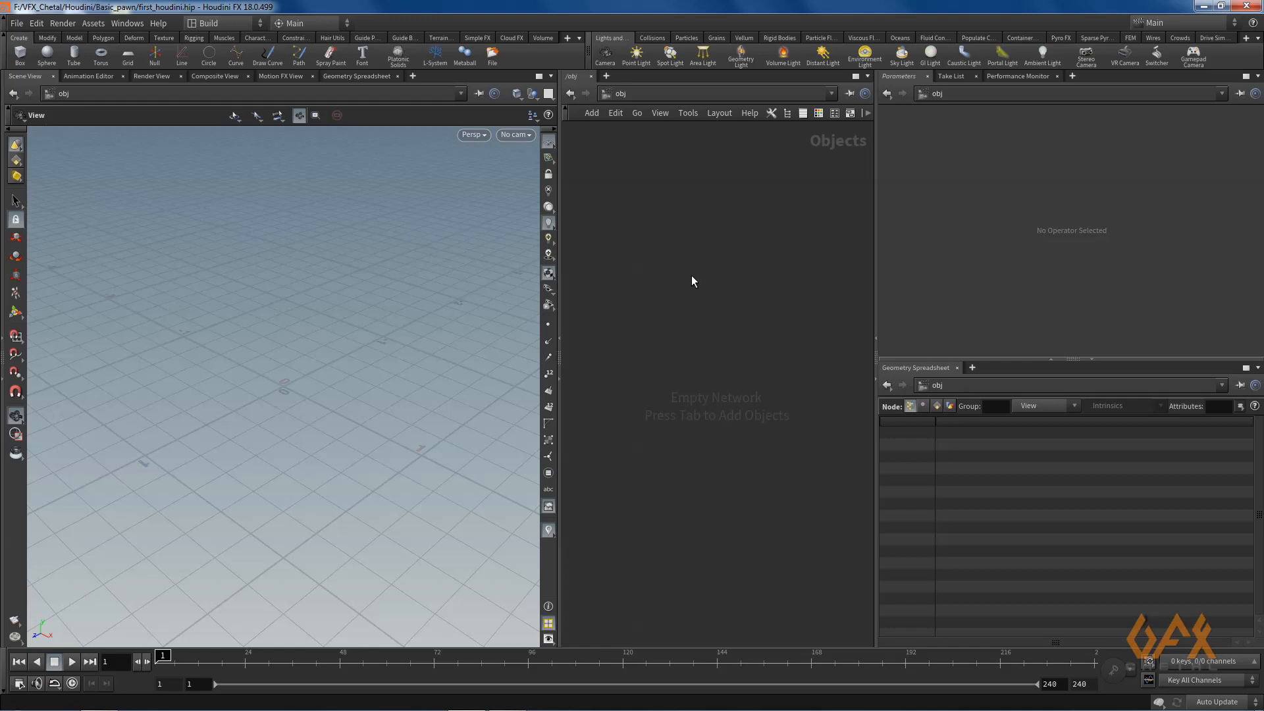
Add a Geometry object to the empty object network and go inside it
{"action": "key", "text": "Tab"}
{"action": "type", "text": "geo"}
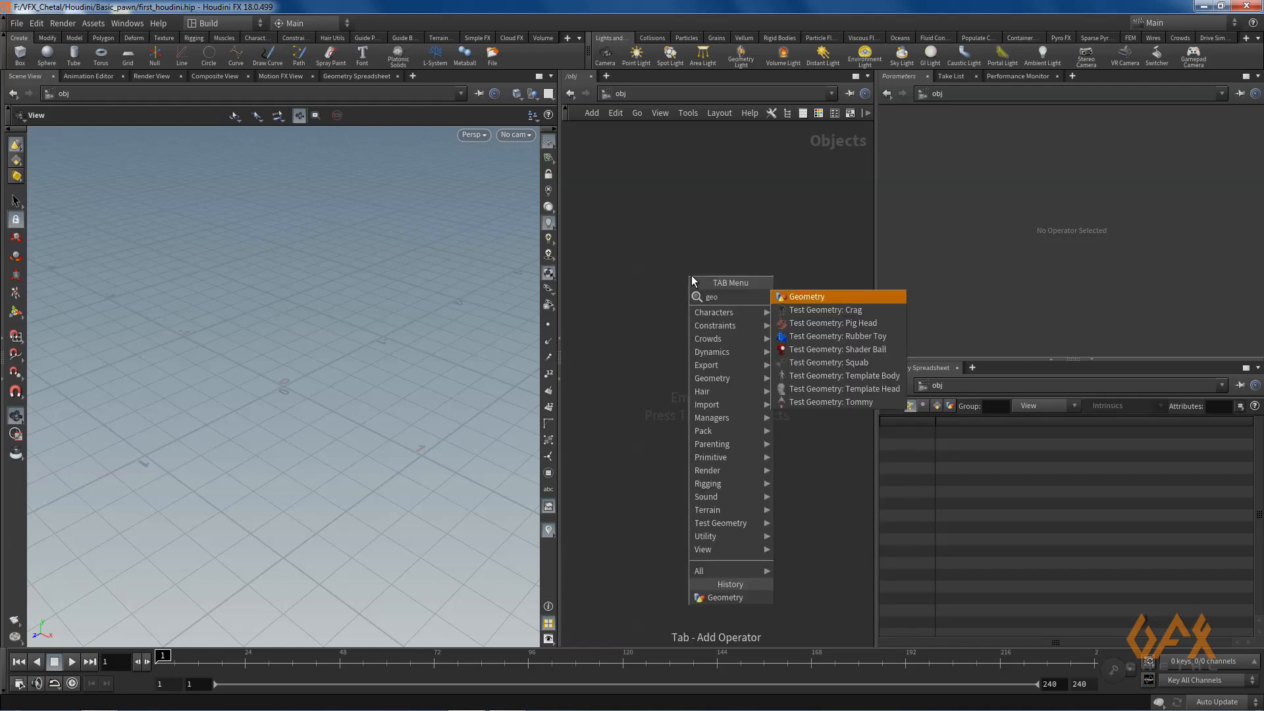
{"action": "key", "text": "Return"}
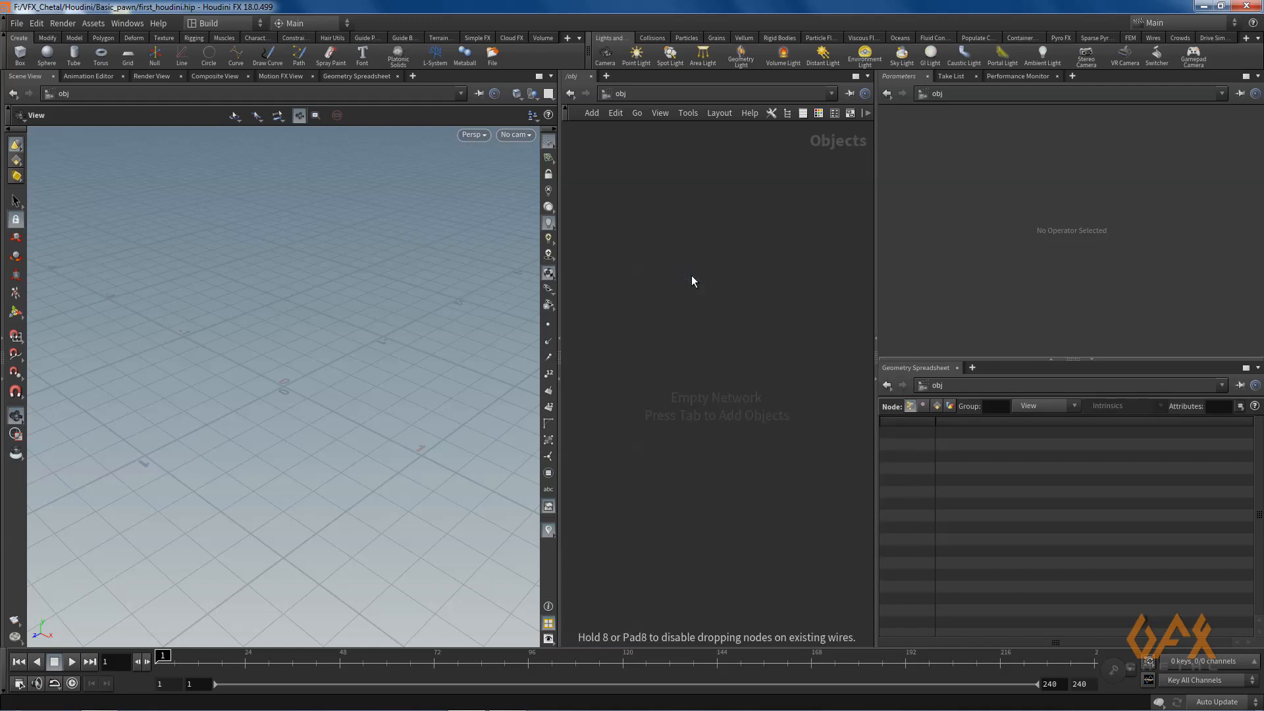
{"action": "left_click", "coordinate": [691, 275]}
{"action": "left_click_drag", "start_coordinate": [692, 280], "coordinate": [743, 295]}
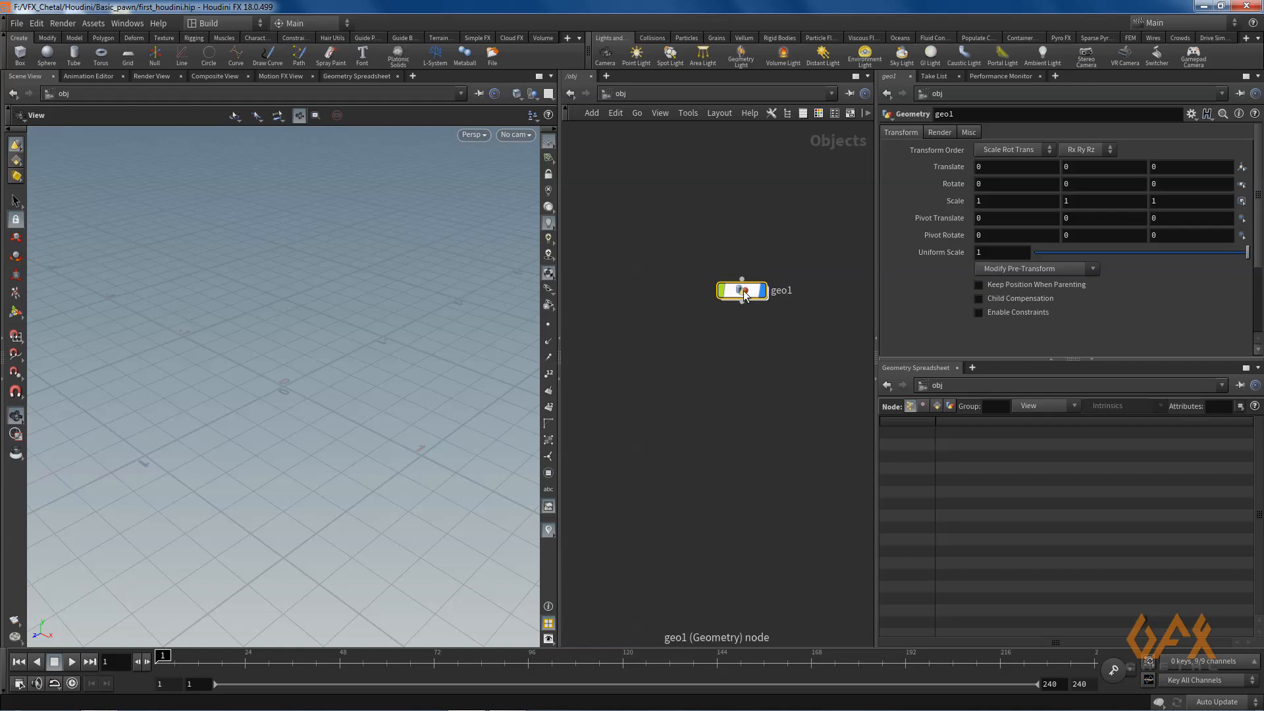
{"action": "double_click", "coordinate": [742, 292]}
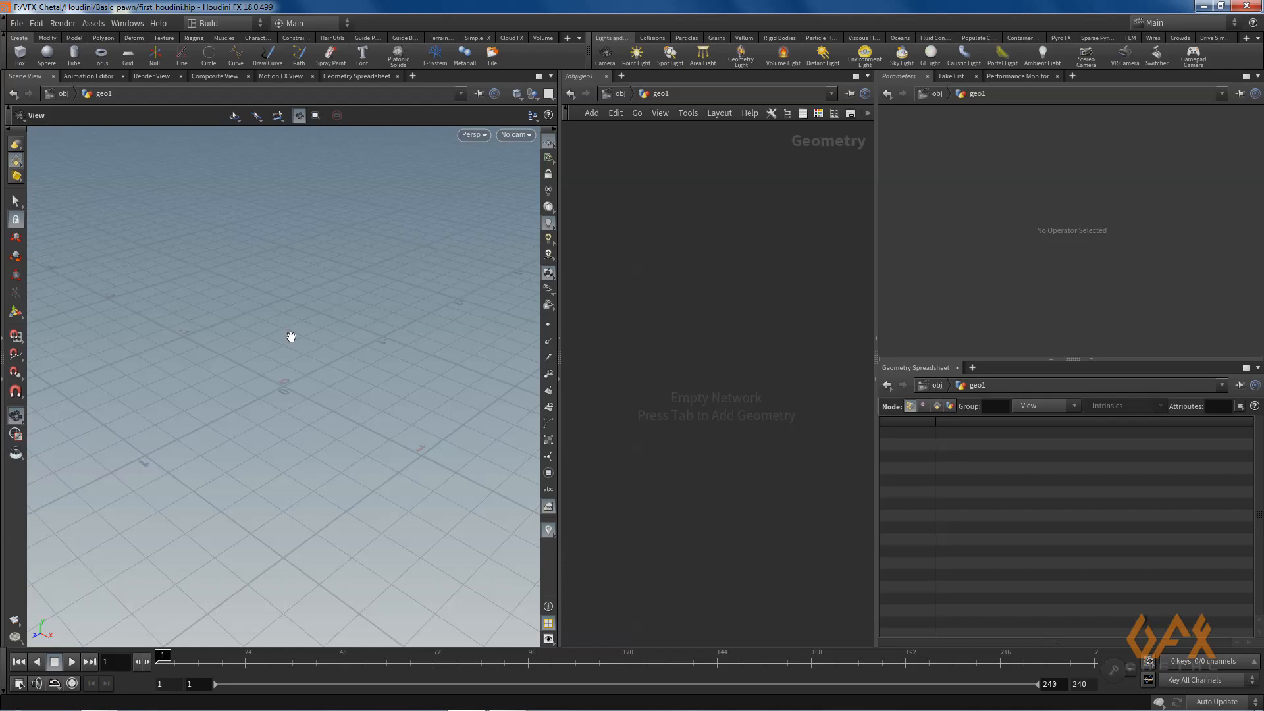
Switch the viewport to the front view and load pawn.png from $HIP as its background image
{"action": "key", "text": "space+3"}
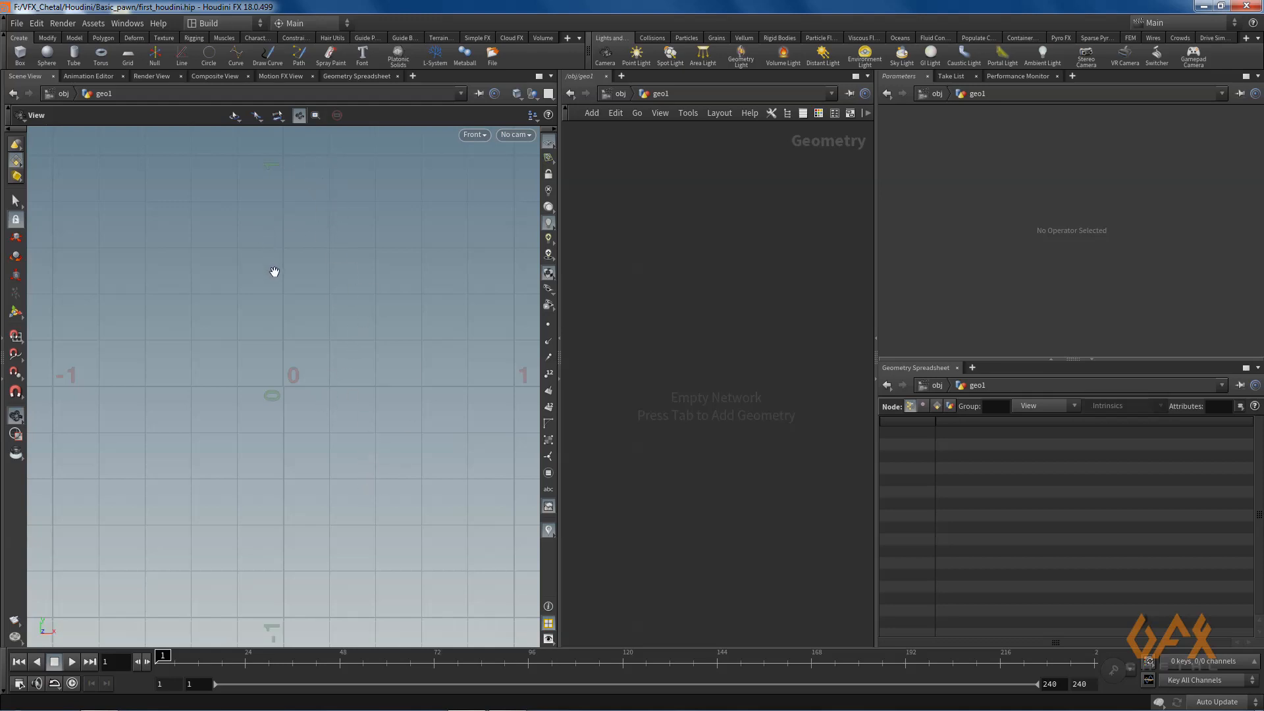
{"action": "key", "text": "d"}
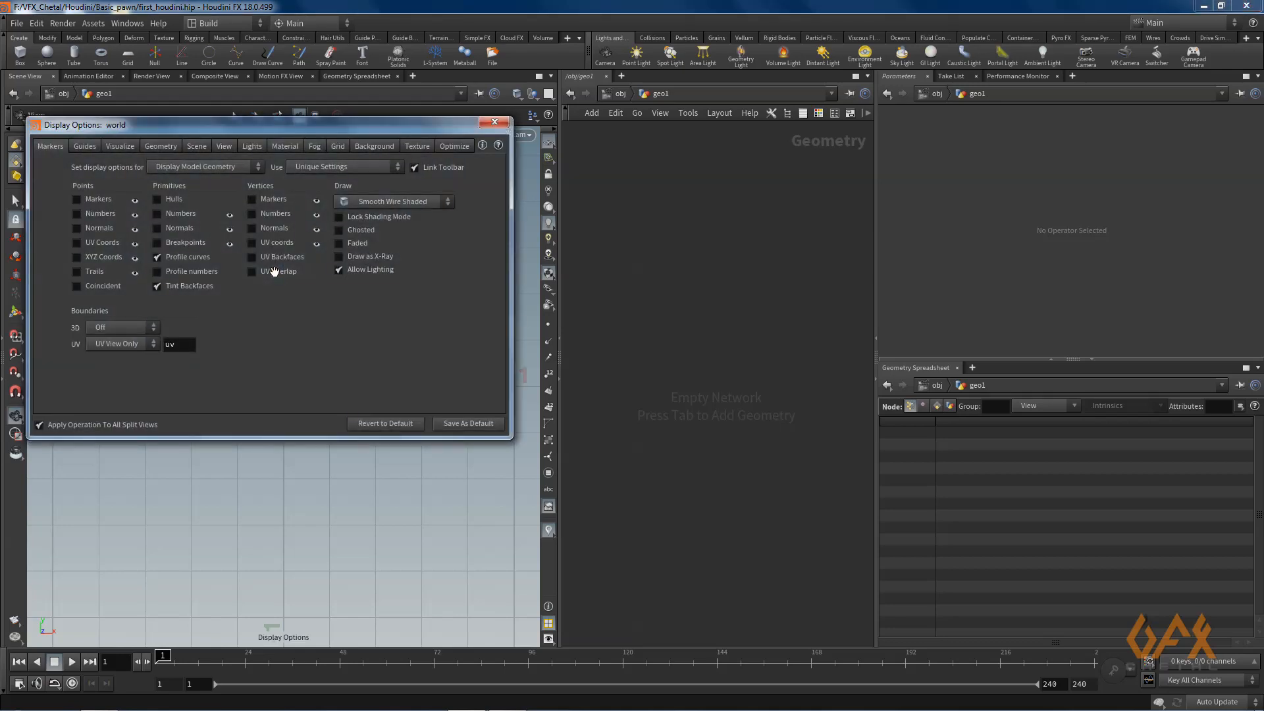
{"action": "left_click", "coordinate": [369, 148]}
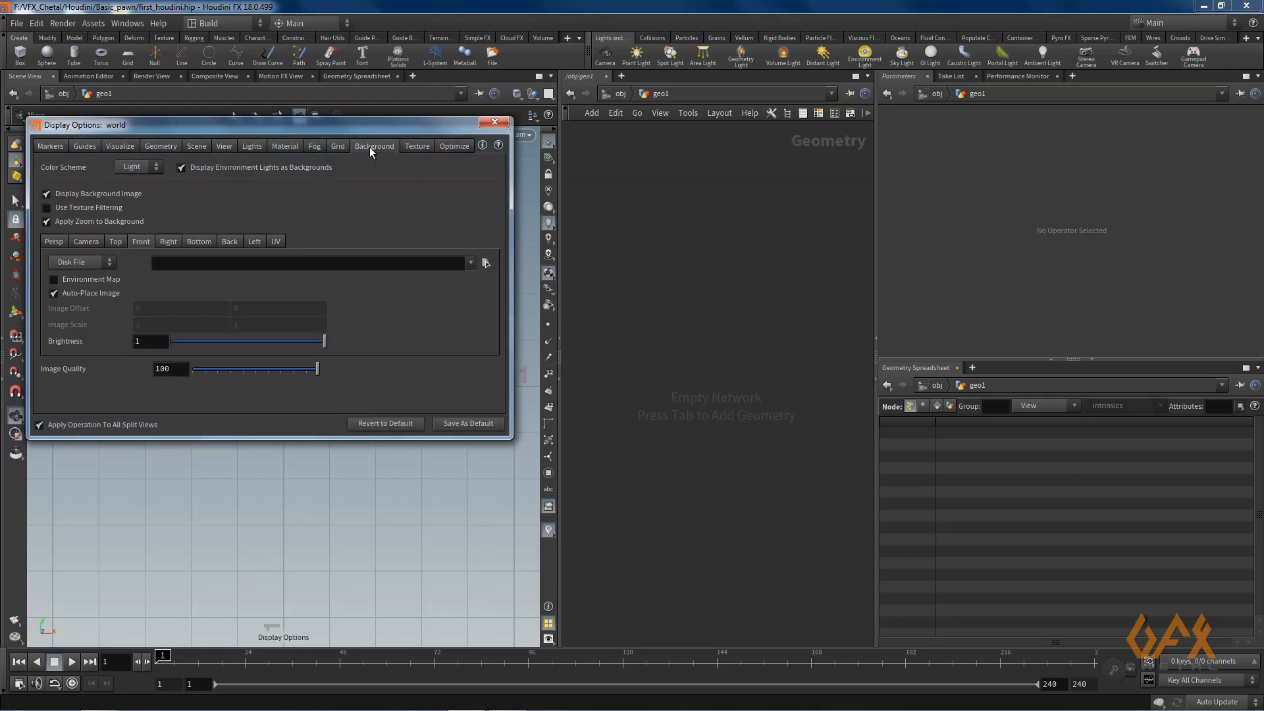
{"action": "left_click_drag", "start_coordinate": [240, 125], "coordinate": [276, 188]}
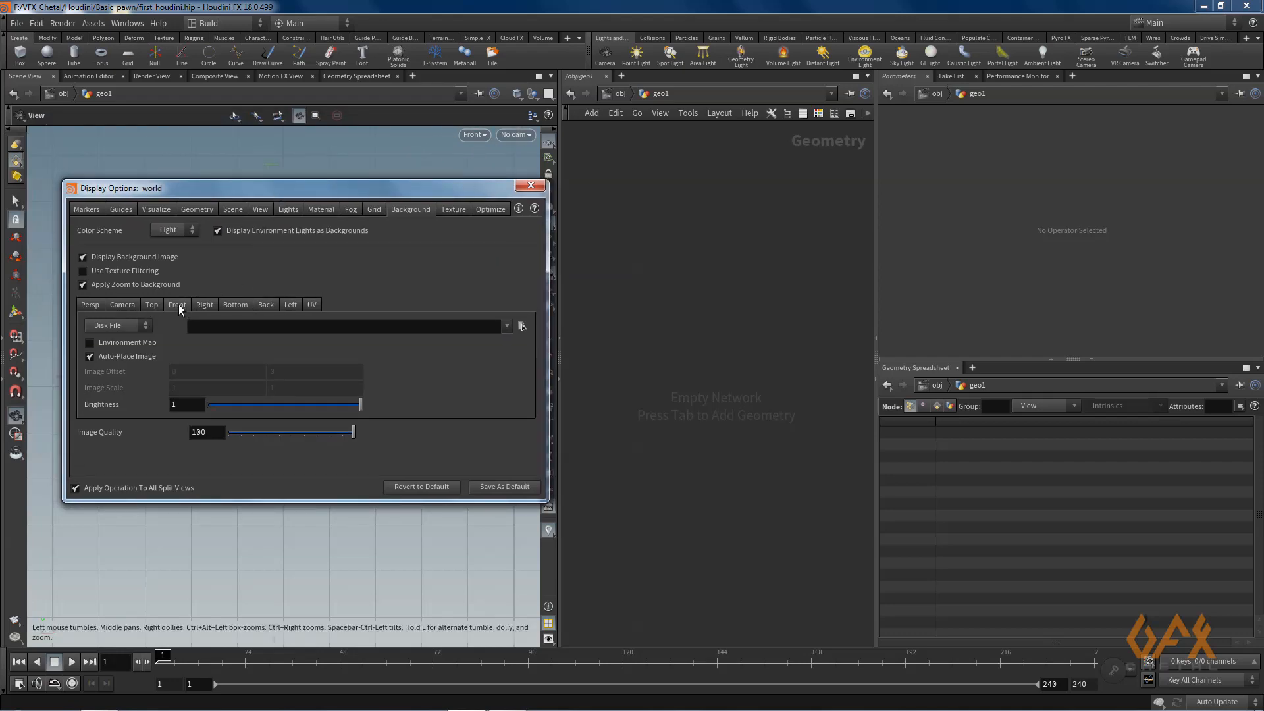
{"action": "left_click", "coordinate": [117, 305]}
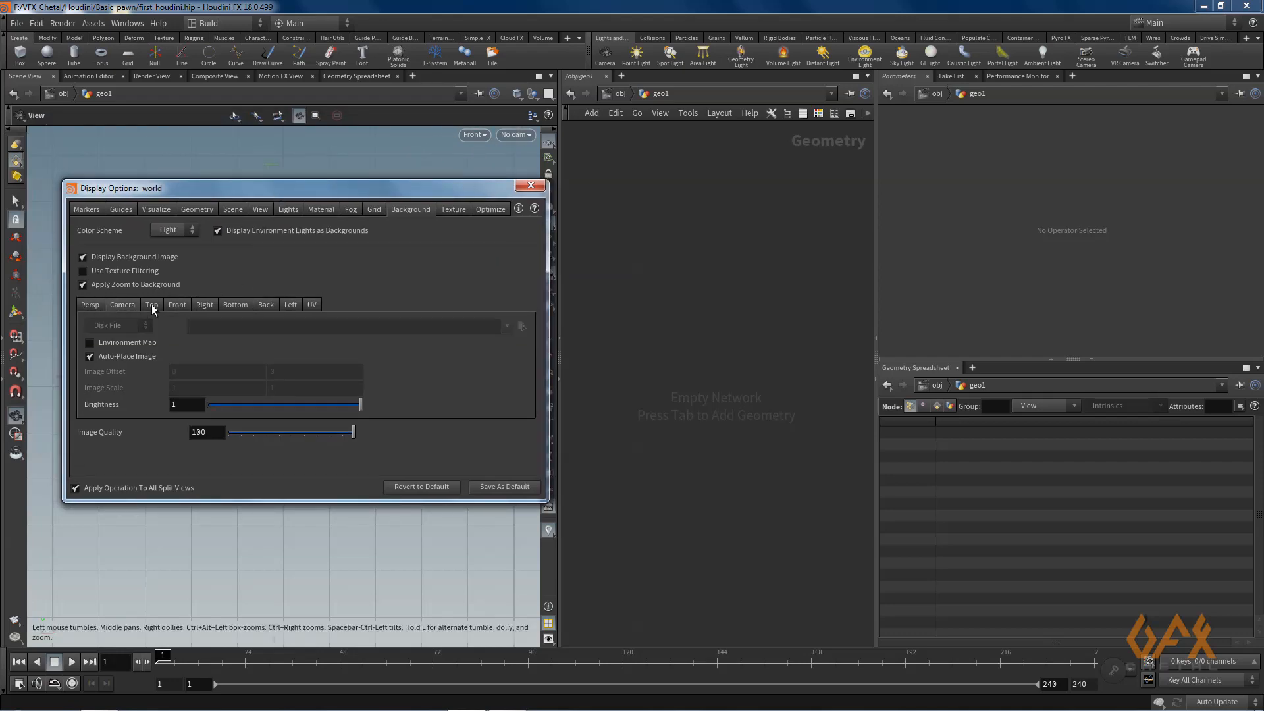
{"action": "left_click", "coordinate": [151, 304]}
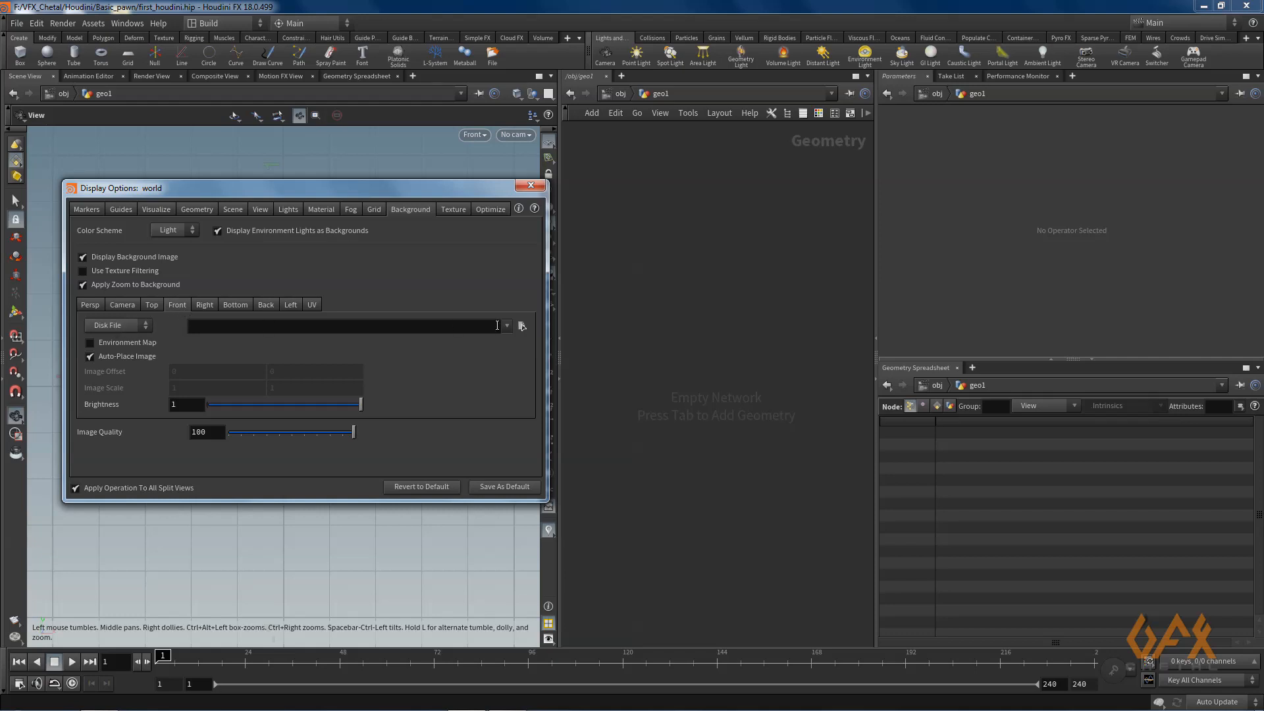
{"action": "left_click", "coordinate": [522, 327]}
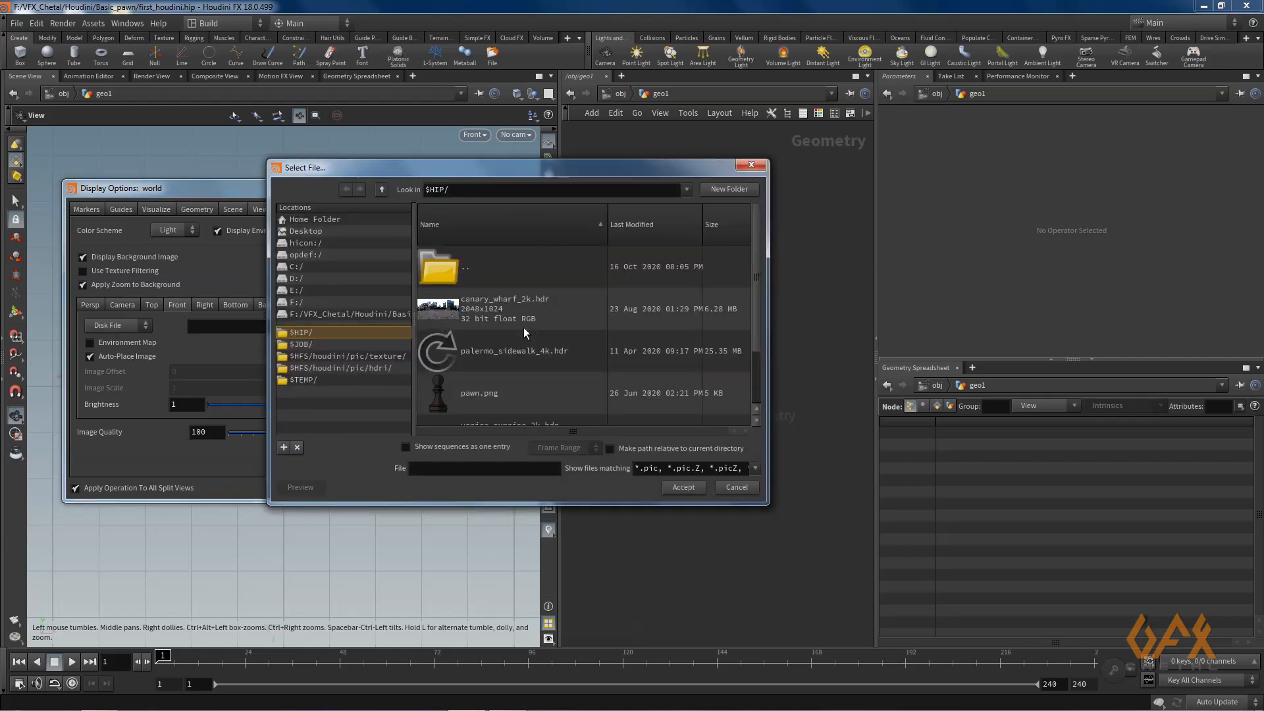
{"action": "scroll", "coordinate": [525, 358], "scroll_direction": "down", "scroll_amount": 1}
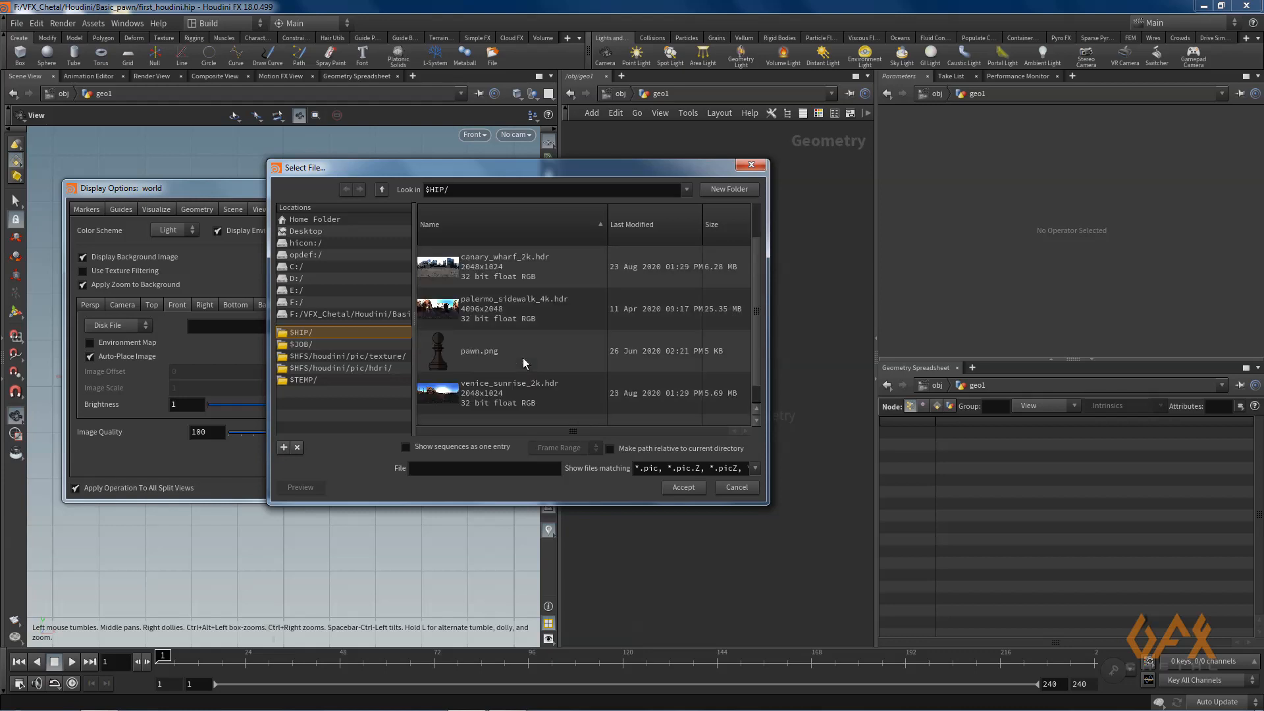
{"action": "left_click", "coordinate": [472, 352]}
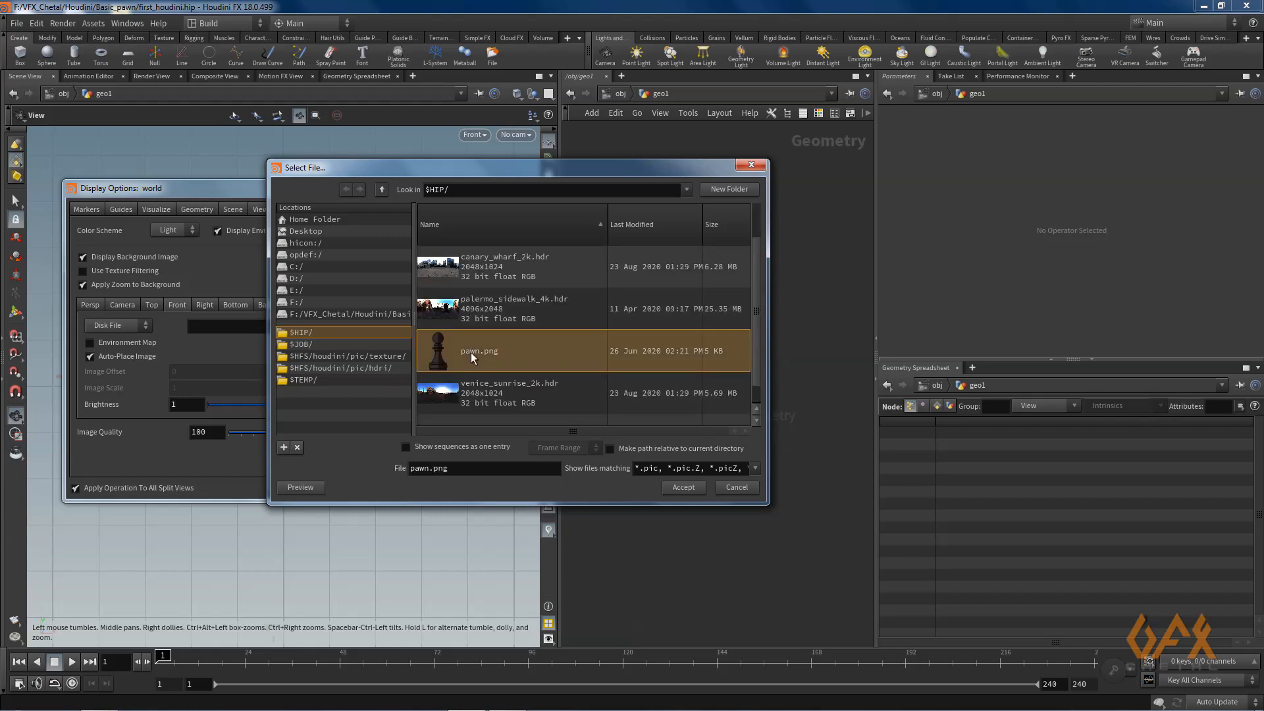
{"action": "left_click", "coordinate": [682, 487]}
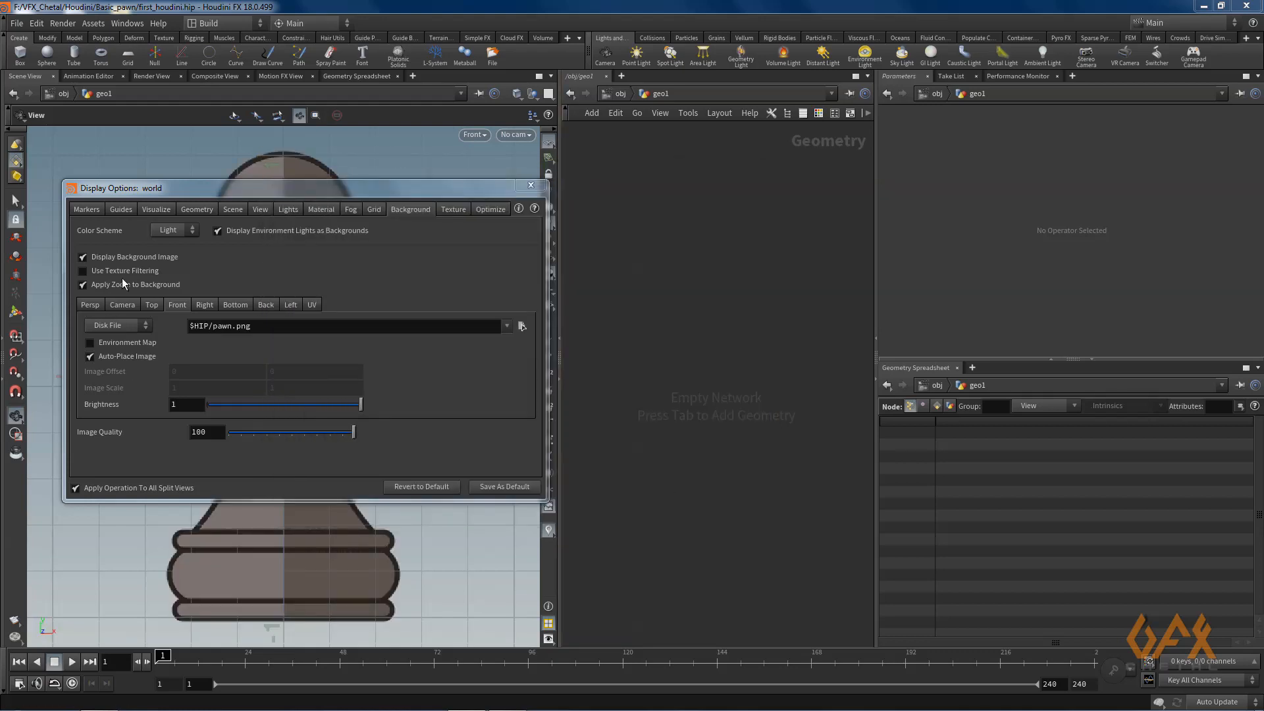
Turn off automatic placement of the front view's background image and check how the image follows the zoom
{"action": "left_click_drag", "start_coordinate": [204, 192], "coordinate": [528, 191]}
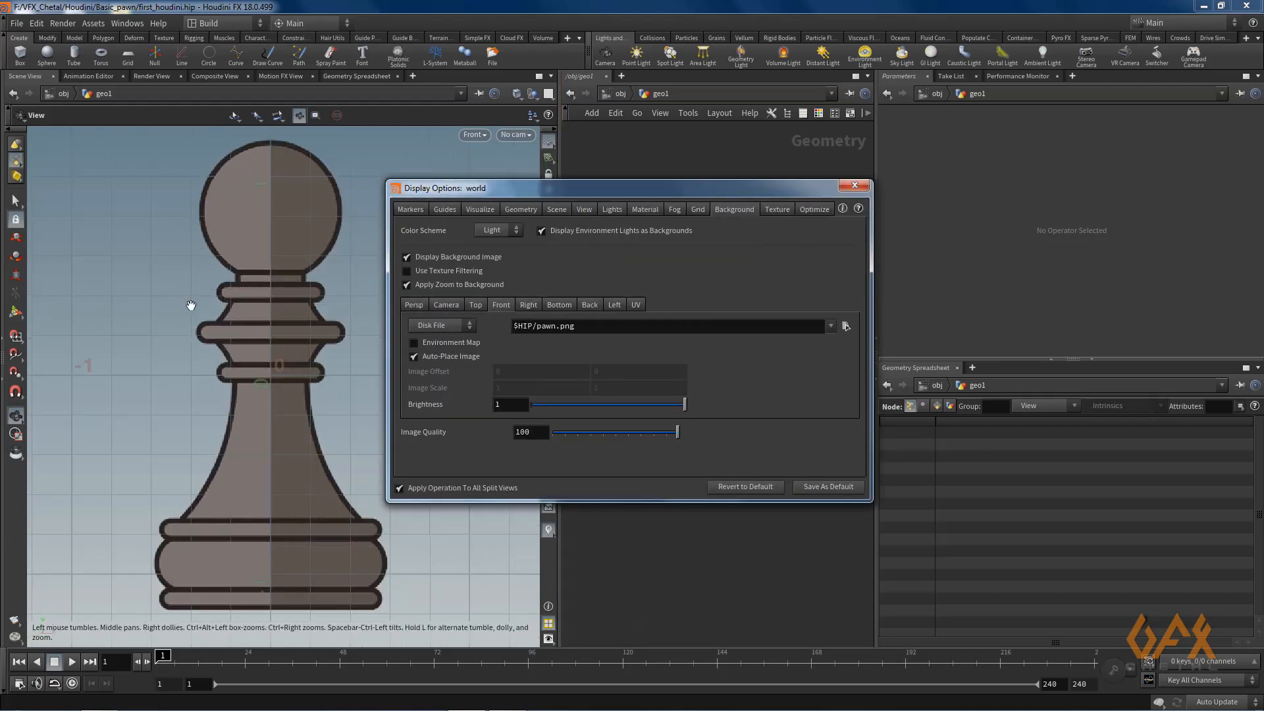
{"action": "scroll", "coordinate": [191, 308], "scroll_direction": "down", "scroll_amount": 3}
{"action": "scroll", "coordinate": [191, 310], "scroll_direction": "up", "scroll_amount": 3}
{"action": "scroll", "coordinate": [191, 311], "scroll_direction": "down", "scroll_amount": 3}
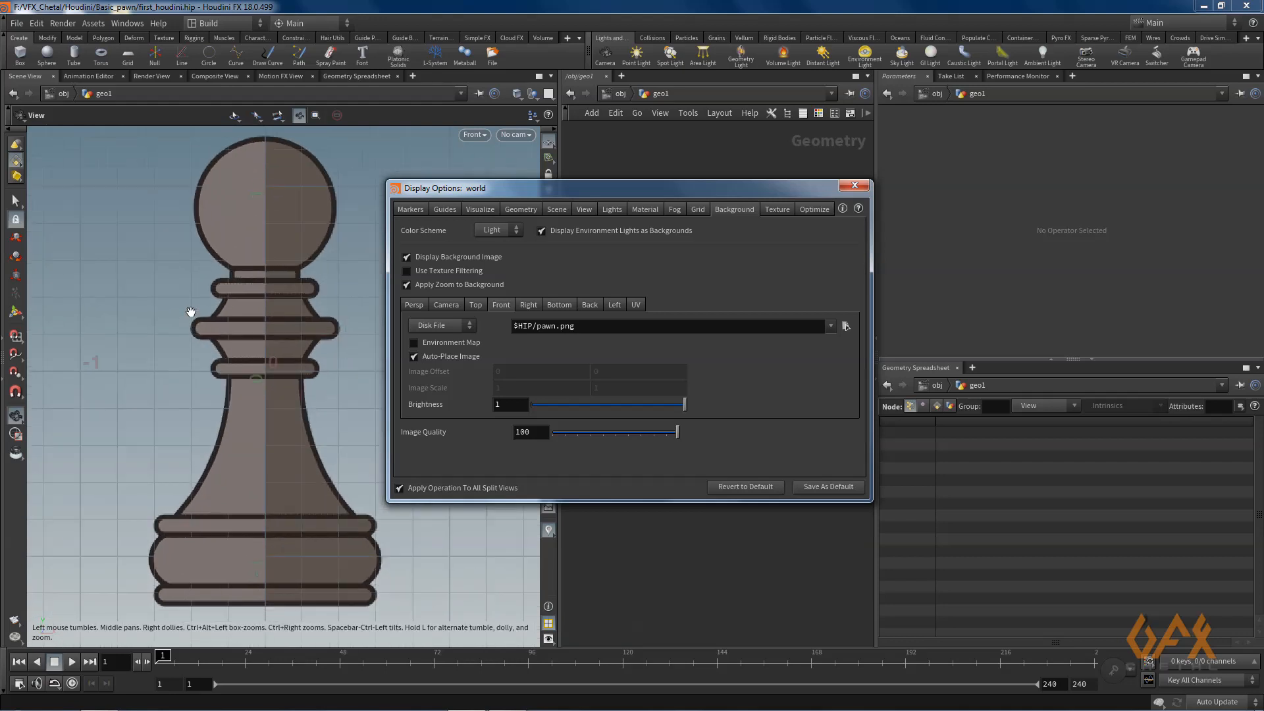
{"action": "scroll", "coordinate": [191, 312], "scroll_direction": "up", "scroll_amount": 2}
{"action": "scroll", "coordinate": [191, 312], "scroll_direction": "up", "scroll_amount": 1}
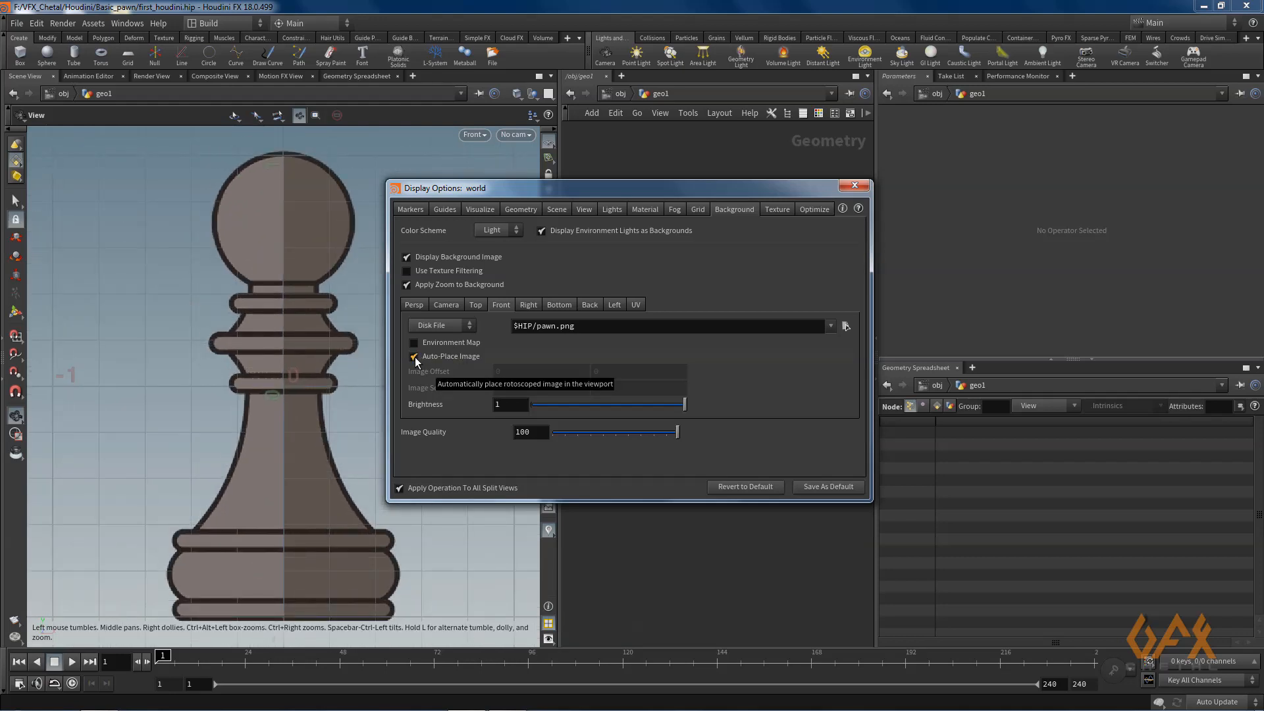
{"action": "left_click", "coordinate": [413, 357]}
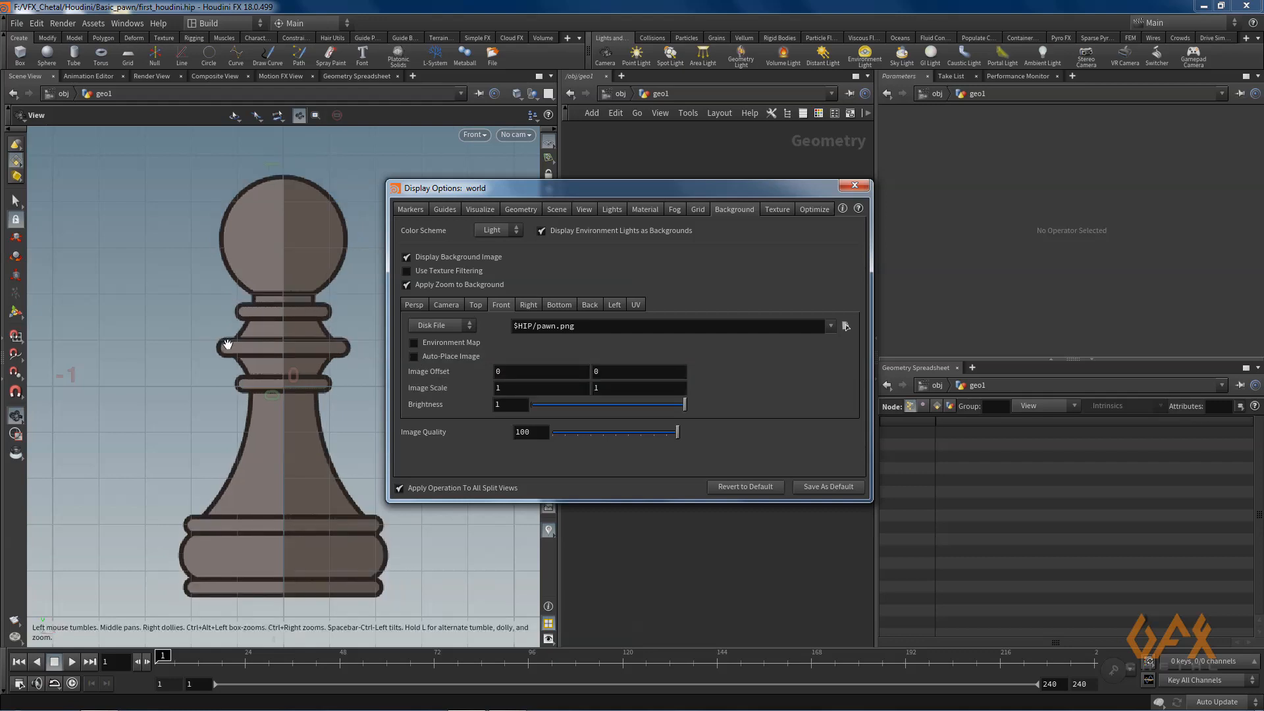
{"action": "scroll", "coordinate": [227, 349], "scroll_direction": "down", "scroll_amount": 2}
{"action": "scroll", "coordinate": [227, 349], "scroll_direction": "up", "scroll_amount": 4}
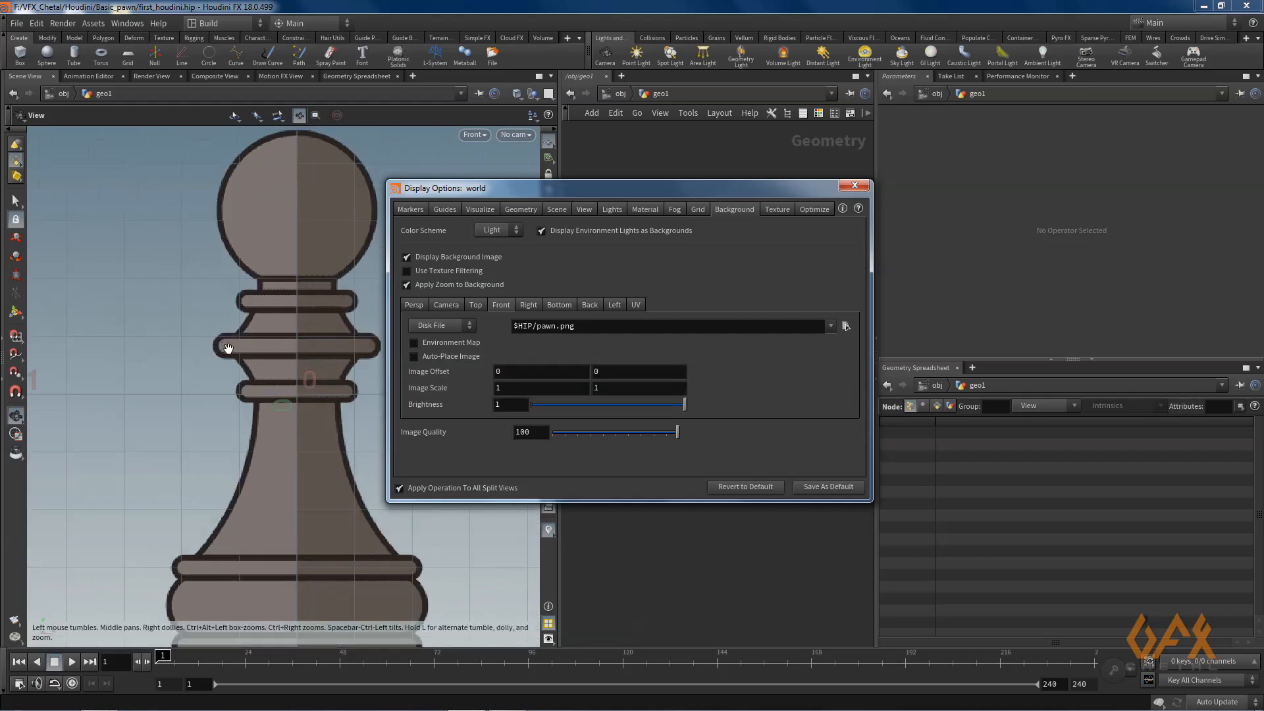
{"action": "scroll", "coordinate": [227, 348], "scroll_direction": "down", "scroll_amount": 1}
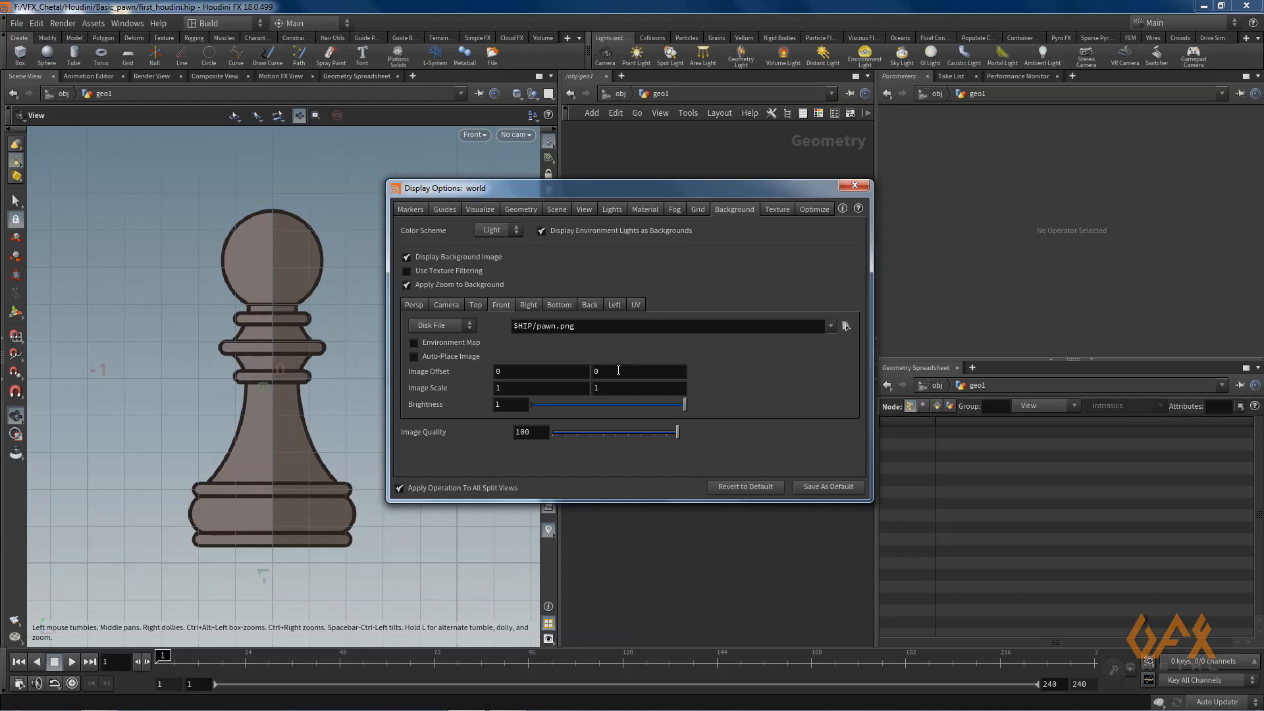
Set the background image's vertical offset to 0.915 so the pawn's base rests on the origin line, and close the display options
{"action": "middle_click_drag", "start_coordinate": [617, 370], "coordinate": [1136, 356]}
{"action": "scroll", "coordinate": [302, 391], "scroll_direction": "up", "scroll_amount": 5}
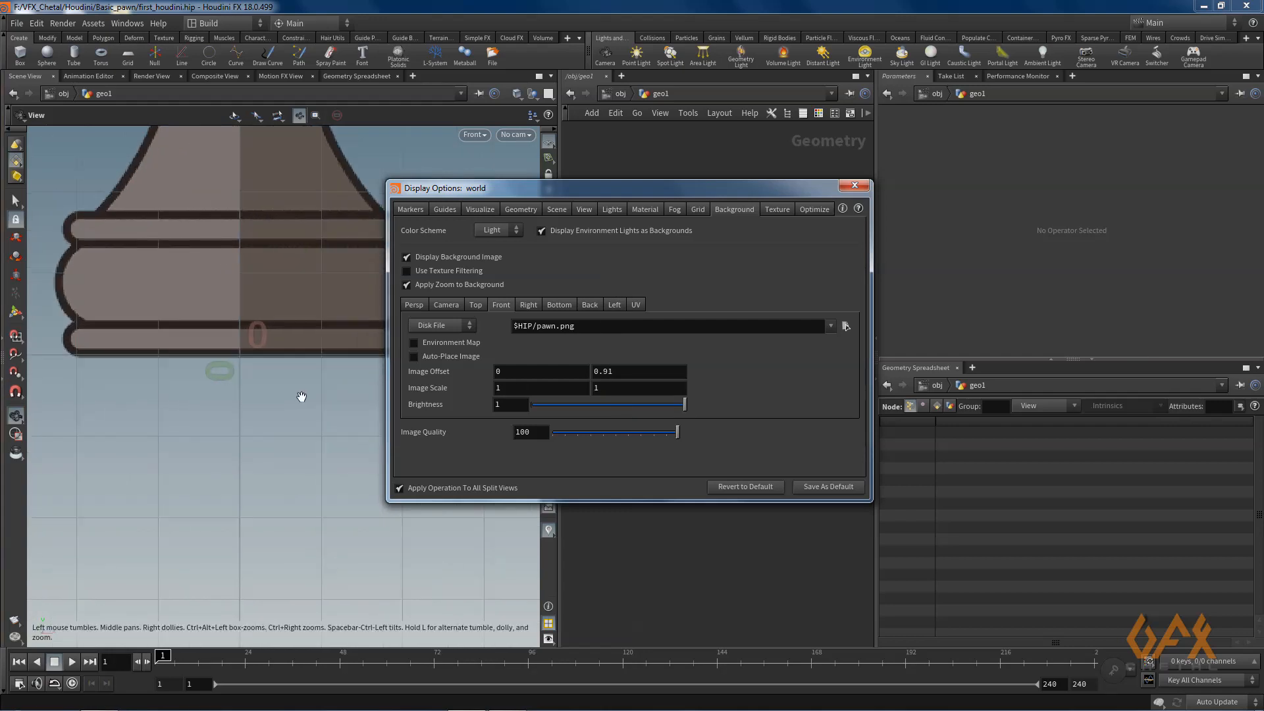
{"action": "scroll", "coordinate": [301, 396], "scroll_direction": "up", "scroll_amount": 2}
{"action": "middle_click_drag", "start_coordinate": [617, 368], "coordinate": [655, 419]}
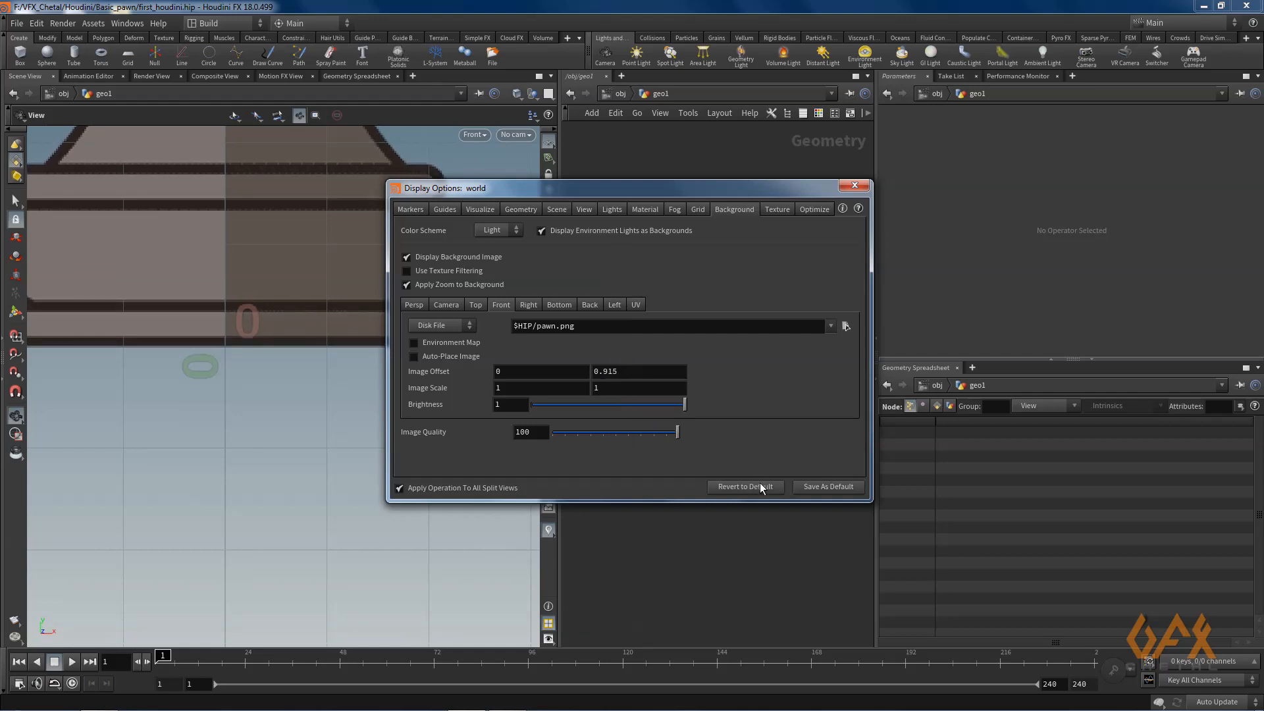
{"action": "left_click", "coordinate": [856, 183]}
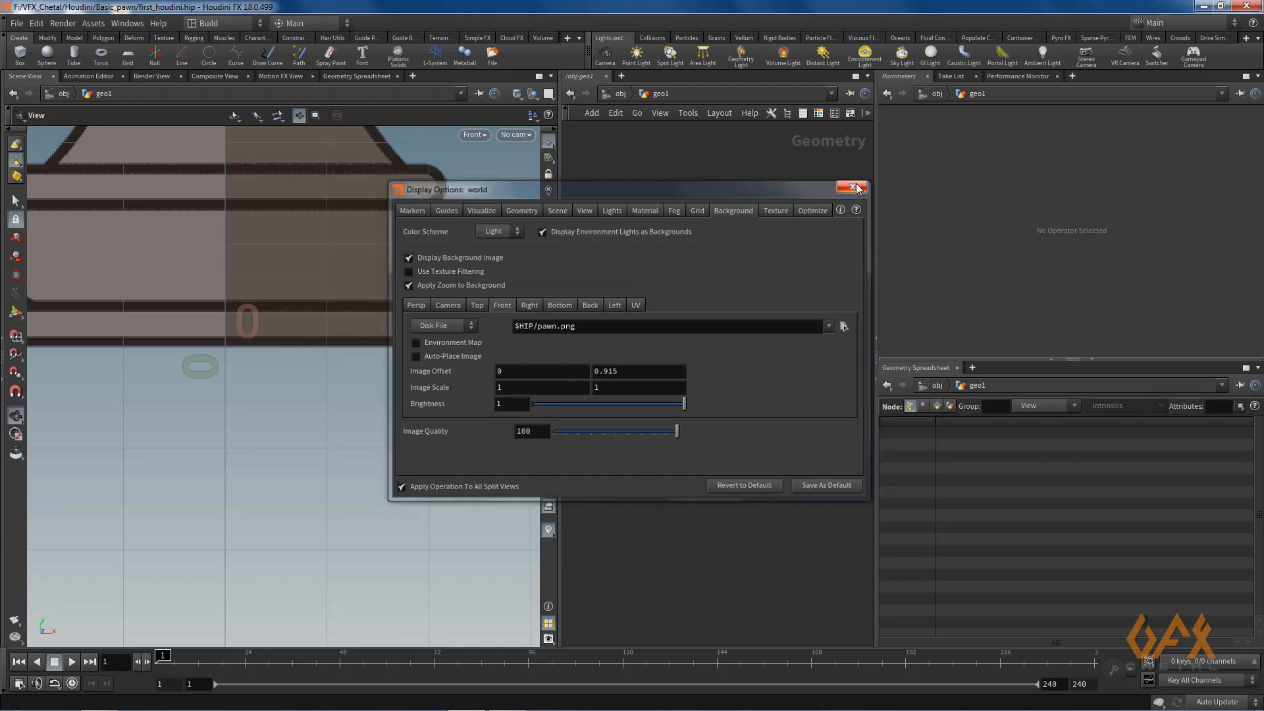
Add a Curve node to the geometry network, with the whole pawn reference framed in the front view
{"action": "scroll", "coordinate": [246, 277], "scroll_direction": "down", "scroll_amount": 5}
{"action": "scroll", "coordinate": [246, 277], "scroll_direction": "down", "scroll_amount": 2}
{"action": "middle_click_drag", "start_coordinate": [246, 276], "coordinate": [296, 275]}
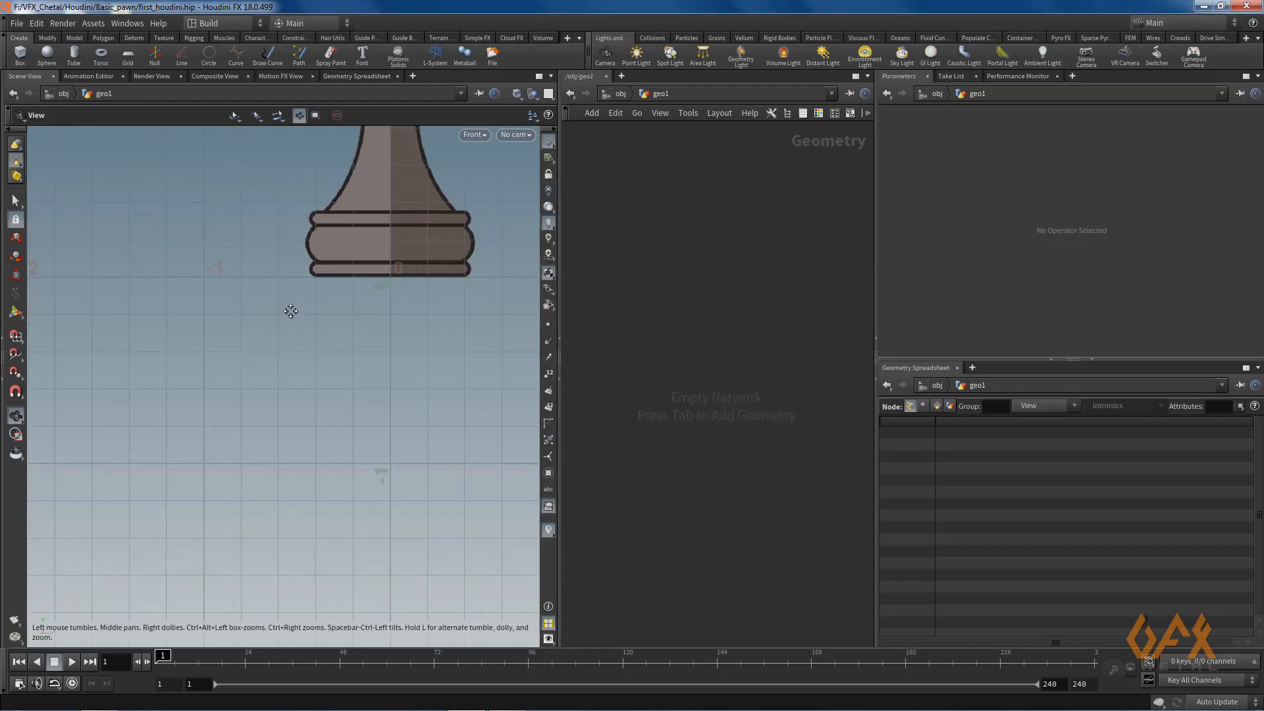
{"action": "middle_click_drag", "start_coordinate": [344, 196], "coordinate": [230, 419]}
{"action": "middle_click_drag", "start_coordinate": [246, 345], "coordinate": [261, 377]}
{"action": "scroll", "coordinate": [355, 214], "scroll_direction": "up", "scroll_amount": 1}
{"action": "scroll", "coordinate": [355, 214], "scroll_direction": "up", "scroll_amount": 2}
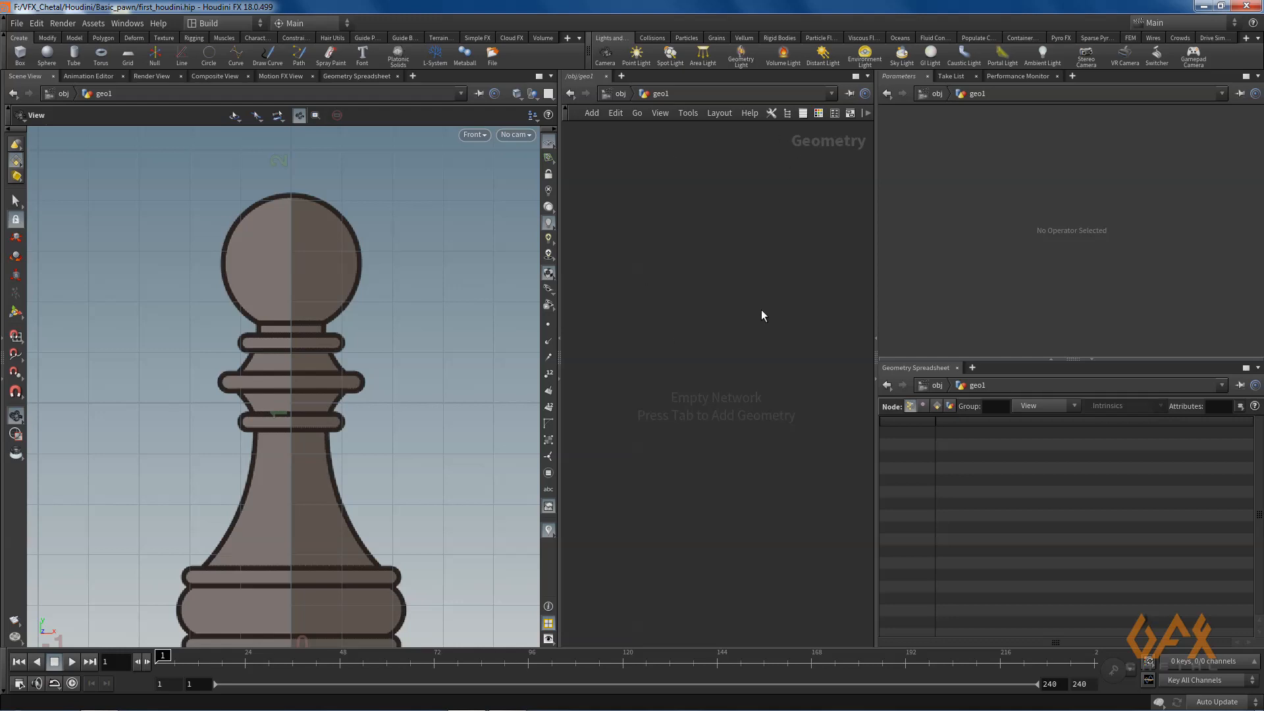
{"action": "key", "text": "Tab"}
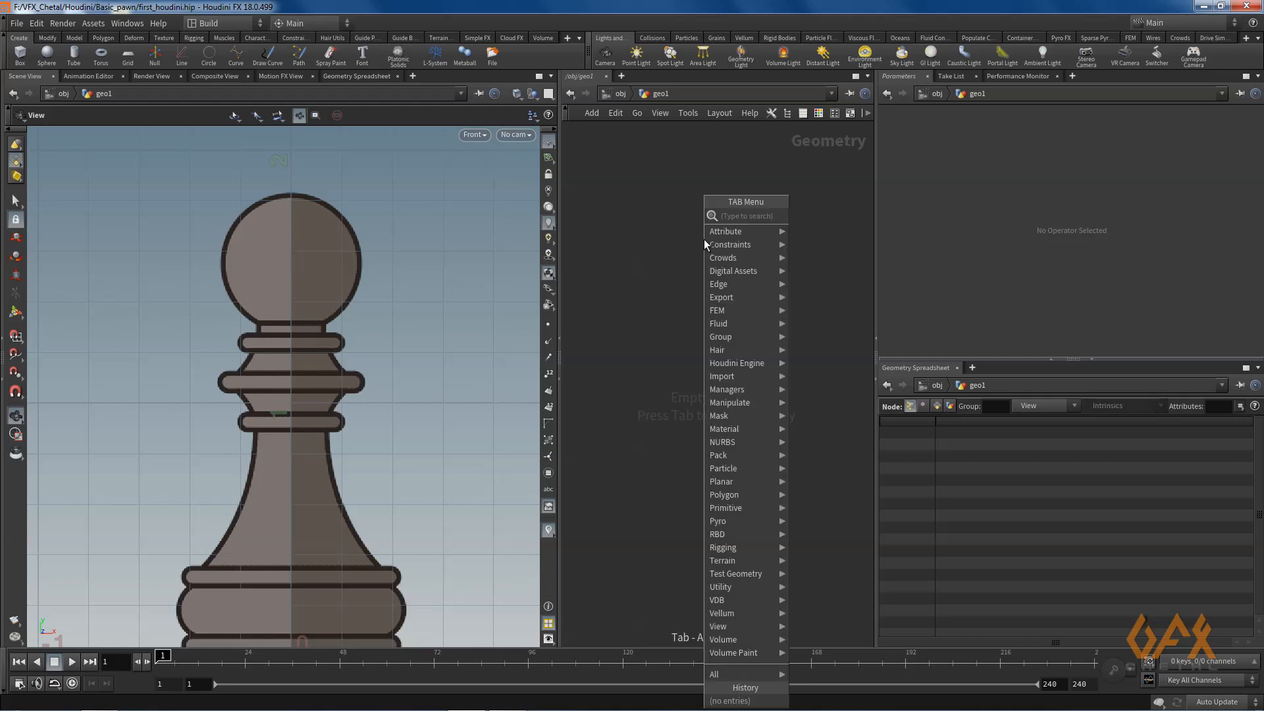
{"action": "type", "text": "curve"}
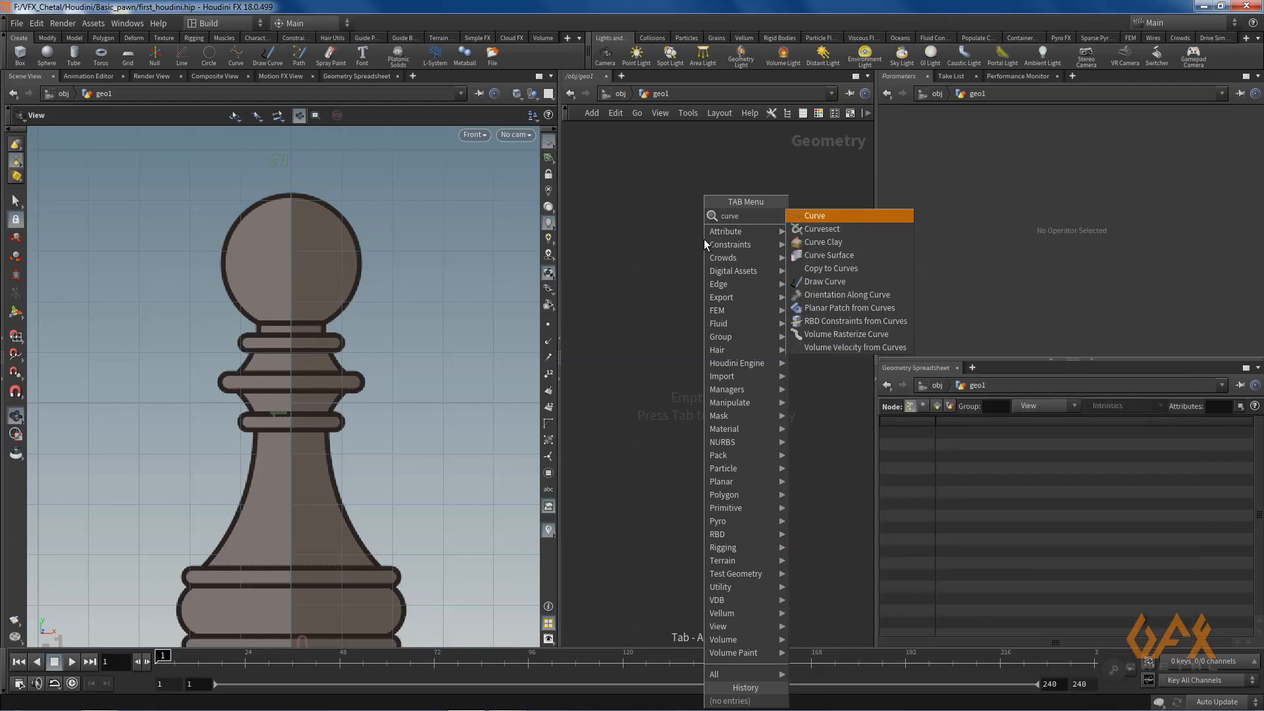
{"action": "key", "text": "Return"}
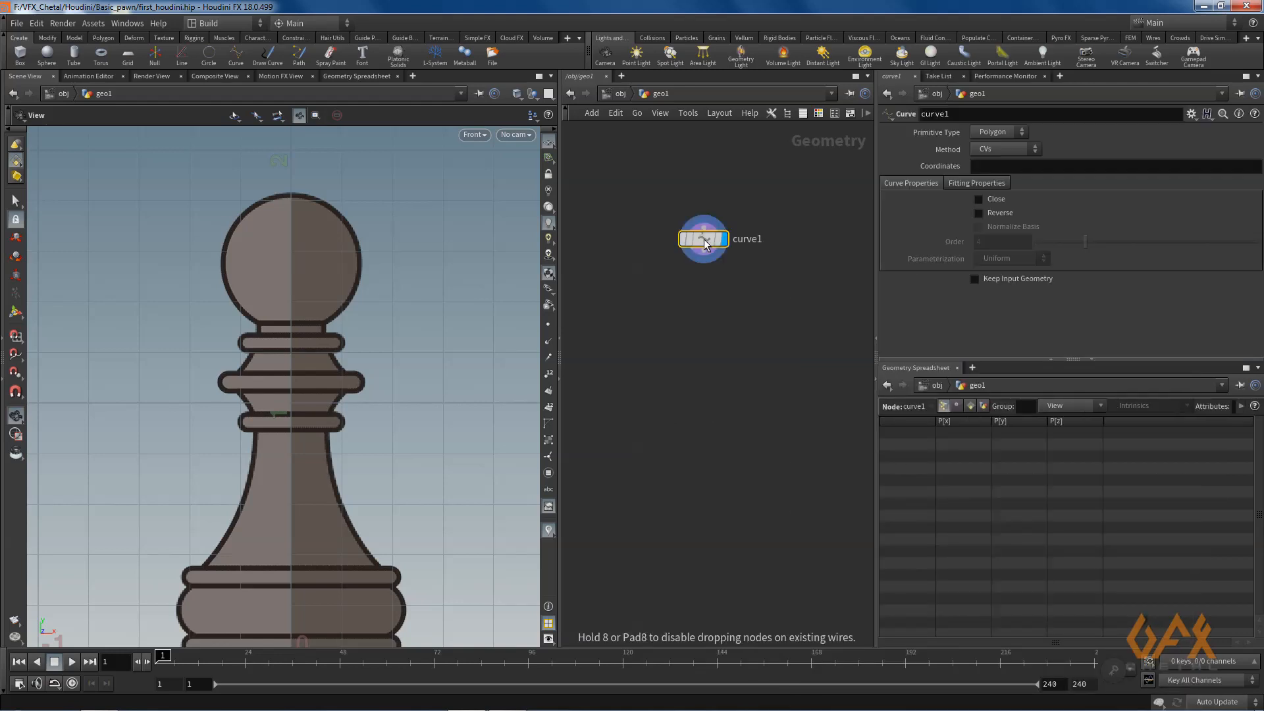
{"action": "left_click", "coordinate": [704, 239]}
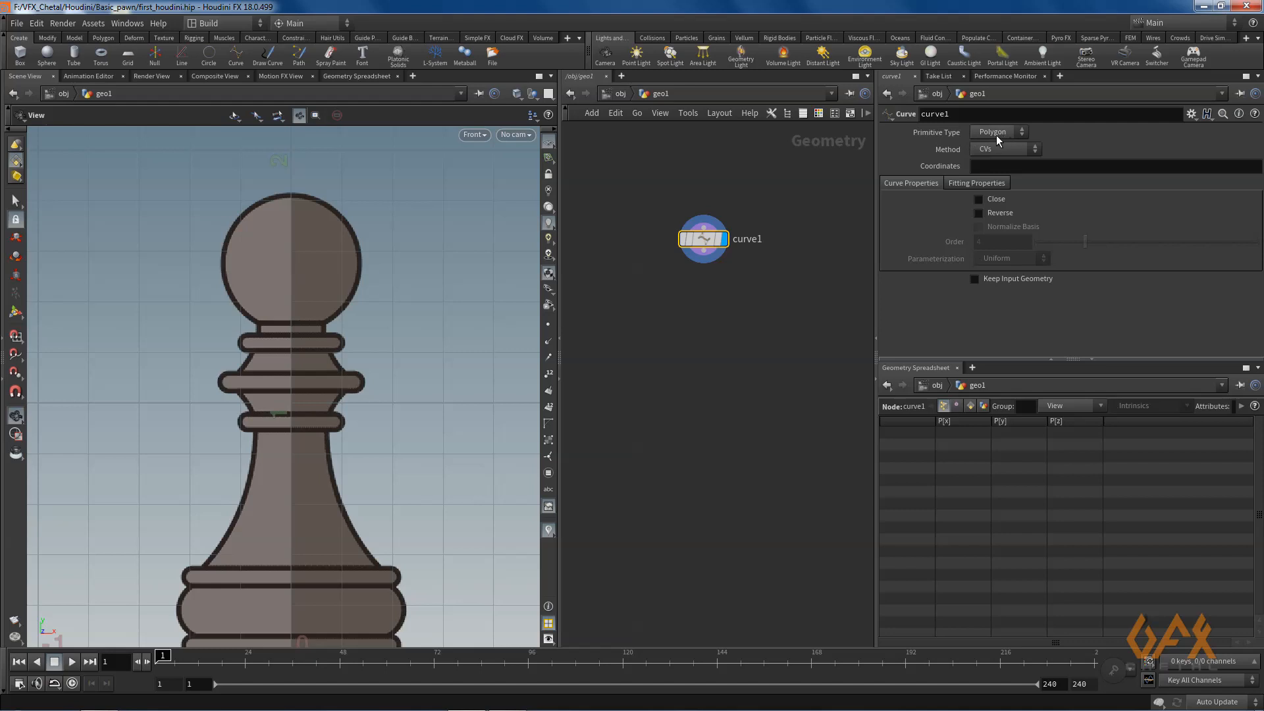
Start the polygon curve at the top centre of the pawn's head and trace its upper-right arc with two more points
{"action": "scroll", "coordinate": [288, 191], "scroll_direction": "up", "scroll_amount": 5}
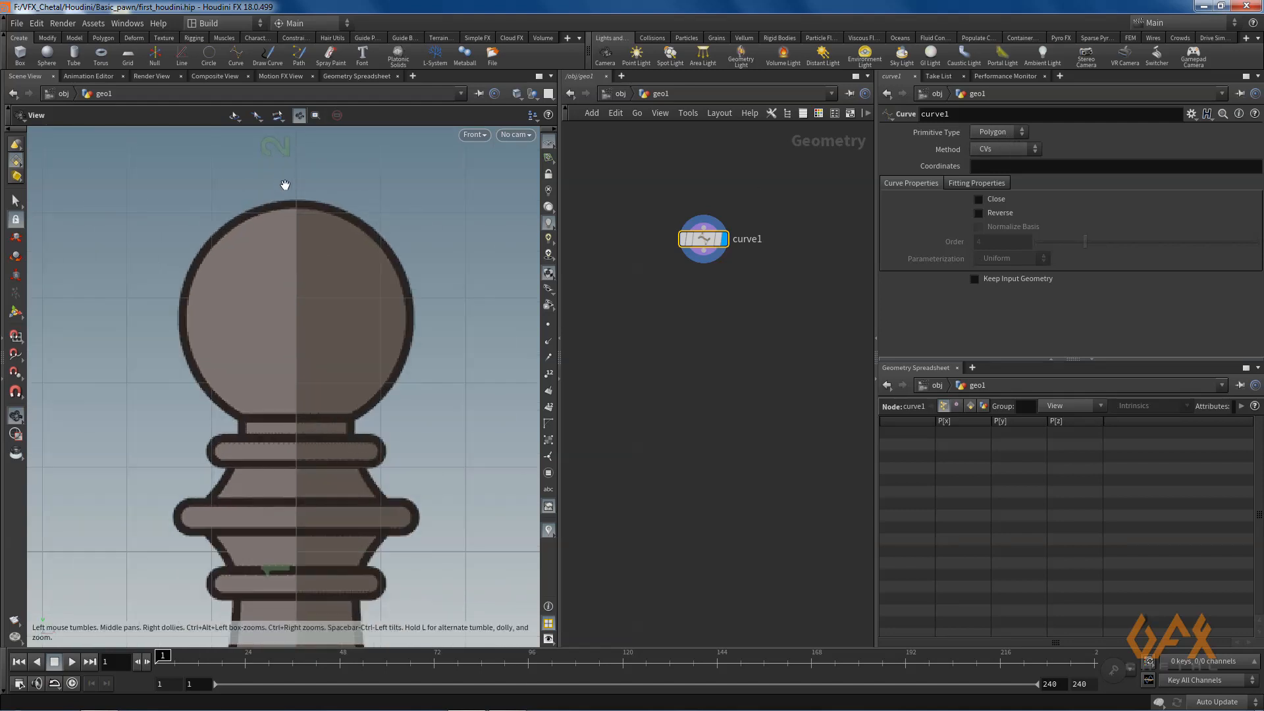
{"action": "scroll", "coordinate": [266, 200], "scroll_direction": "up", "scroll_amount": 3}
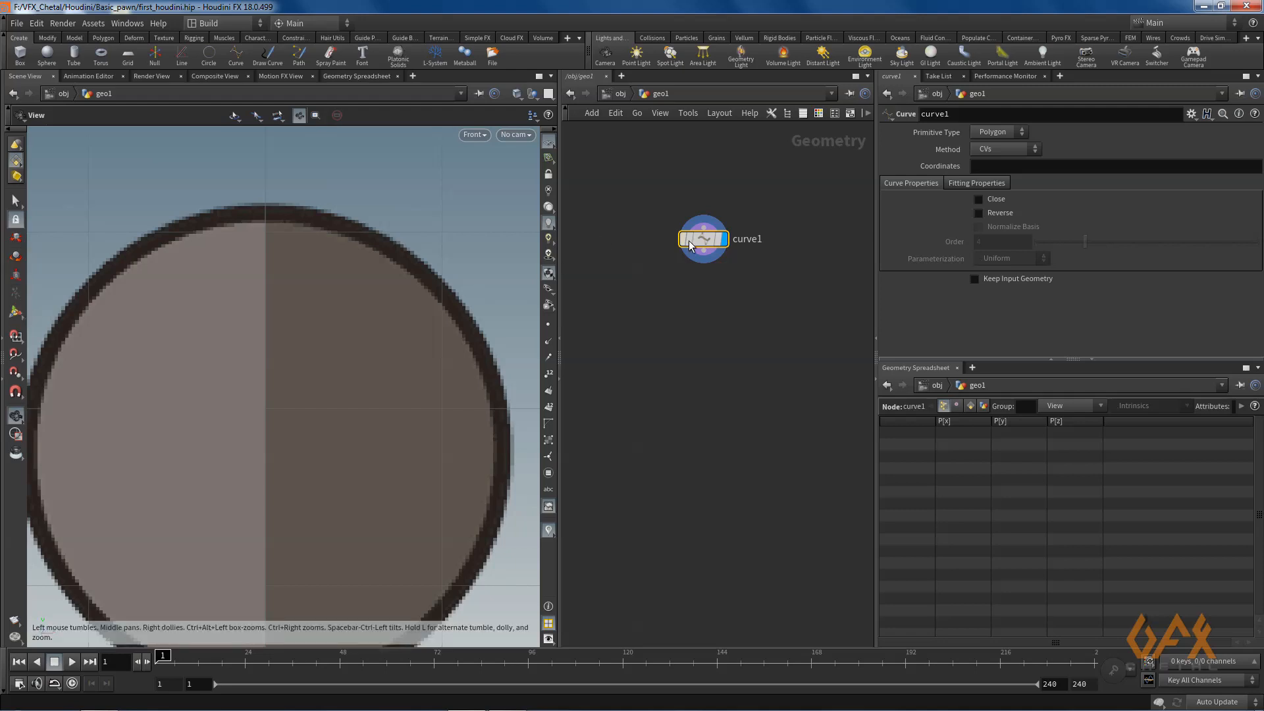
{"action": "mouse_move", "coordinate": [708, 243]}
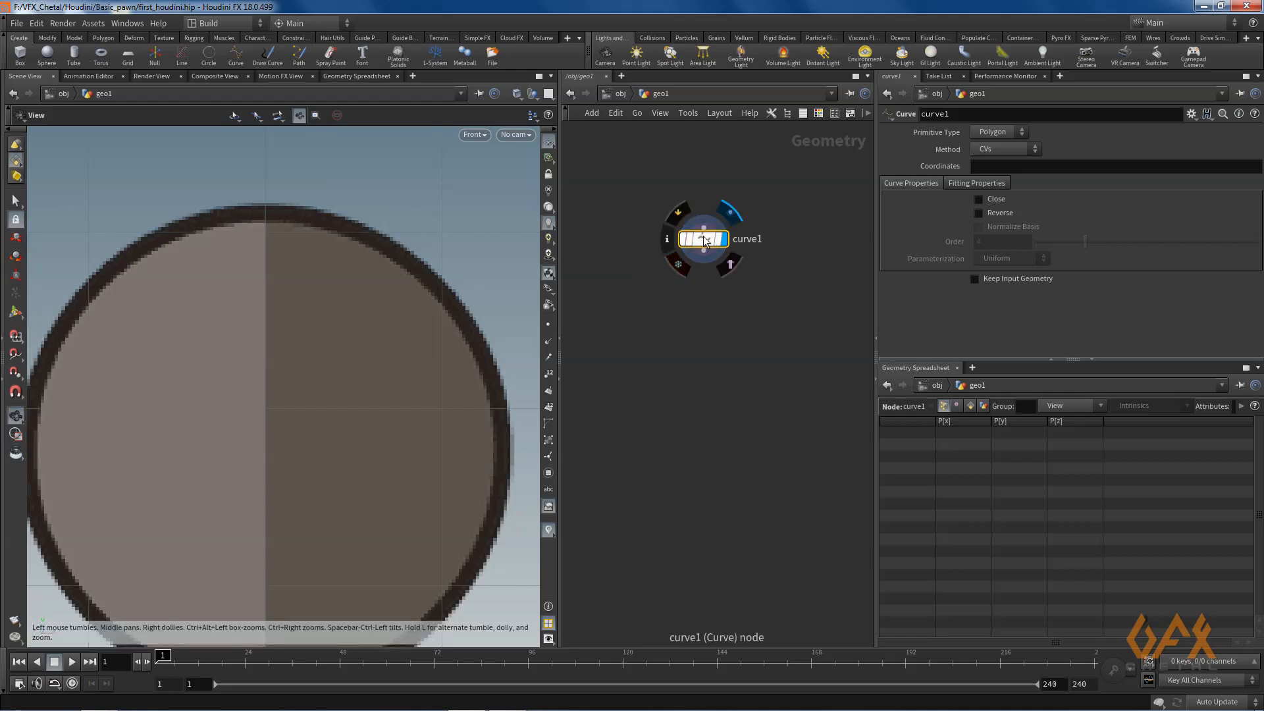
{"action": "left_click", "coordinate": [16, 315]}
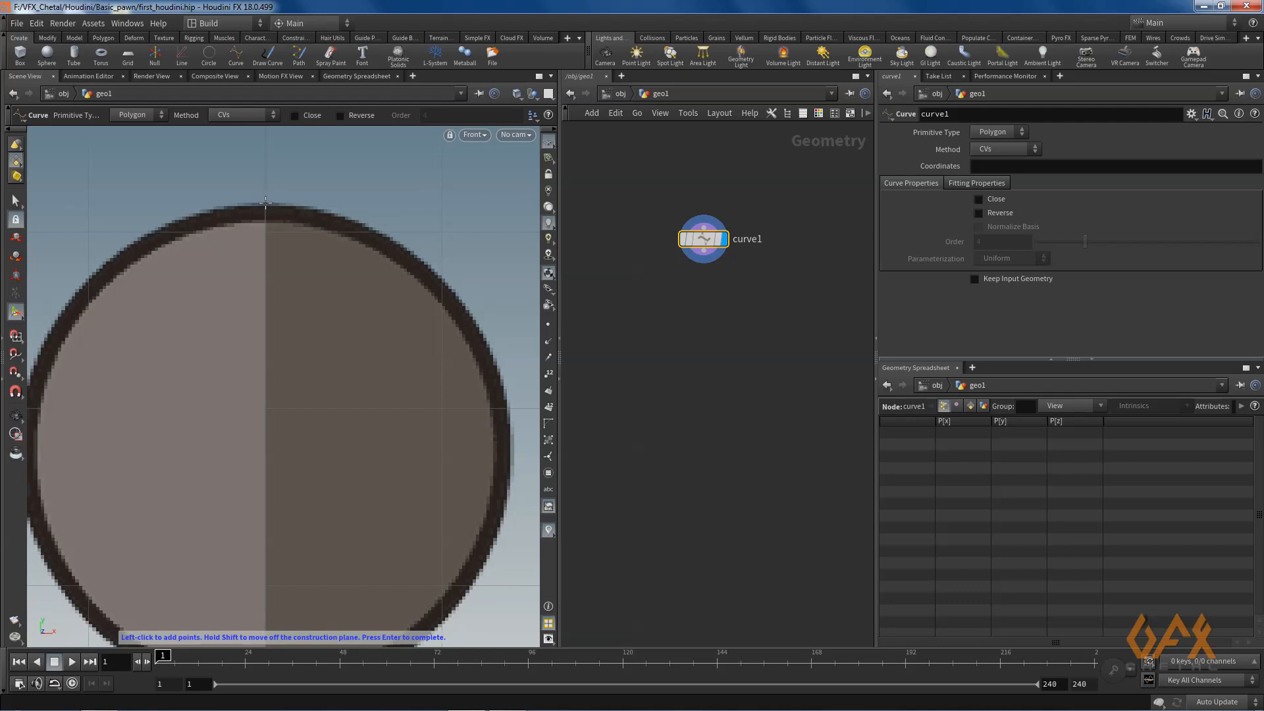
{"action": "left_click", "coordinate": [266, 204]}
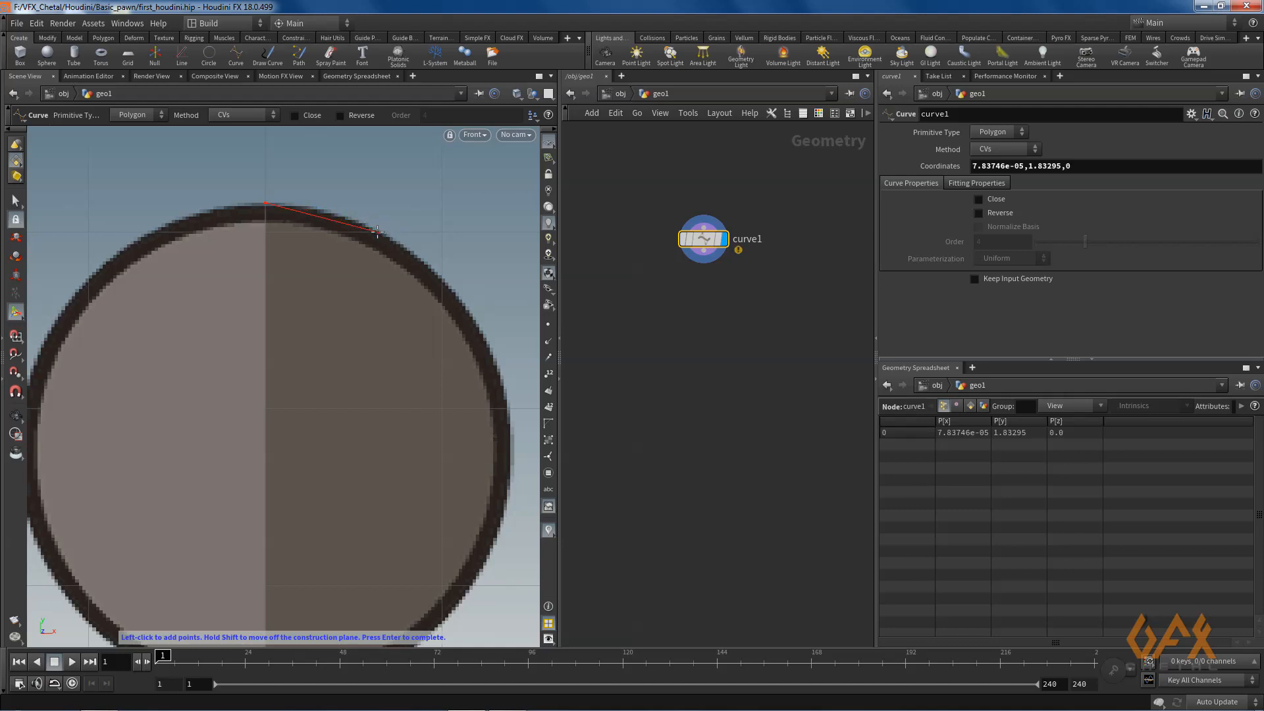
{"action": "left_click", "coordinate": [362, 219]}
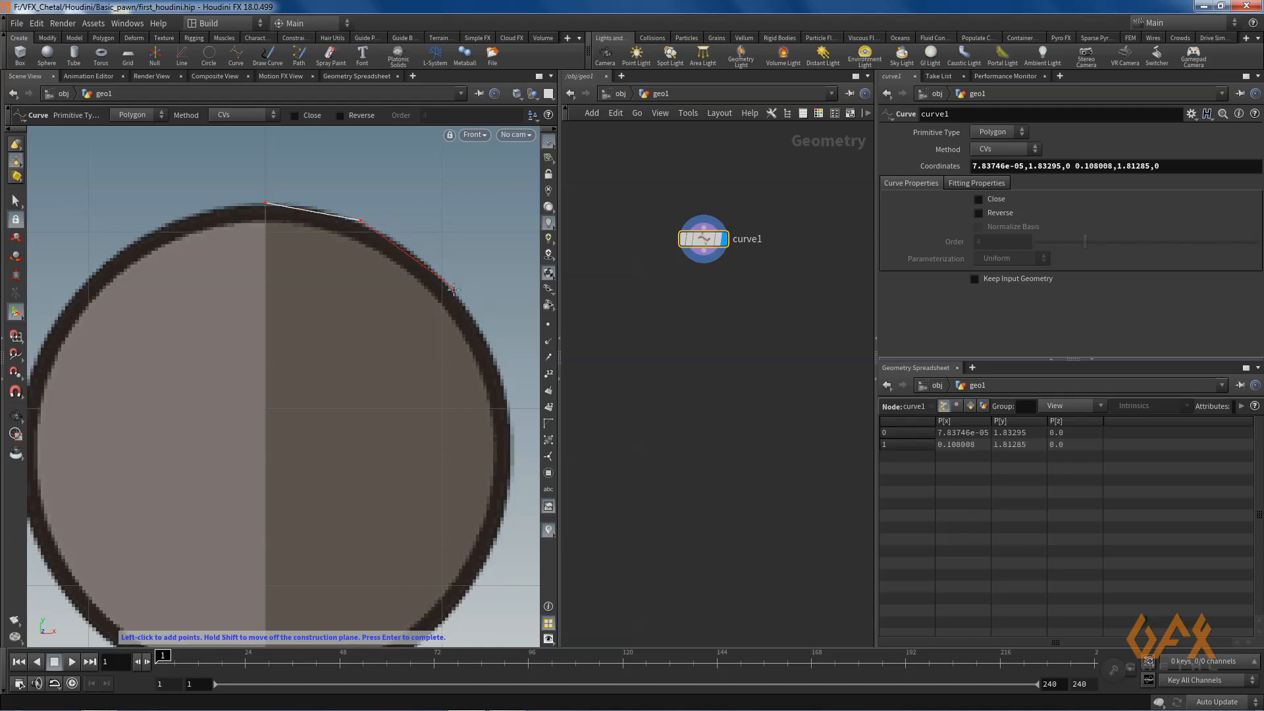
{"action": "left_click", "coordinate": [452, 290]}
Continue the curve down the right side of the head to where it meets the neck
{"action": "middle_click_drag", "start_coordinate": [362, 409], "coordinate": [305, 316]}
{"action": "key", "text": "ctrl+z"}
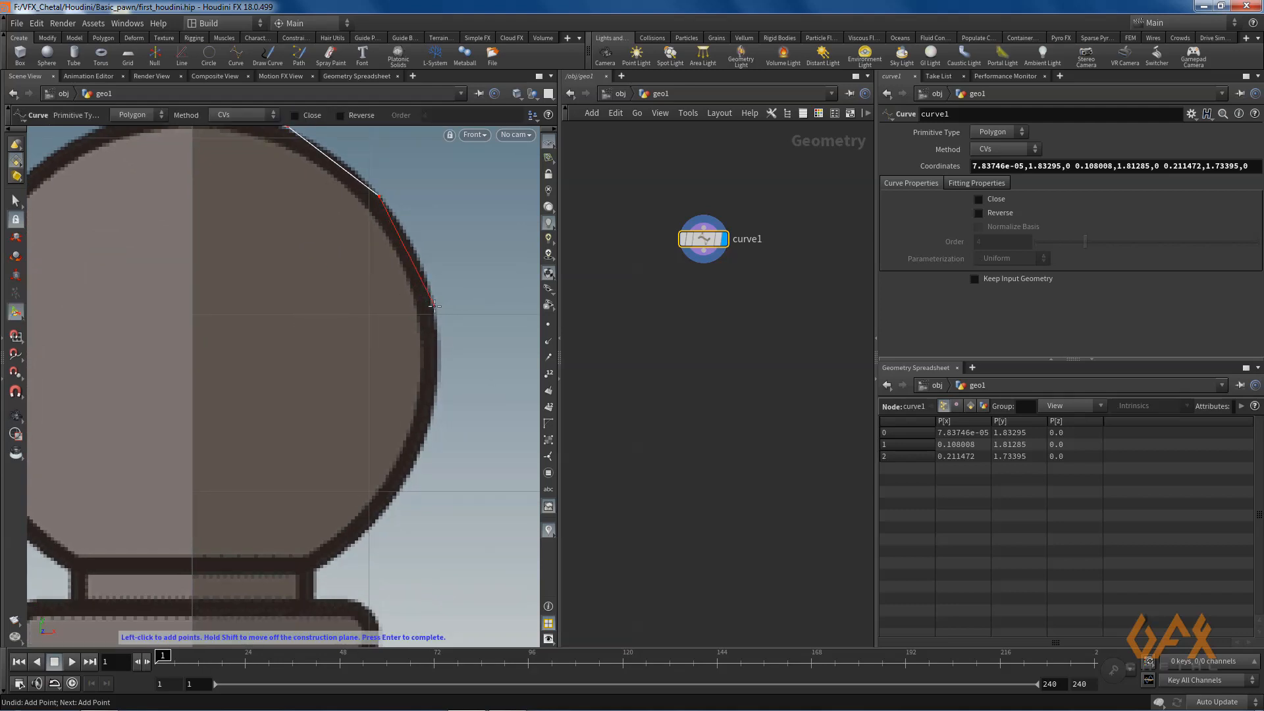
{"action": "left_click", "coordinate": [435, 305]}
{"action": "left_click", "coordinate": [434, 410]}
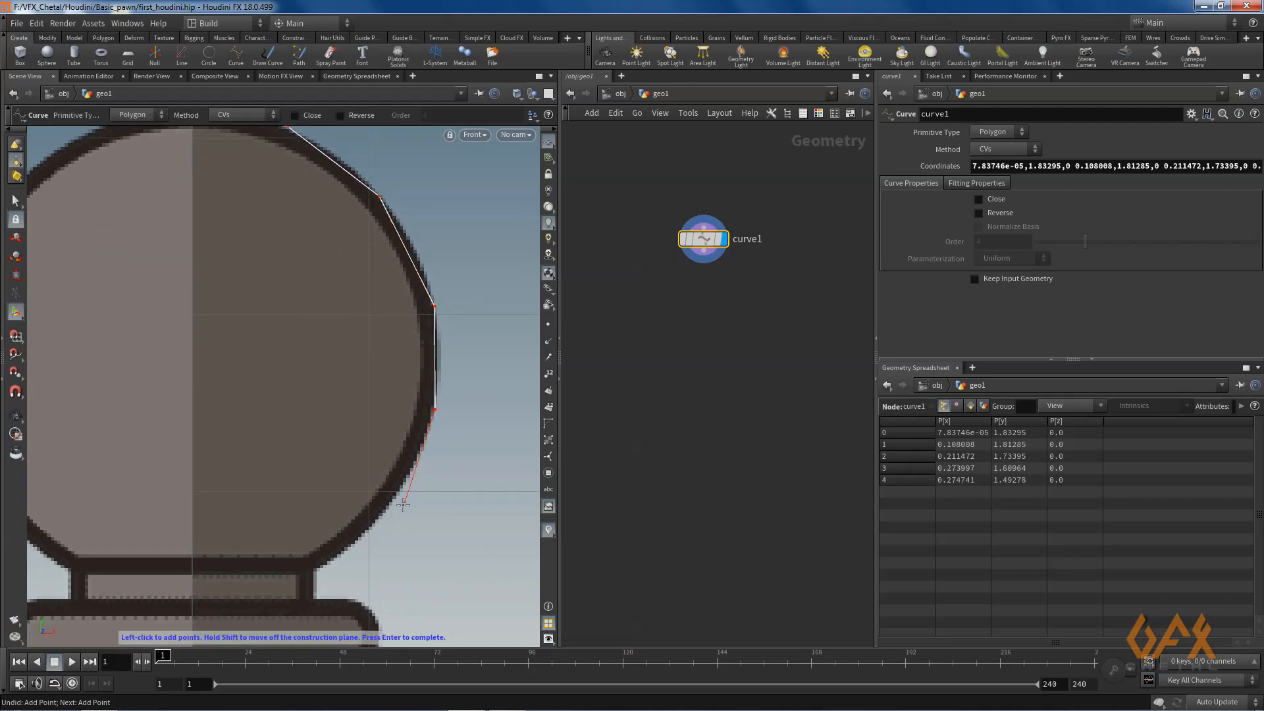
{"action": "left_click", "coordinate": [392, 502]}
{"action": "key", "text": "Return"}
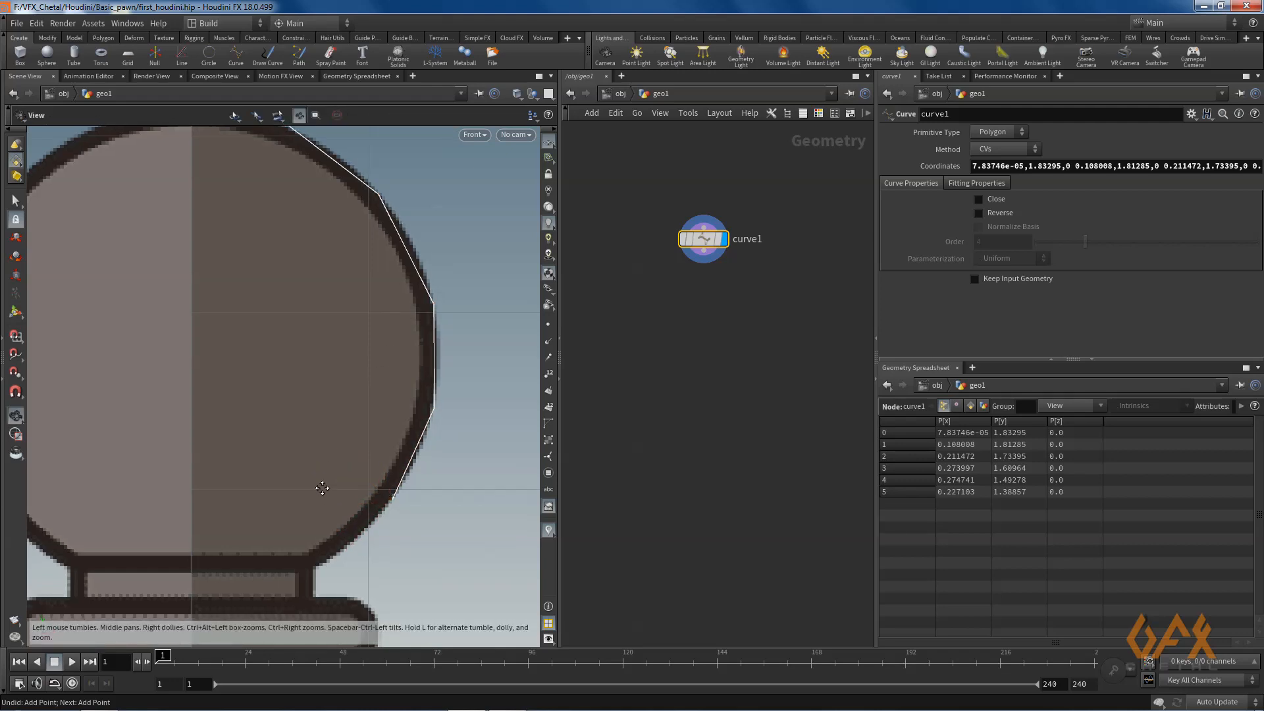
{"action": "scroll", "coordinate": [322, 488], "scroll_direction": "down", "scroll_amount": 3}
{"action": "scroll", "coordinate": [361, 338], "scroll_direction": "up", "scroll_amount": 1}
{"action": "key", "text": "Return"}
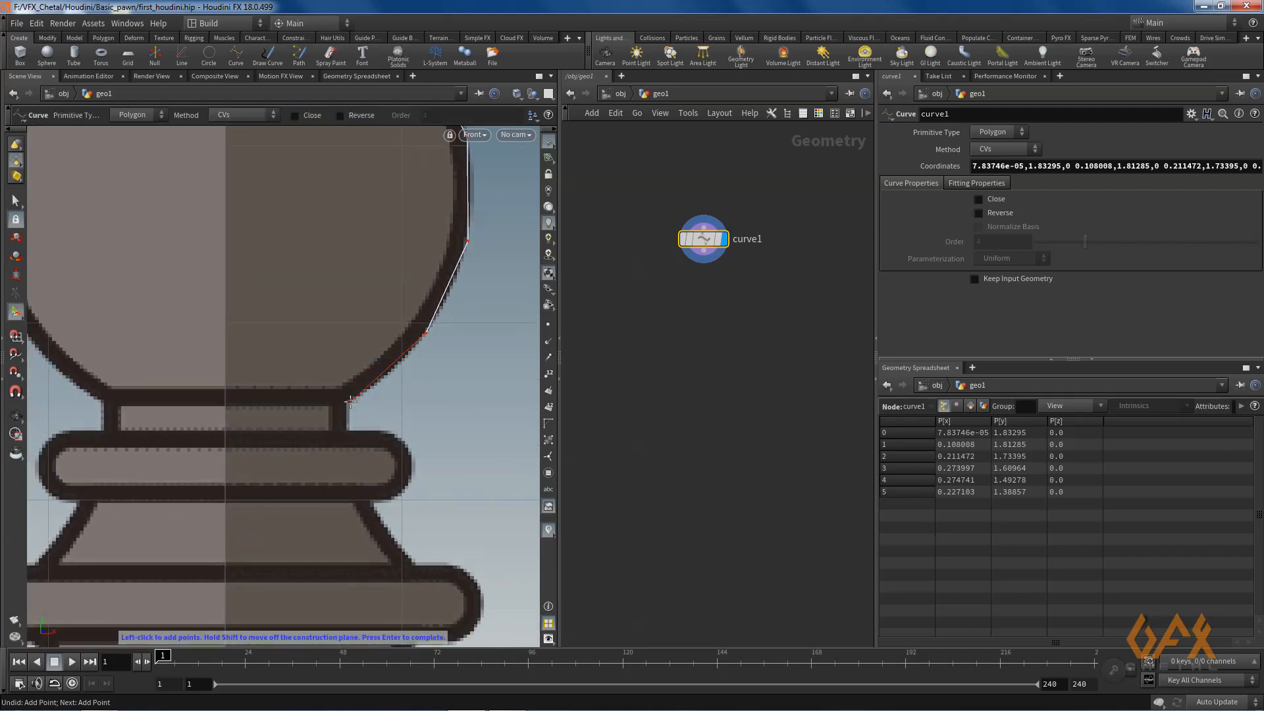
{"action": "left_click", "coordinate": [349, 401]}
Trace the short neck below the head and the rounded edge of the upper collar ring
{"action": "left_click", "coordinate": [349, 429]}
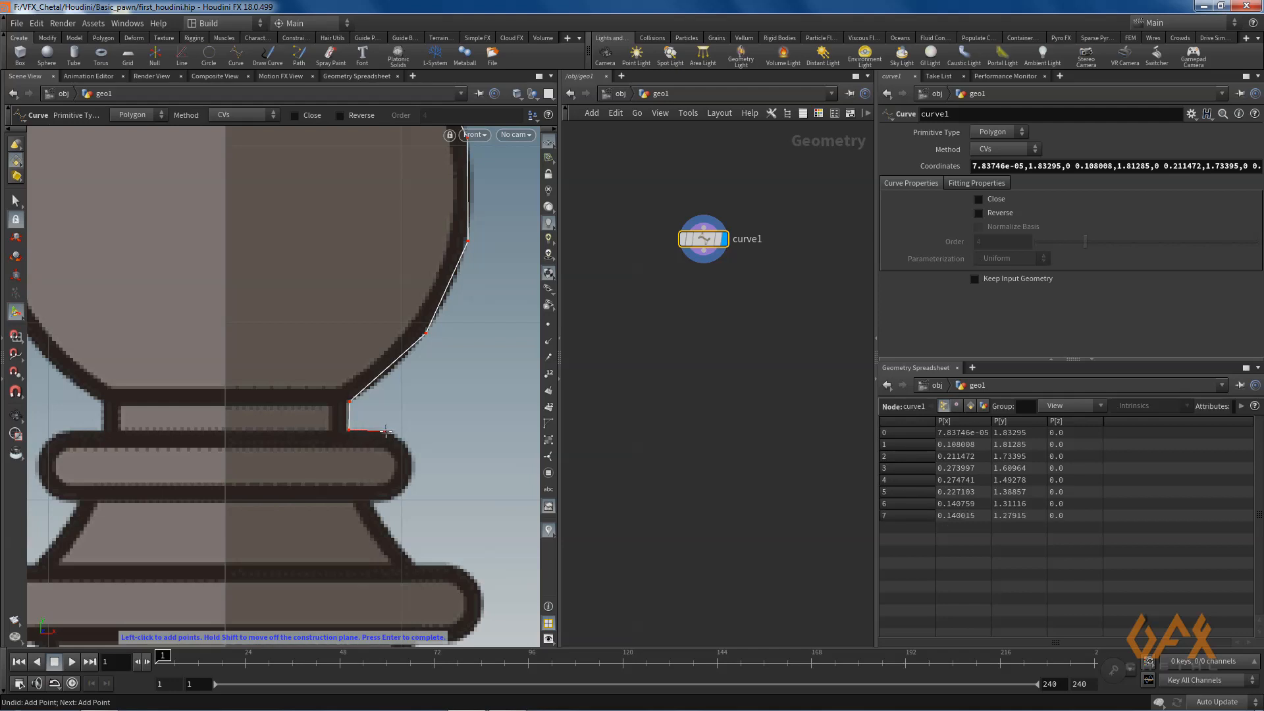
{"action": "left_click", "coordinate": [388, 432]}
{"action": "left_click", "coordinate": [406, 444]}
{"action": "left_click", "coordinate": [412, 470]}
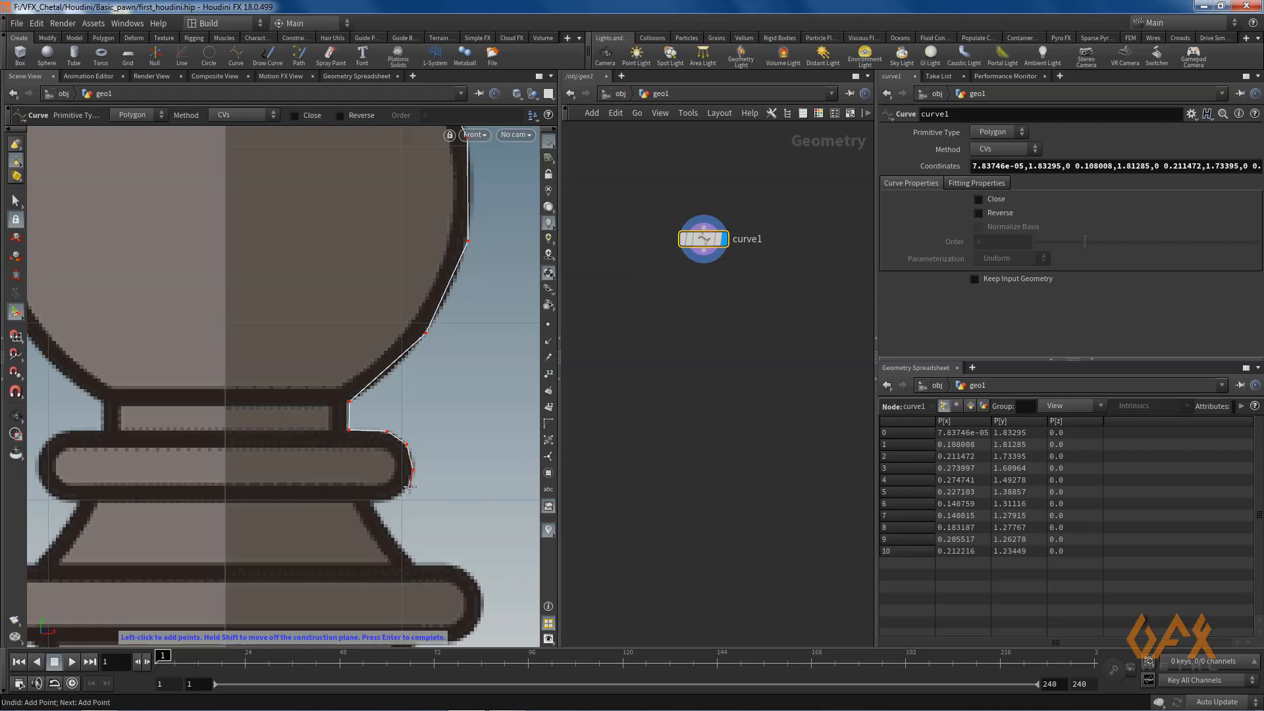
{"action": "left_click", "coordinate": [405, 488]}
{"action": "left_click", "coordinate": [390, 500]}
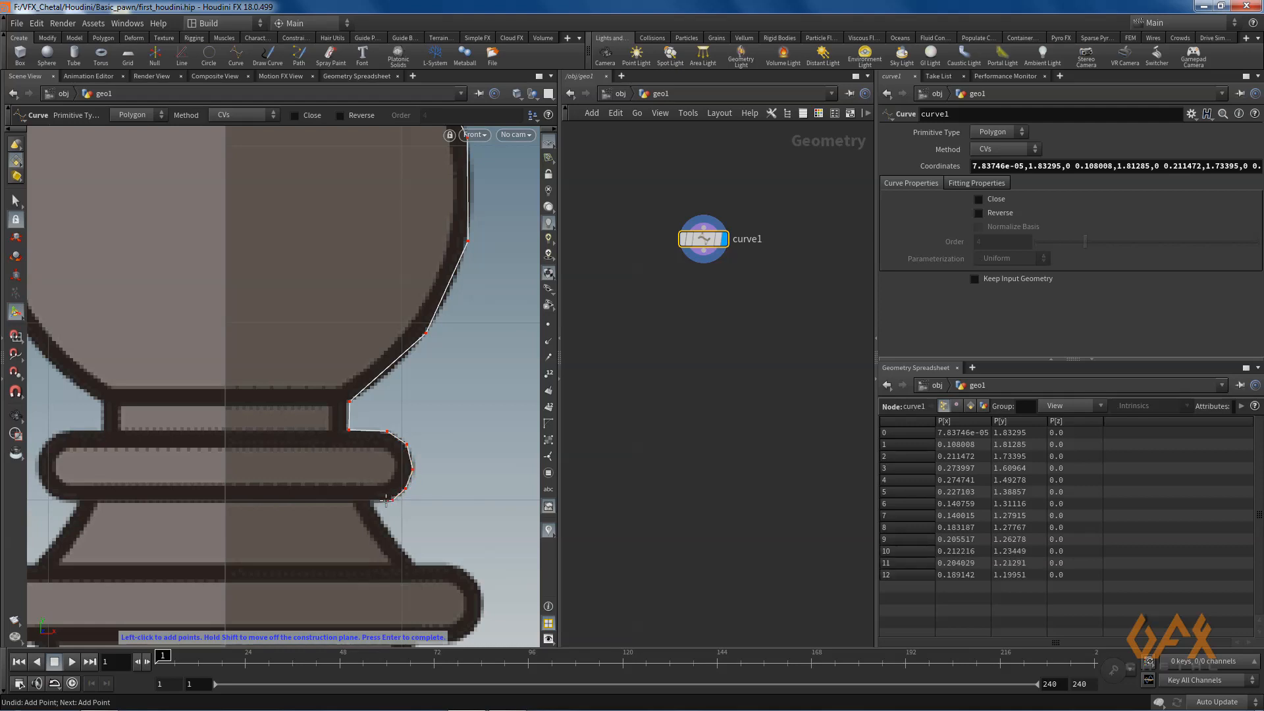
{"action": "left_click", "coordinate": [370, 501]}
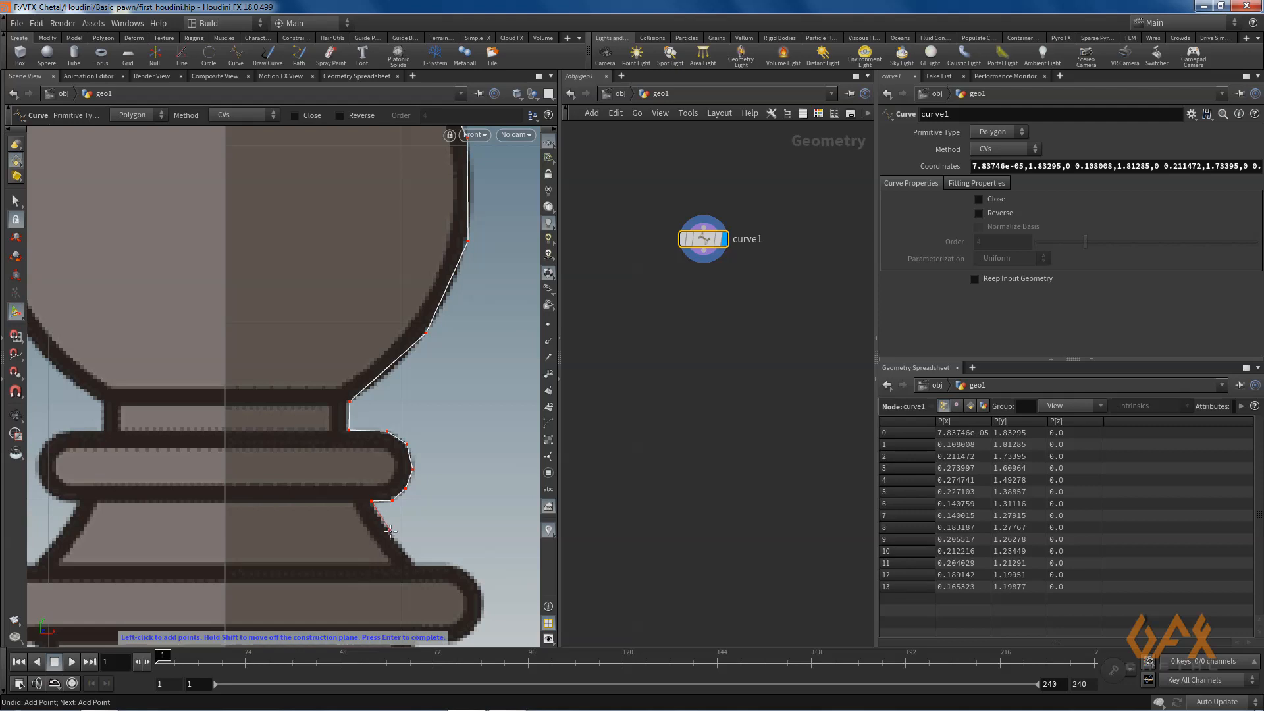
Trace the outward slope below the upper collar ring and the rounded edge of the wide middle ring
{"action": "left_click", "coordinate": [389, 534]}
{"action": "left_click", "coordinate": [411, 565]}
{"action": "key", "text": "Escape"}
{"action": "middle_click_drag", "start_coordinate": [404, 472], "coordinate": [323, 308]}
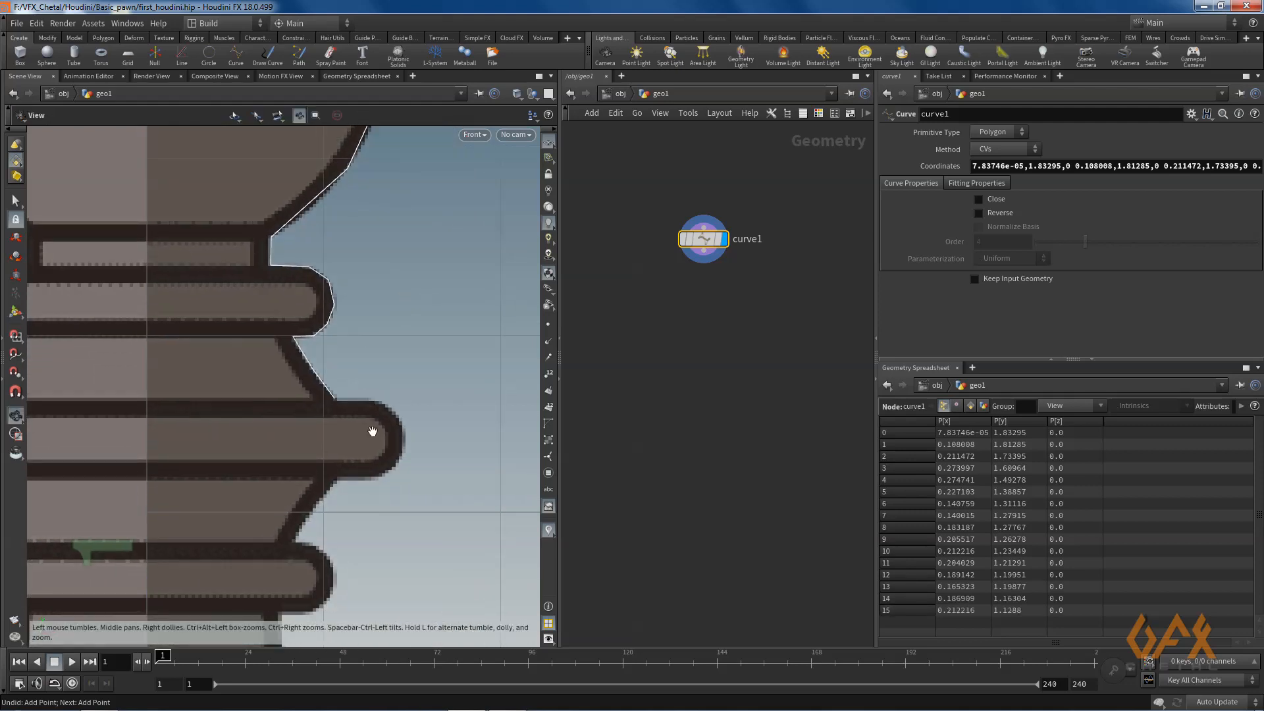
{"action": "scroll", "coordinate": [373, 432], "scroll_direction": "up", "scroll_amount": 2}
{"action": "left_click", "coordinate": [369, 387]}
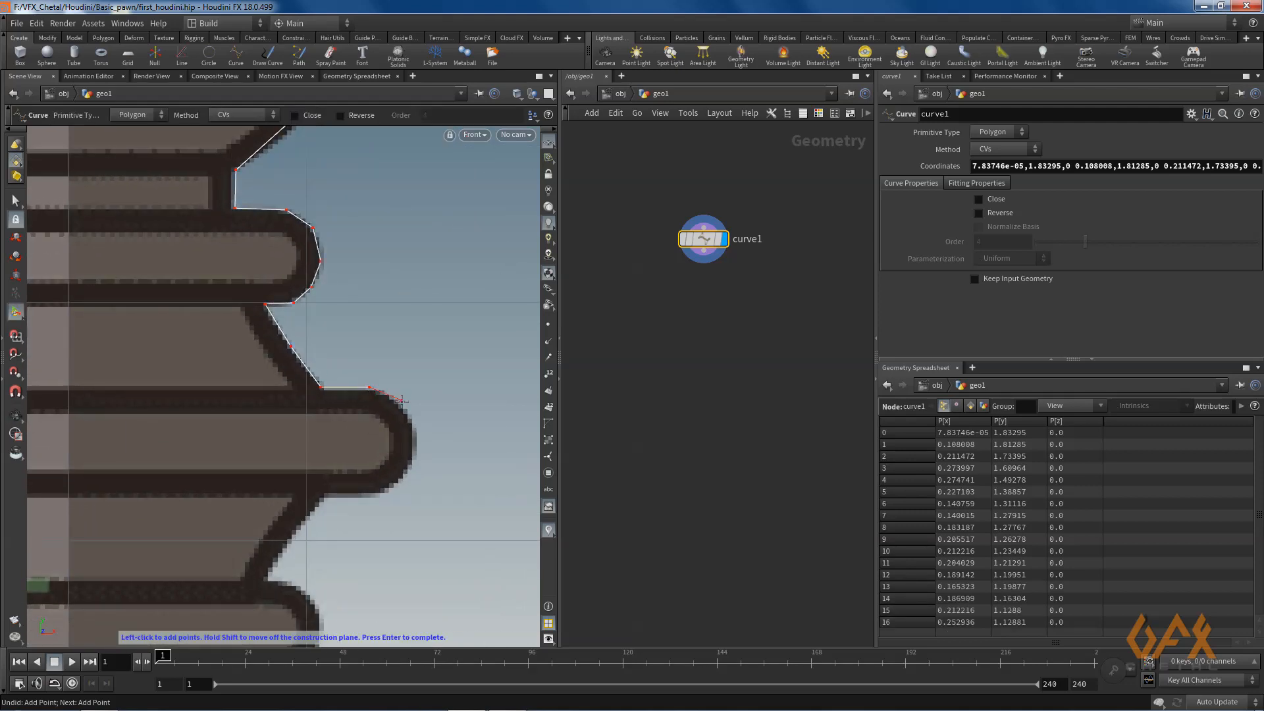
{"action": "left_click", "coordinate": [401, 406]}
{"action": "left_click", "coordinate": [414, 445]}
{"action": "left_click", "coordinate": [405, 476]}
{"action": "left_click", "coordinate": [378, 494]}
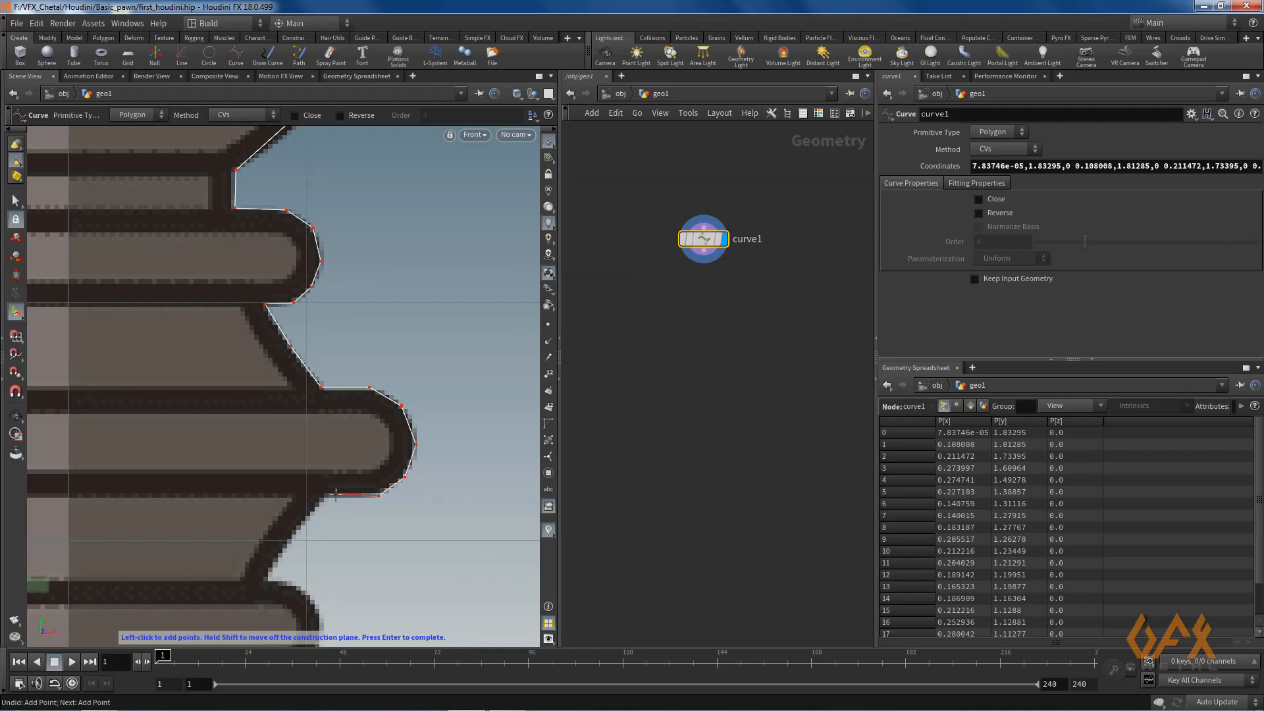
{"action": "left_click", "coordinate": [326, 495]}
Trace the inward slope under the middle ring and the rounded edge of the lower collar ring down to the body
{"action": "left_click", "coordinate": [315, 505]}
{"action": "left_click", "coordinate": [294, 534]}
{"action": "left_click", "coordinate": [267, 579]}
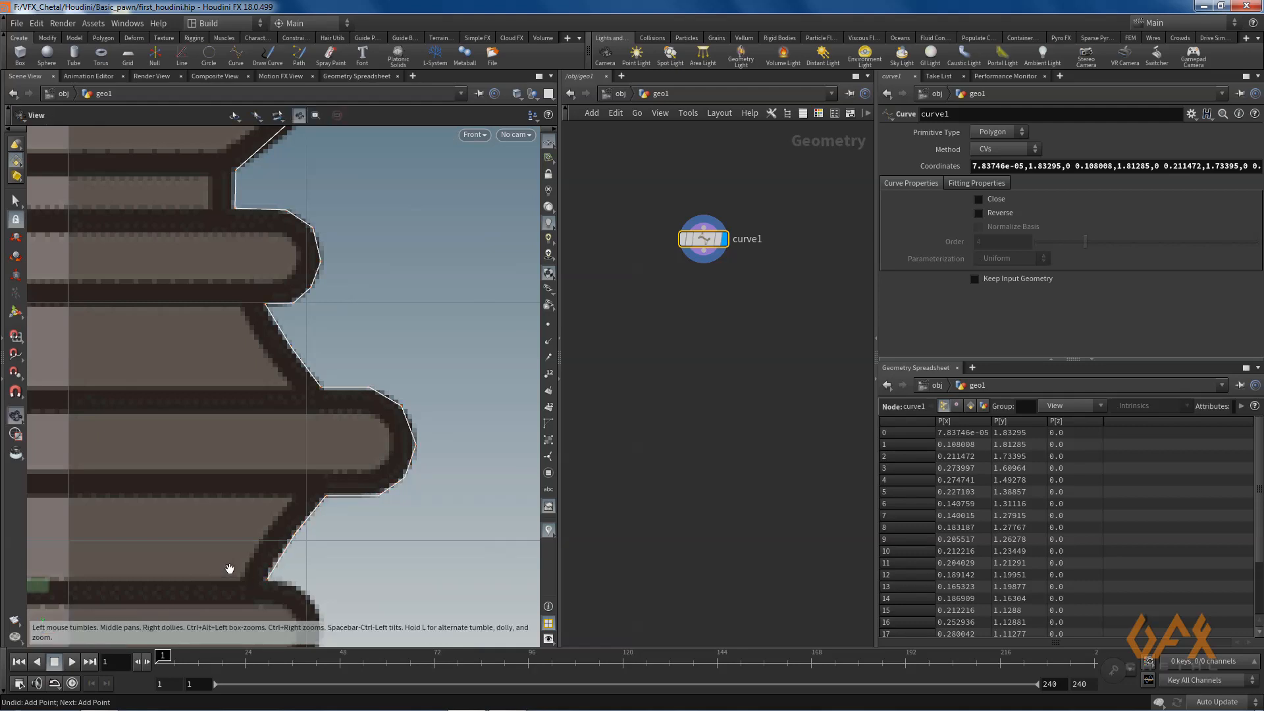
{"action": "middle_click_drag", "start_coordinate": [239, 570], "coordinate": [239, 445]}
{"action": "left_click", "coordinate": [289, 454]}
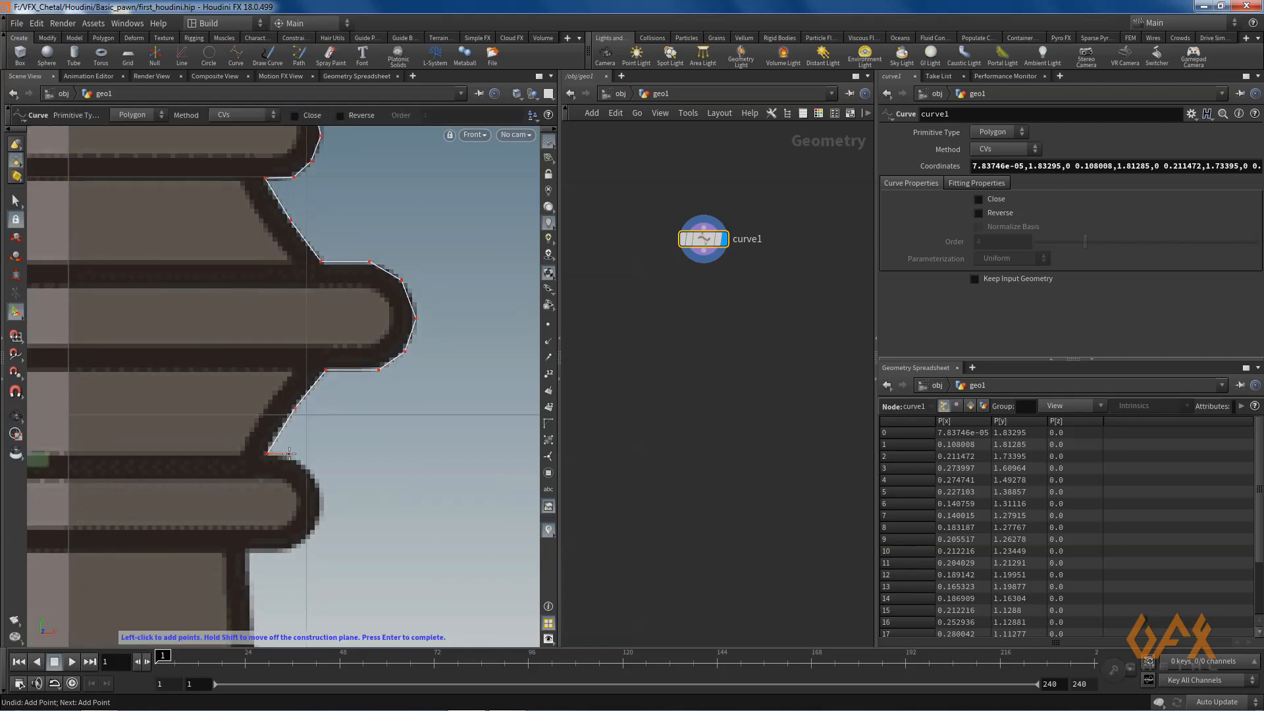
{"action": "left_click", "coordinate": [309, 468]}
{"action": "left_click", "coordinate": [319, 499]}
{"action": "left_click", "coordinate": [292, 548]}
{"action": "left_click", "coordinate": [247, 549]}
{"action": "key", "text": "Return"}
Trace the flaring right side of the pawn's body down to the top of the base
{"action": "middle_click_drag", "start_coordinate": [240, 571], "coordinate": [267, 251]}
{"action": "left_click", "coordinate": [291, 384]}
{"action": "middle_click_drag", "start_coordinate": [291, 384], "coordinate": [214, 135]}
{"action": "left_click", "coordinate": [262, 309]}
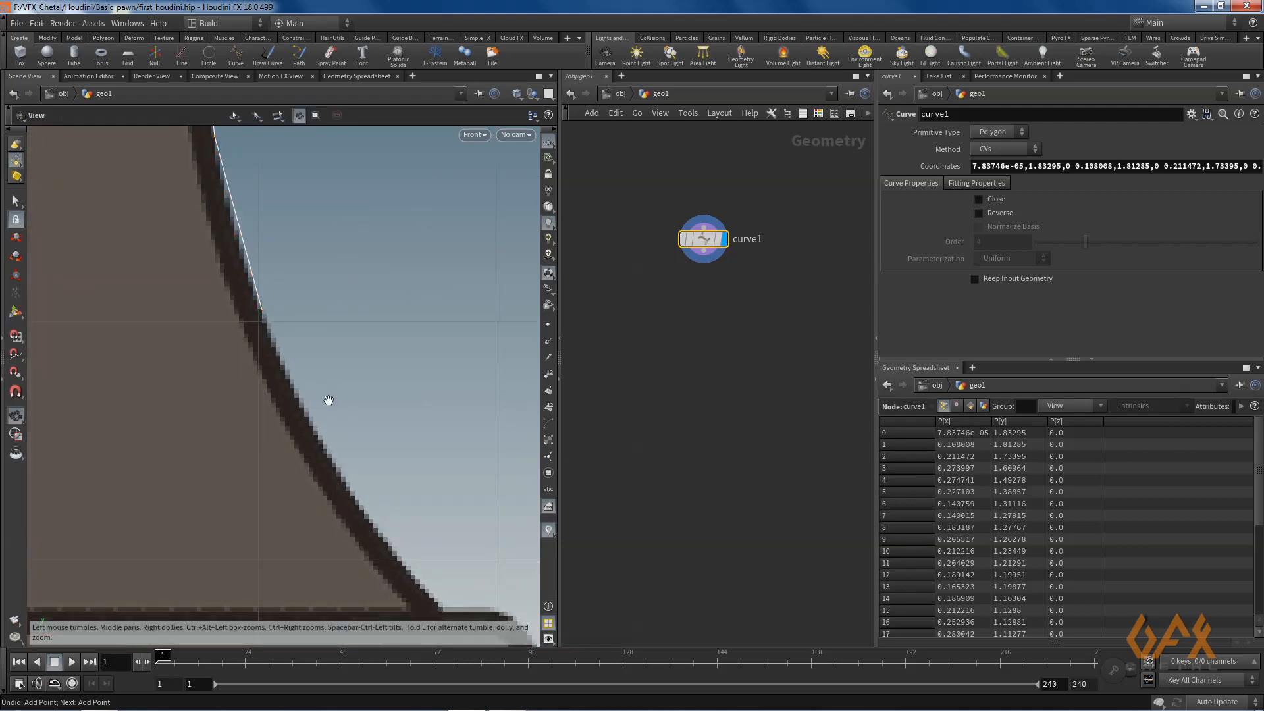
{"action": "middle_click_drag", "start_coordinate": [327, 398], "coordinate": [254, 274]}
{"action": "left_click", "coordinate": [265, 349]}
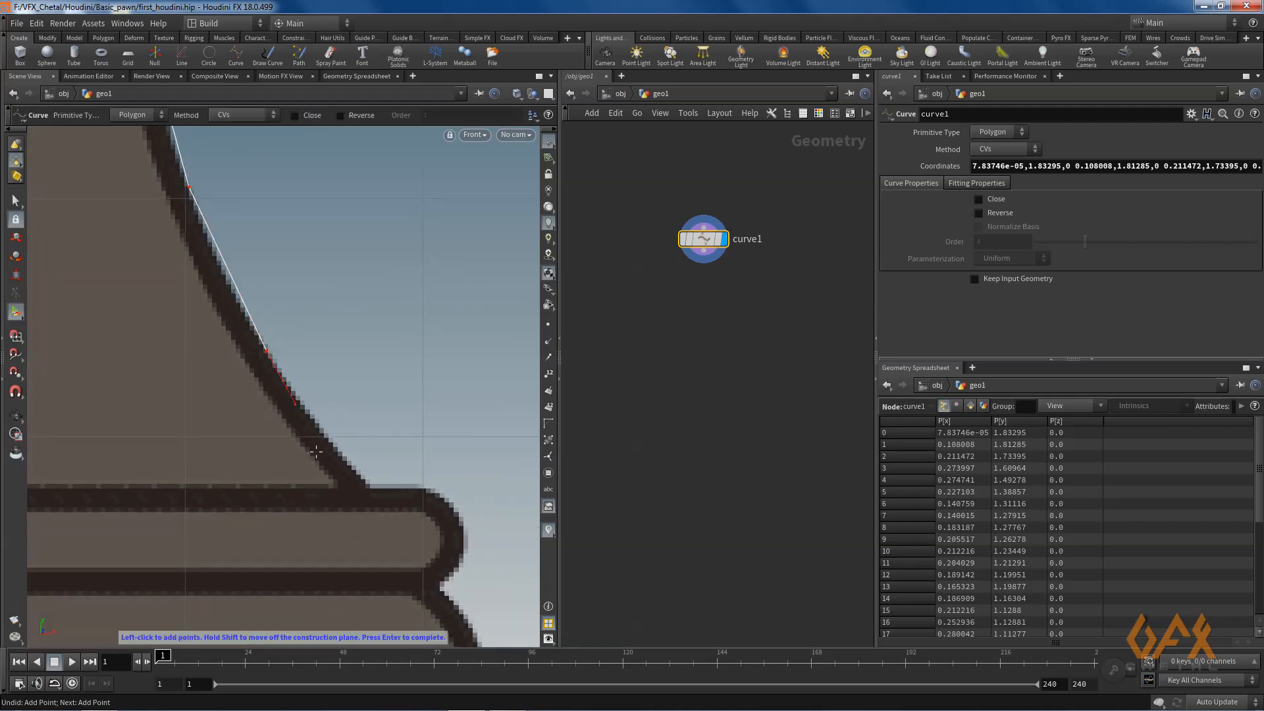
{"action": "left_click", "coordinate": [367, 485]}
Trace the rounded edge of the base's top ring down to the notch above the large bulge
{"action": "middle_click_drag", "start_coordinate": [381, 468], "coordinate": [307, 402]}
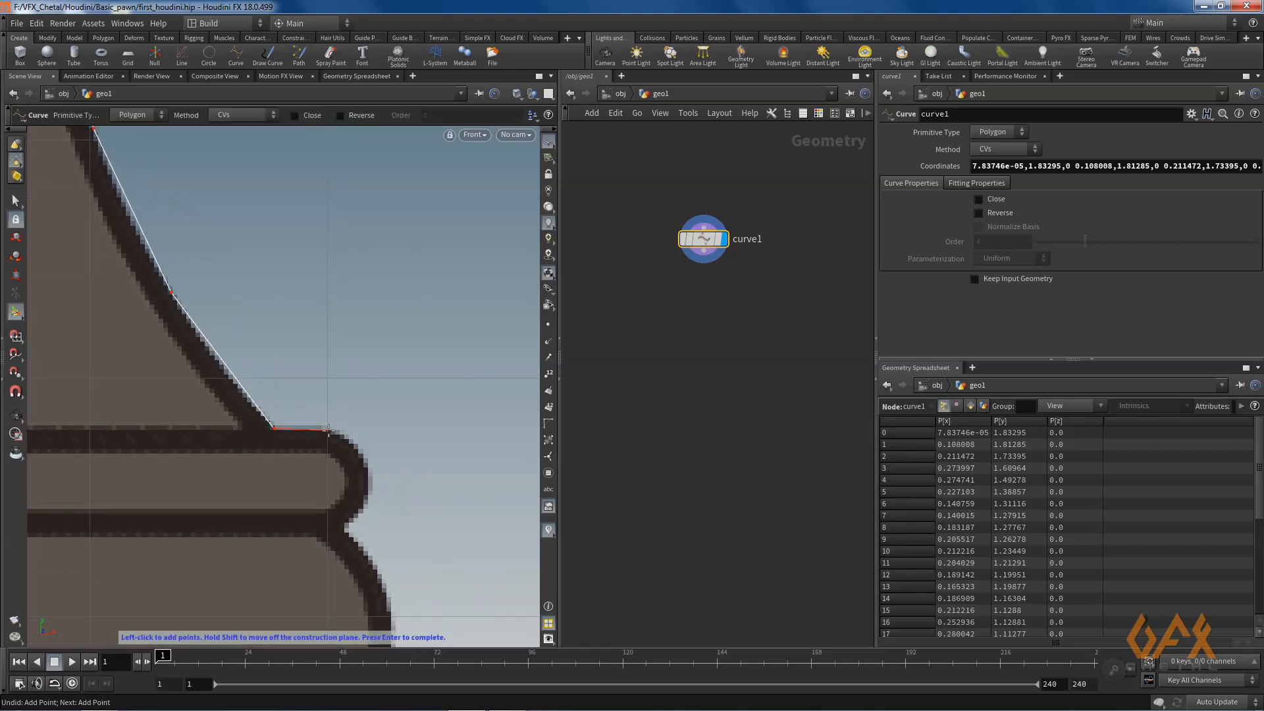
{"action": "left_click", "coordinate": [332, 429]}
{"action": "left_click", "coordinate": [370, 482]}
{"action": "left_click", "coordinate": [366, 507]}
{"action": "left_click", "coordinate": [346, 527]}
Trace the large rounded bulge of the base down to the notch above the bottom ring
{"action": "middle_click_drag", "start_coordinate": [303, 511], "coordinate": [407, 276]}
{"action": "left_click", "coordinate": [318, 409]}
{"action": "left_click", "coordinate": [425, 337]}
{"action": "left_click", "coordinate": [422, 385]}
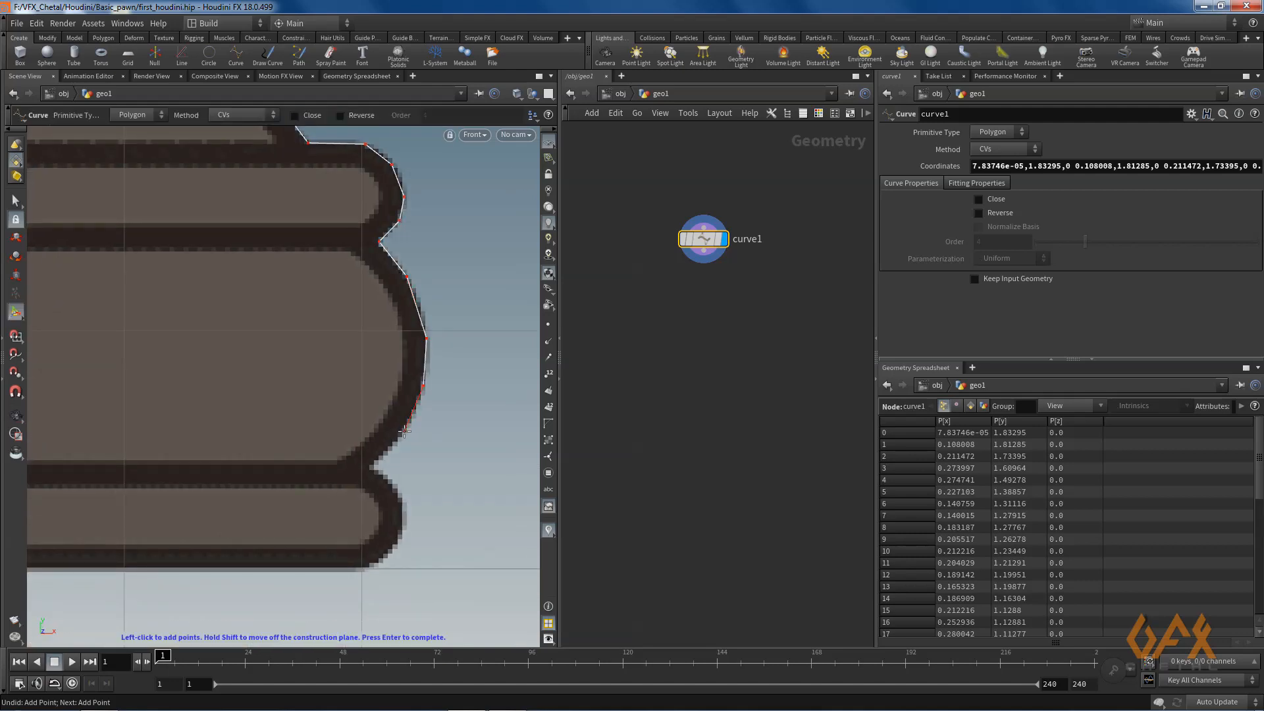
{"action": "left_click", "coordinate": [404, 431]}
{"action": "left_click", "coordinate": [383, 460]}
{"action": "left_click", "coordinate": [370, 467]}
Trace the rounded edge of the base's bottom ring and end the curve at the origin on the pawn's centre line
{"action": "middle_click_drag", "start_coordinate": [370, 466], "coordinate": [364, 361]}
{"action": "left_click", "coordinate": [363, 363]}
{"action": "left_click", "coordinate": [365, 376]}
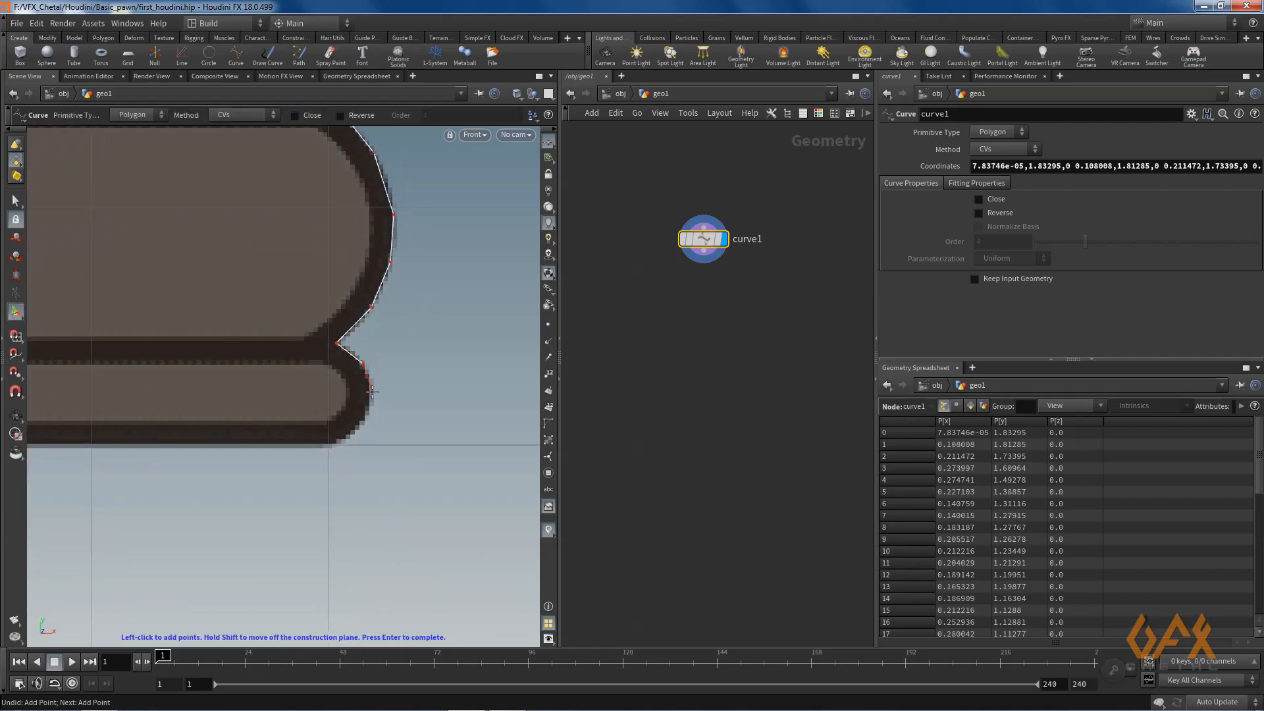
{"action": "left_click", "coordinate": [371, 391]}
{"action": "left_click", "coordinate": [366, 418]}
{"action": "scroll", "coordinate": [323, 401], "scroll_direction": "up", "scroll_amount": 6}
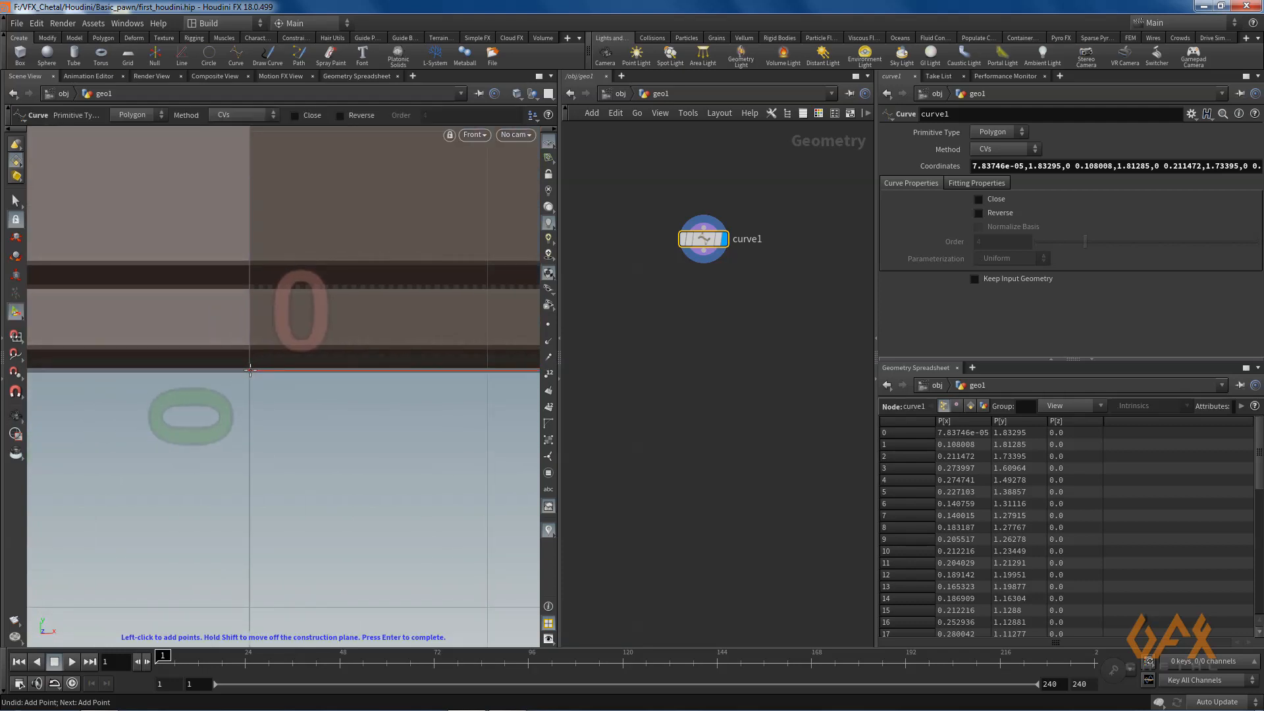
{"action": "left_click", "coordinate": [250, 369]}
{"action": "key", "text": "Return"}
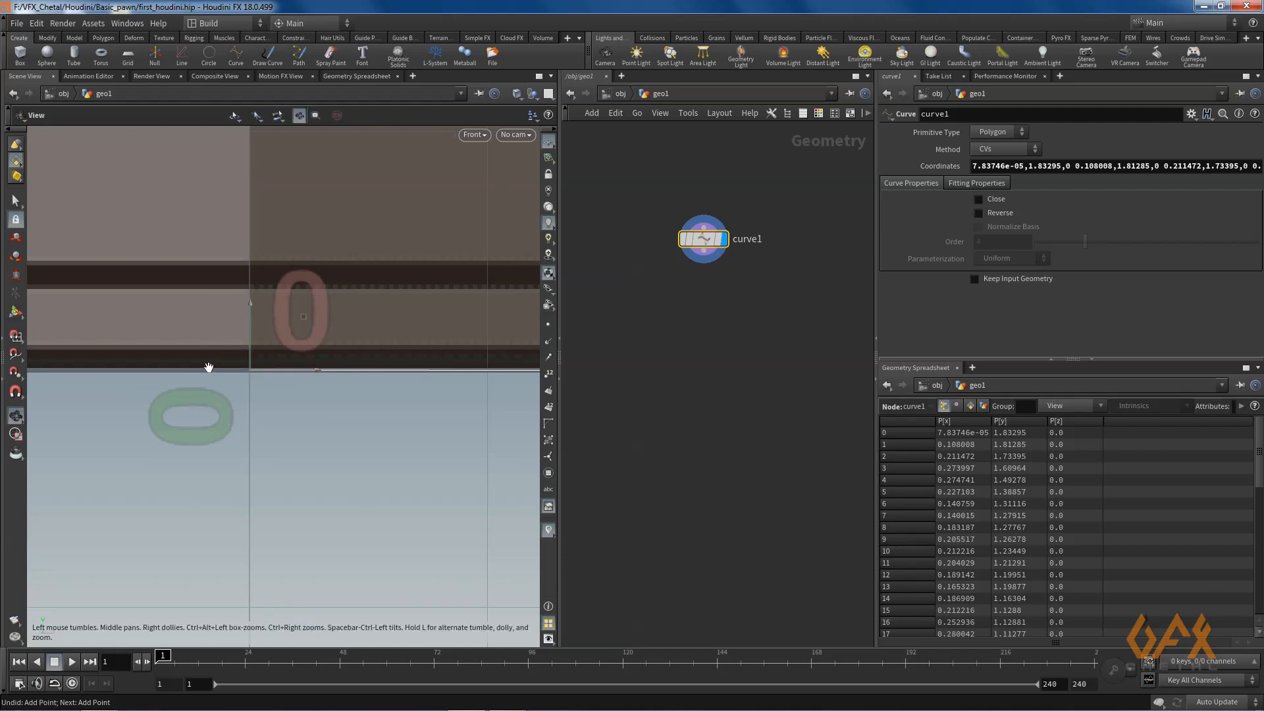
Turn on grid snapping and snap the curve's last point exactly onto the origin
{"action": "middle_click_drag", "start_coordinate": [208, 366], "coordinate": [213, 256]}
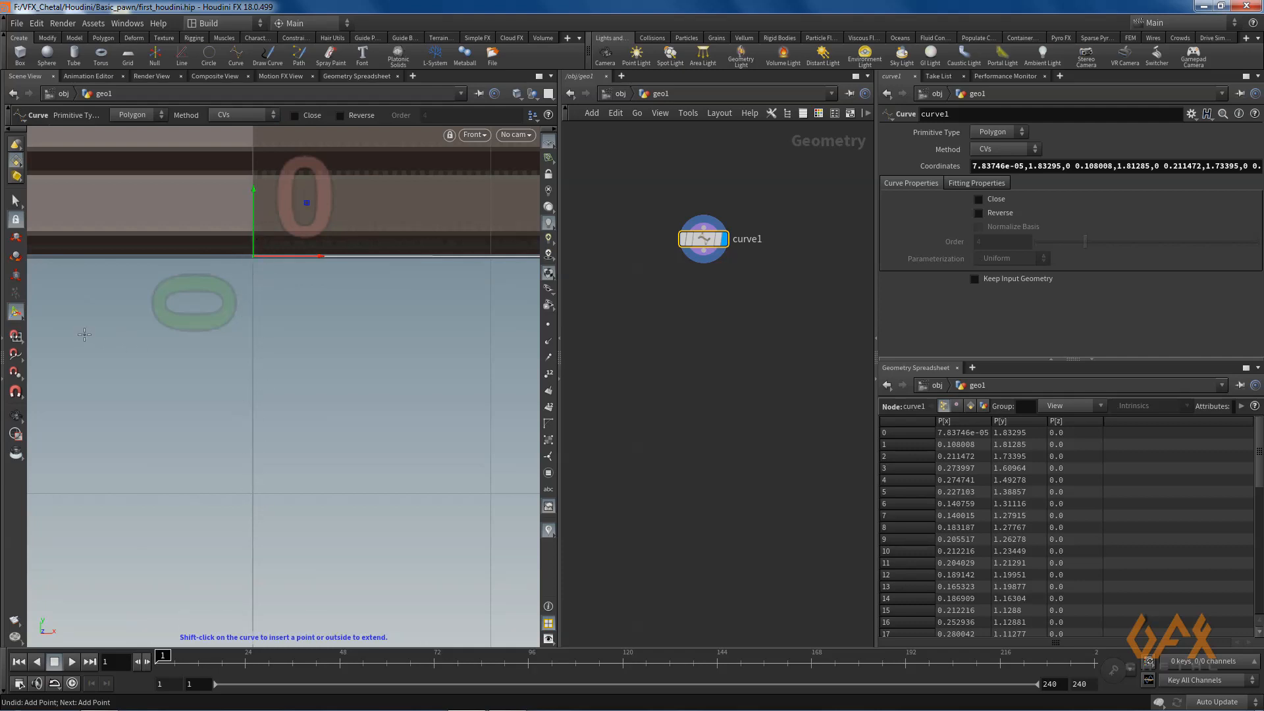
{"action": "left_click", "coordinate": [16, 338]}
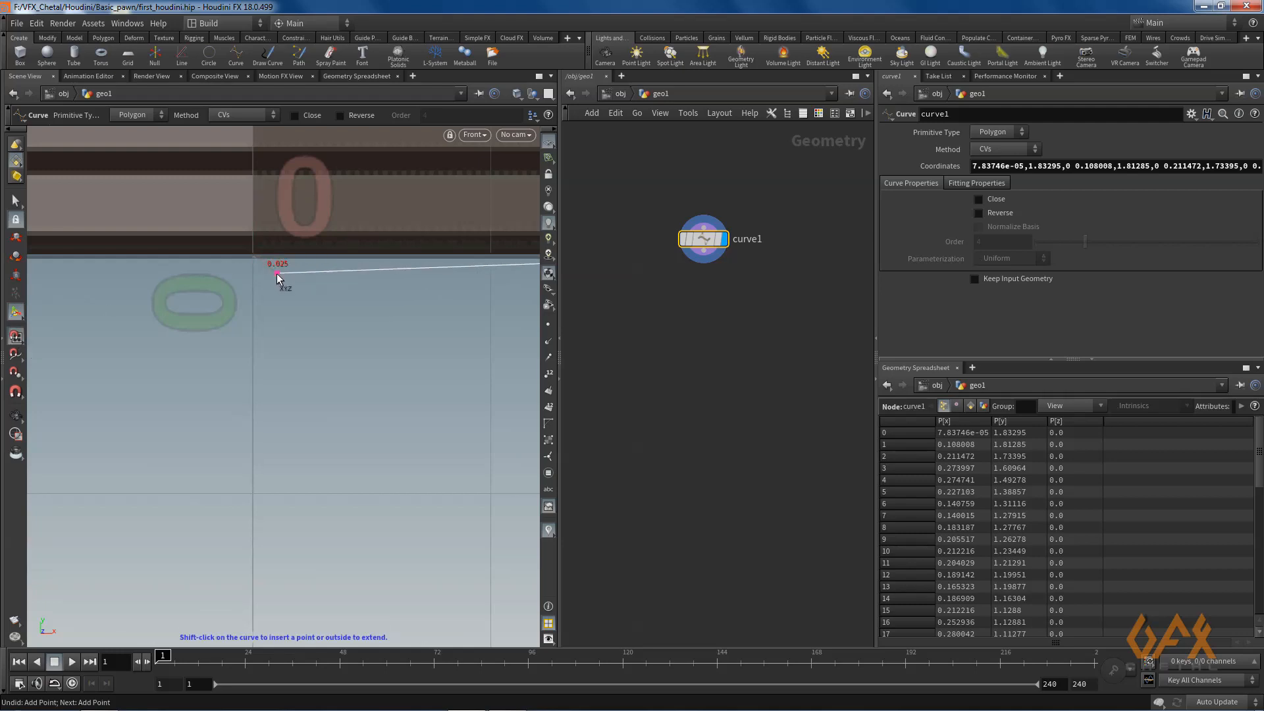
{"action": "left_click", "coordinate": [251, 256]}
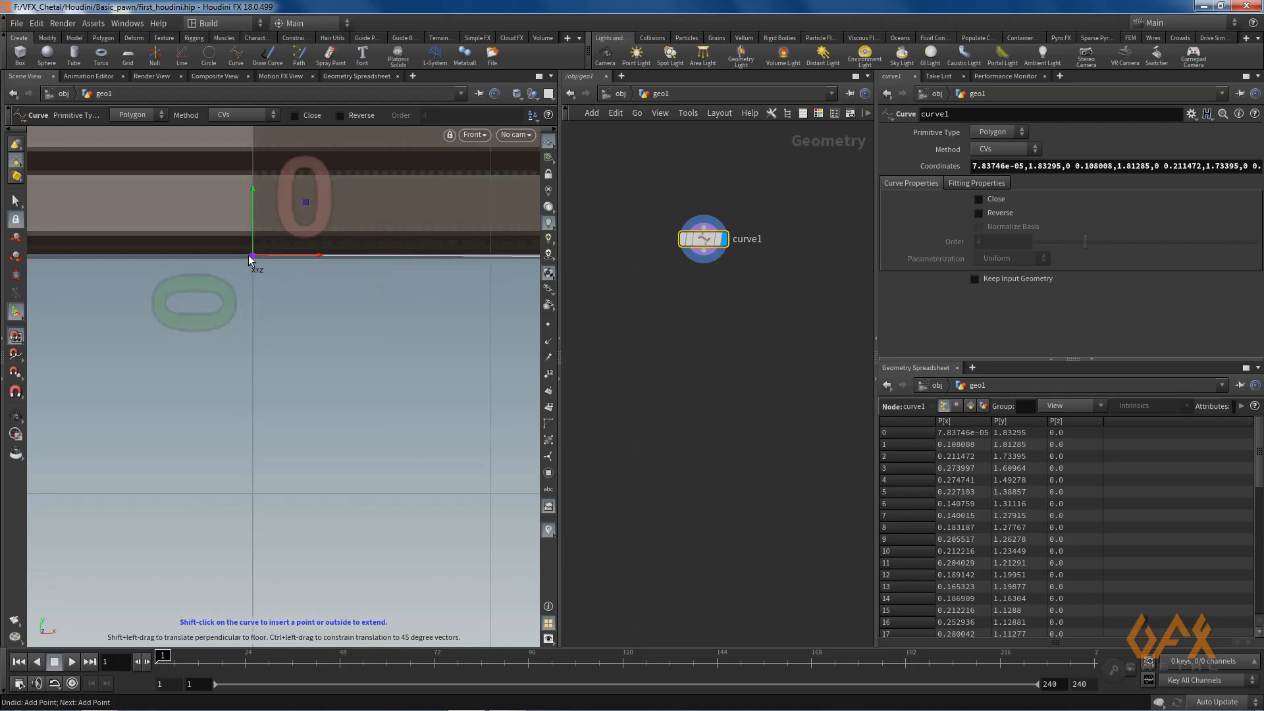
Snap the curve's top point to the centre axis at X 0, and raise it to about Y 1.832 on the head's outline
{"action": "key", "text": "space"}
{"action": "right_click_drag", "start_coordinate": [379, 204], "coordinate": [336, 499]}
{"action": "middle_click_drag", "start_coordinate": [278, 158], "coordinate": [239, 518]}
{"action": "middle_click_drag", "start_coordinate": [217, 253], "coordinate": [211, 513]}
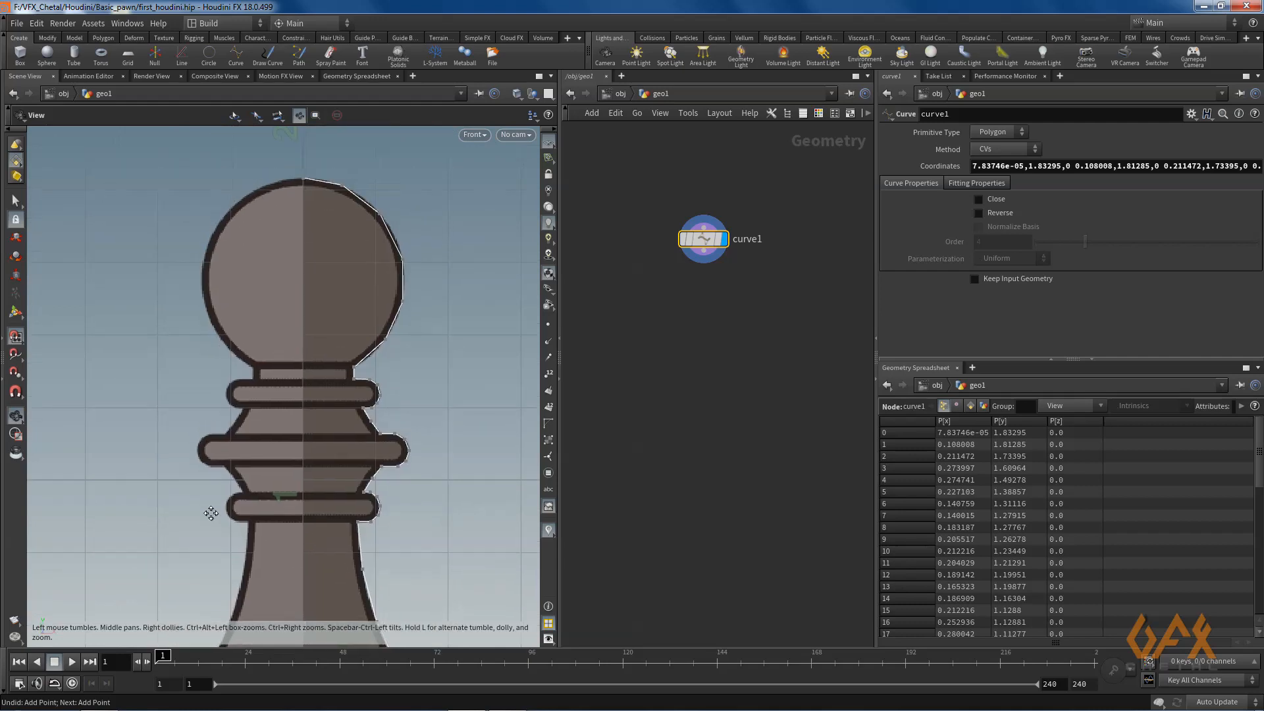
{"action": "middle_click_drag", "start_coordinate": [246, 165], "coordinate": [243, 321]}
{"action": "right_click_drag", "start_coordinate": [267, 331], "coordinate": [723, 382]}
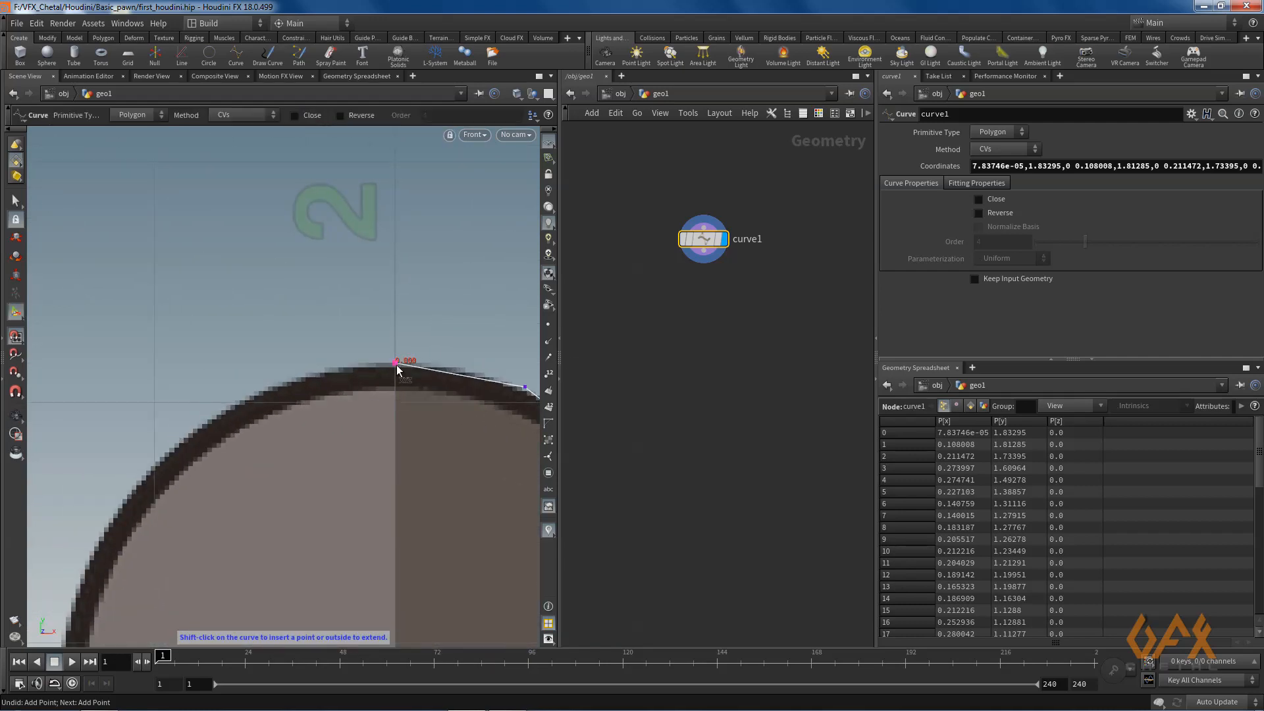
{"action": "left_click_drag", "start_coordinate": [396, 368], "coordinate": [395, 402]}
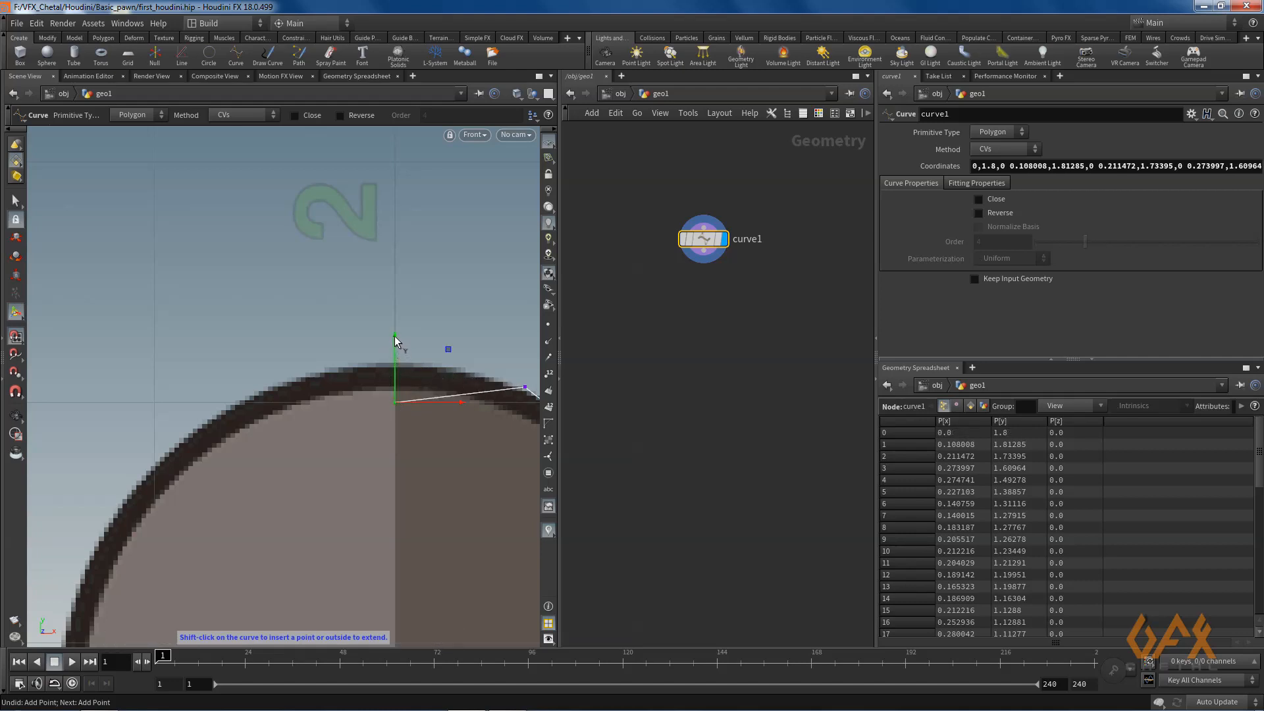
{"action": "left_click_drag", "start_coordinate": [395, 337], "coordinate": [397, 297]}
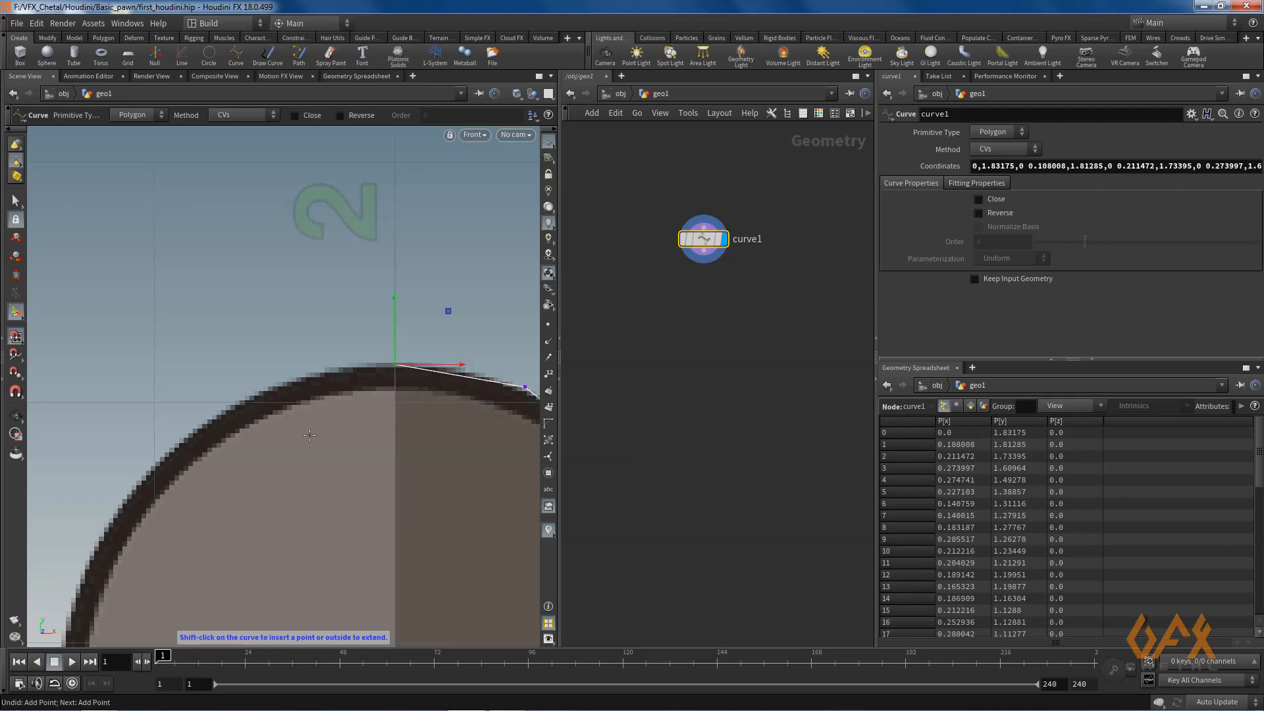
{"action": "right_click_drag", "start_coordinate": [360, 439], "coordinate": [152, 421], "text": "alt"}
{"action": "middle_click_drag", "start_coordinate": [361, 460], "coordinate": [190, 291], "text": "alt"}
{"action": "right_click_drag", "start_coordinate": [335, 437], "coordinate": [184, 432], "text": "alt"}
{"action": "middle_click_drag", "start_coordinate": [260, 480], "coordinate": [281, 363], "text": "alt"}
{"action": "right_click_drag", "start_coordinate": [318, 422], "coordinate": [231, 421], "text": "alt"}
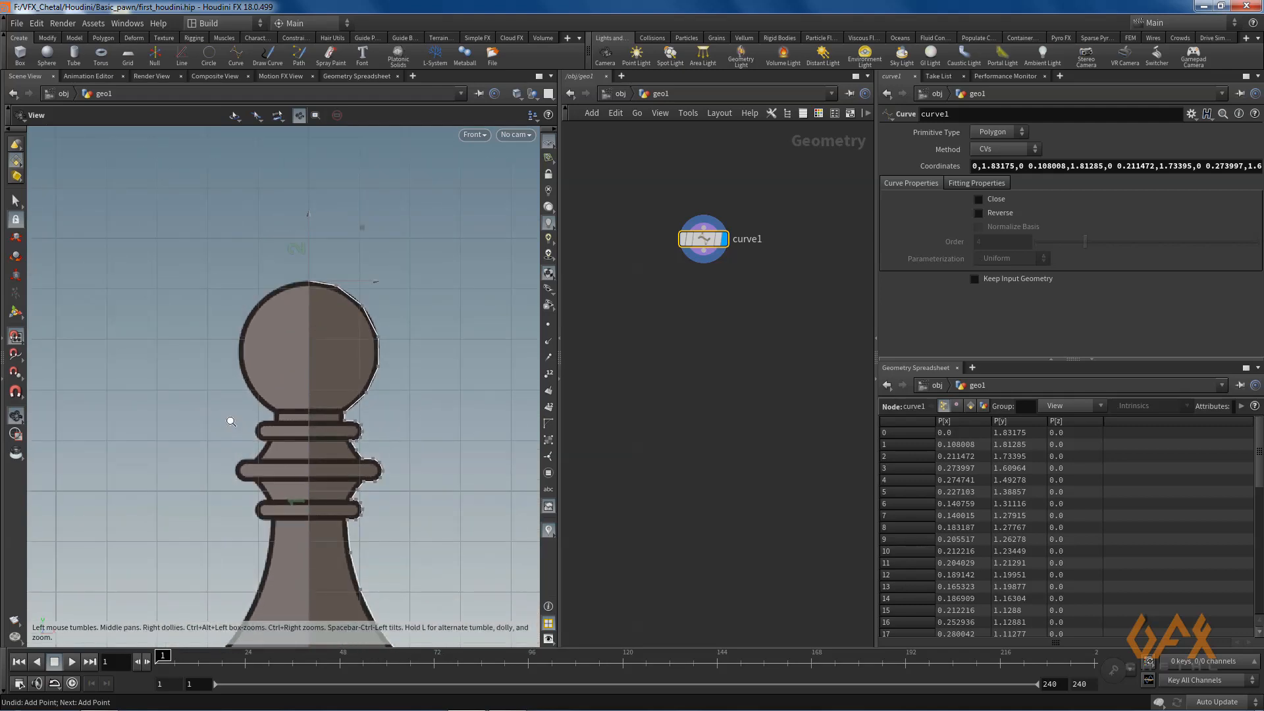
{"action": "key", "text": "alt"}
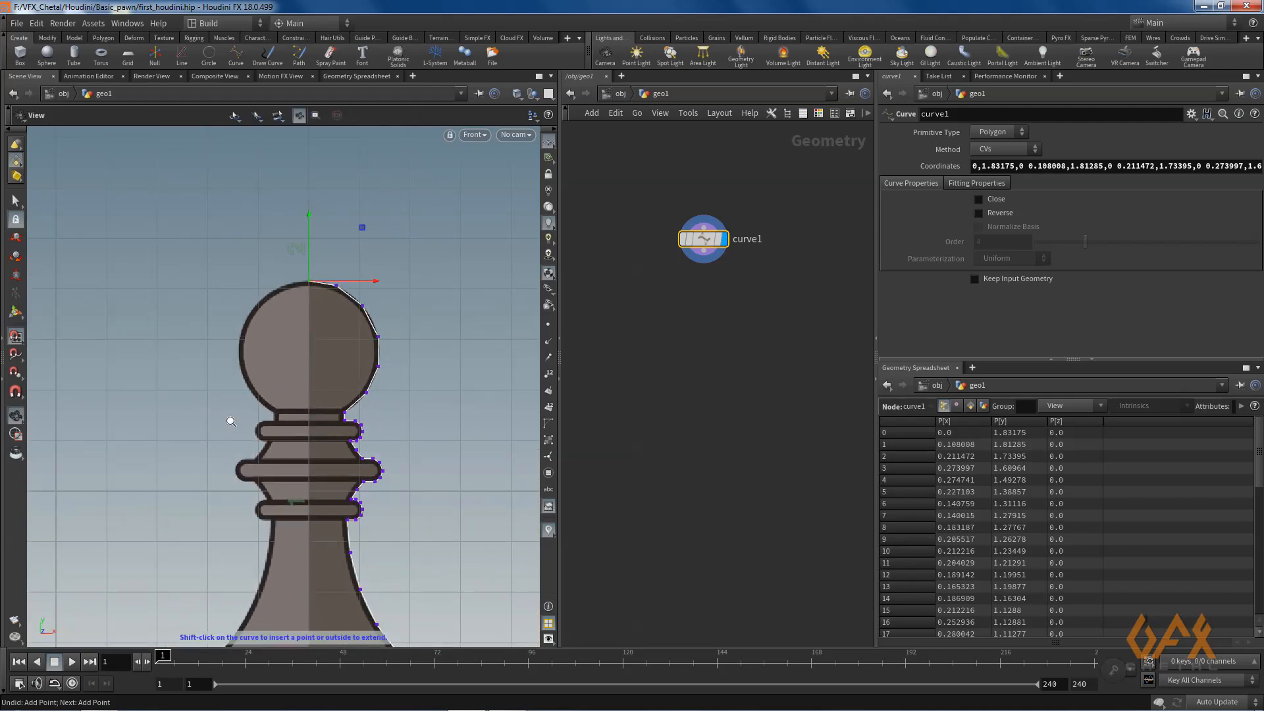
Add a Revolve node after the profile curve and display the revolved pawn in the perspective view
{"action": "key", "text": "space+1"}
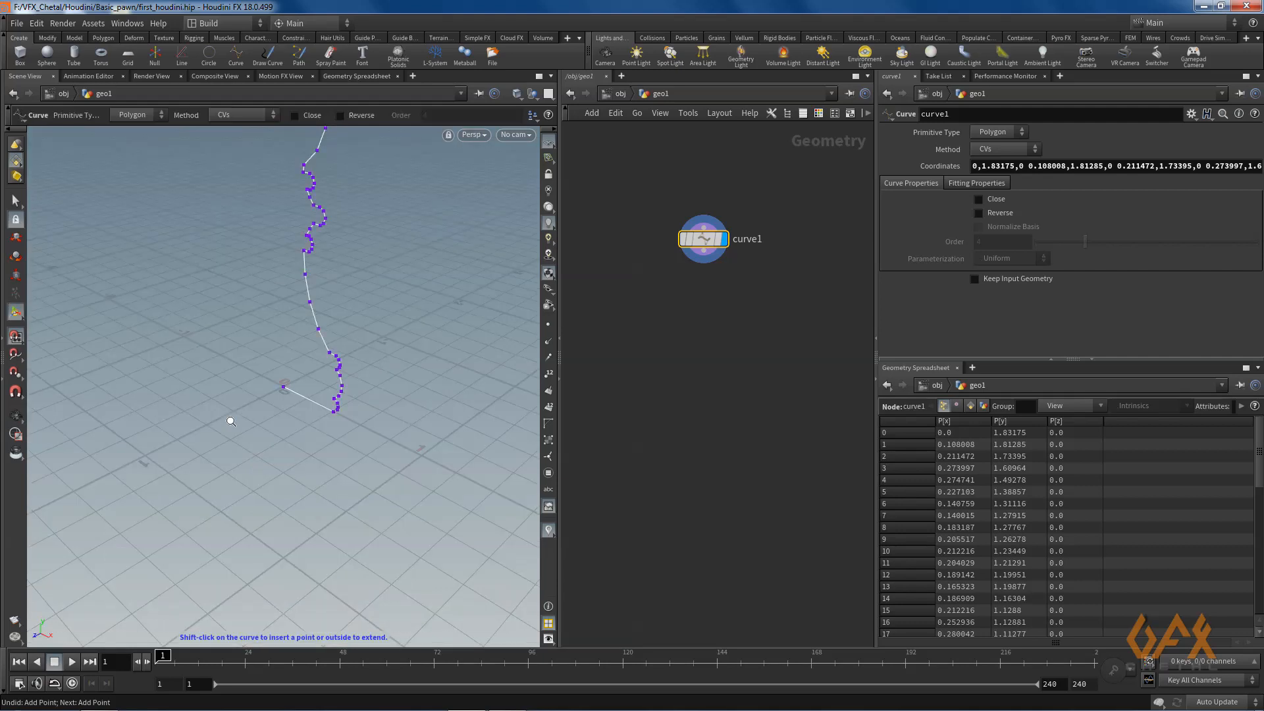
{"action": "left_click_drag", "start_coordinate": [248, 302], "coordinate": [228, 395], "text": "alt"}
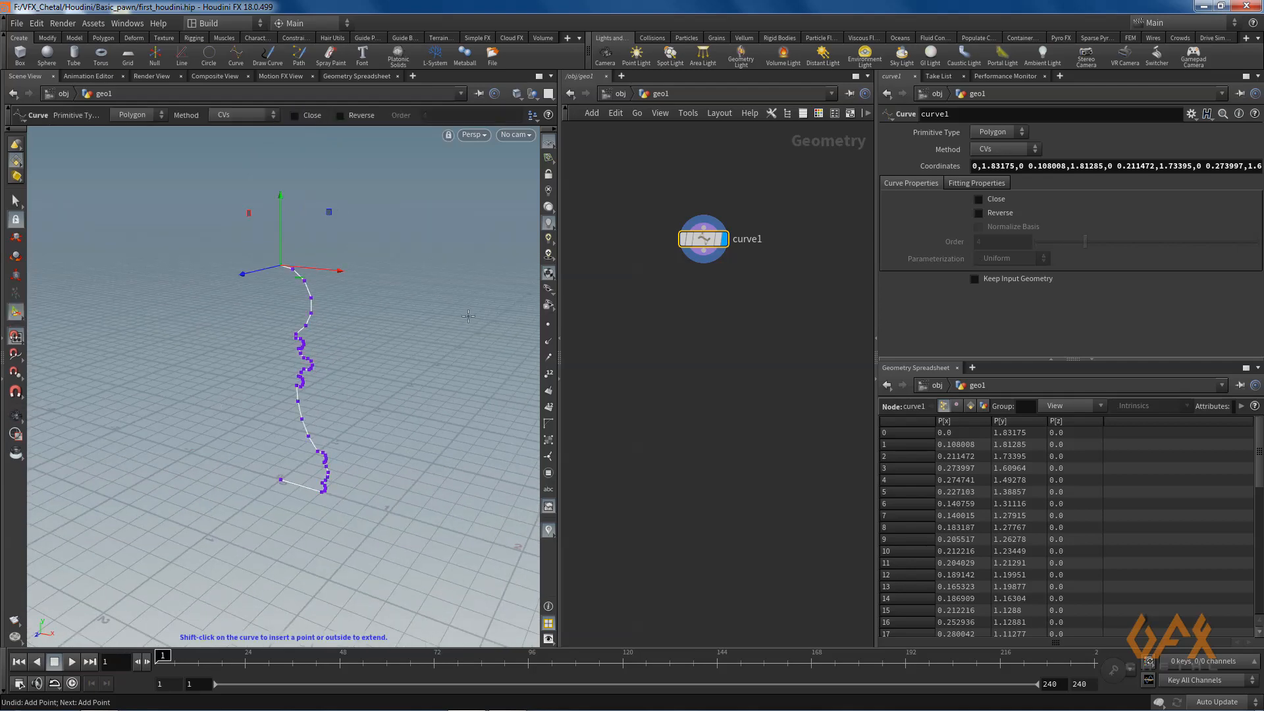
{"action": "left_click", "coordinate": [705, 254]}
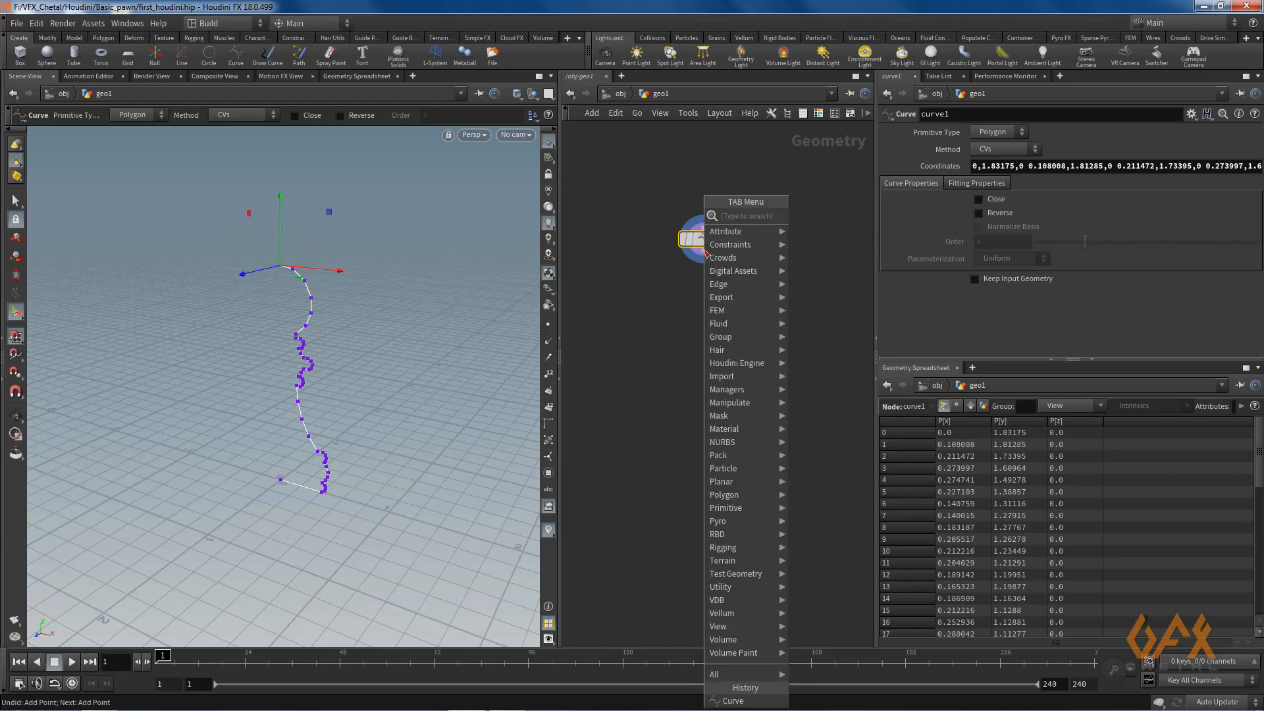
{"action": "type", "text": "revo"}
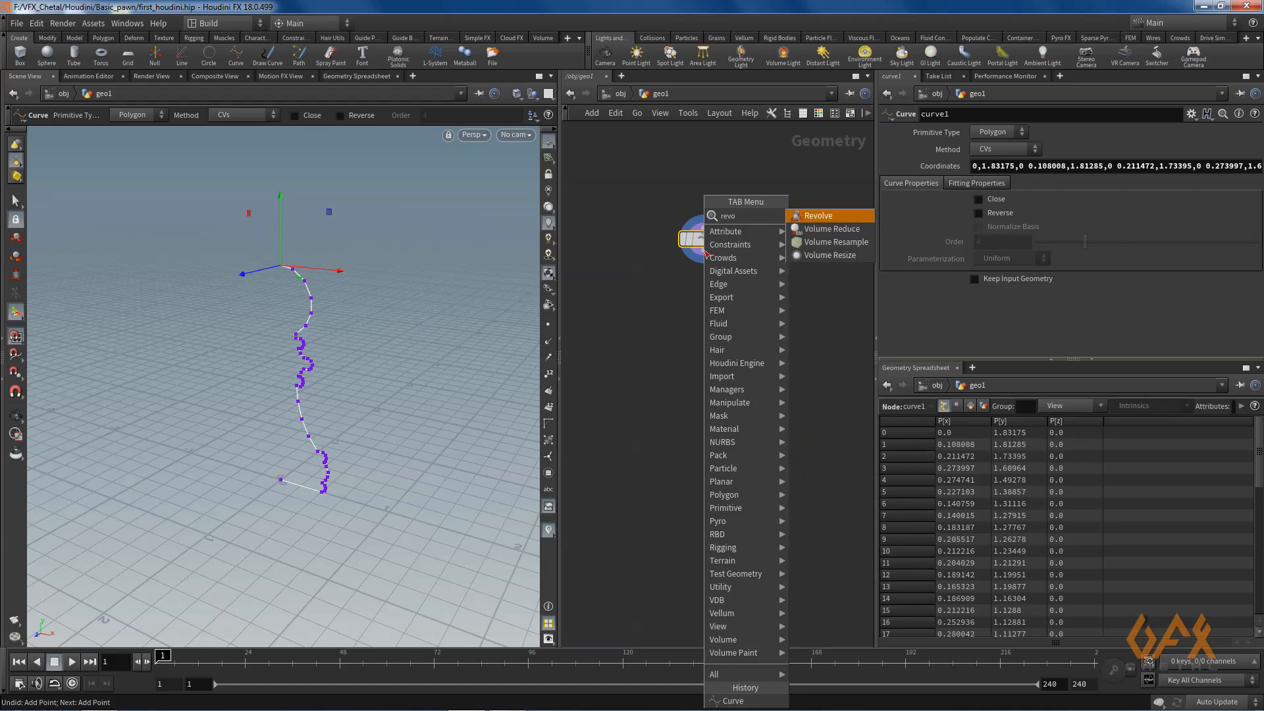
{"action": "key", "text": "Return"}
{"action": "left_click", "coordinate": [727, 293]}
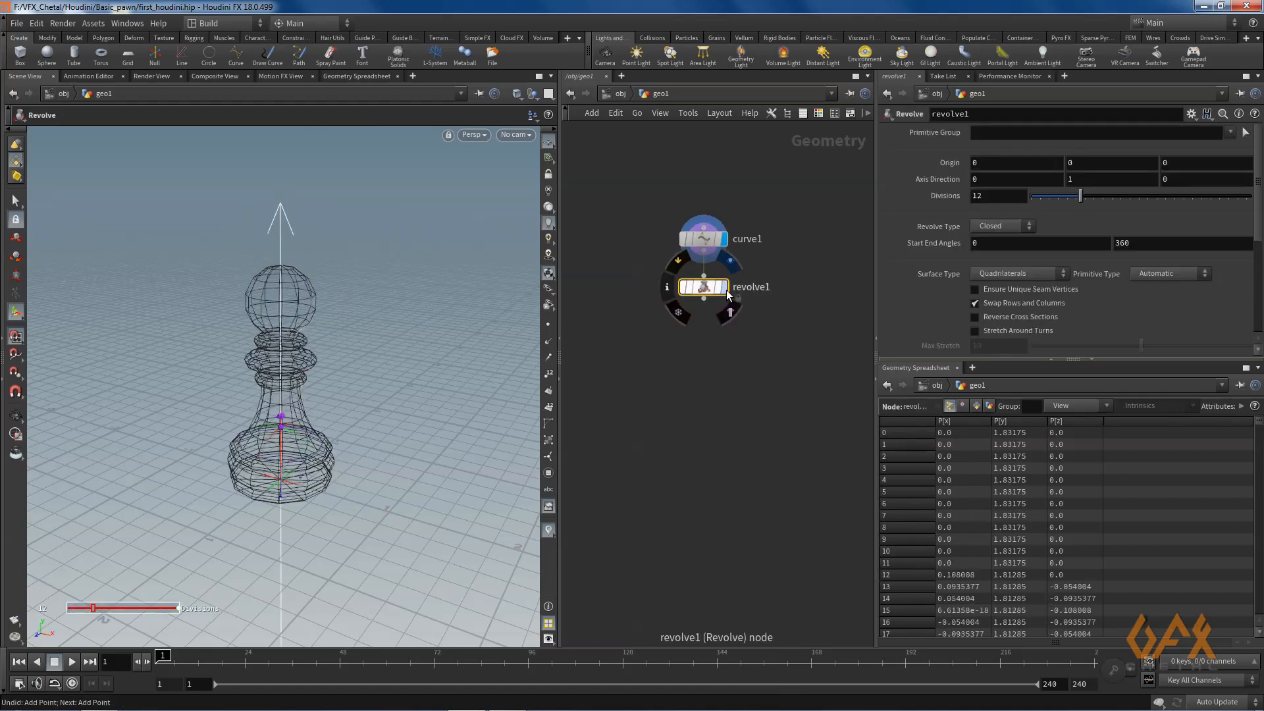
{"action": "left_click", "coordinate": [725, 288]}
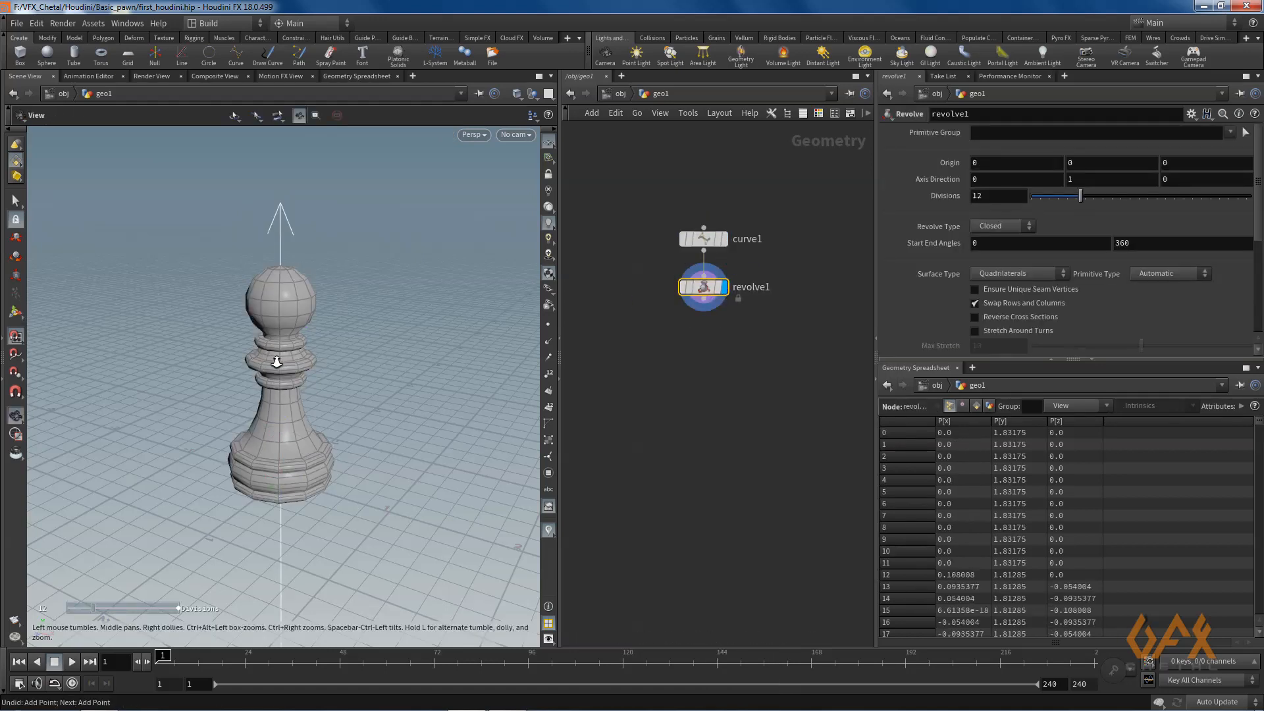
Examine the revolved pawn's head, collar rings and overall shape from several distances and angles
{"action": "right_click_drag", "start_coordinate": [276, 364], "coordinate": [434, 359], "text": "alt"}
{"action": "left_click_drag", "start_coordinate": [321, 411], "coordinate": [400, 342]}
{"action": "right_click_drag", "start_coordinate": [401, 342], "coordinate": [290, 330]}
{"action": "middle_click_drag", "start_coordinate": [290, 330], "coordinate": [290, 406]}
{"action": "left_click_drag", "start_coordinate": [290, 406], "coordinate": [310, 200]}
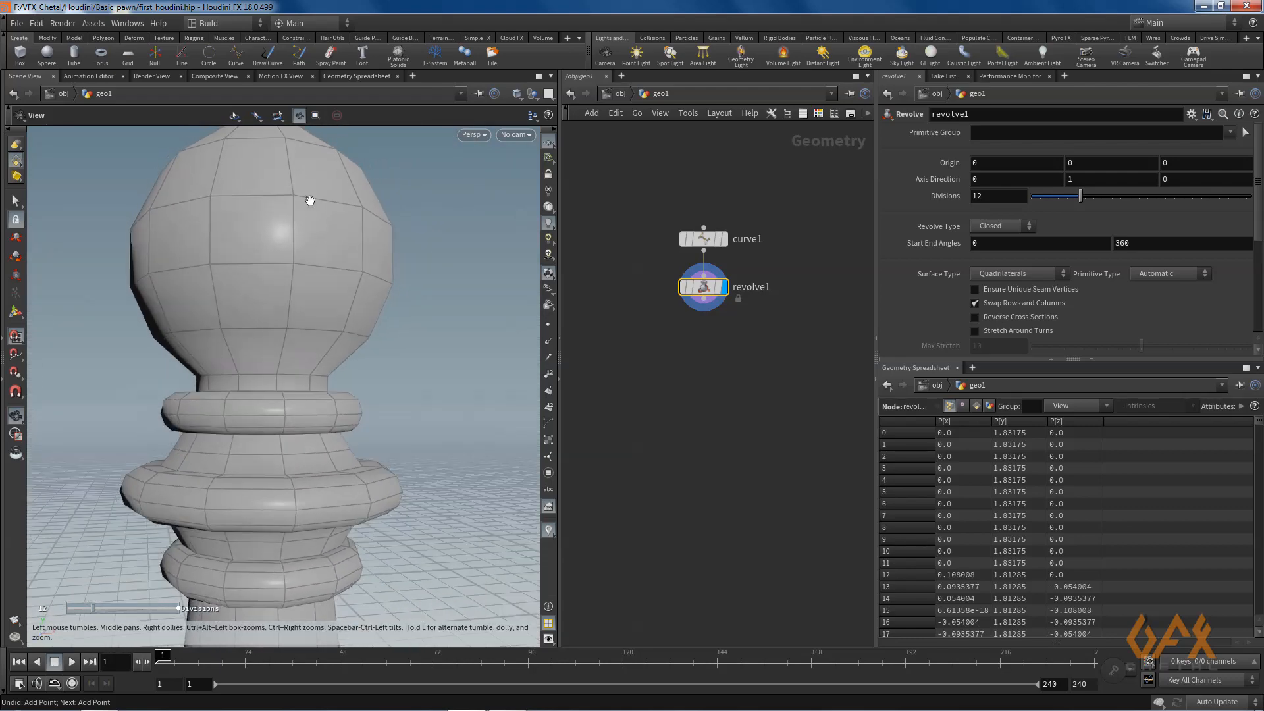
{"action": "key", "text": "Return"}
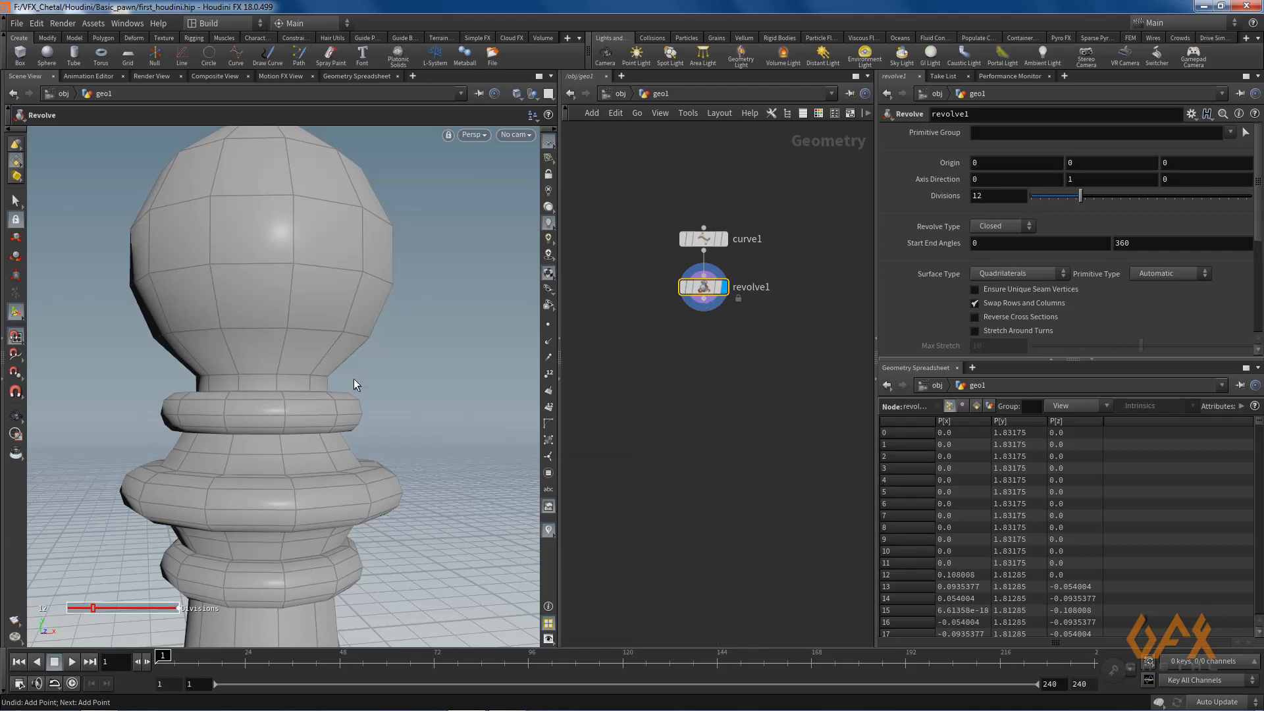
{"action": "right_click_drag", "start_coordinate": [354, 378], "coordinate": [251, 383], "text": "alt"}
{"action": "middle_click_drag", "start_coordinate": [251, 383], "coordinate": [249, 314], "text": "alt"}
{"action": "right_click_drag", "start_coordinate": [303, 393], "coordinate": [209, 434], "text": "alt"}
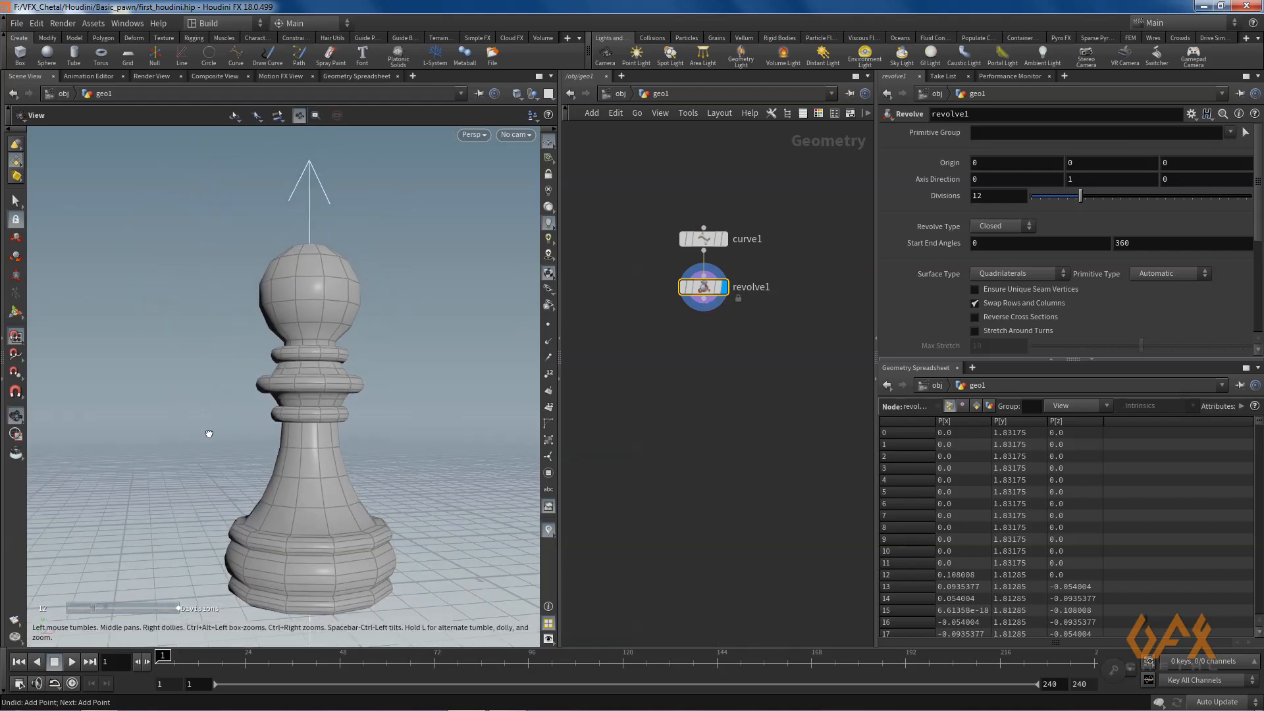
{"action": "left_click_drag", "start_coordinate": [208, 435], "coordinate": [211, 455], "text": "alt"}
Add a Subdivide node after the Revolve node and display its smoothed result
{"action": "key", "text": "Tab"}
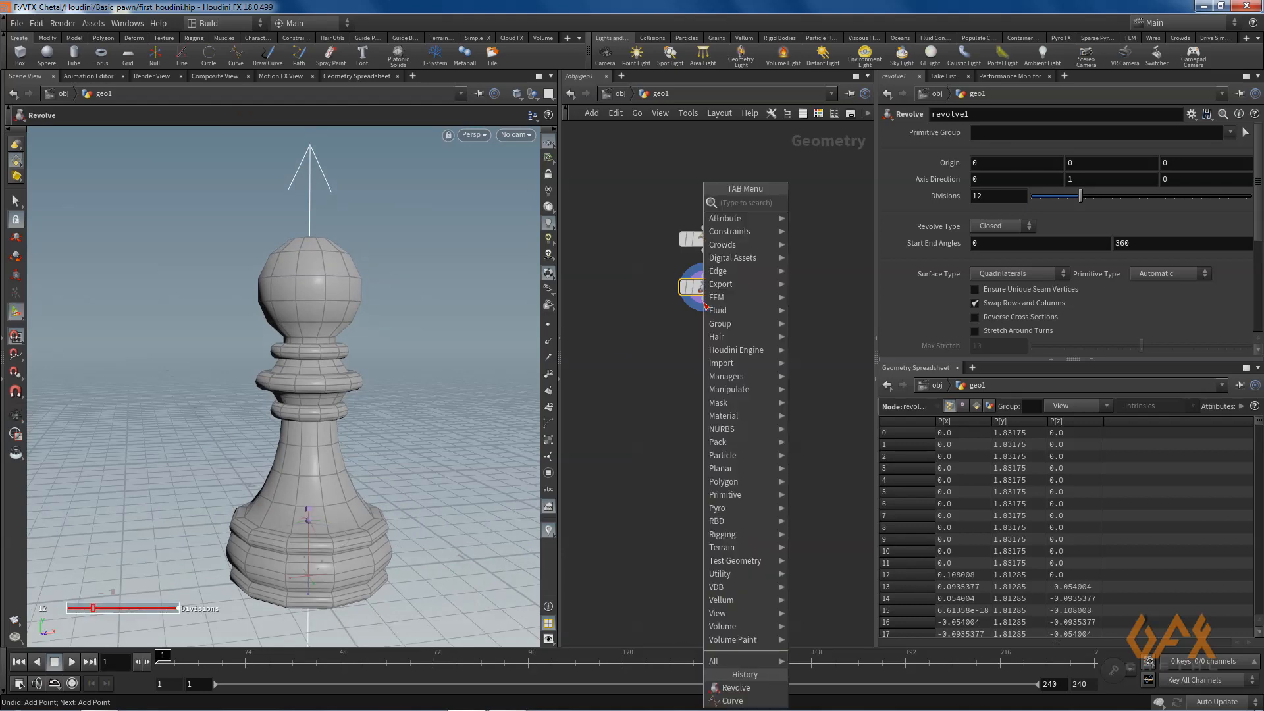
{"action": "type", "text": "sub"}
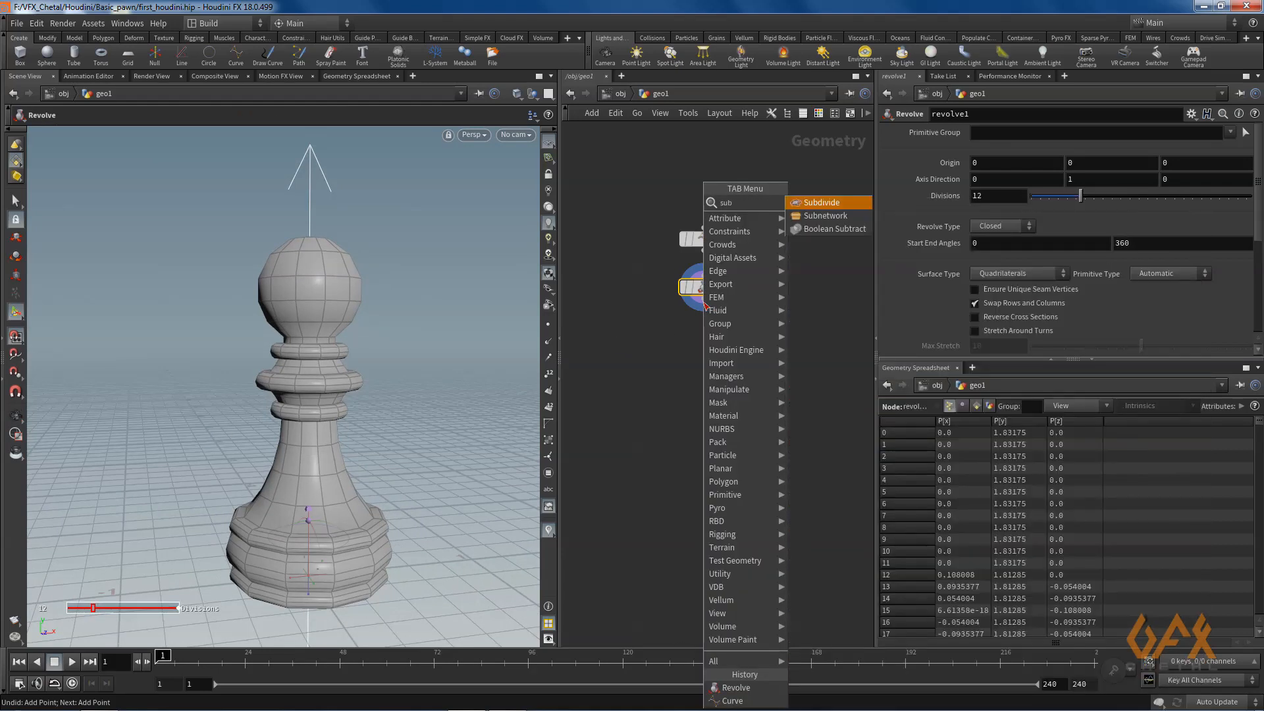
{"action": "key", "text": "Return"}
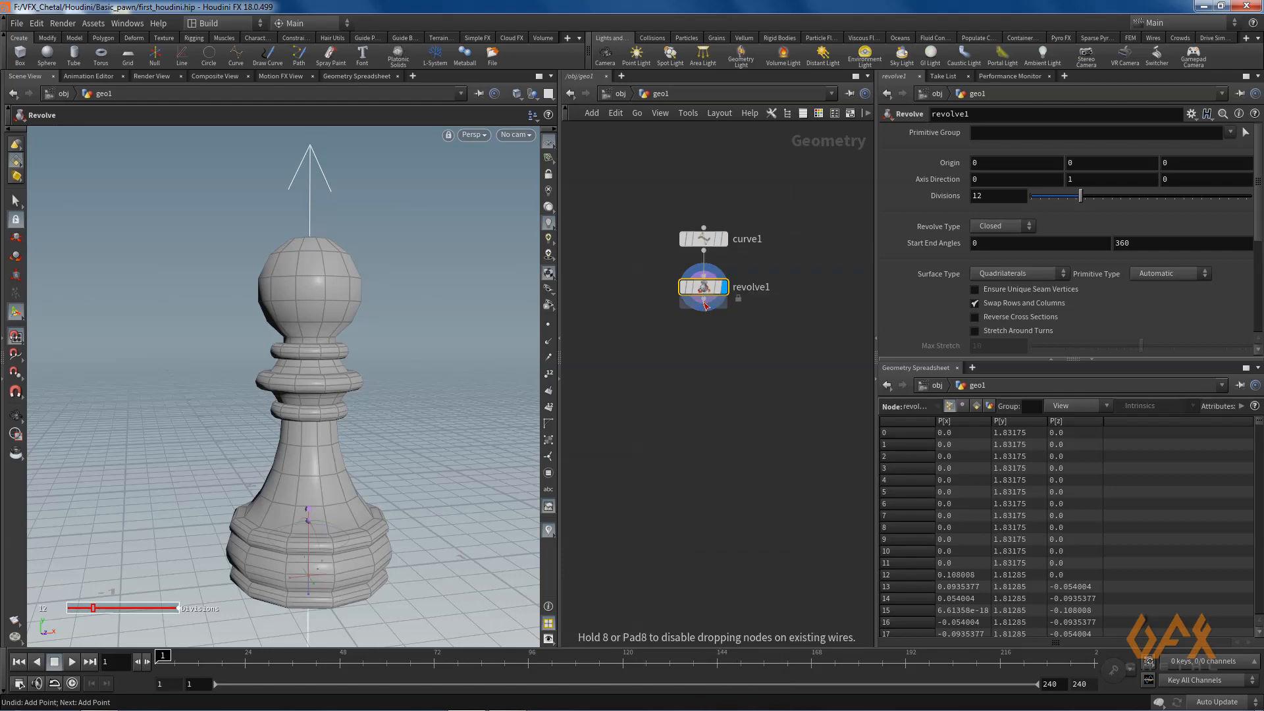
{"action": "left_click", "coordinate": [705, 306]}
{"action": "left_click", "coordinate": [724, 335]}
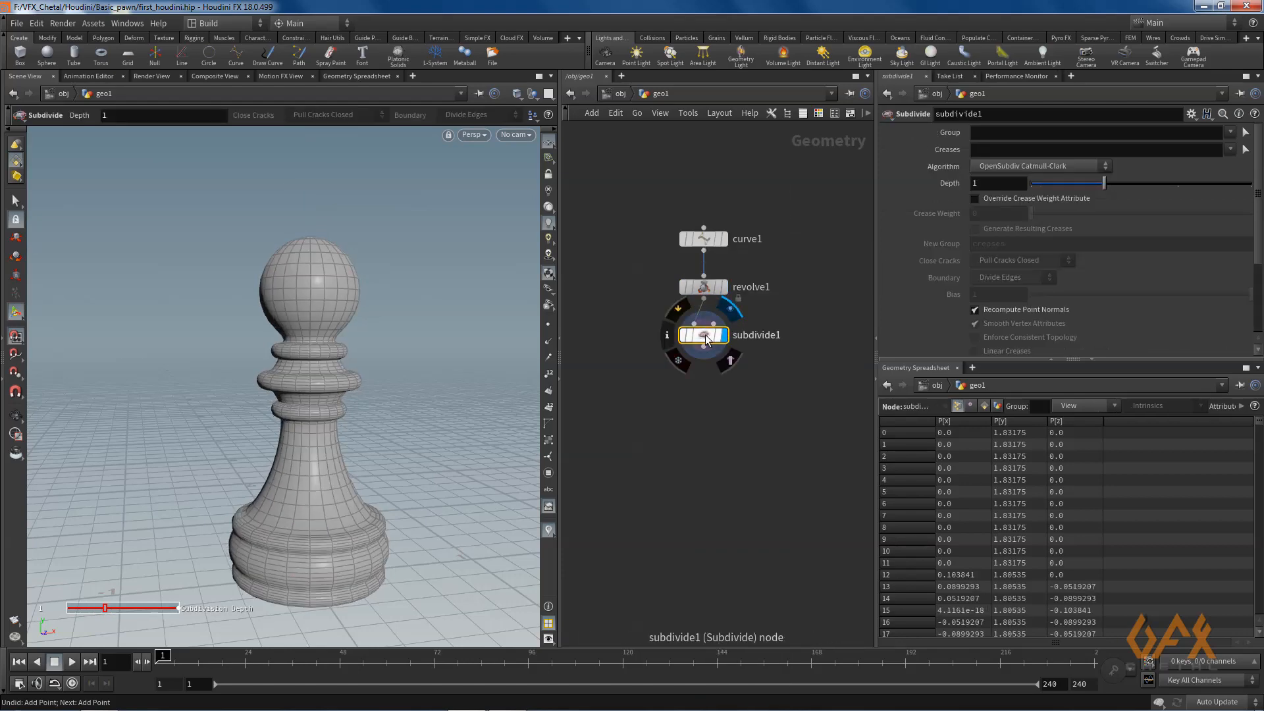
Inspect the subdivided mesh up close around the neck and collar rings
{"action": "right_click_drag", "start_coordinate": [284, 321], "coordinate": [385, 332], "text": "alt"}
{"action": "mouse_move", "coordinate": [307, 368]}
{"action": "left_mouse_down", "text": "alt"}
{"action": "mouse_move", "coordinate": [412, 355]}
{"action": "mouse_move", "coordinate": [328, 374]}
{"action": "left_mouse_up", "text": "alt"}
{"action": "middle_click_drag", "start_coordinate": [314, 405], "coordinate": [297, 329], "text": "alt"}
{"action": "right_click_drag", "start_coordinate": [324, 331], "coordinate": [372, 322], "text": "alt"}
{"action": "middle_click_drag", "start_coordinate": [334, 322], "coordinate": [328, 410], "text": "alt"}
{"action": "right_click_drag", "start_coordinate": [309, 348], "coordinate": [423, 346], "text": "alt"}
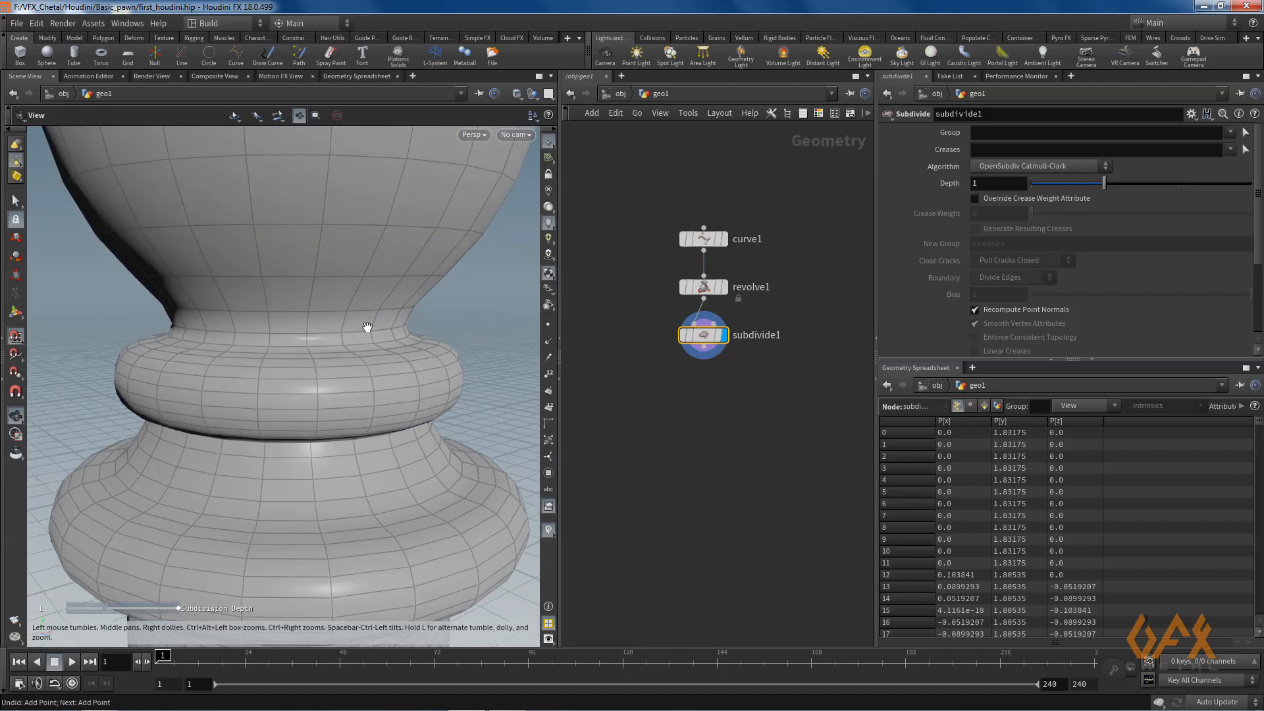
{"action": "left_click_drag", "start_coordinate": [333, 335], "coordinate": [367, 324]}
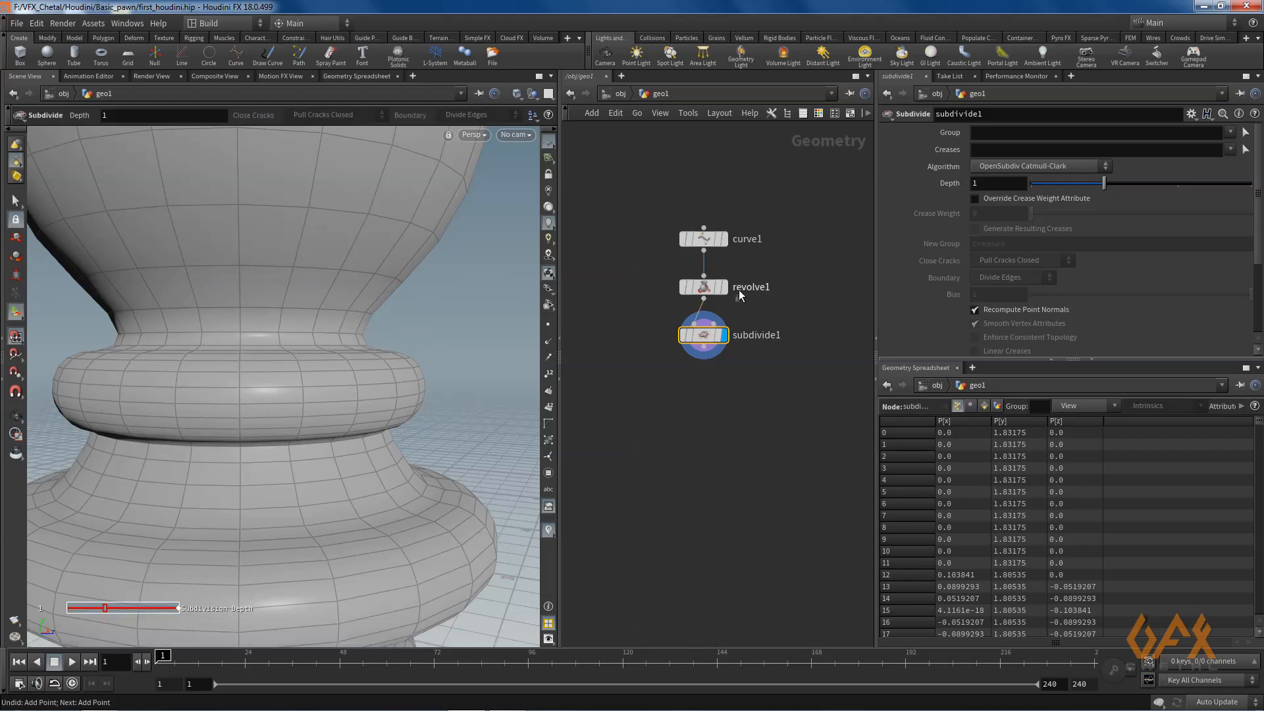
Display and select the Revolve node again, and compare its unsmoothed neck and collar rings
{"action": "left_click", "coordinate": [724, 287]}
{"action": "left_click", "coordinate": [703, 287]}
{"action": "left_click_drag", "start_coordinate": [298, 350], "coordinate": [271, 364]}
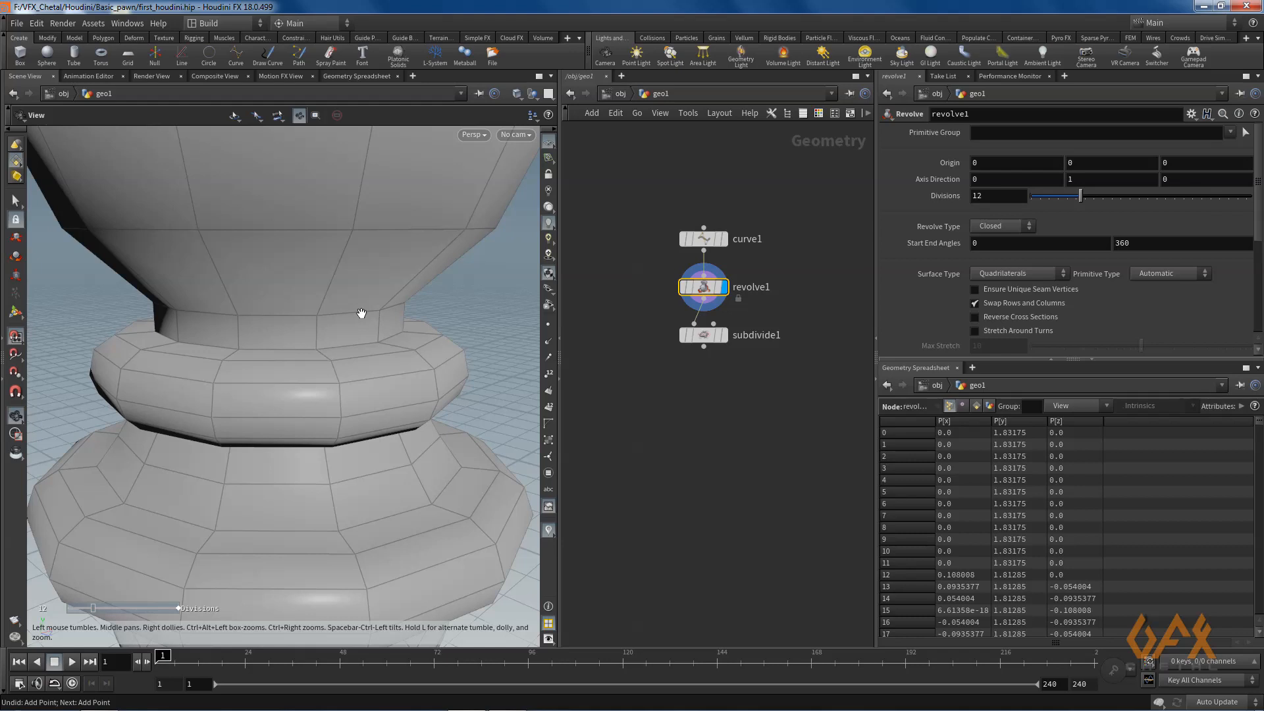
{"action": "right_click_drag", "start_coordinate": [370, 371], "coordinate": [267, 381]}
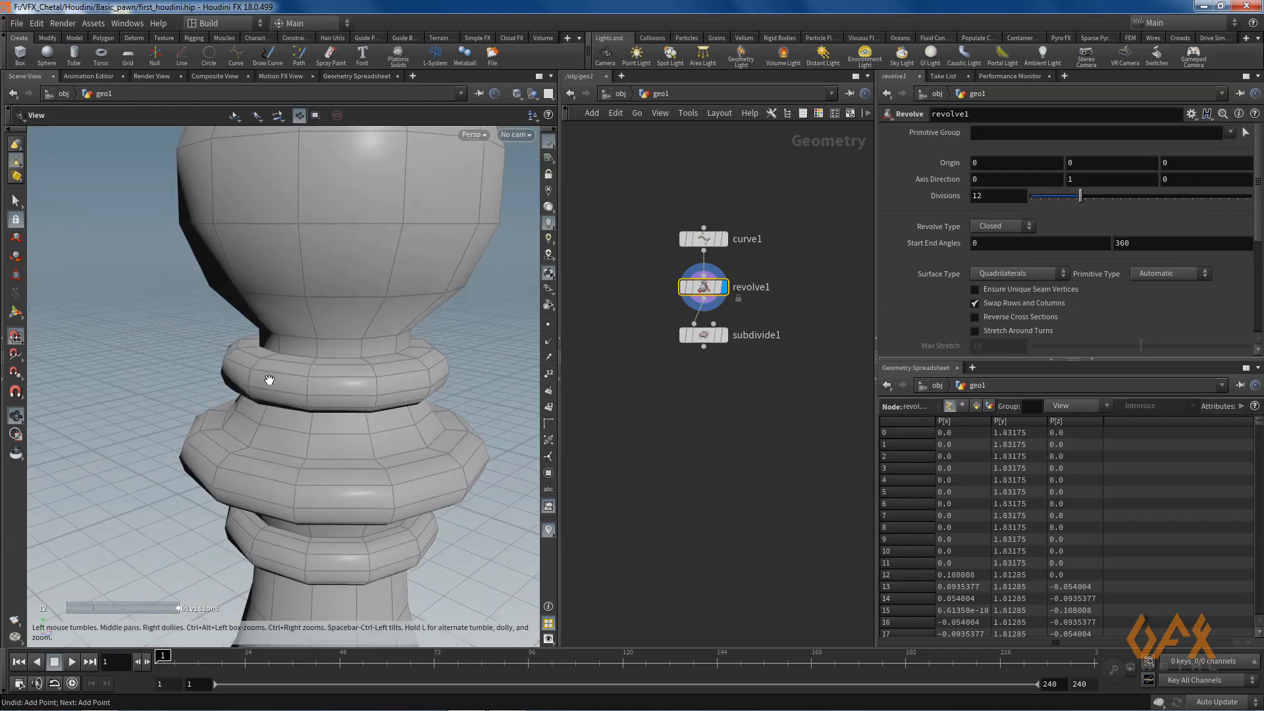
{"action": "mouse_move", "coordinate": [268, 385]}
{"action": "left_mouse_down"}
{"action": "mouse_move", "coordinate": [248, 398]}
{"action": "mouse_move", "coordinate": [283, 387]}
{"action": "mouse_move", "coordinate": [256, 391]}
{"action": "left_mouse_up"}
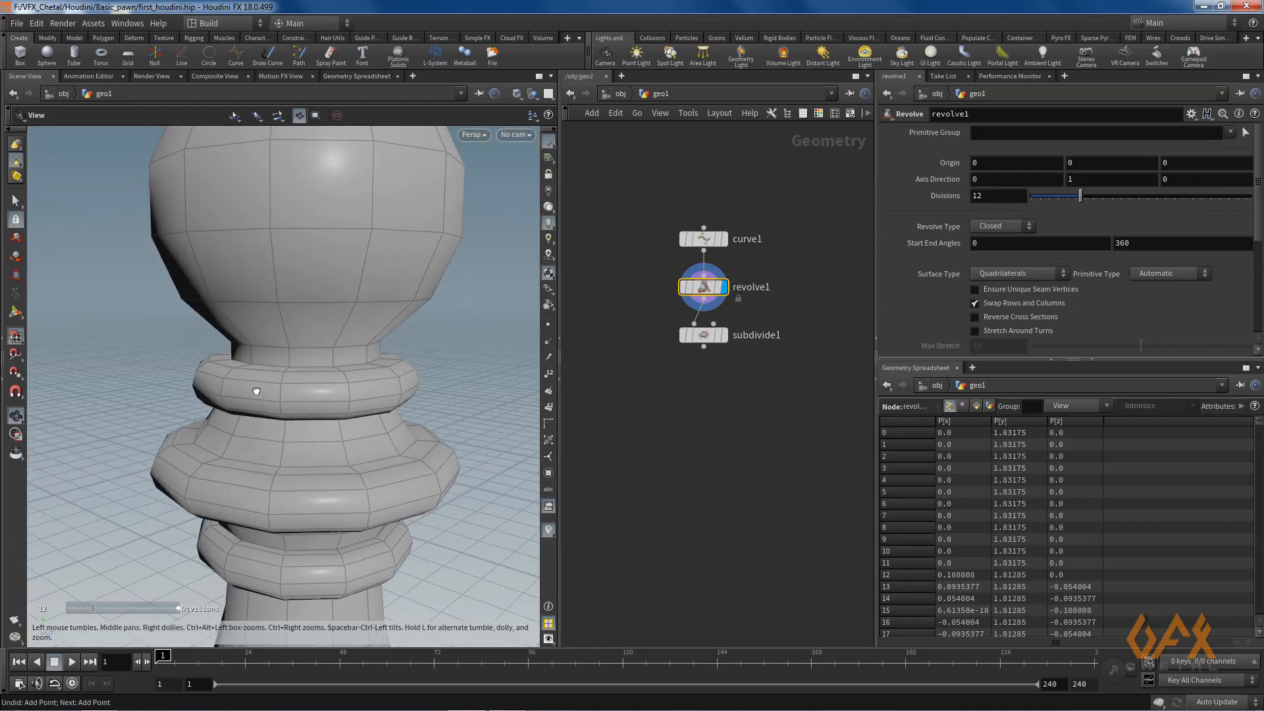
{"action": "middle_click_drag", "start_coordinate": [298, 373], "coordinate": [299, 335]}
{"action": "mouse_move", "coordinate": [298, 335]}
{"action": "right_mouse_down"}
{"action": "mouse_move", "coordinate": [386, 338]}
{"action": "mouse_move", "coordinate": [283, 328]}
{"action": "right_mouse_up"}
{"action": "key", "text": "Return"}
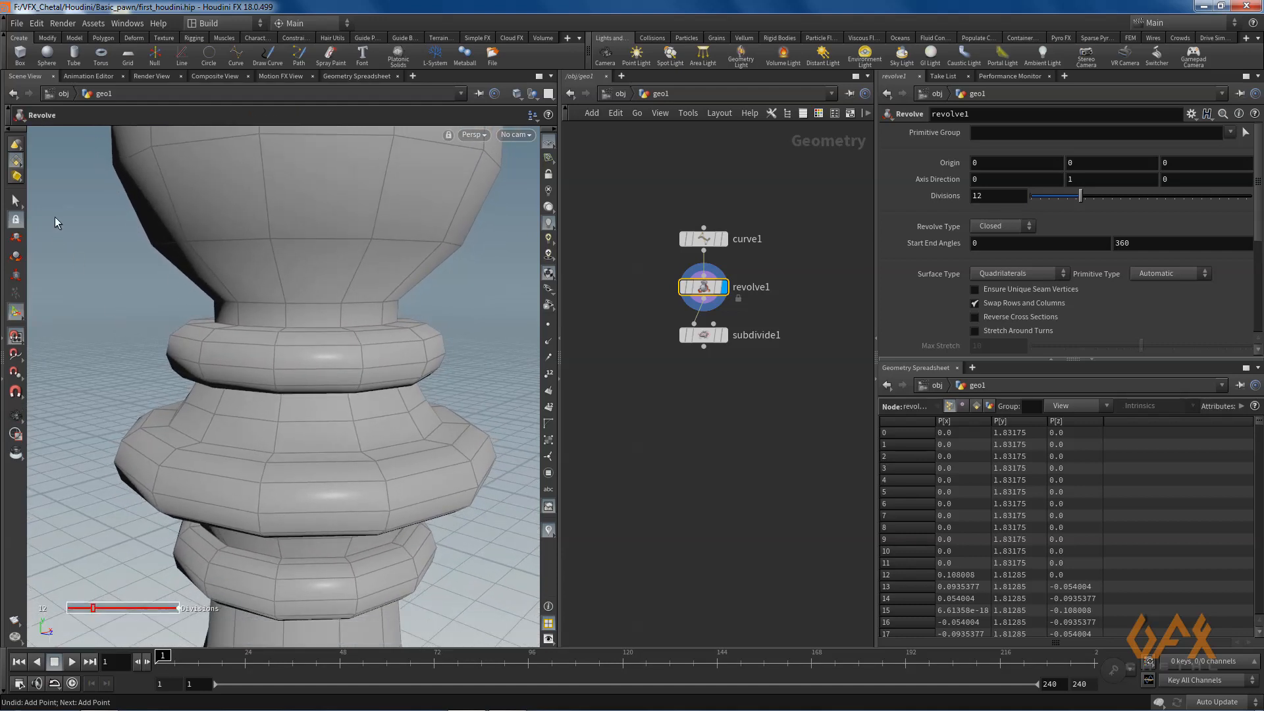
Switch to edge selection and select the edge loops at the top and bottom of the neck below the head
{"action": "left_click", "coordinate": [16, 201]}
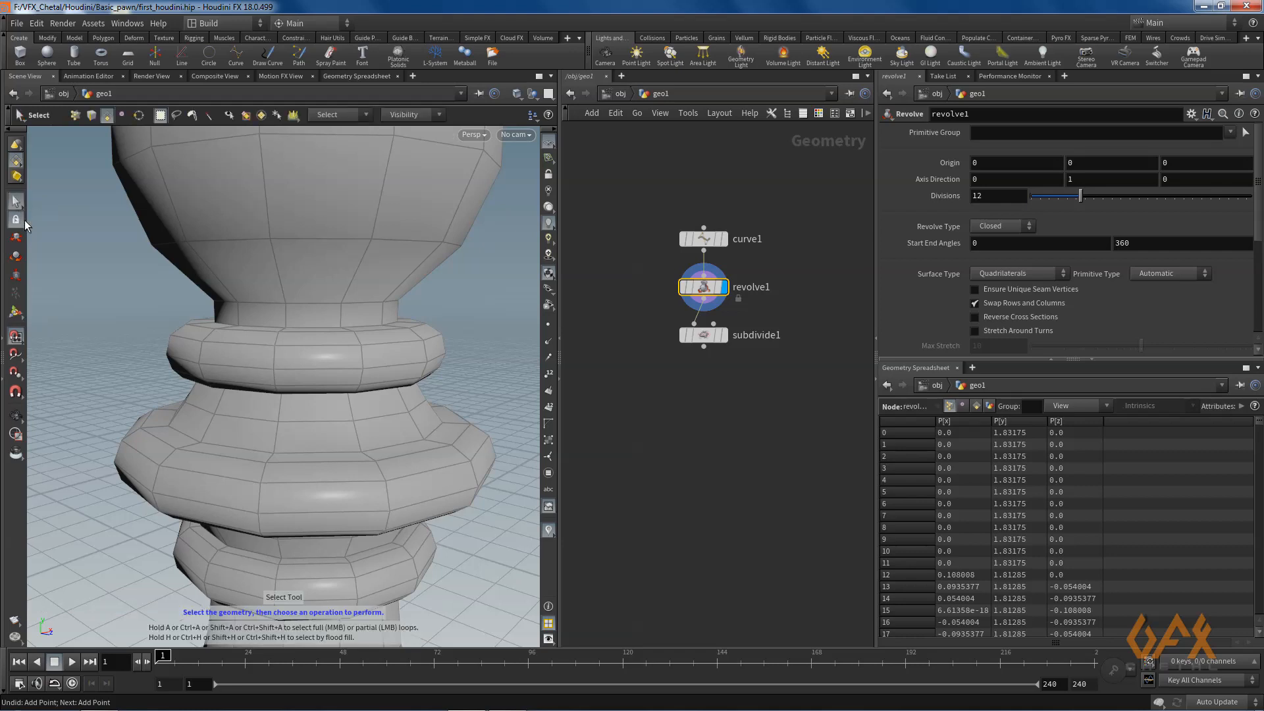
{"action": "left_click", "coordinate": [92, 116]}
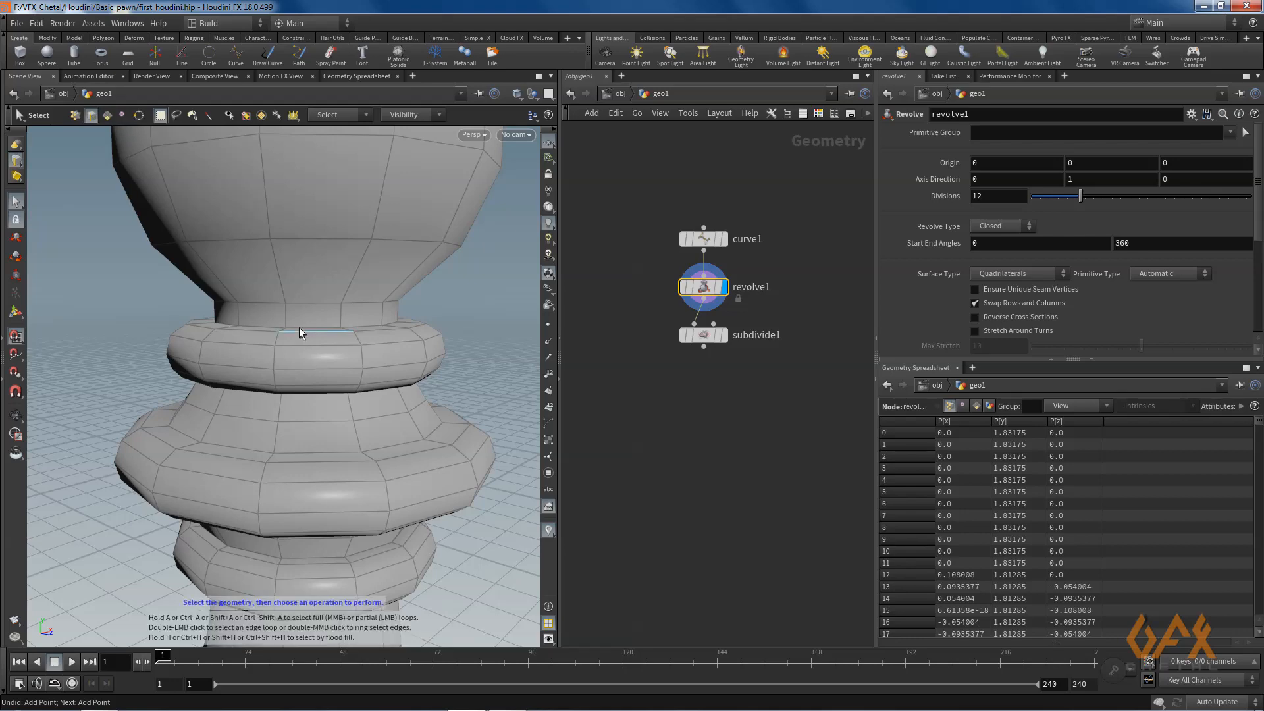
{"action": "left_click_drag", "start_coordinate": [239, 329], "coordinate": [270, 321]}
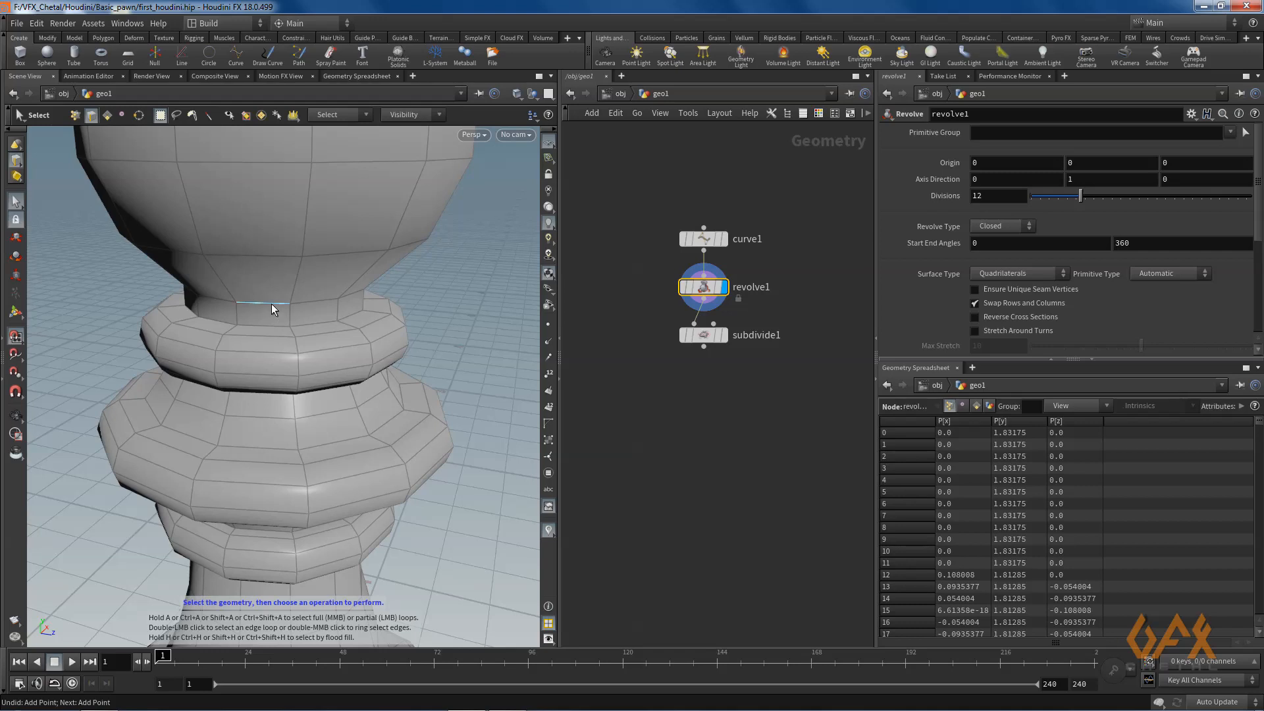
{"action": "double_click", "coordinate": [271, 303]}
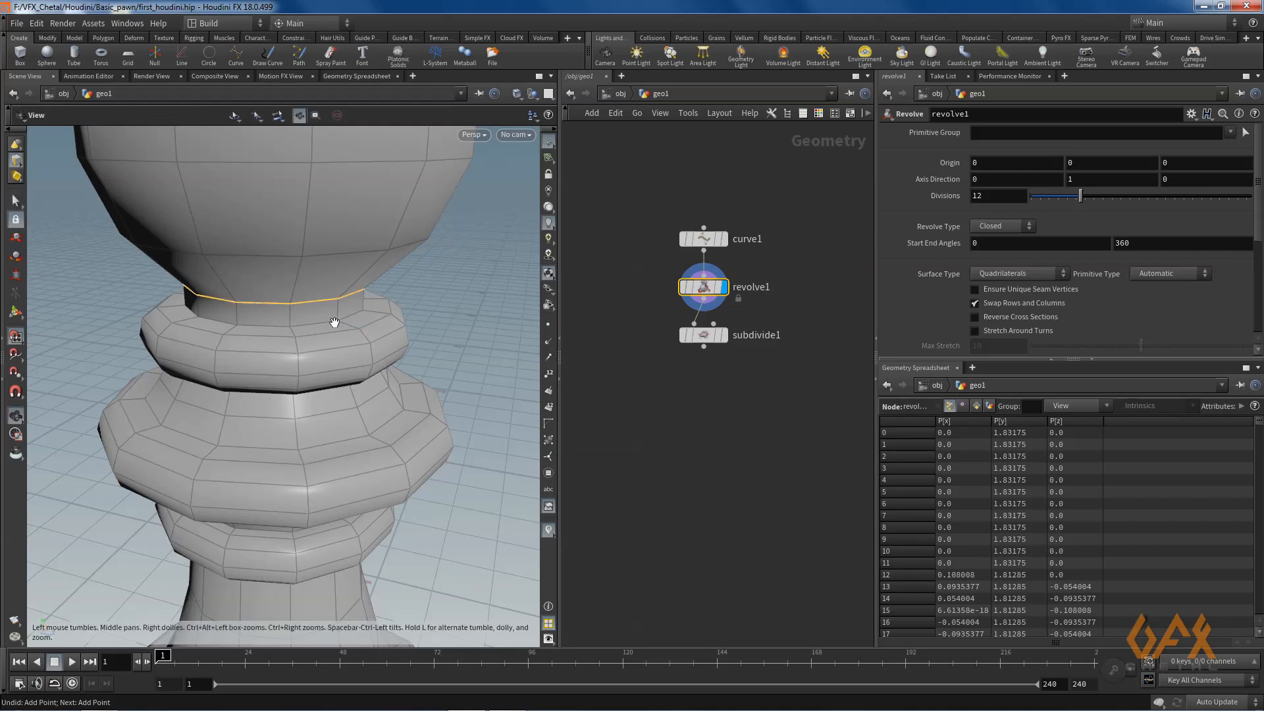
{"action": "left_click_drag", "start_coordinate": [333, 322], "coordinate": [268, 323], "text": "alt"}
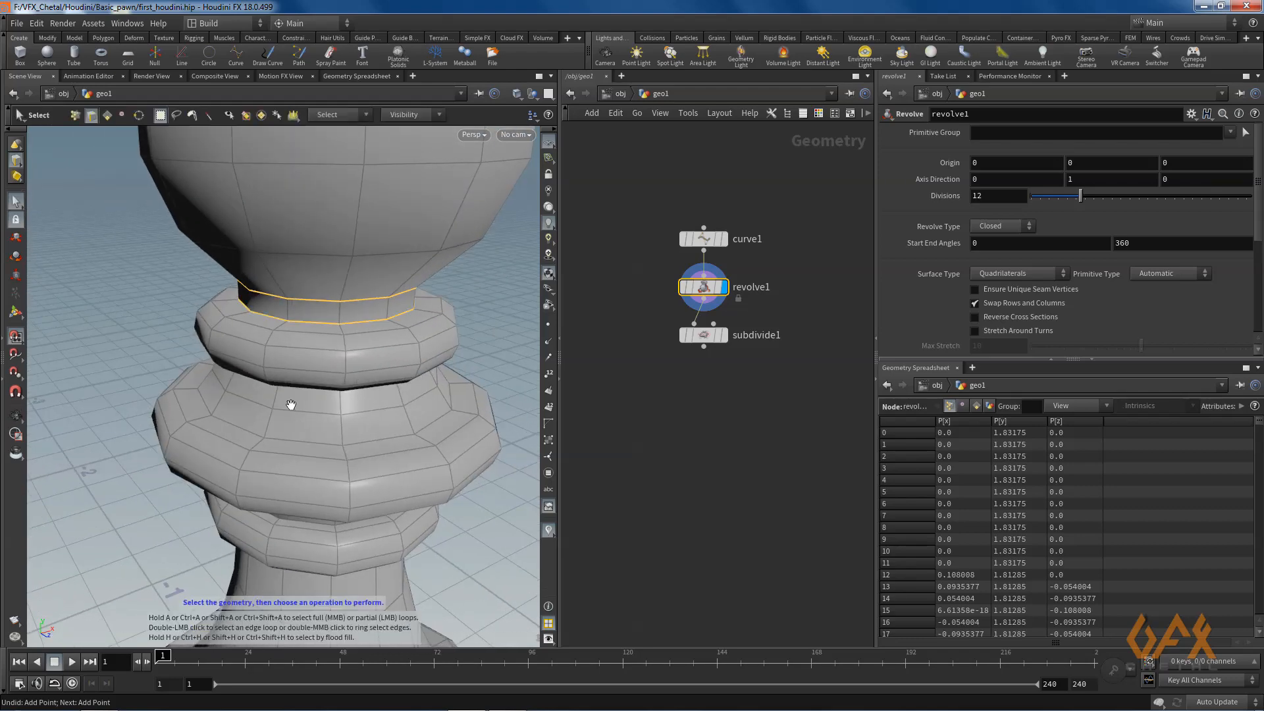
Add the edge loops beneath the top collar ring and directly above and below the large middle ring to the selection
{"action": "left_click_drag", "start_coordinate": [290, 404], "coordinate": [294, 376], "text": "alt"}
{"action": "right_click_drag", "start_coordinate": [294, 375], "coordinate": [507, 369], "text": "alt"}
{"action": "double_click", "coordinate": [348, 394], "text": "shift"}
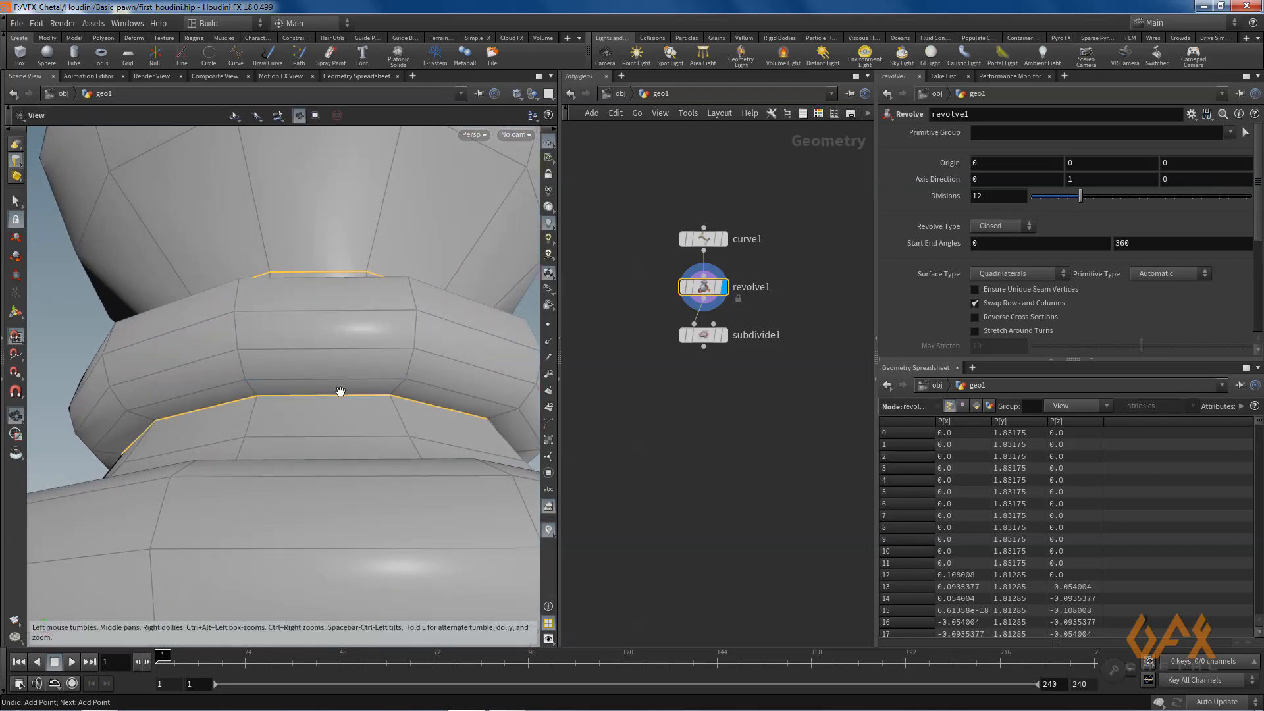
{"action": "left_click_drag", "start_coordinate": [351, 393], "coordinate": [329, 378], "text": "alt"}
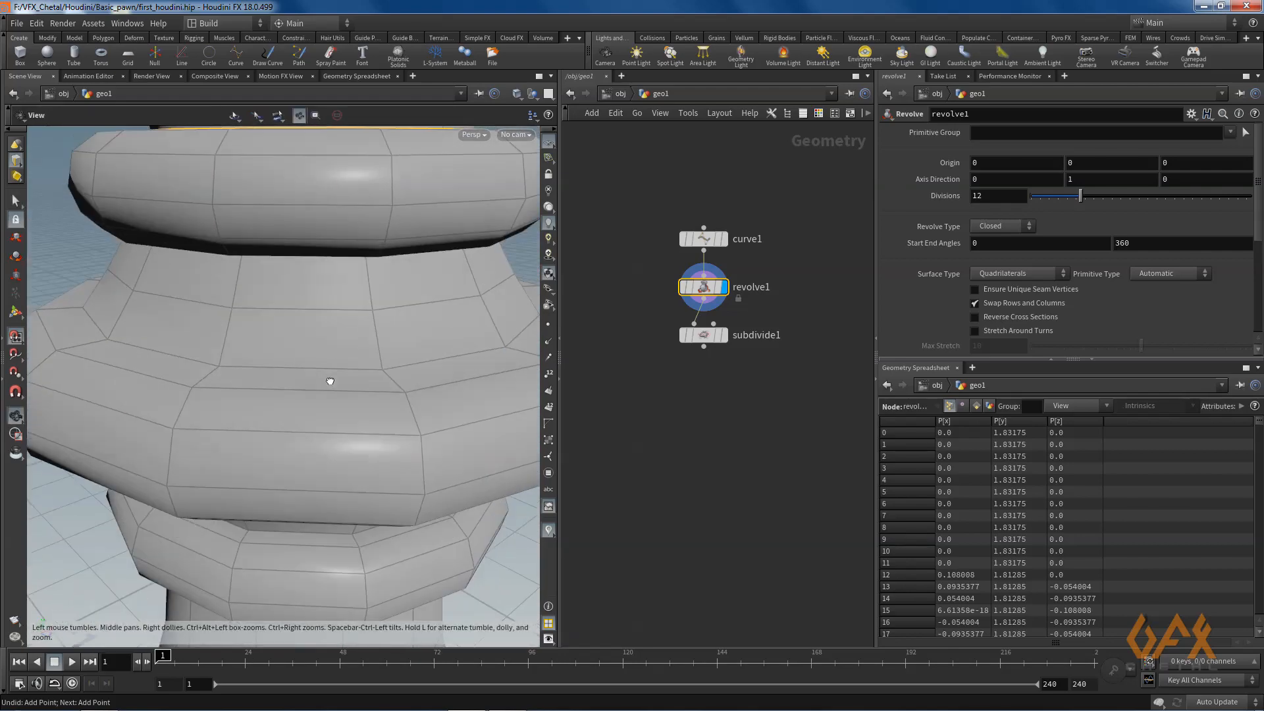
{"action": "double_click", "coordinate": [338, 370], "text": "shift"}
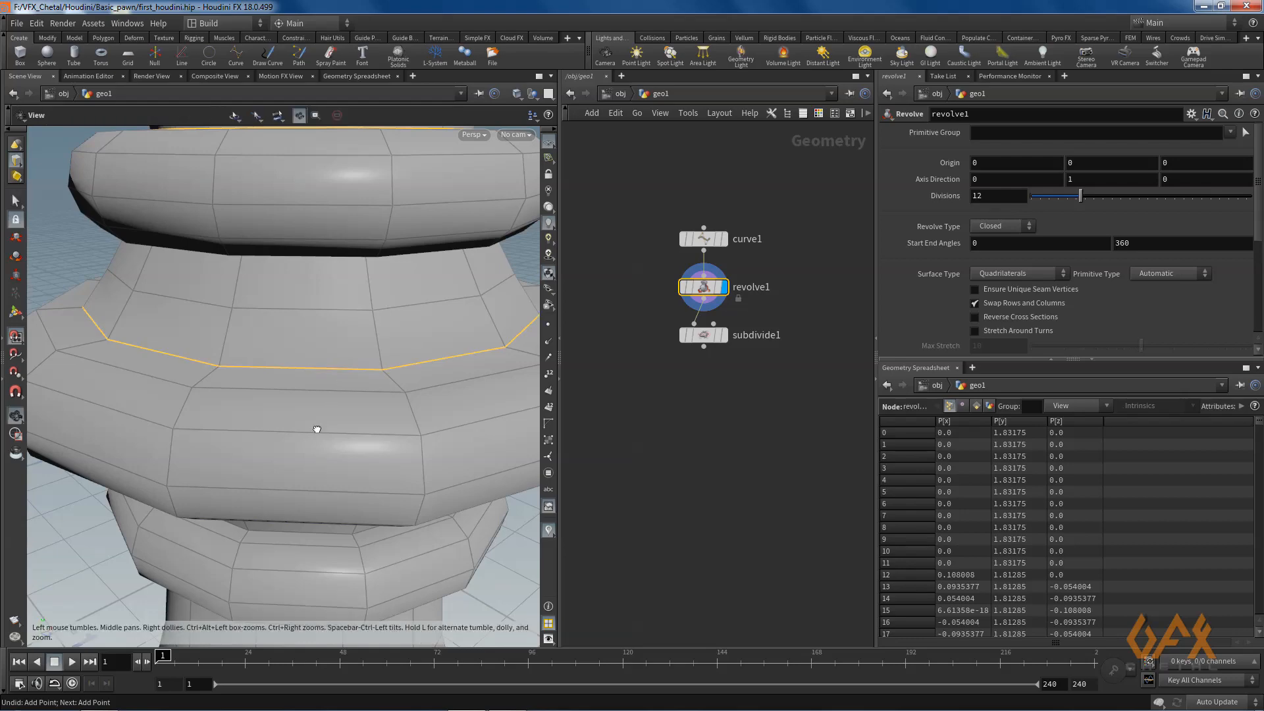
{"action": "left_click_drag", "start_coordinate": [319, 429], "coordinate": [317, 391], "text": "alt"}
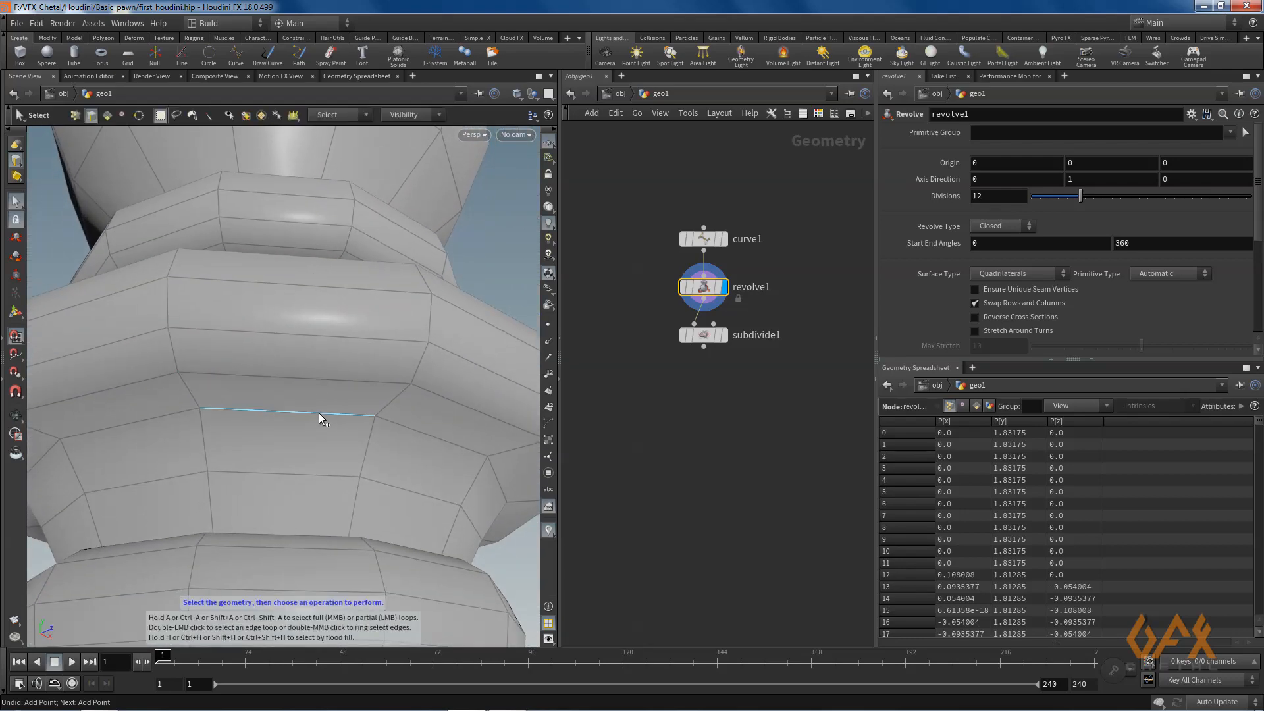
{"action": "double_click", "coordinate": [318, 412], "text": "shift"}
Add the edge loops directly above and below the lowest collar ring to the selection
{"action": "left_click_drag", "start_coordinate": [275, 432], "coordinate": [260, 502], "text": "alt"}
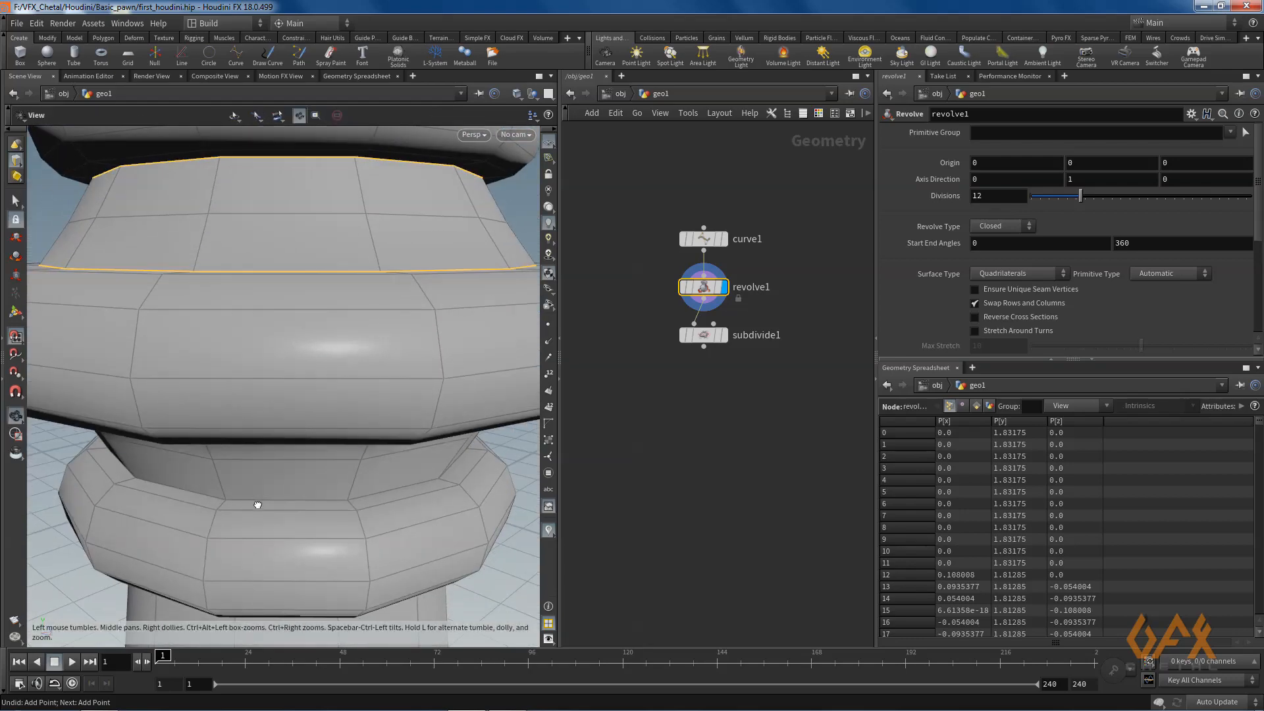
{"action": "double_click", "coordinate": [284, 499], "text": "shift"}
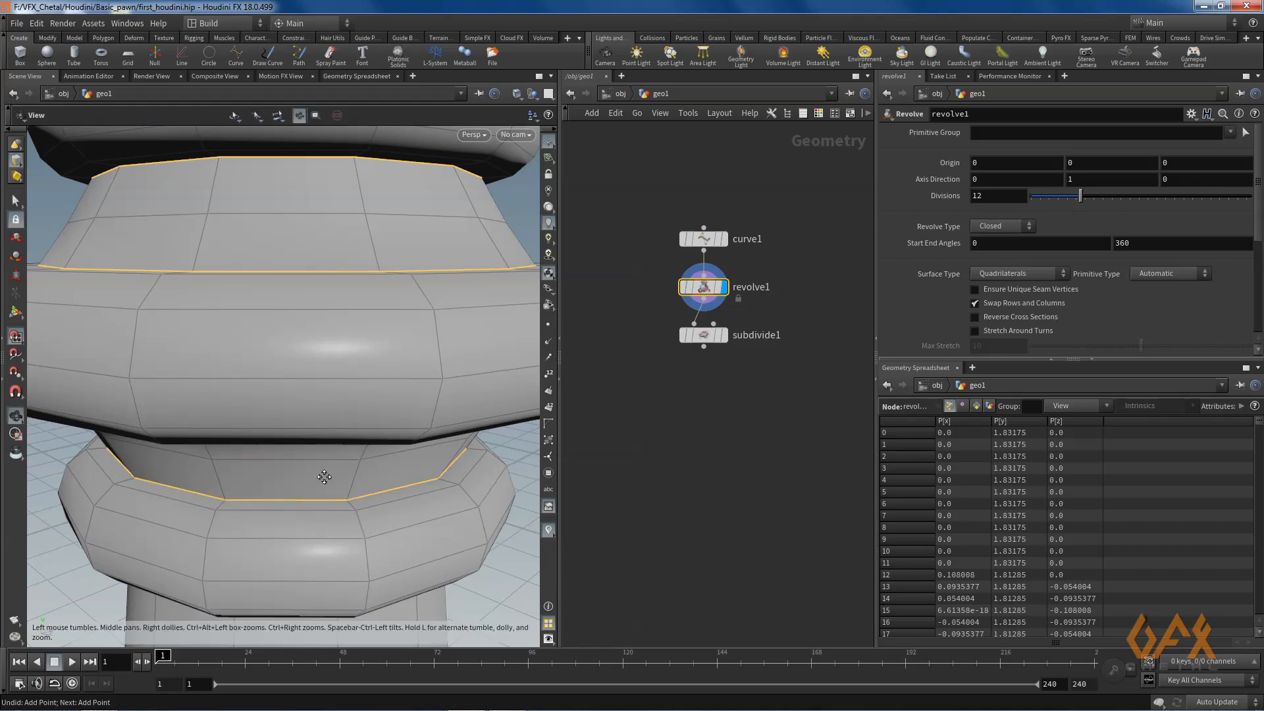
{"action": "mouse_move", "coordinate": [333, 475]}
{"action": "left_mouse_down", "text": "alt"}
{"action": "mouse_move", "coordinate": [362, 502]}
{"action": "mouse_move", "coordinate": [281, 502]}
{"action": "mouse_move", "coordinate": [294, 453]}
{"action": "mouse_move", "coordinate": [211, 508]}
{"action": "mouse_move", "coordinate": [241, 347]}
{"action": "mouse_move", "coordinate": [248, 452]}
{"action": "mouse_move", "coordinate": [318, 475]}
{"action": "left_mouse_up", "text": "alt"}
{"action": "double_click", "coordinate": [292, 450], "text": "shift"}
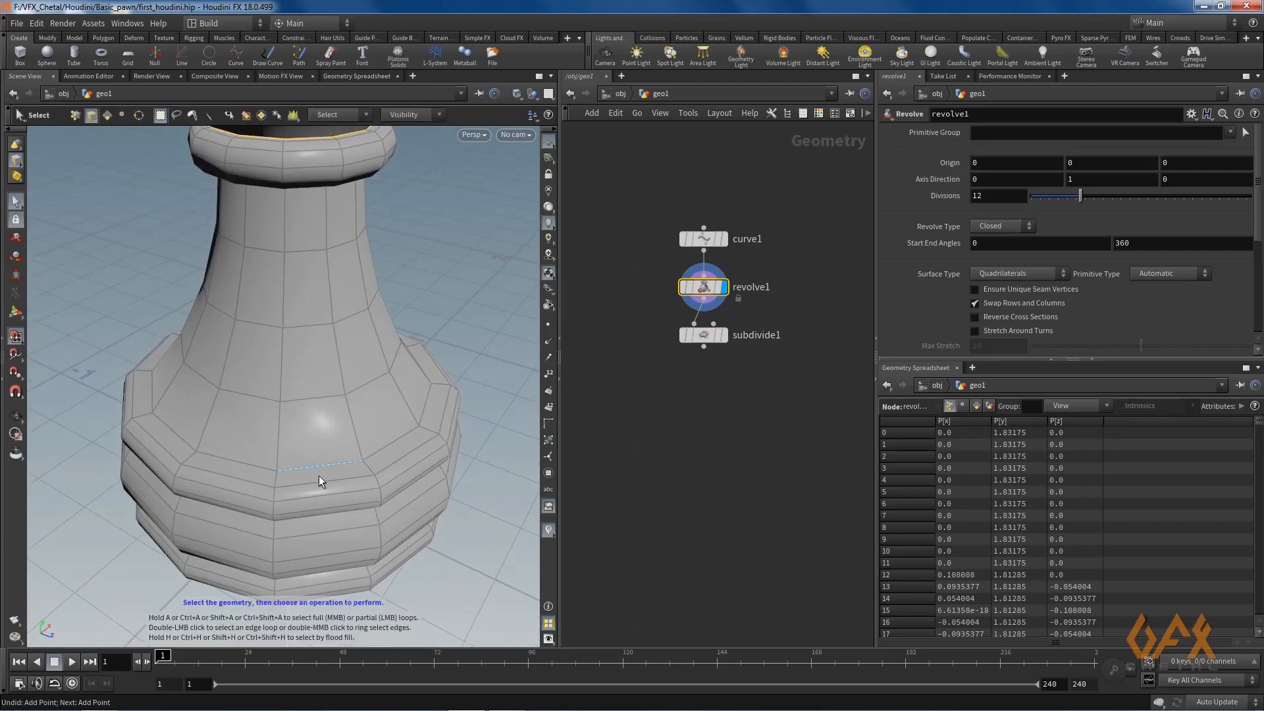
Add the base's edge loops to the selection: the shaft's foot, the notches above and below the large bulge, and the underside's outer rim
{"action": "double_click", "coordinate": [324, 469], "text": "shift"}
{"action": "mouse_move", "coordinate": [248, 525]}
{"action": "left_mouse_down", "text": "alt"}
{"action": "mouse_move", "coordinate": [283, 485]}
{"action": "mouse_move", "coordinate": [262, 525]}
{"action": "left_mouse_up", "text": "alt"}
{"action": "double_click", "coordinate": [258, 516], "text": "shift"}
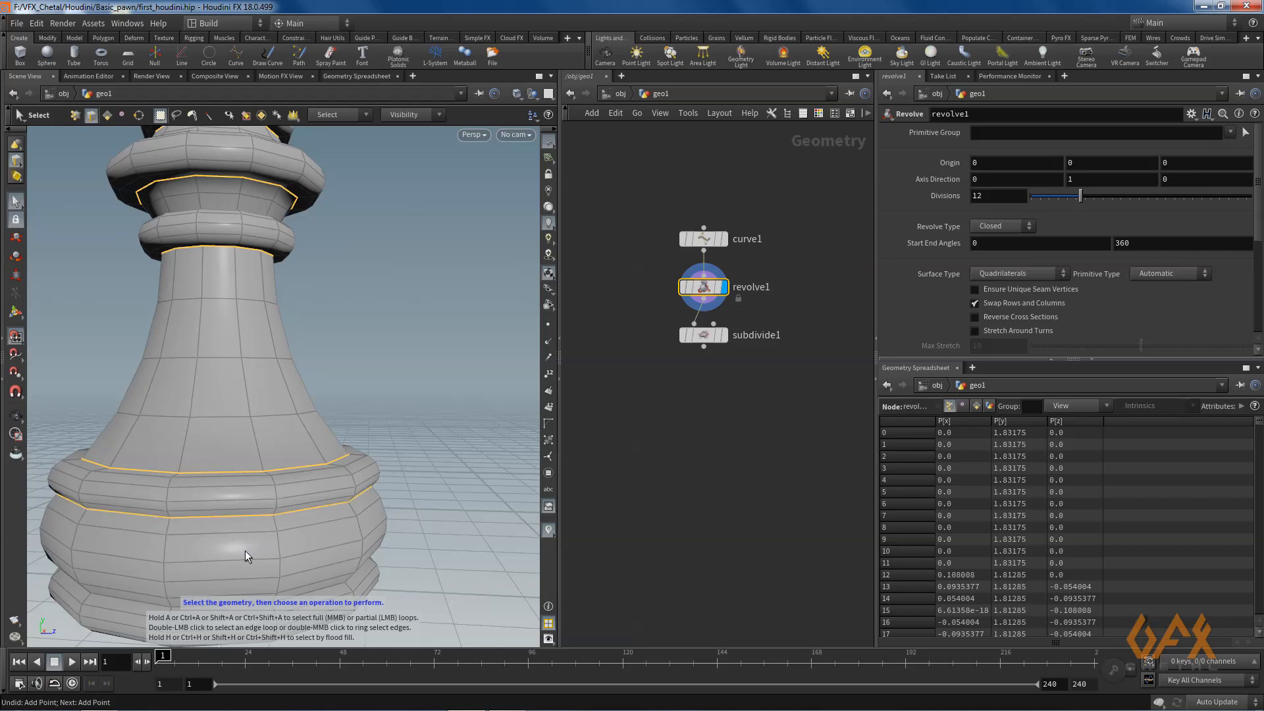
{"action": "middle_click_drag", "start_coordinate": [245, 550], "coordinate": [295, 332], "text": "alt"}
{"action": "double_click", "coordinate": [286, 408], "text": "shift"}
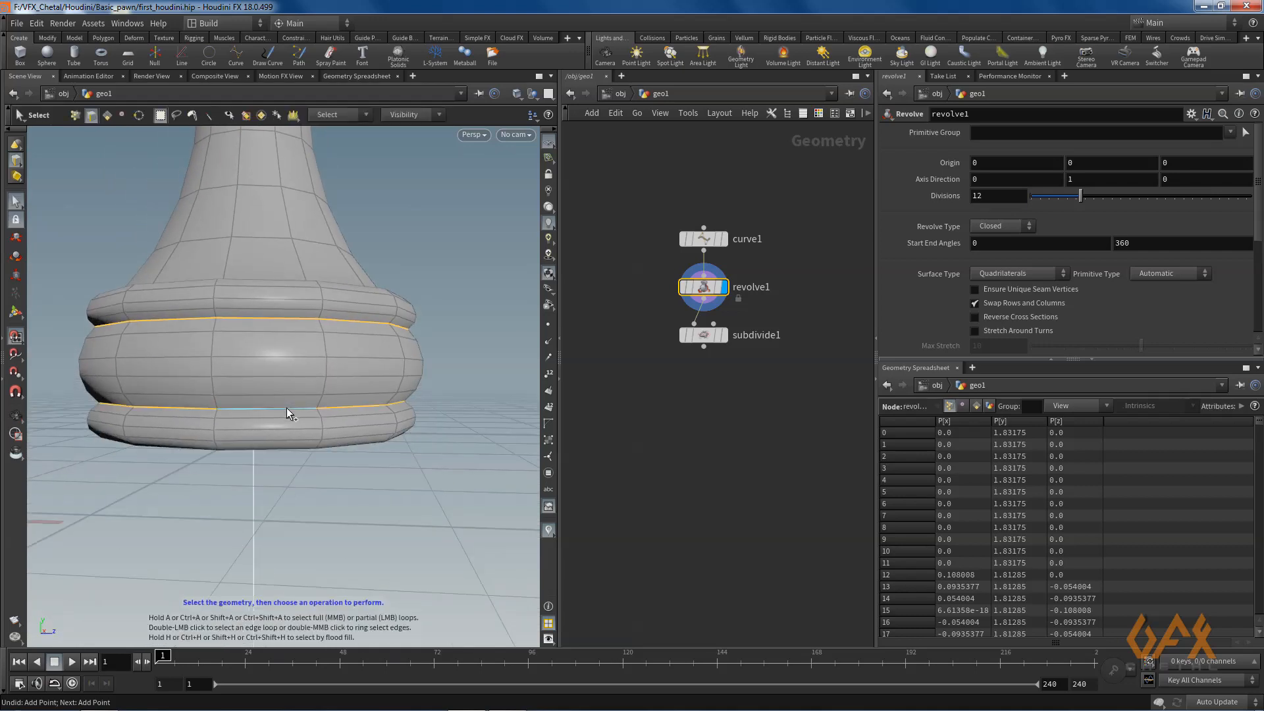
{"action": "mouse_move", "coordinate": [266, 470]}
{"action": "left_mouse_down", "text": "alt"}
{"action": "mouse_move", "coordinate": [282, 437]}
{"action": "mouse_move", "coordinate": [283, 455]}
{"action": "left_mouse_up", "text": "alt"}
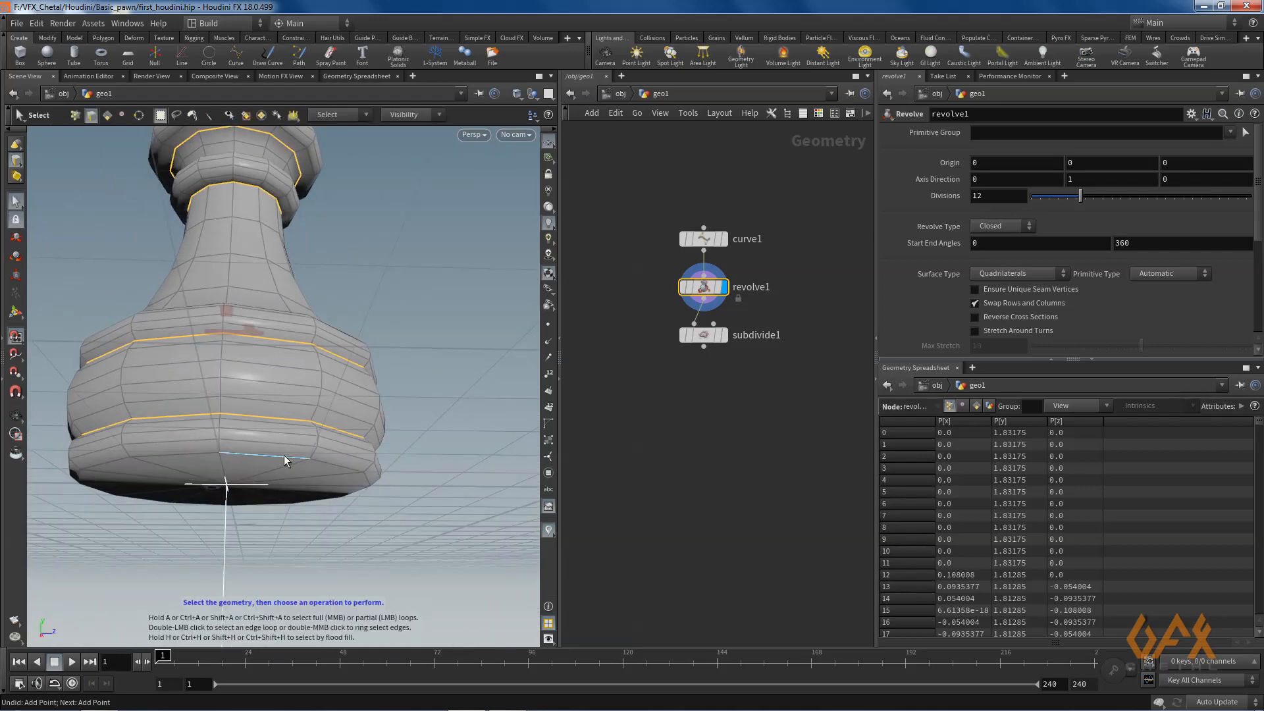
{"action": "double_click", "coordinate": [283, 456], "text": "shift"}
{"action": "middle_click_drag", "start_coordinate": [332, 345], "coordinate": [335, 379], "text": "alt"}
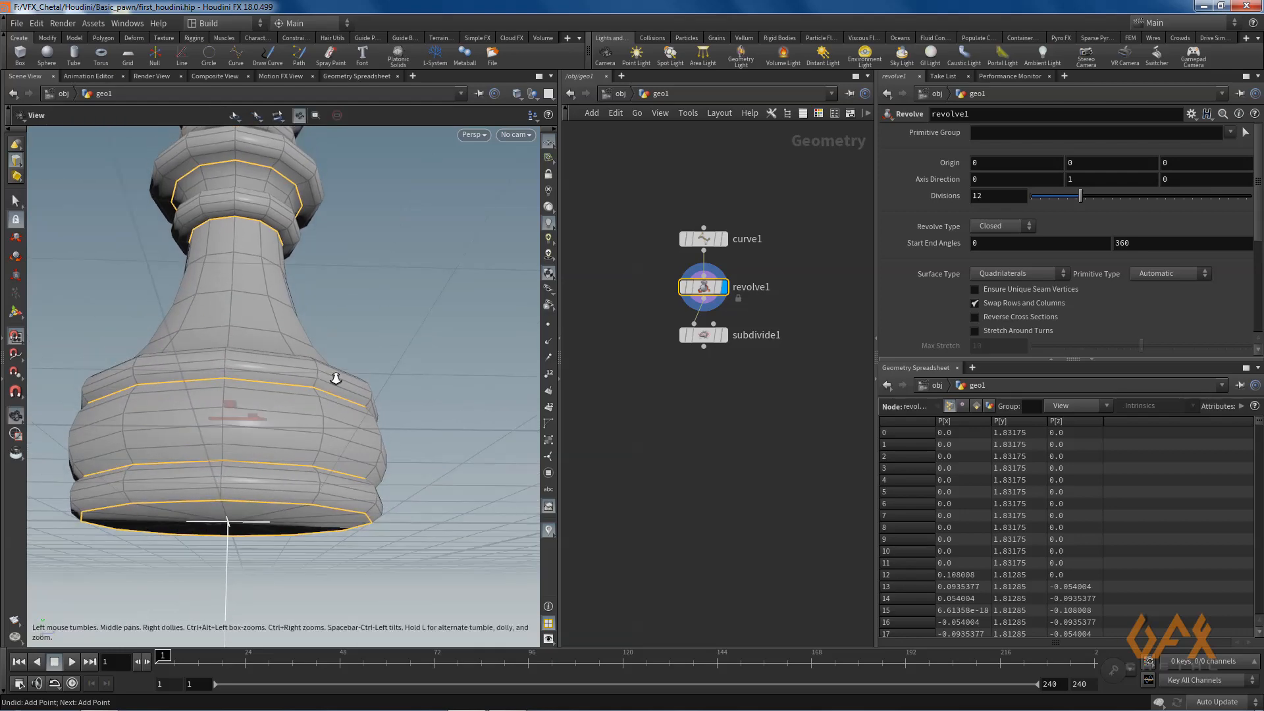
Apply a Crease to the edge loops selected on the revolved pawn
{"action": "right_click_drag", "start_coordinate": [335, 378], "coordinate": [245, 441], "text": "alt"}
{"action": "left_click_drag", "start_coordinate": [243, 348], "coordinate": [244, 397], "text": "alt"}
{"action": "middle_click_drag", "start_coordinate": [254, 318], "coordinate": [265, 388], "text": "alt"}
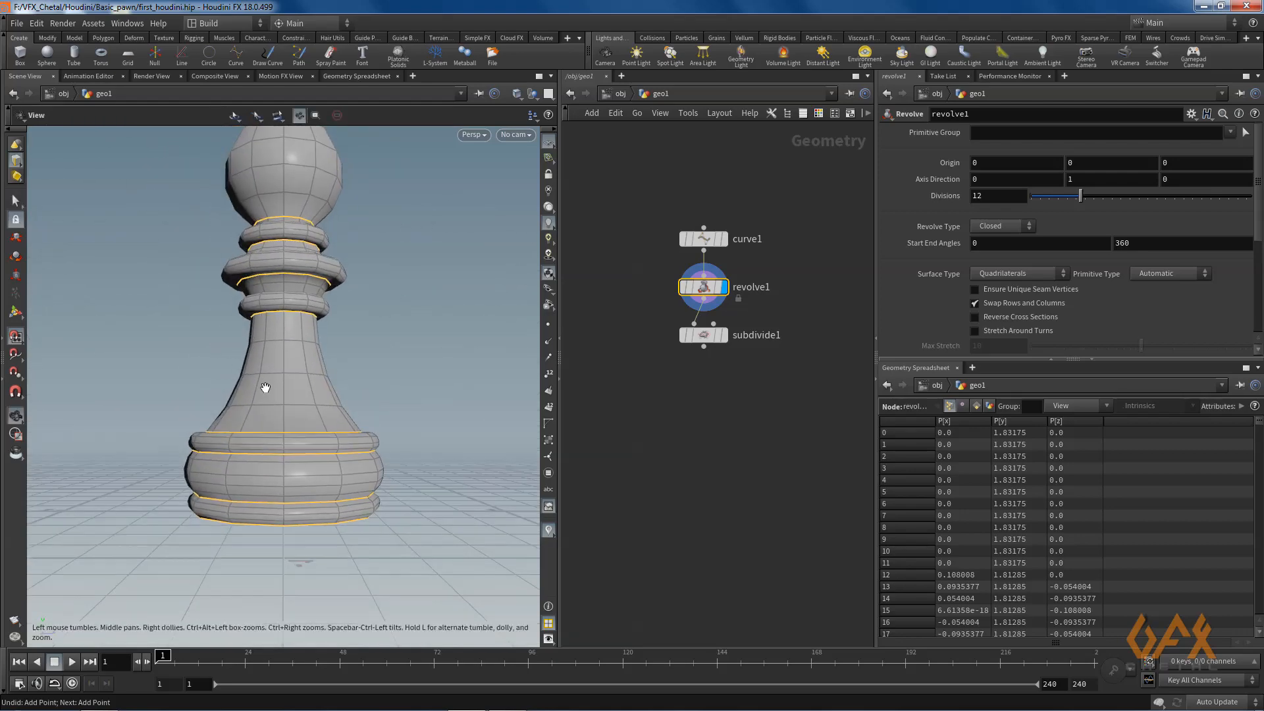
{"action": "left_click_drag", "start_coordinate": [265, 388], "coordinate": [305, 344], "text": "alt"}
{"action": "middle_click_drag", "start_coordinate": [305, 344], "coordinate": [294, 361], "text": "alt"}
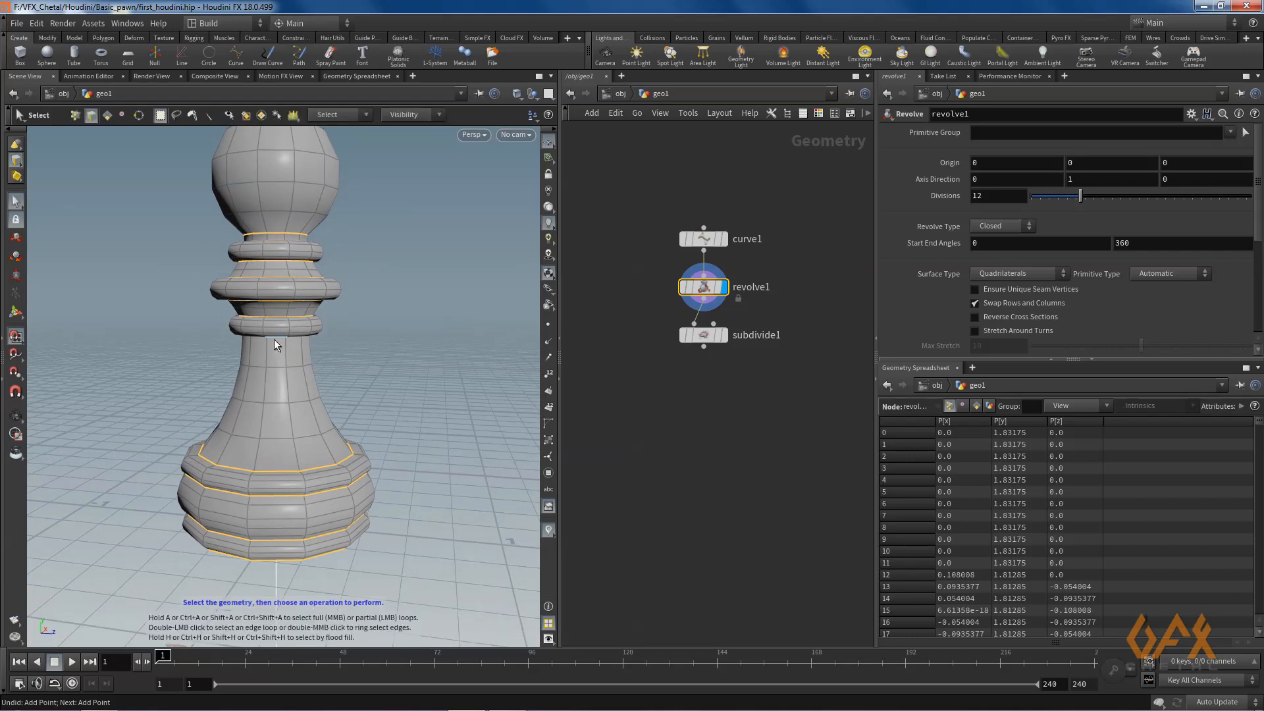
{"action": "key", "text": "Tab"}
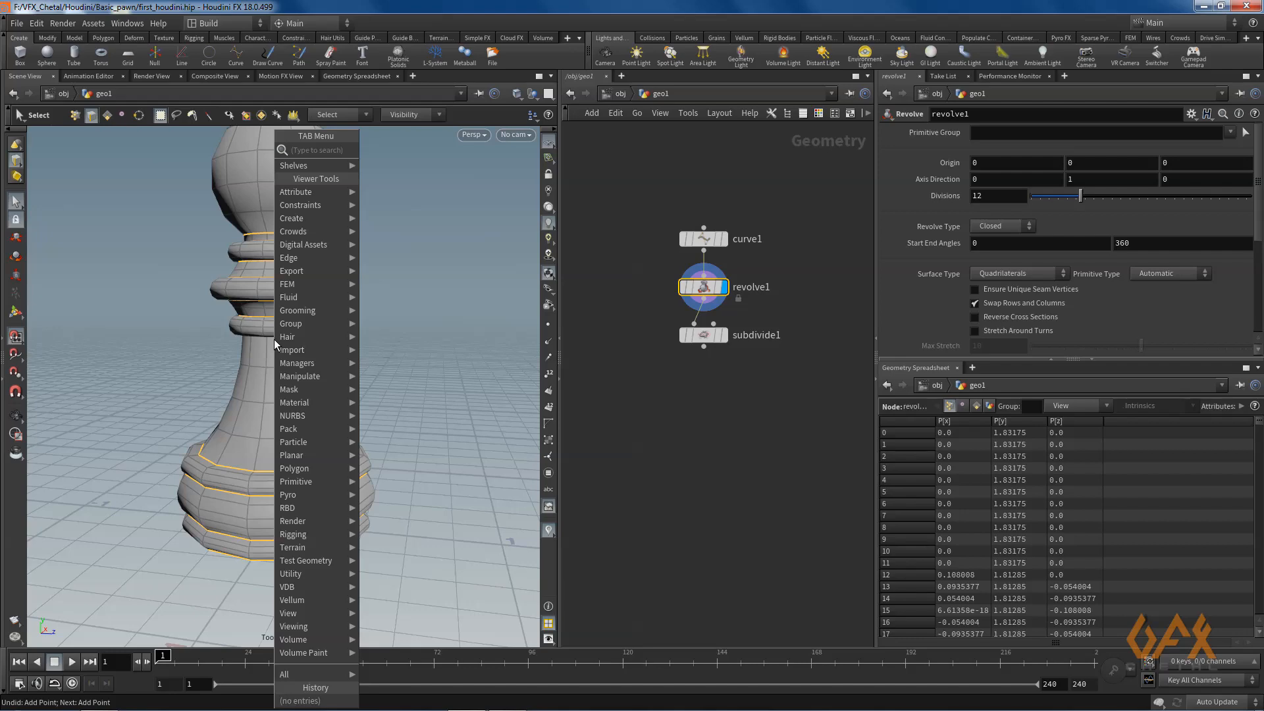
{"action": "type", "text": "cre"}
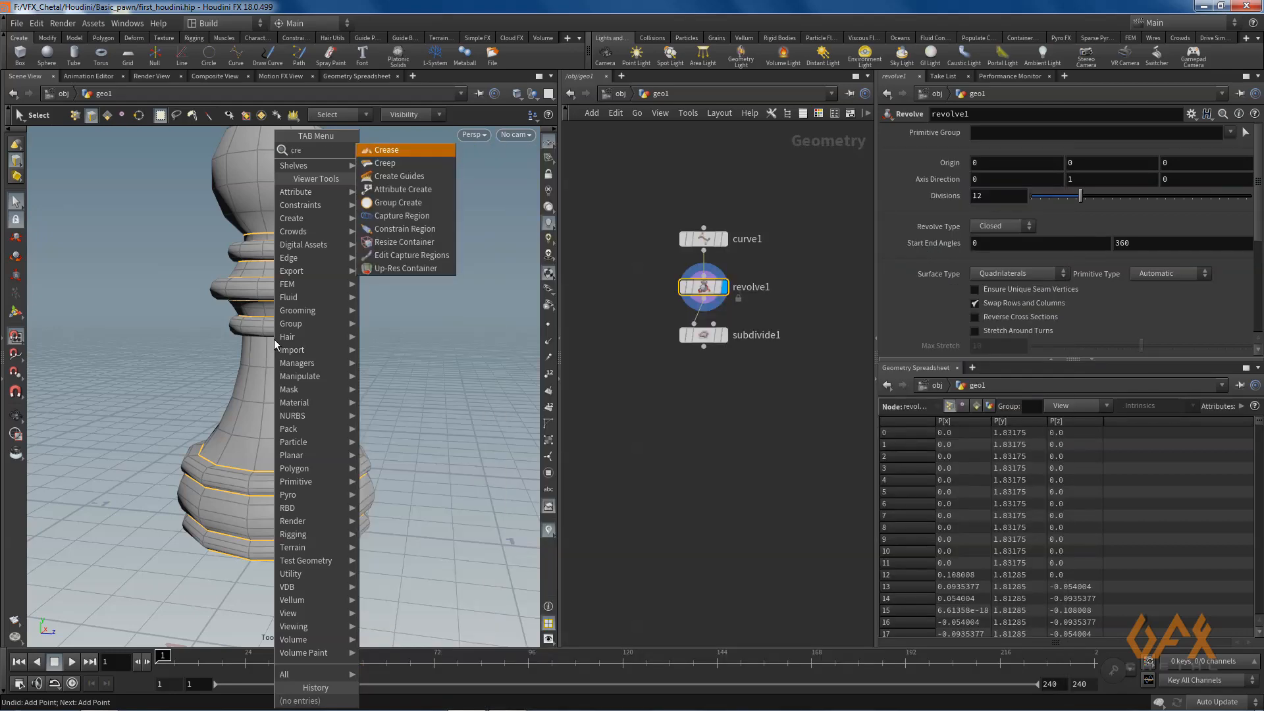
{"action": "key", "text": "Return"}
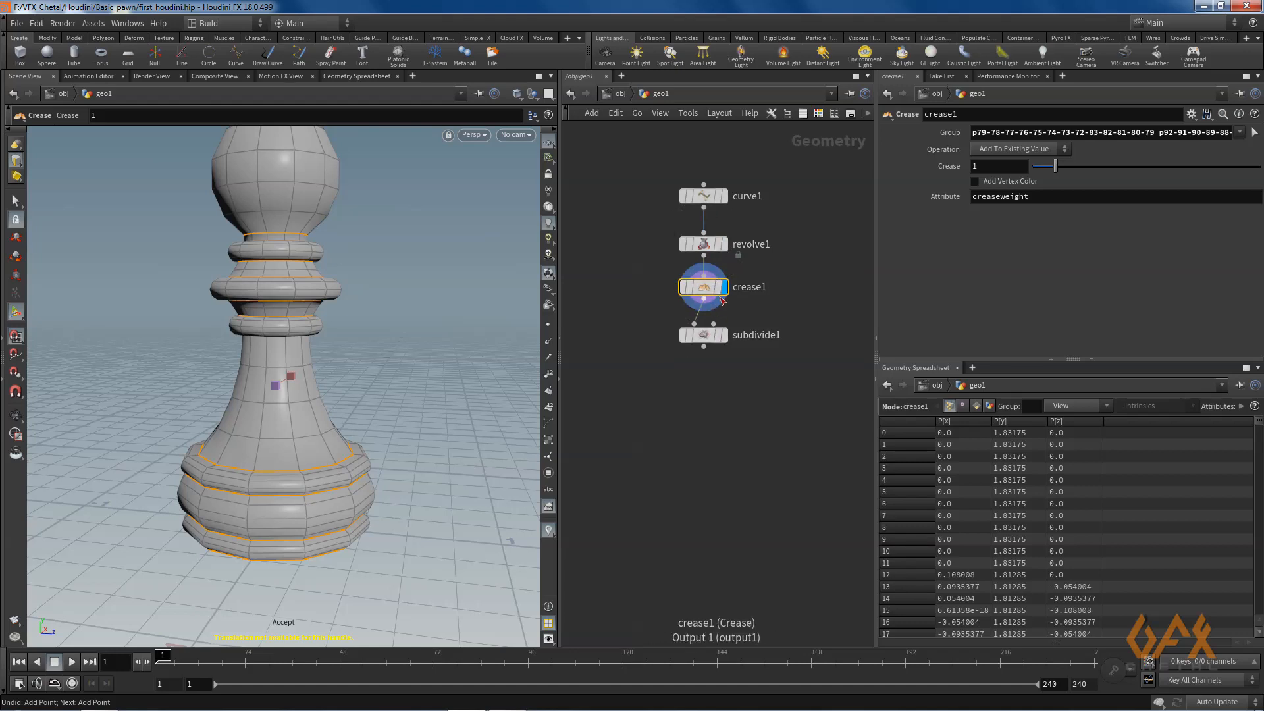
Display the subdivide node's output, select that node and check the creased seams at the neck below the head
{"action": "mouse_move", "coordinate": [726, 337]}
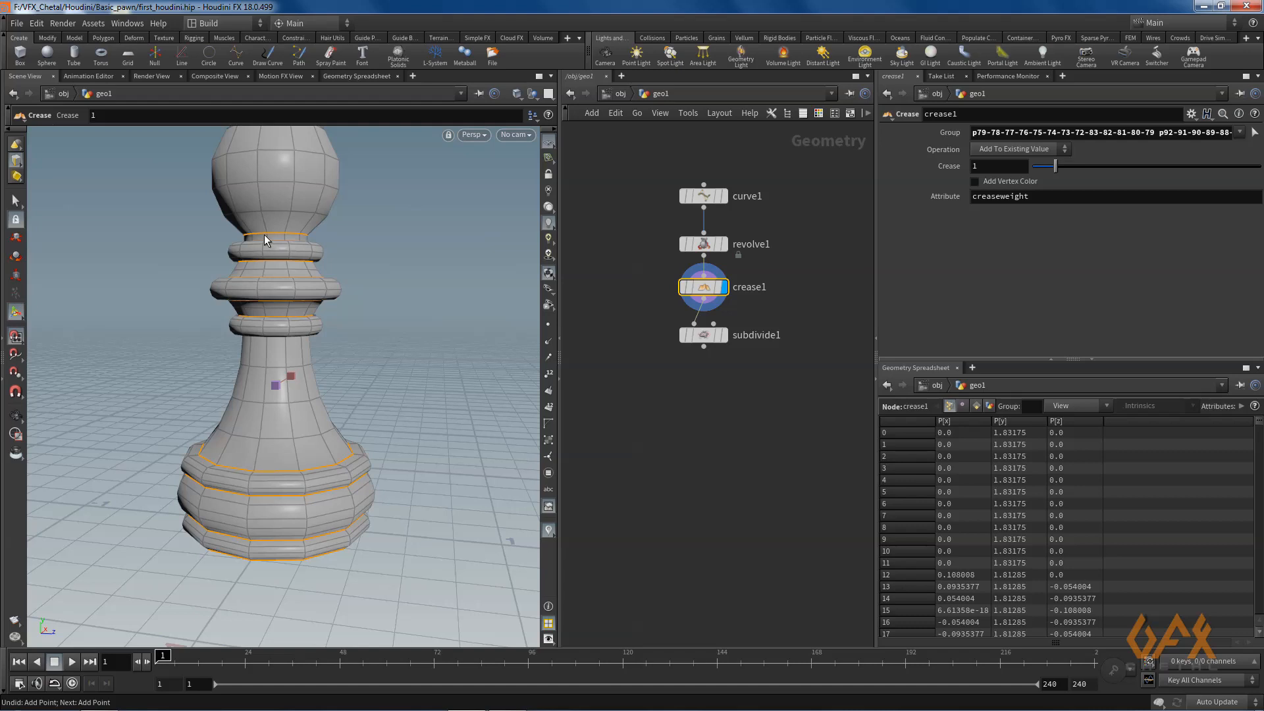
{"action": "left_click", "coordinate": [726, 337]}
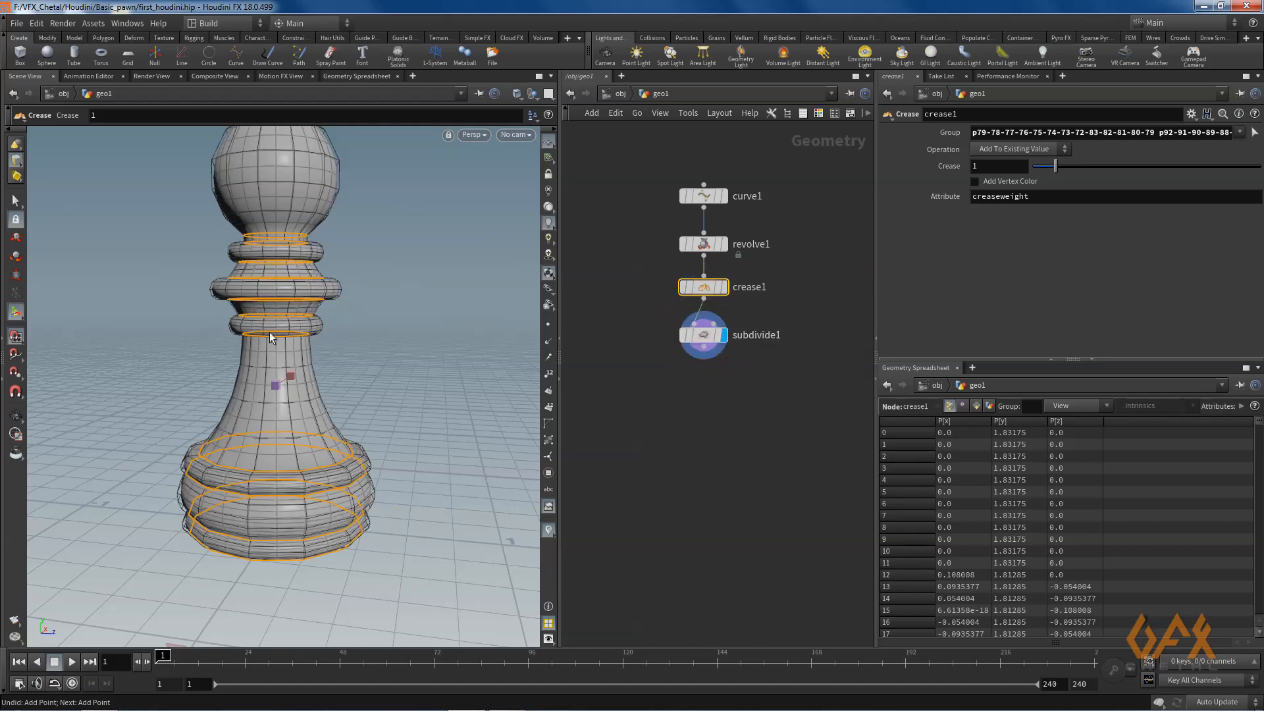
{"action": "left_click", "coordinate": [706, 344]}
{"action": "middle_click_drag", "start_coordinate": [244, 230], "coordinate": [260, 316], "text": "alt"}
{"action": "right_click_drag", "start_coordinate": [263, 315], "coordinate": [316, 369], "text": "alt"}
{"action": "left_click_drag", "start_coordinate": [316, 369], "coordinate": [353, 333], "text": "alt"}
{"action": "right_click_drag", "start_coordinate": [356, 332], "coordinate": [514, 330], "text": "alt"}
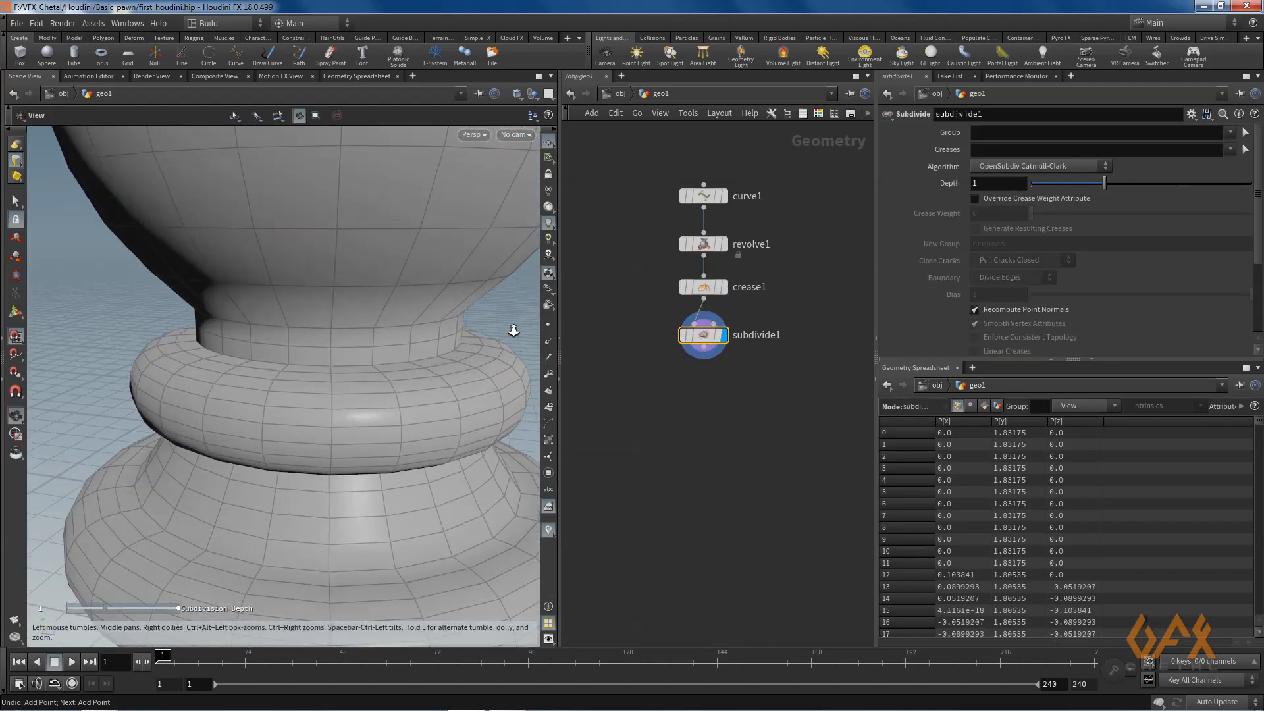
{"action": "left_click_drag", "start_coordinate": [513, 330], "coordinate": [375, 375], "text": "alt"}
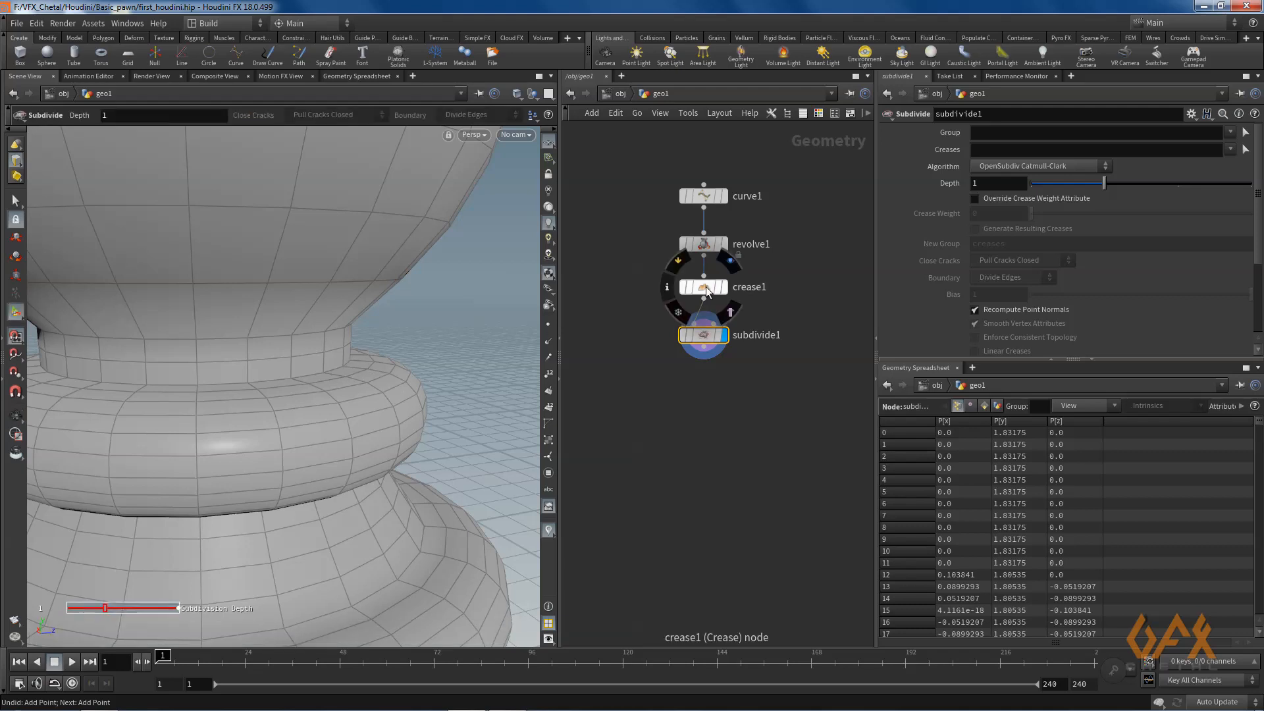
Set the crease node's Crease value to 4.62
{"action": "left_click", "coordinate": [706, 290]}
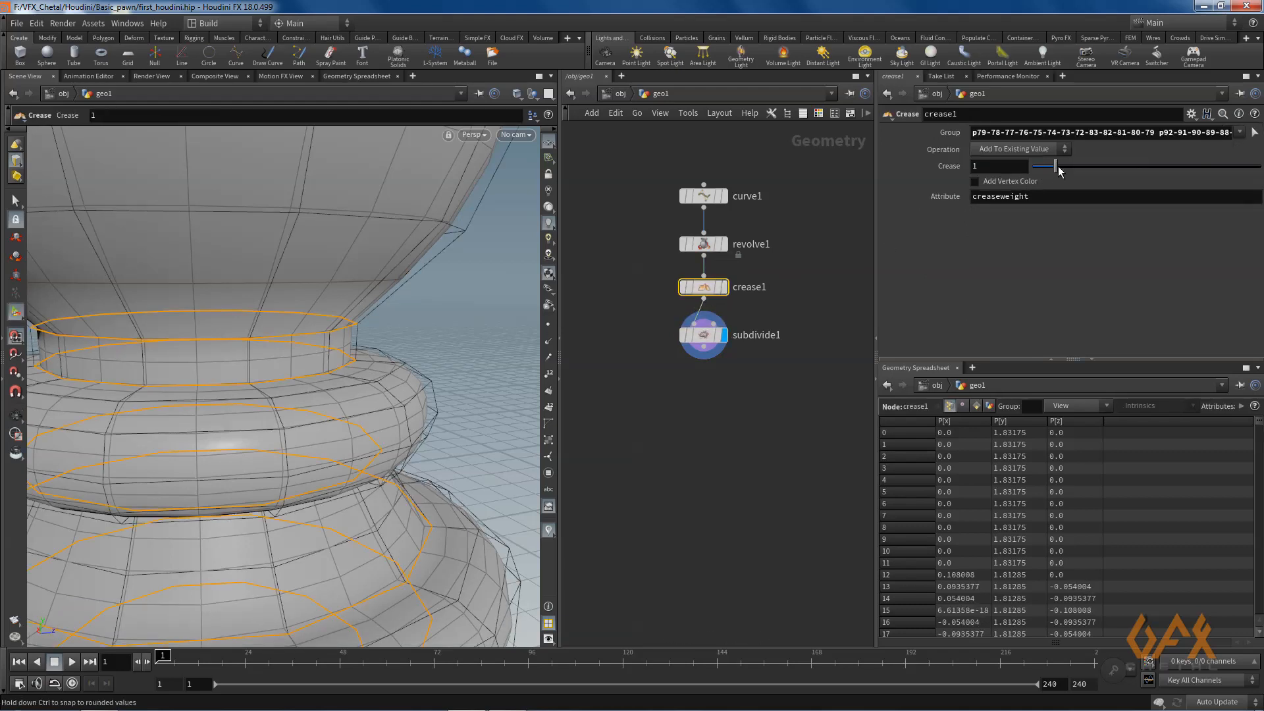
{"action": "left_click_drag", "start_coordinate": [1057, 167], "coordinate": [1137, 168]}
{"action": "key", "text": "space"}
{"action": "right_click_drag", "start_coordinate": [299, 350], "coordinate": [245, 370]}
{"action": "mouse_move", "coordinate": [246, 370]}
{"action": "left_mouse_down"}
{"action": "mouse_move", "coordinate": [276, 369]}
{"action": "mouse_move", "coordinate": [215, 375]}
{"action": "mouse_move", "coordinate": [263, 372]}
{"action": "left_mouse_up"}
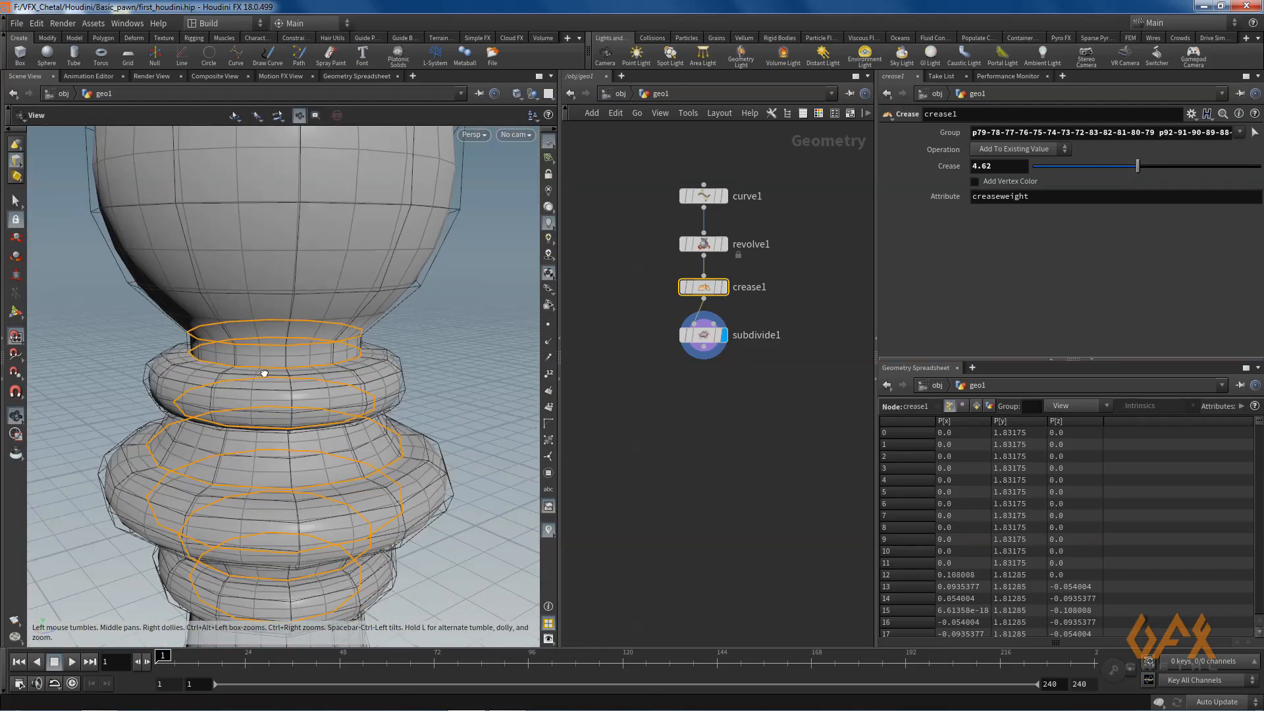
Set the subdivide node's Depth to 2
{"action": "left_click", "coordinate": [669, 358]}
{"action": "left_click", "coordinate": [703, 341]}
{"action": "left_click_drag", "start_coordinate": [367, 362], "coordinate": [327, 412]}
{"action": "key", "text": "Return"}
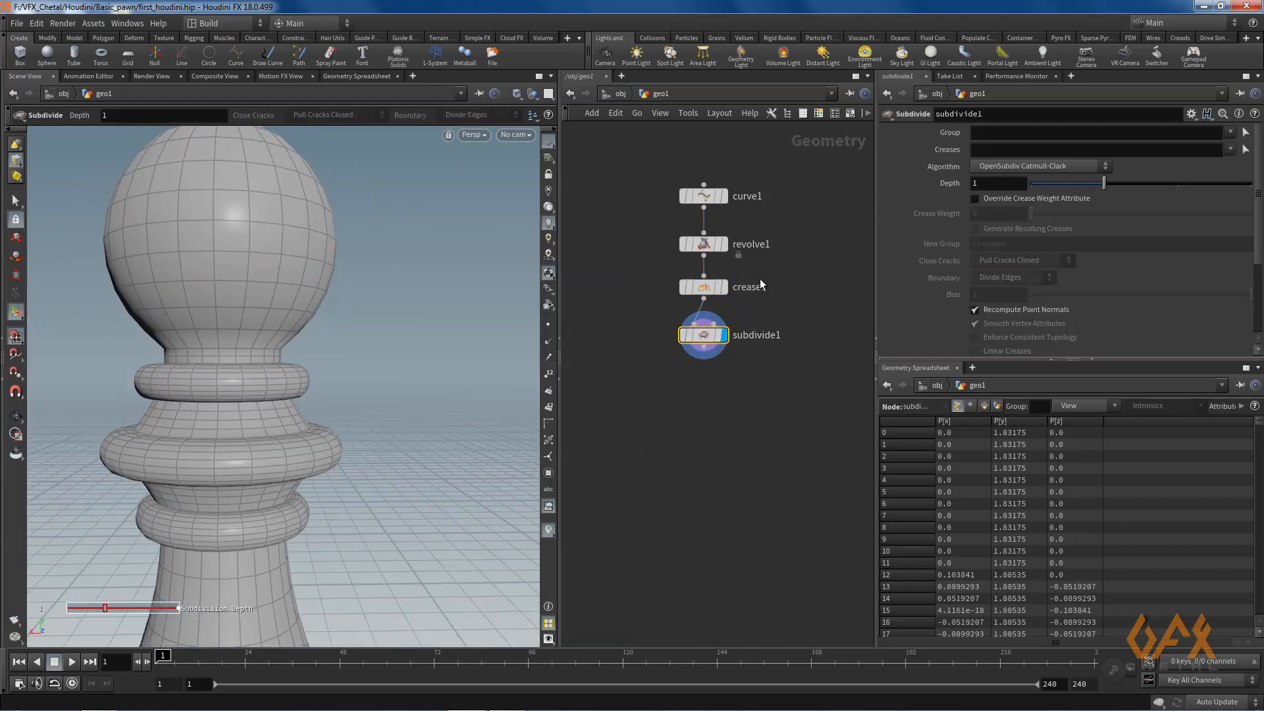
{"action": "double_click", "coordinate": [1007, 183]}
{"action": "key", "text": "Return"}
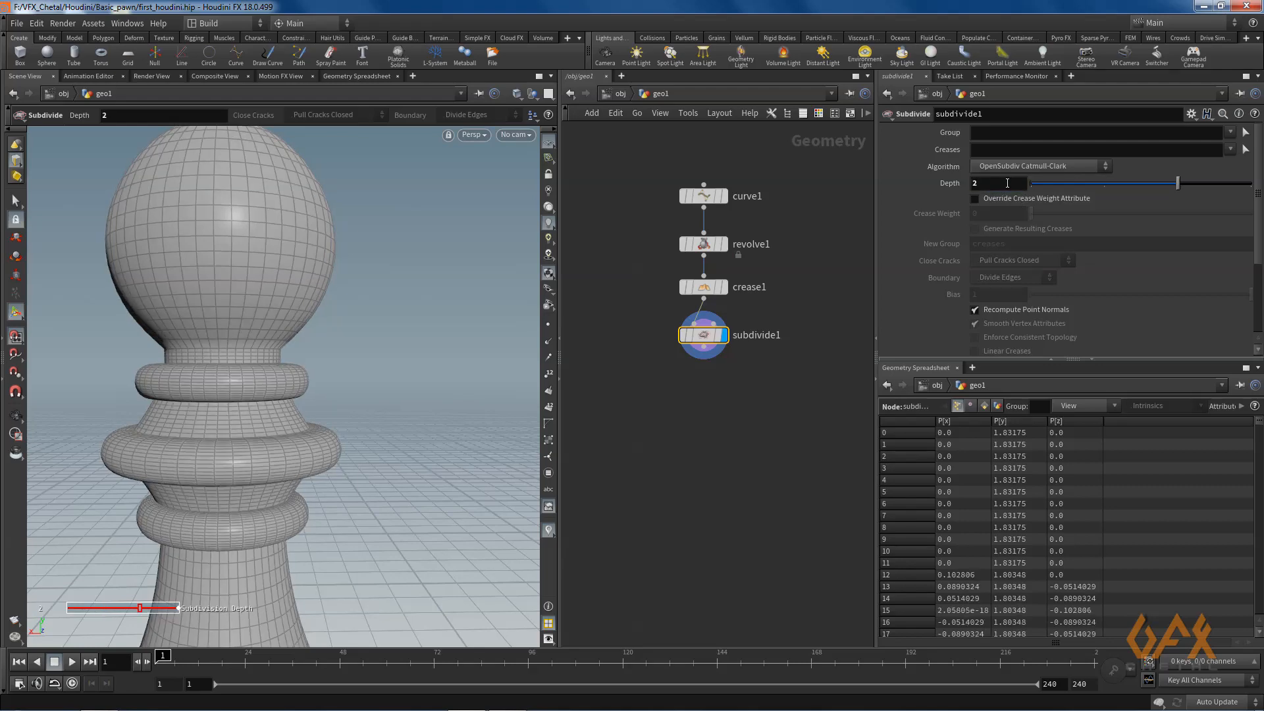
Examine the smoothed pawn's head, collar rings and overall shape from several angles and distances
{"action": "left_click_drag", "start_coordinate": [145, 324], "coordinate": [251, 378], "text": "alt"}
{"action": "right_click_drag", "start_coordinate": [267, 374], "coordinate": [355, 365], "text": "alt"}
{"action": "left_click_drag", "start_coordinate": [355, 365], "coordinate": [294, 319]}
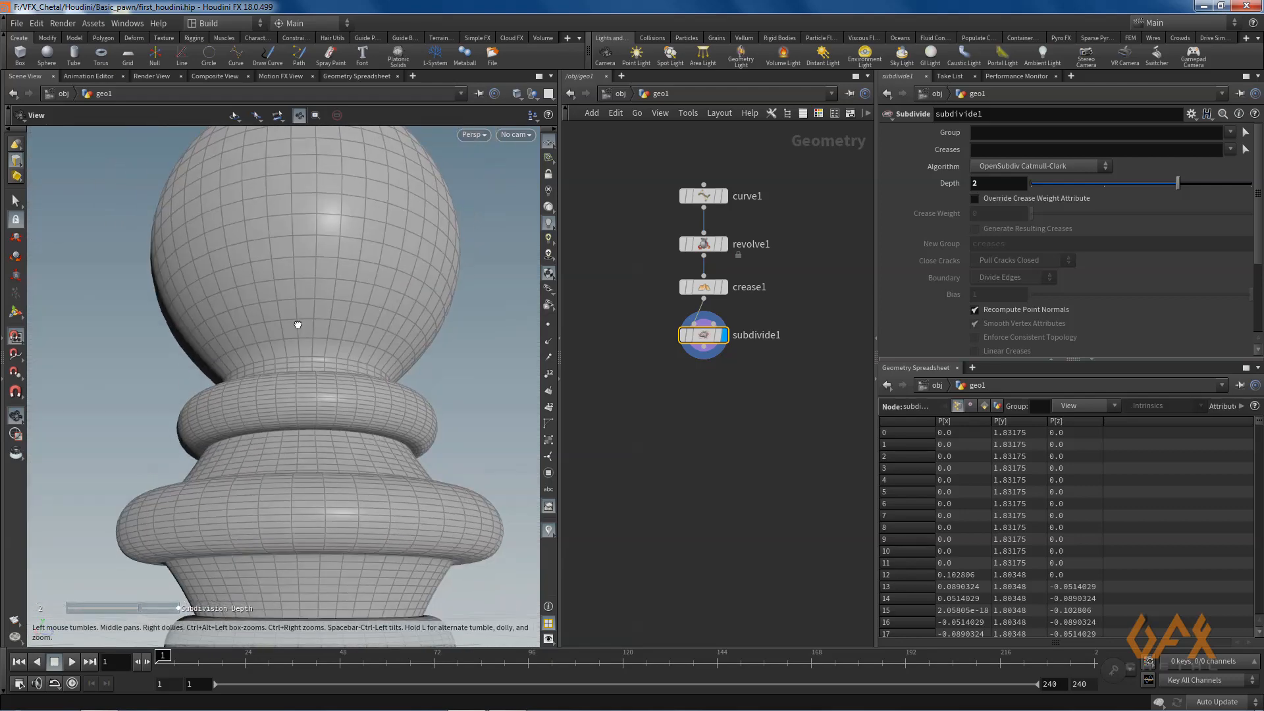
{"action": "middle_click_drag", "start_coordinate": [293, 318], "coordinate": [303, 417]}
{"action": "left_click_drag", "start_coordinate": [302, 417], "coordinate": [332, 432]}
{"action": "right_click_drag", "start_coordinate": [333, 432], "coordinate": [165, 395]}
{"action": "left_click_drag", "start_coordinate": [166, 395], "coordinate": [256, 367]}
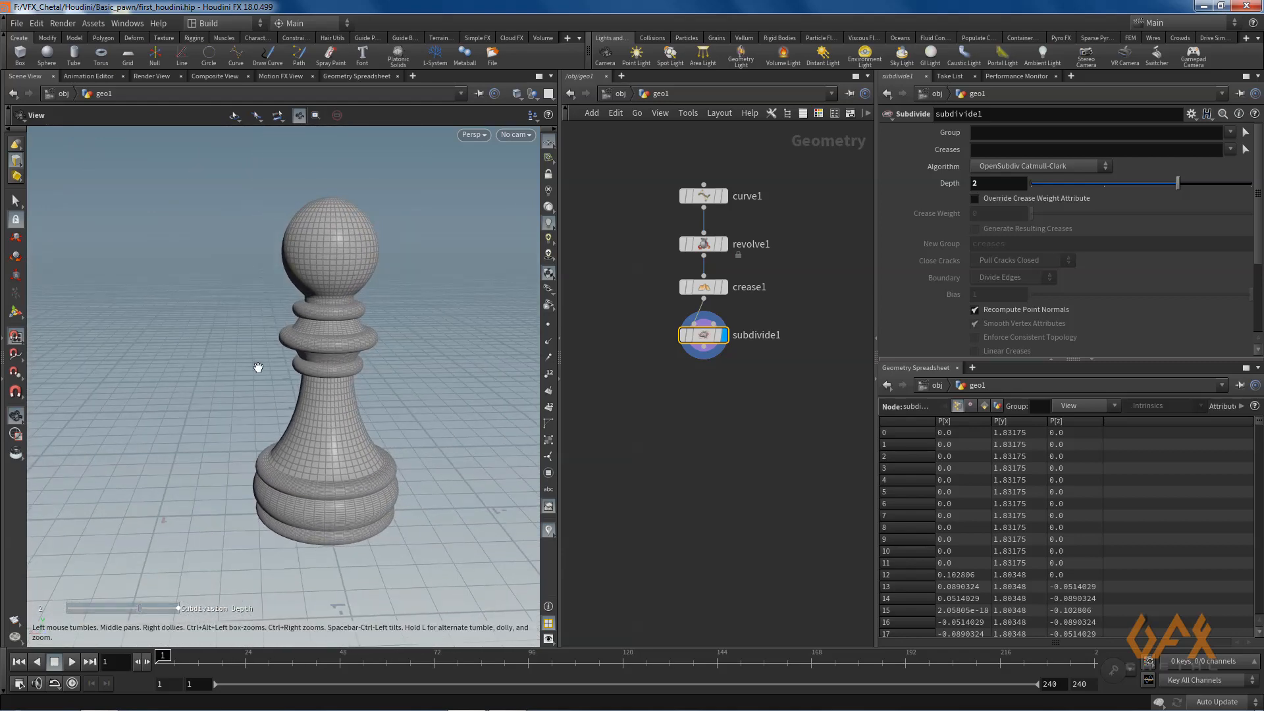
{"action": "right_click_drag", "start_coordinate": [257, 367], "coordinate": [476, 363]}
{"action": "middle_click_drag", "start_coordinate": [476, 363], "coordinate": [283, 474]}
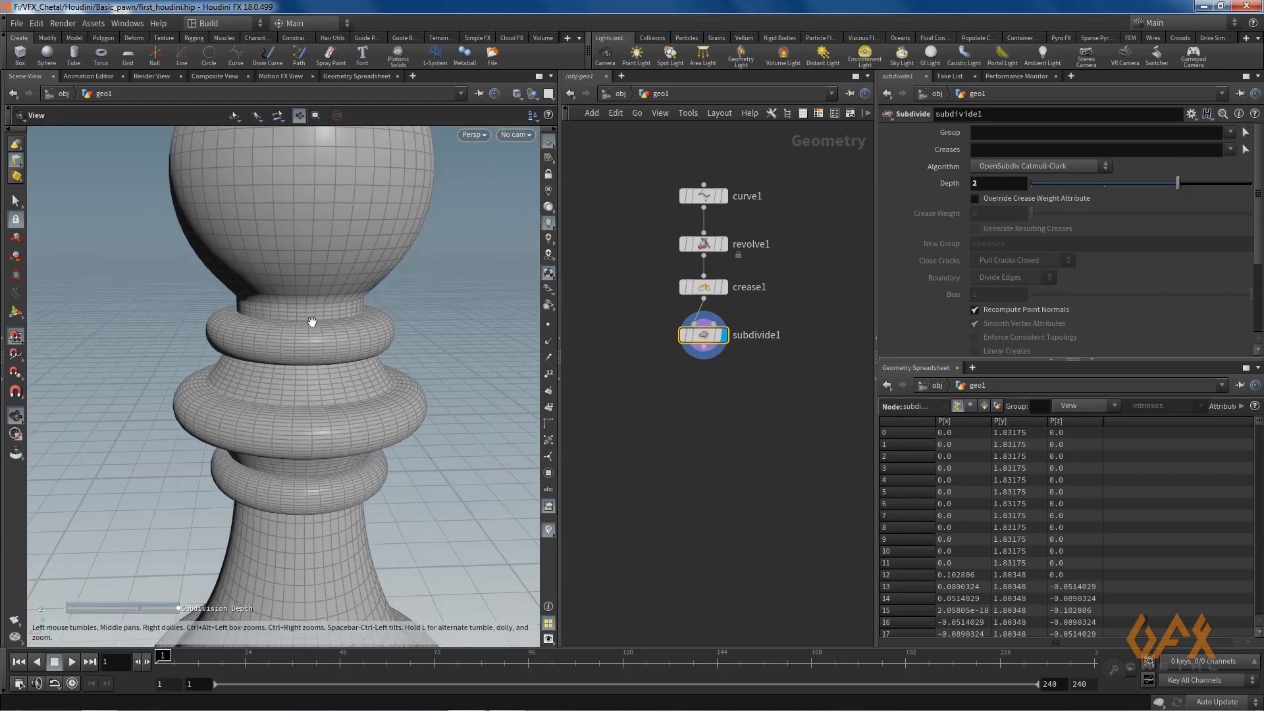
{"action": "key", "text": "Return"}
{"action": "middle_click_drag", "start_coordinate": [305, 285], "coordinate": [432, 301]}
Bypass the crease node to compare the pawn without creases, and turn the node back on
{"action": "mouse_move", "coordinate": [682, 294]}
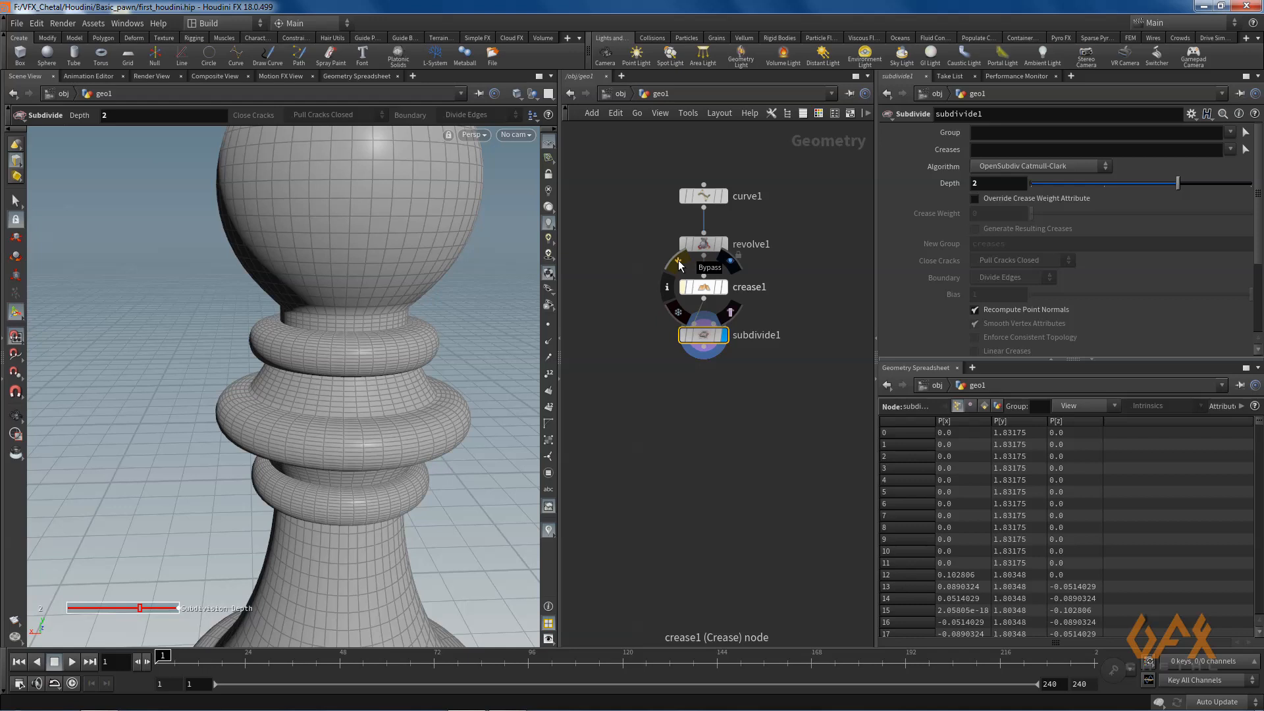
{"action": "left_click", "coordinate": [679, 264]}
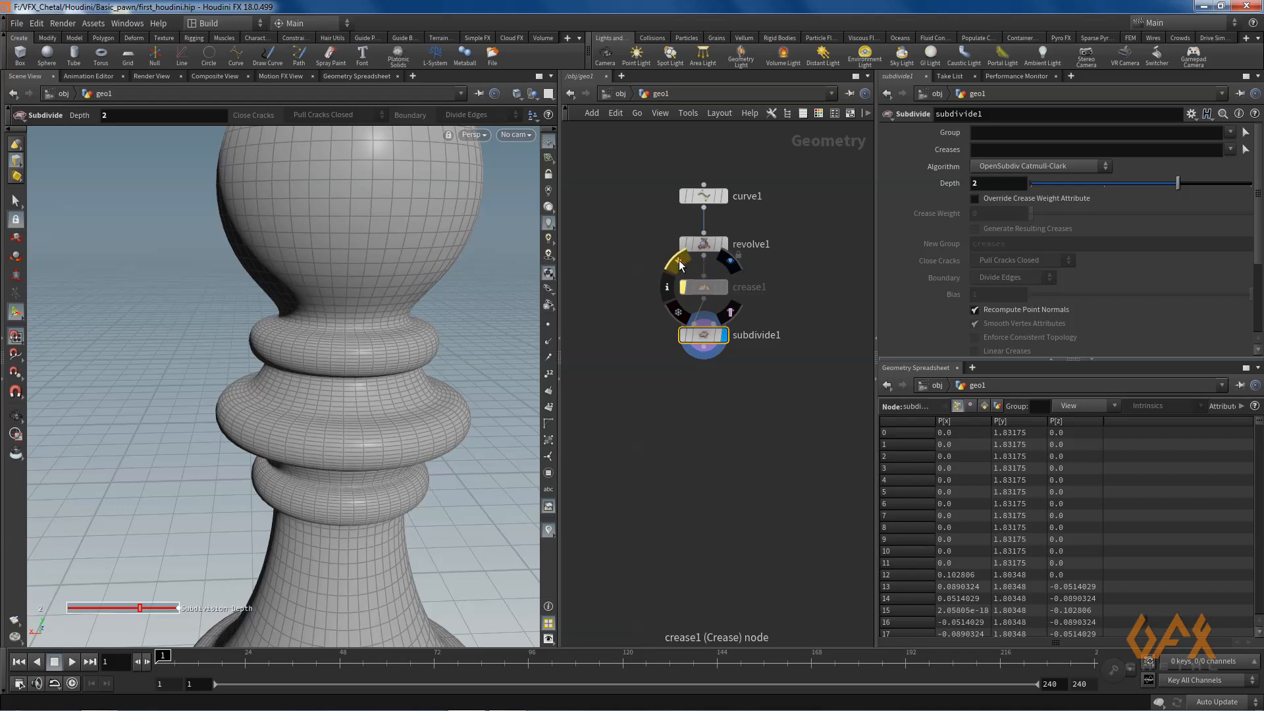
{"action": "left_click", "coordinate": [679, 264]}
{"action": "right_click_drag", "start_coordinate": [363, 409], "coordinate": [141, 414], "text": "alt"}
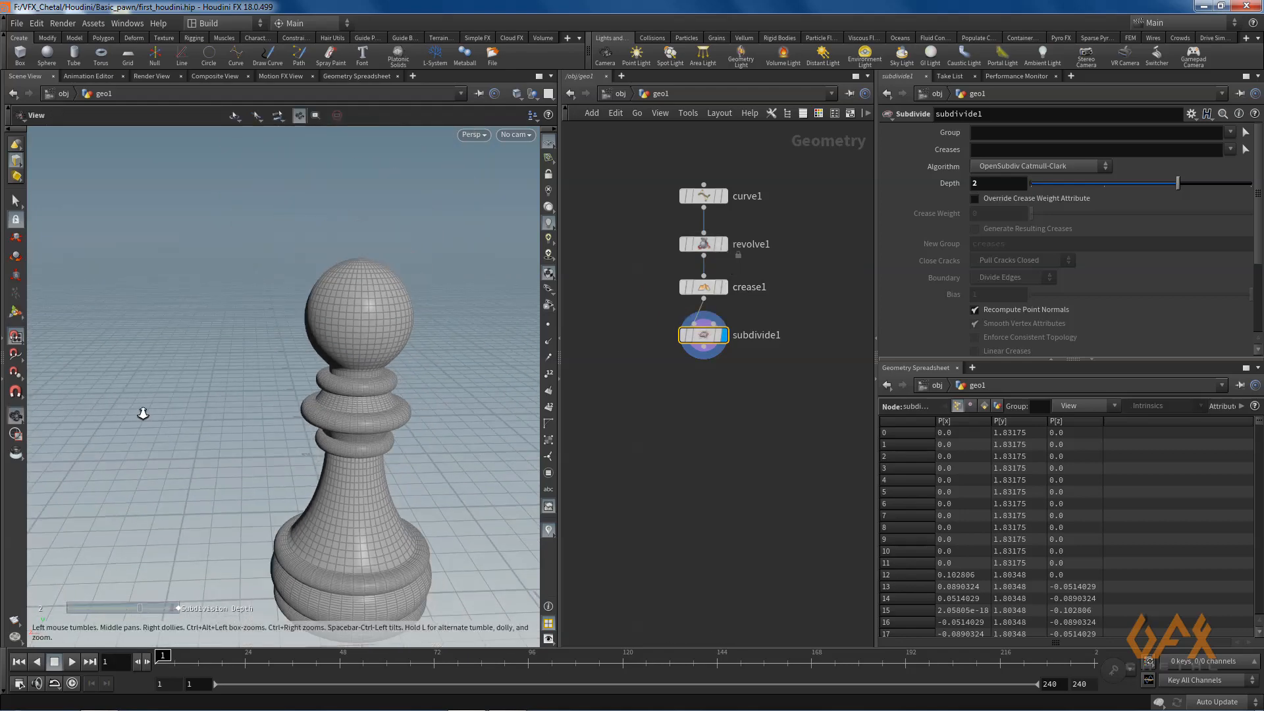
{"action": "middle_click_drag", "start_coordinate": [257, 407], "coordinate": [248, 333], "text": "alt"}
{"action": "right_click_drag", "start_coordinate": [248, 333], "coordinate": [262, 466], "text": "alt"}
{"action": "mouse_move", "coordinate": [262, 466]}
{"action": "left_mouse_down", "text": "alt"}
{"action": "mouse_move", "coordinate": [271, 446]}
{"action": "mouse_move", "coordinate": [211, 446]}
{"action": "mouse_move", "coordinate": [293, 472]}
{"action": "mouse_move", "coordinate": [281, 466]}
{"action": "left_mouse_up", "text": "alt"}
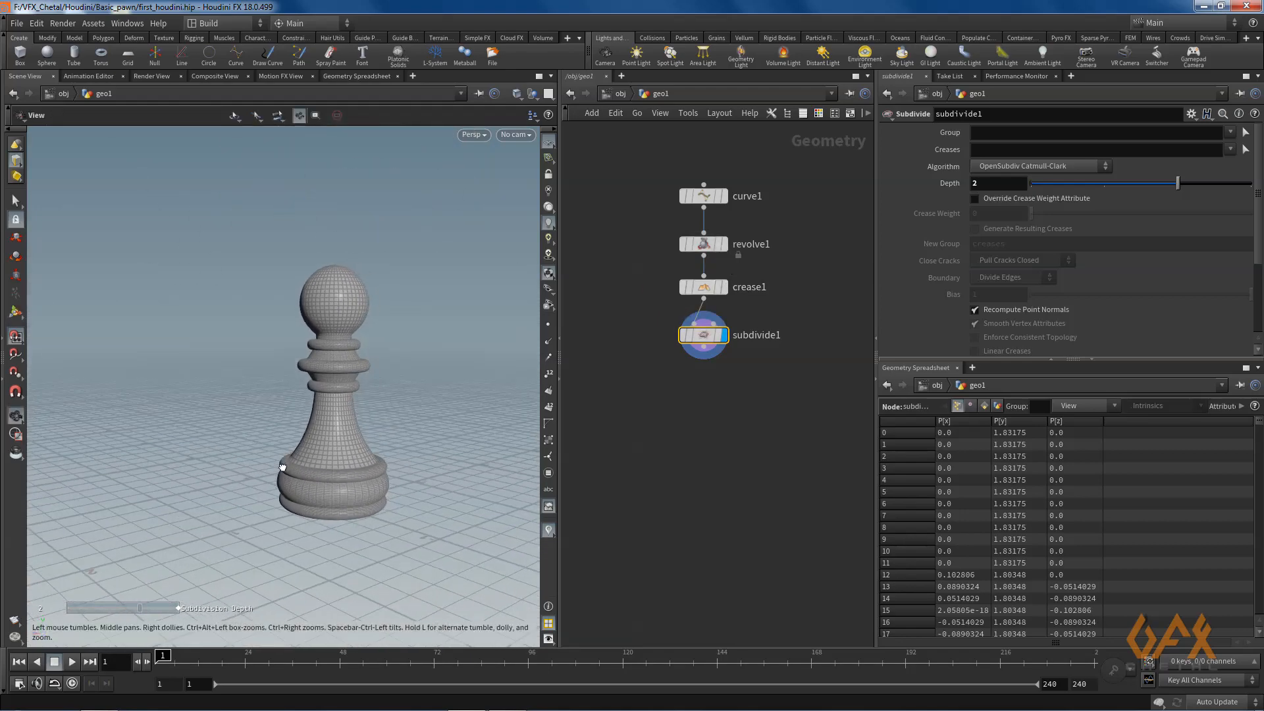
Return to the object level and rename the geo1 object as pawn
{"action": "left_click", "coordinate": [620, 93]}
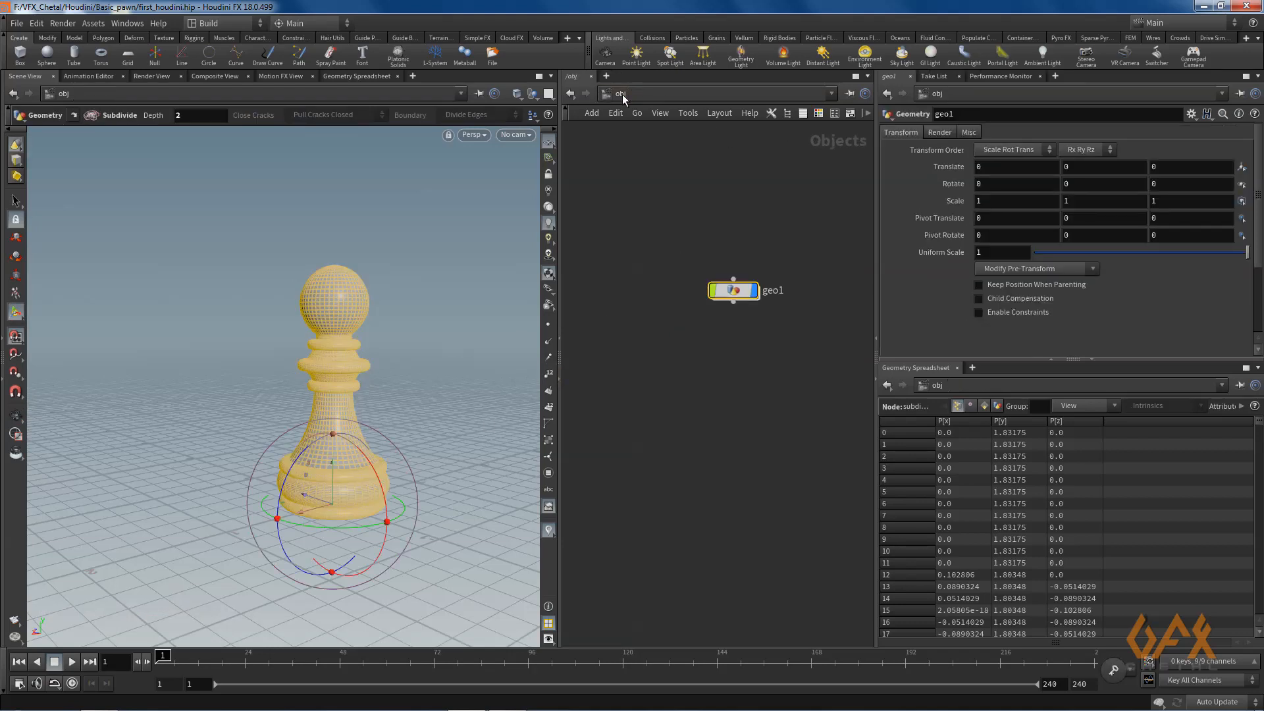
{"action": "middle_click_drag", "start_coordinate": [767, 347], "coordinate": [699, 345]}
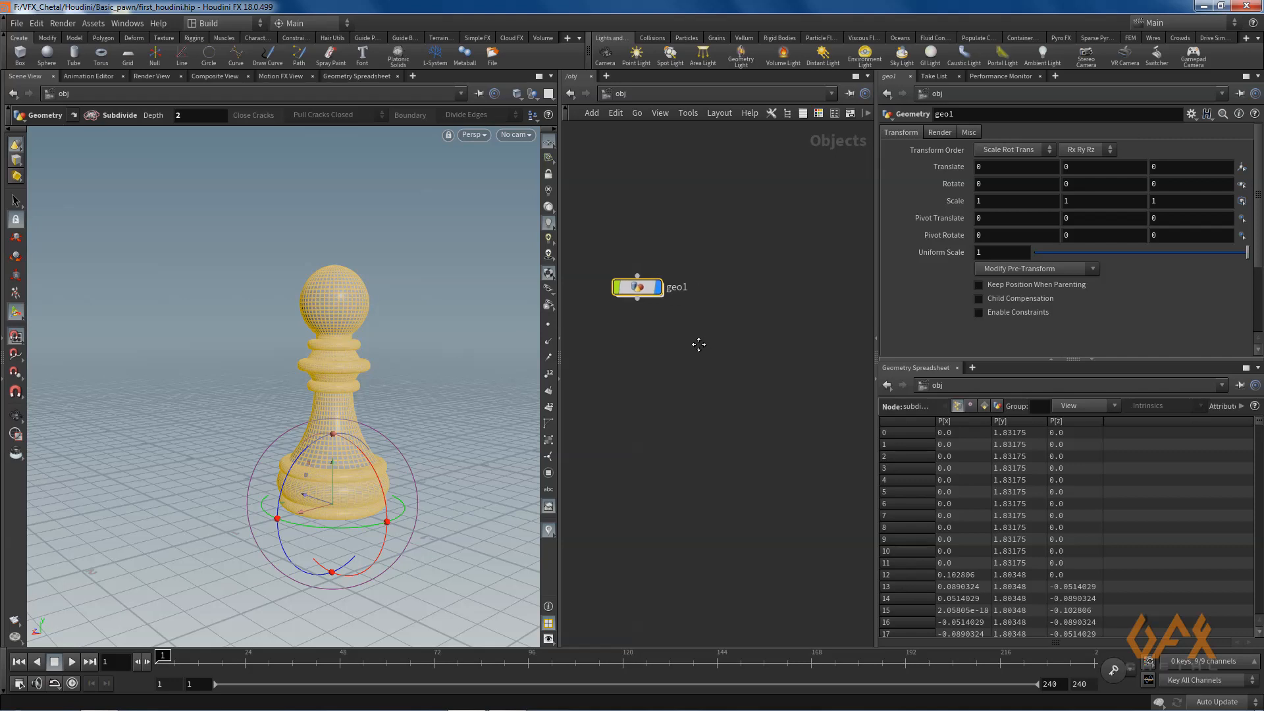
{"action": "left_click", "coordinate": [747, 343]}
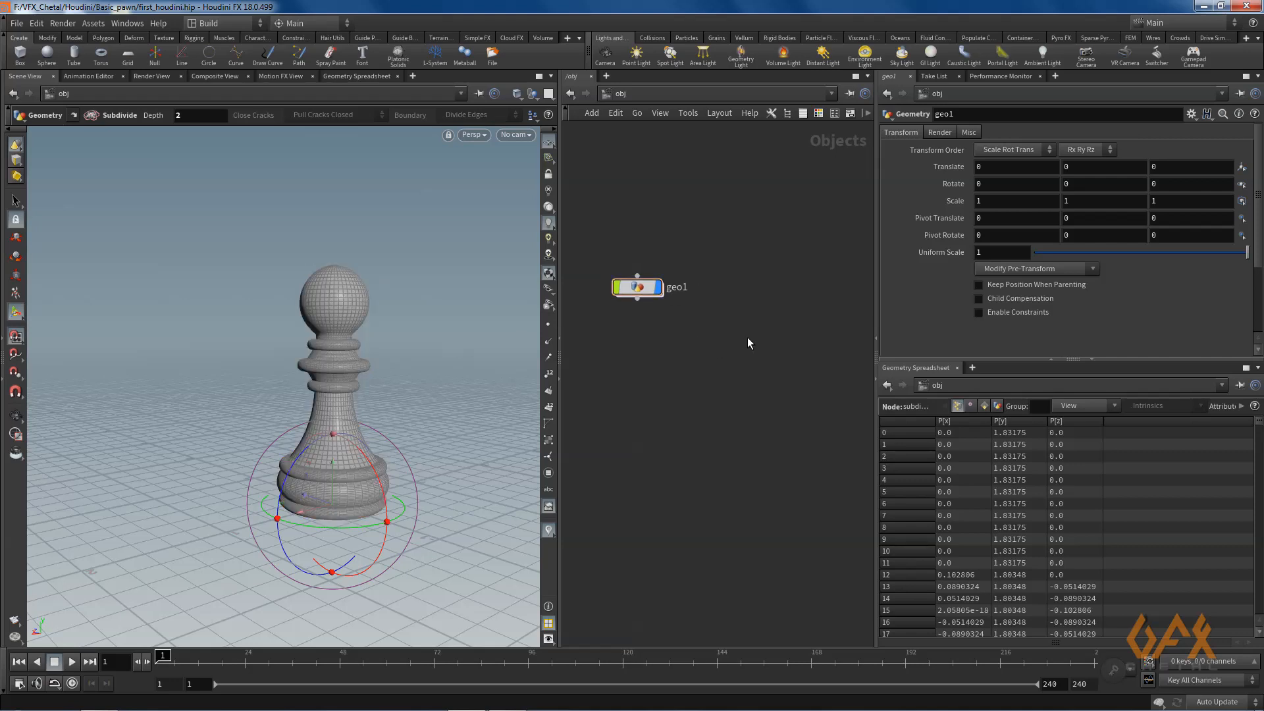
{"action": "double_click", "coordinate": [676, 287]}
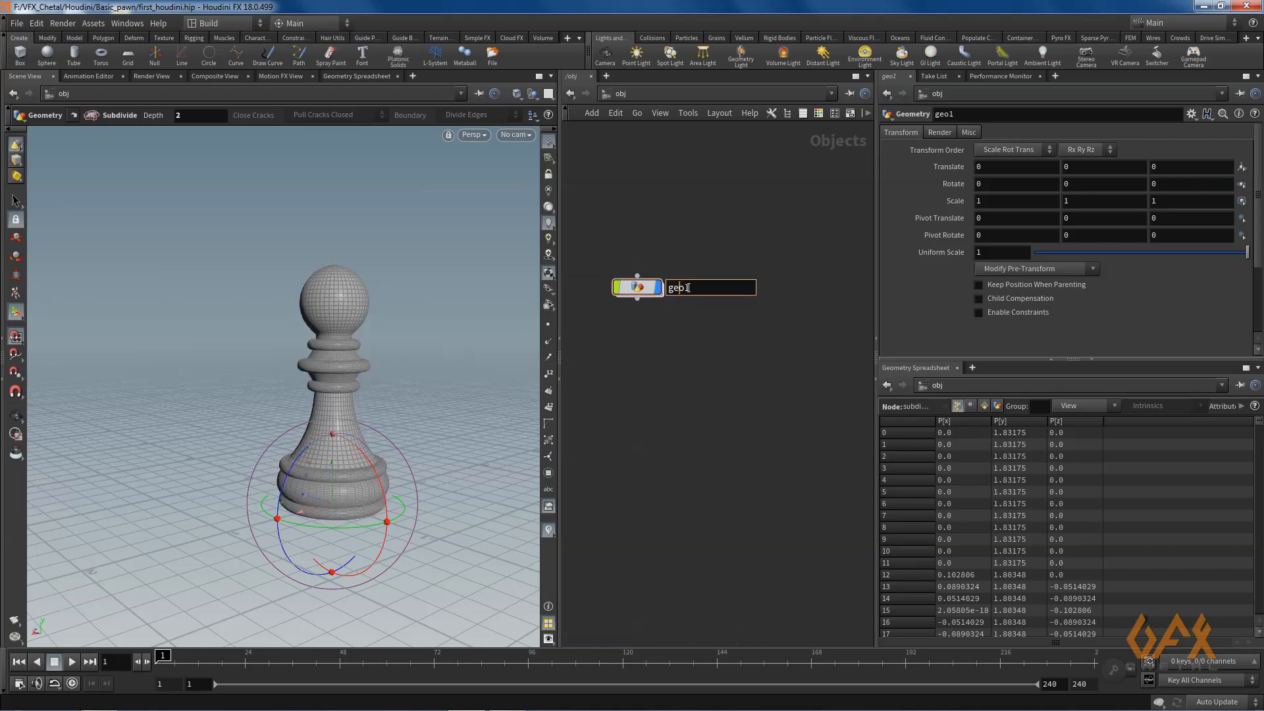
{"action": "type", "text": "paw"}
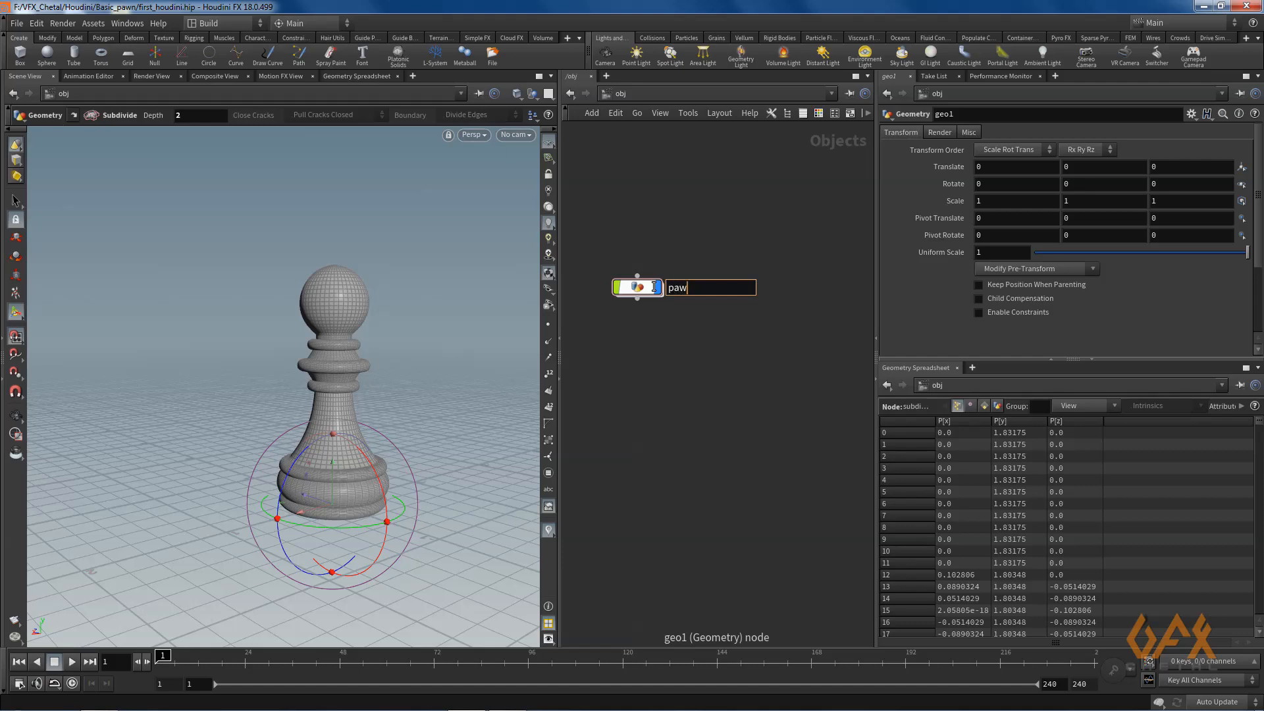
{"action": "type", "text": "n"}
{"action": "key", "text": "Return"}
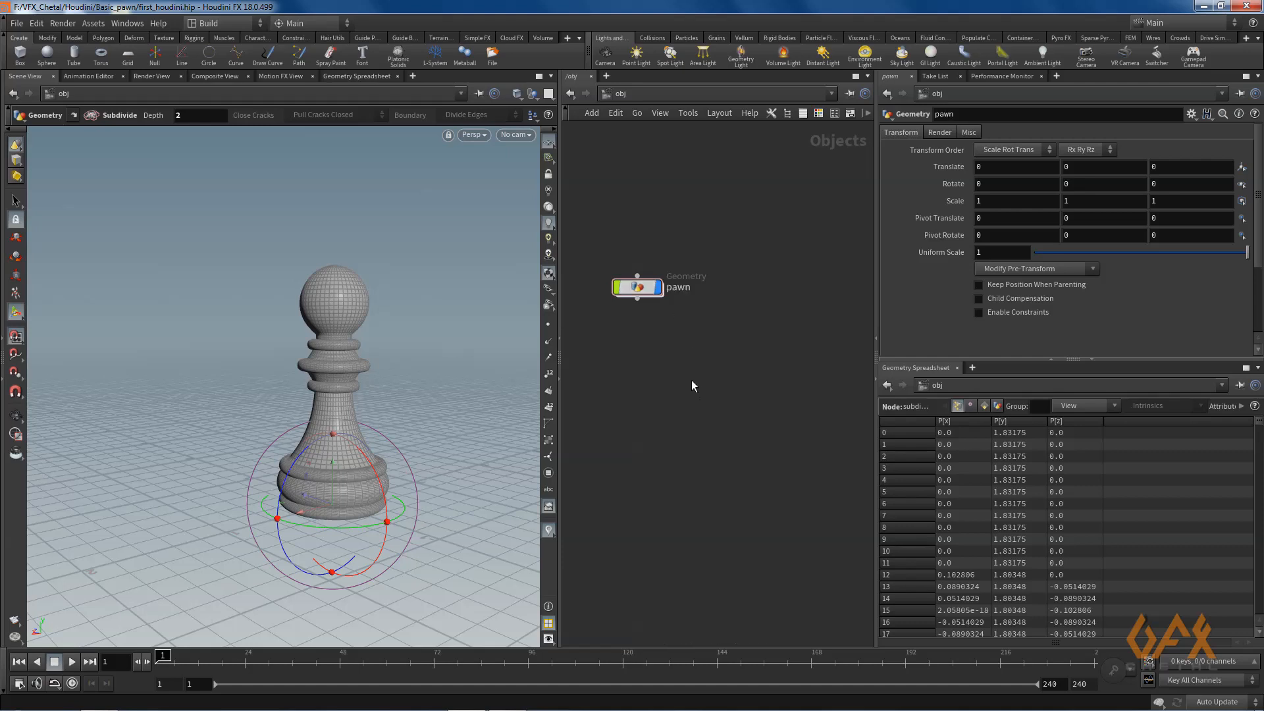
Add a new Geometry object beside the pawn object and open its network
{"action": "key", "text": "h"}
{"action": "right_click_drag", "start_coordinate": [296, 327], "coordinate": [147, 330], "text": "alt"}
{"action": "left_click_drag", "start_coordinate": [147, 330], "coordinate": [230, 406], "text": "alt"}
{"action": "middle_click_drag", "start_coordinate": [243, 406], "coordinate": [243, 342], "text": "alt"}
{"action": "right_click_drag", "start_coordinate": [243, 342], "coordinate": [229, 434], "text": "alt"}
{"action": "left_click_drag", "start_coordinate": [228, 434], "coordinate": [178, 412], "text": "alt"}
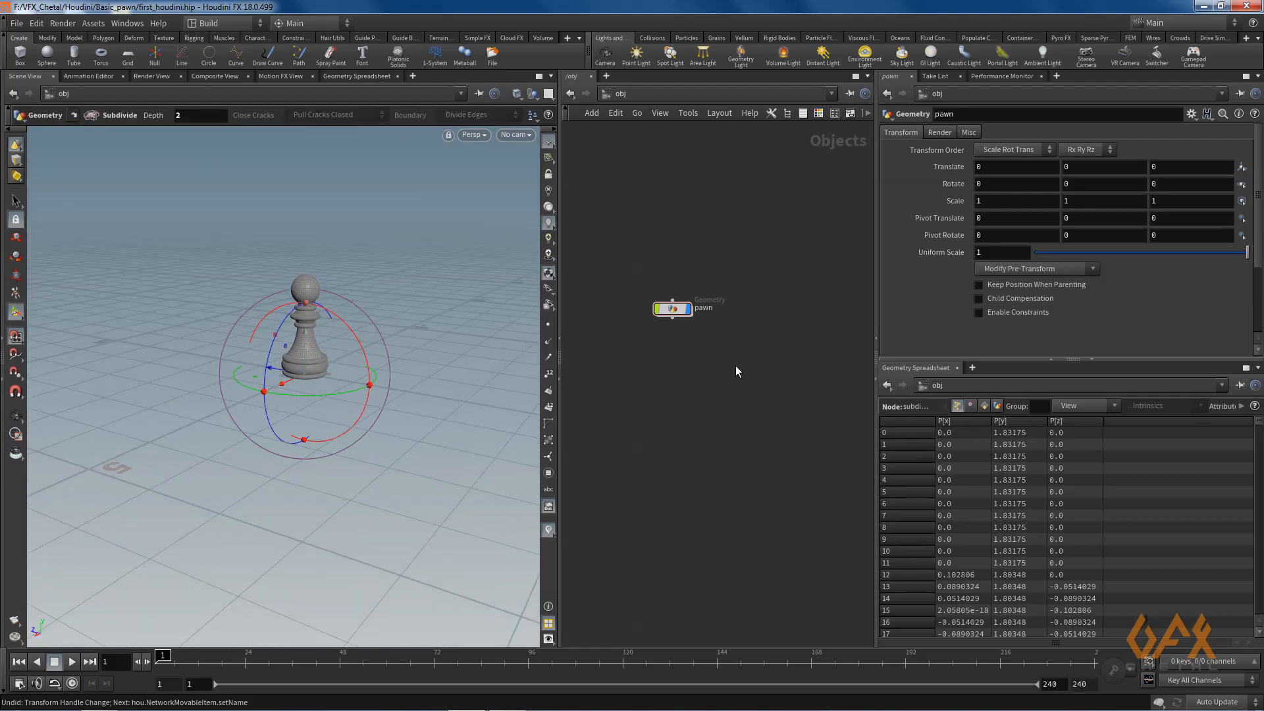
{"action": "key", "text": "Tab"}
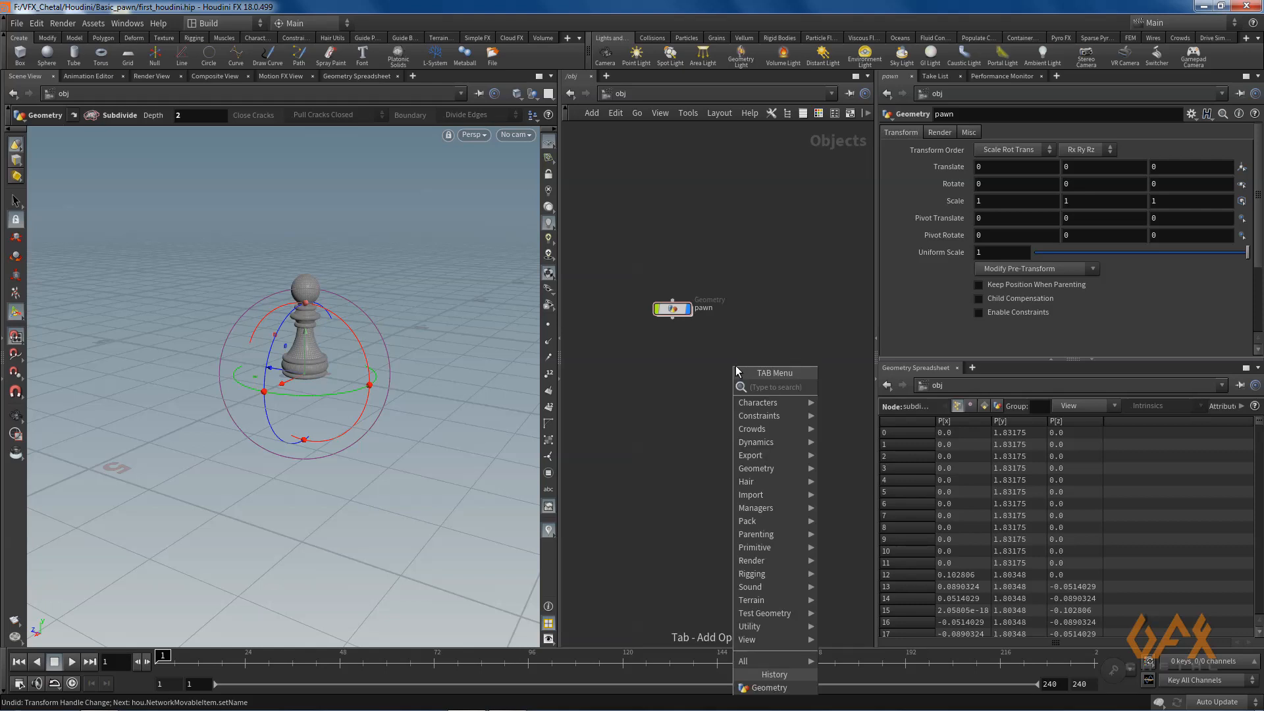
{"action": "type", "text": "geo"}
{"action": "key", "text": "Return"}
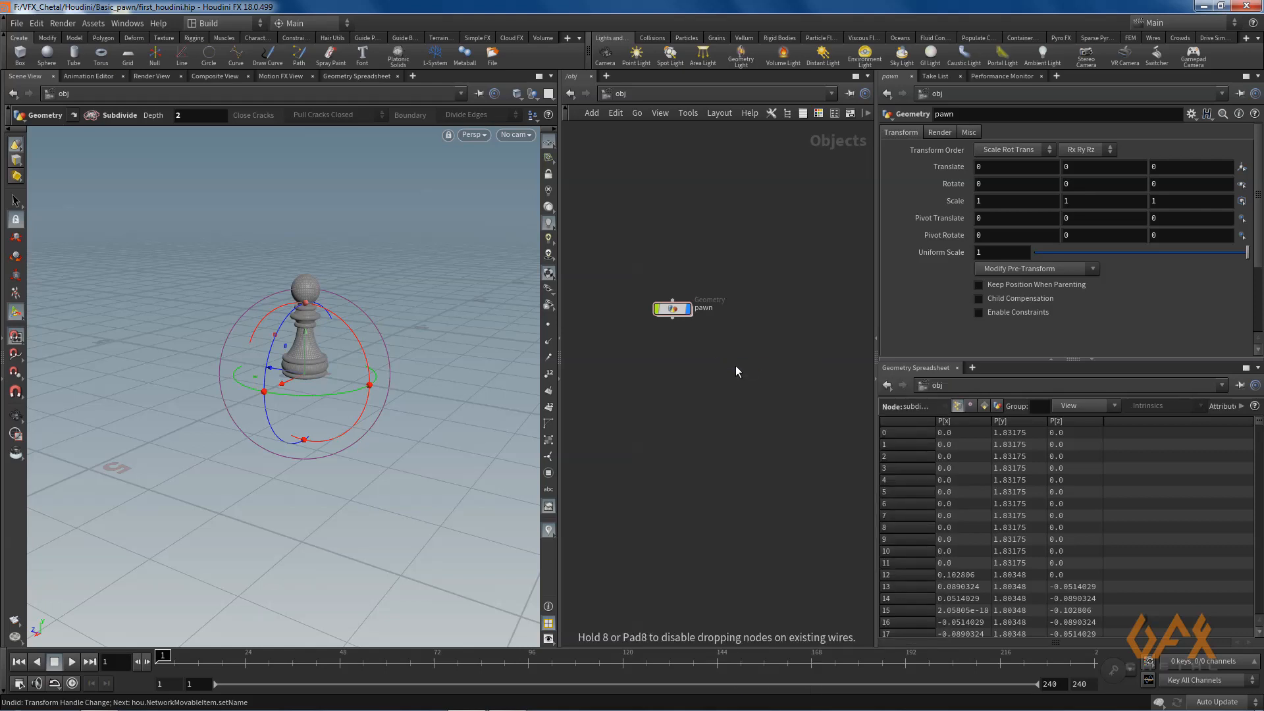
{"action": "left_click", "coordinate": [736, 369]}
{"action": "double_click", "coordinate": [735, 367]}
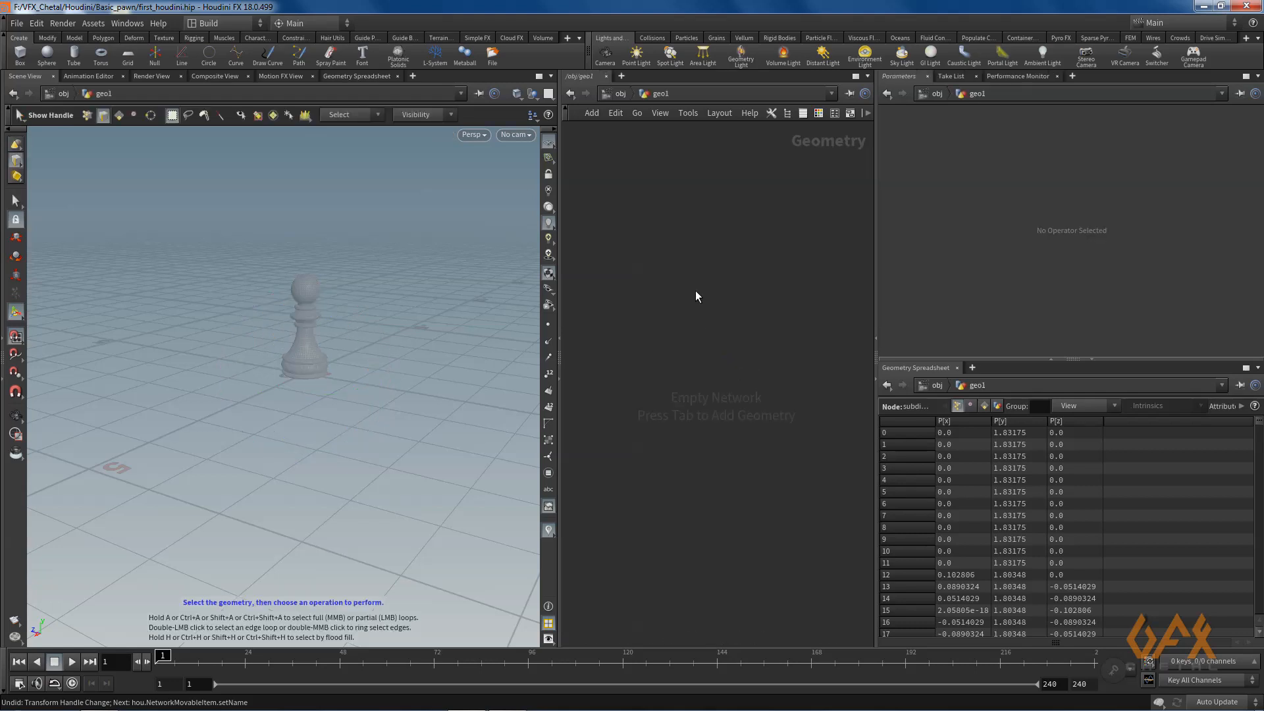
Add a Sphere node inside the new geometry object and set its primitive type to Polygon Mesh
{"action": "key", "text": "Tab"}
{"action": "type", "text": "s"}
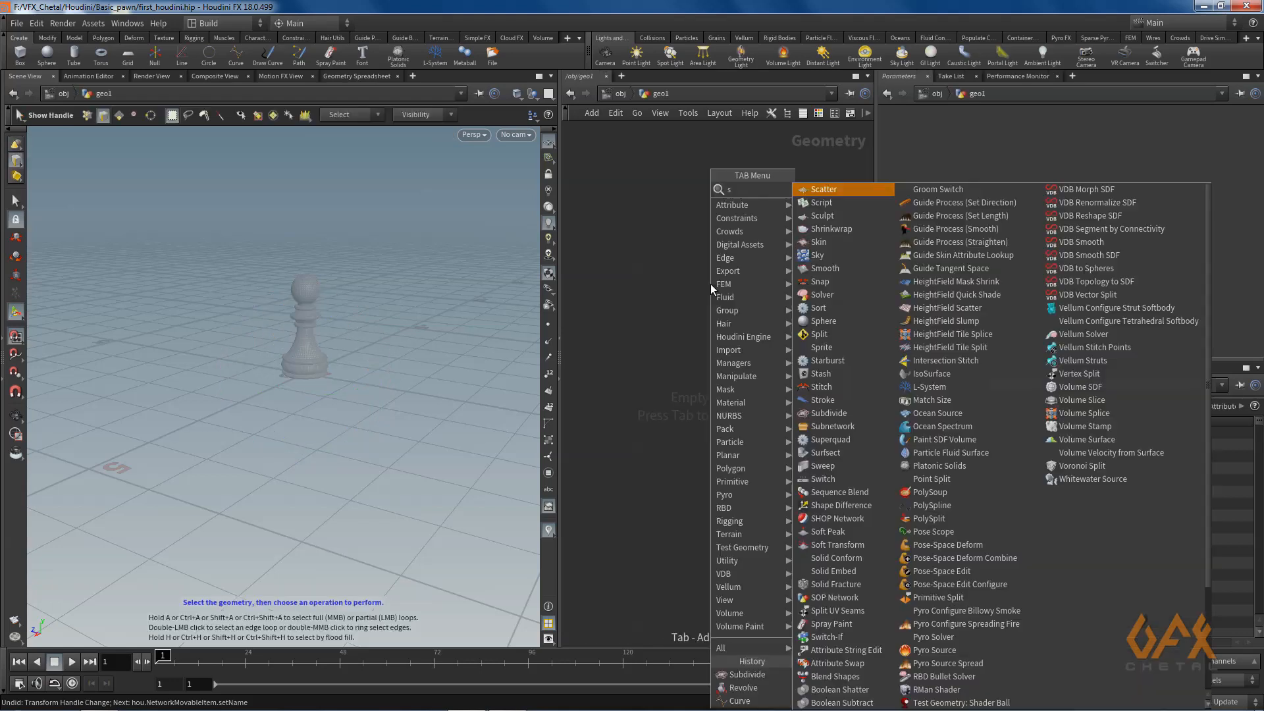
{"action": "type", "text": "phere"}
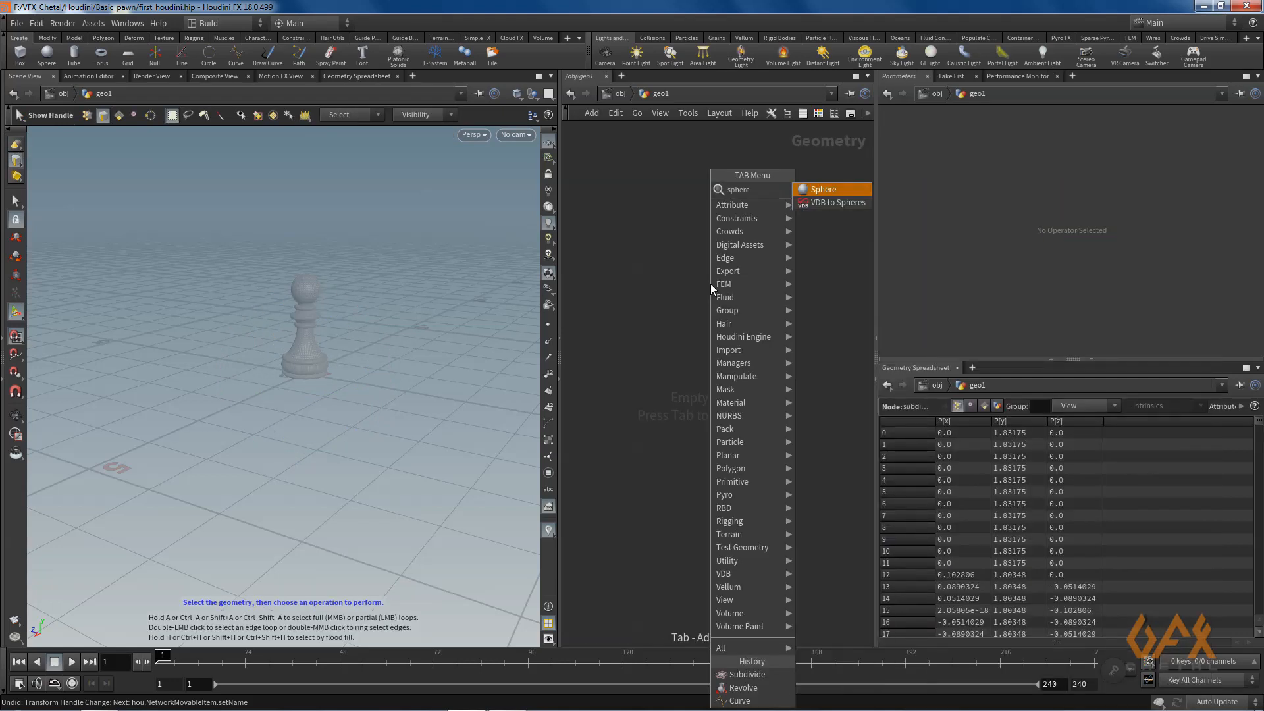
{"action": "key", "text": "Return"}
{"action": "left_click", "coordinate": [709, 283]}
{"action": "left_click", "coordinate": [1001, 132]}
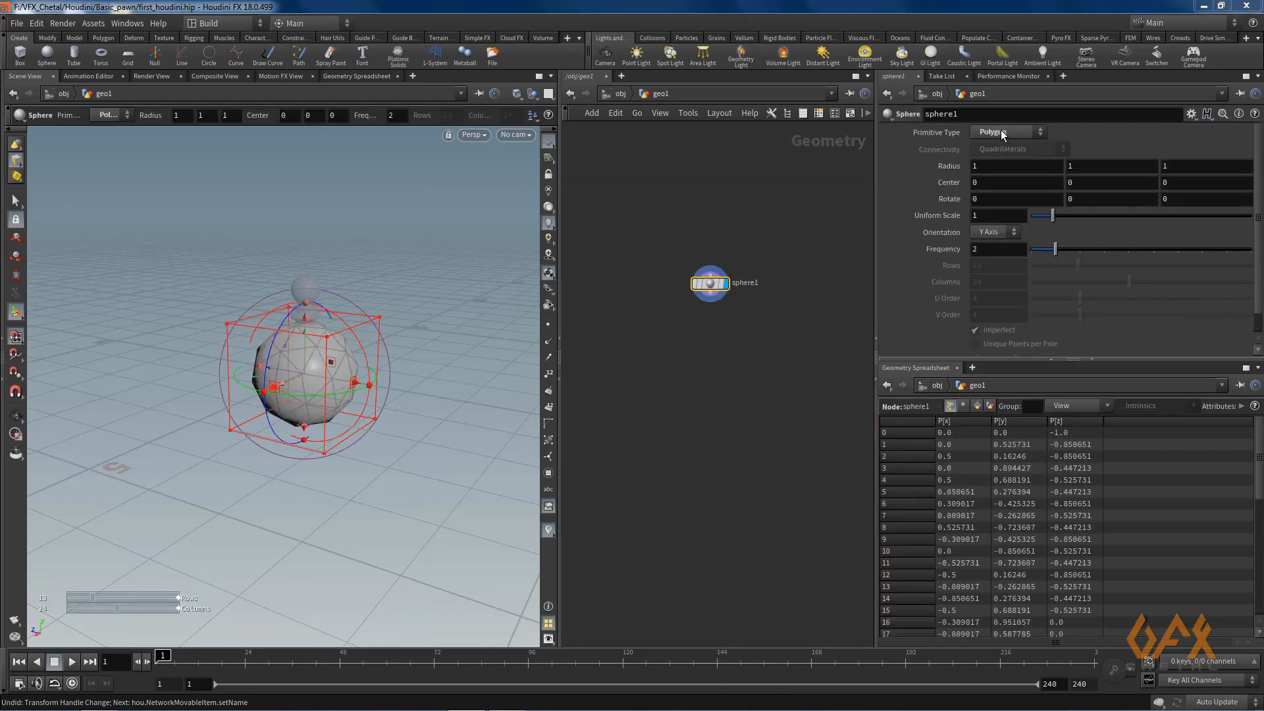
{"action": "left_click", "coordinate": [1001, 132]}
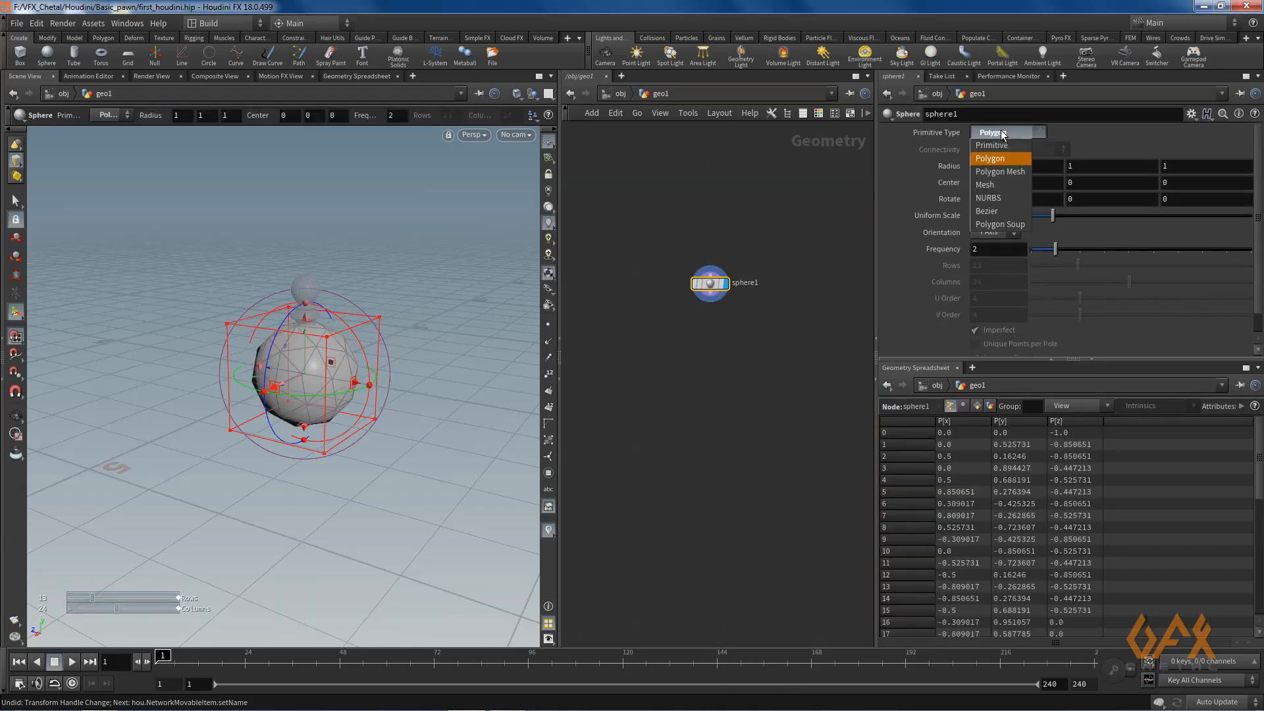
{"action": "left_click", "coordinate": [1000, 172]}
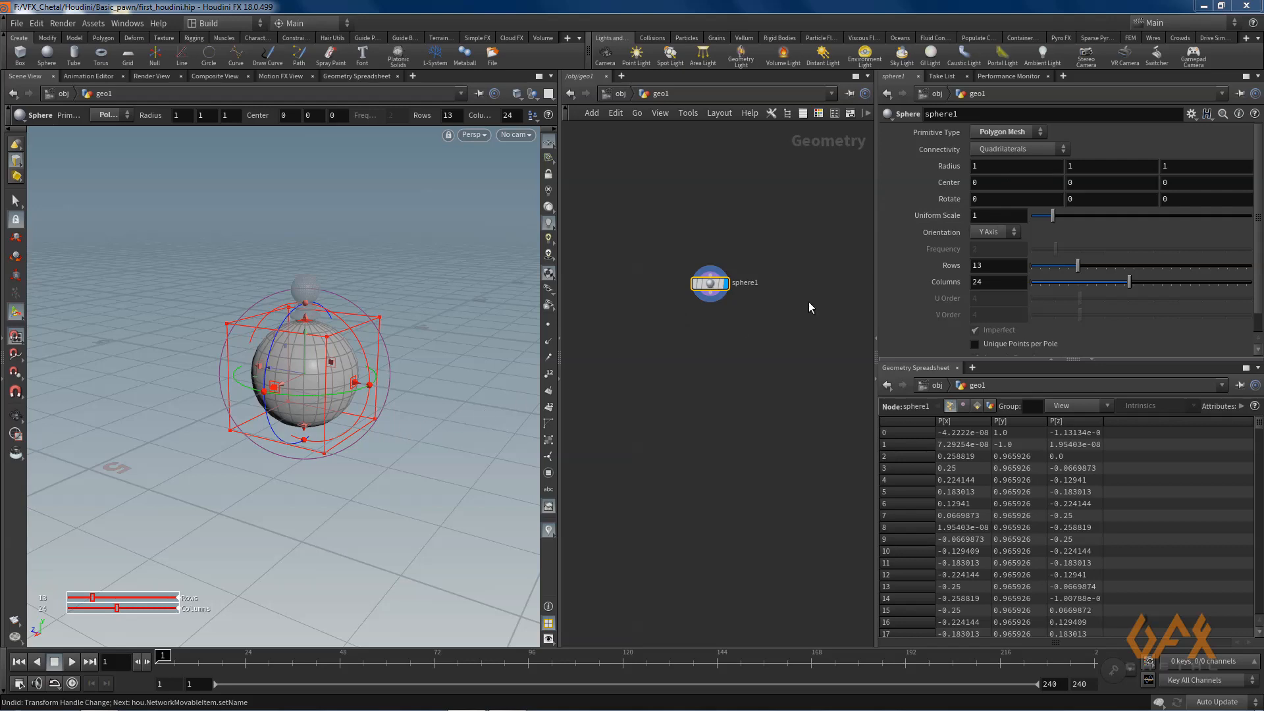
Set the sphere's uniform scale to 3.5 and its mesh to 6 rows and 7 columns
{"action": "left_click", "coordinate": [999, 216]}
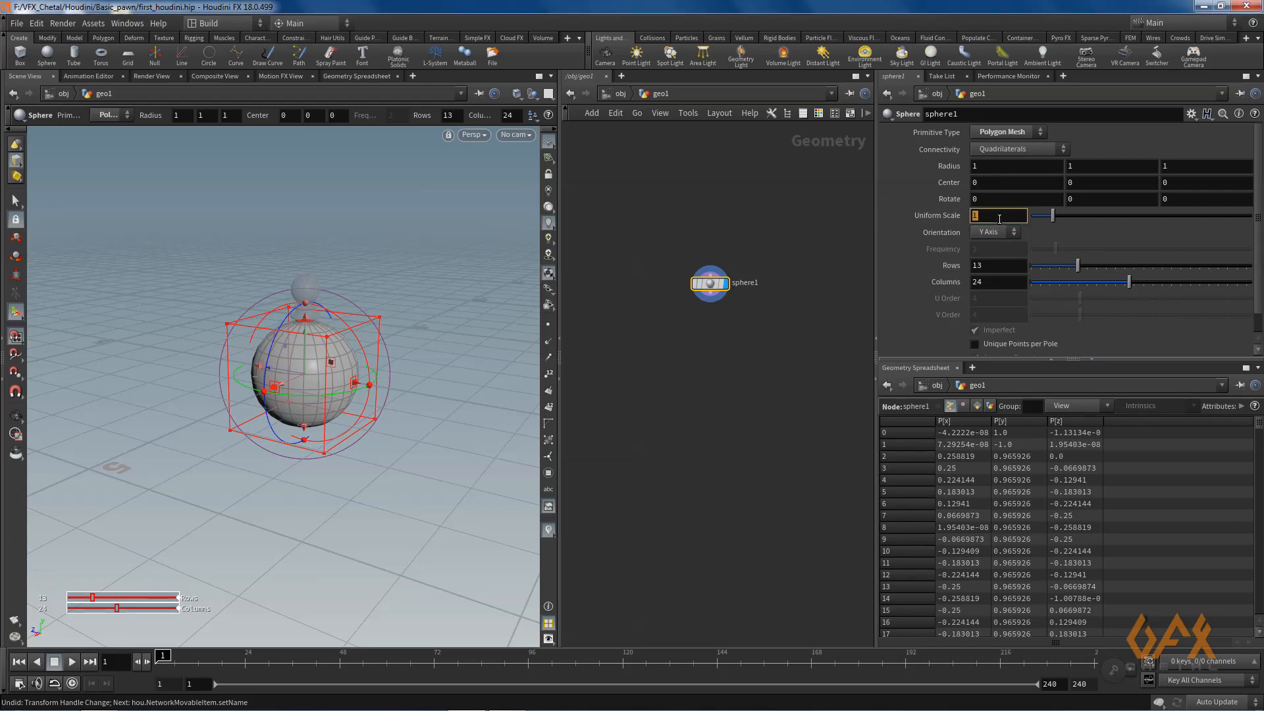
{"action": "type", "text": "3.5"}
{"action": "key", "text": "Return"}
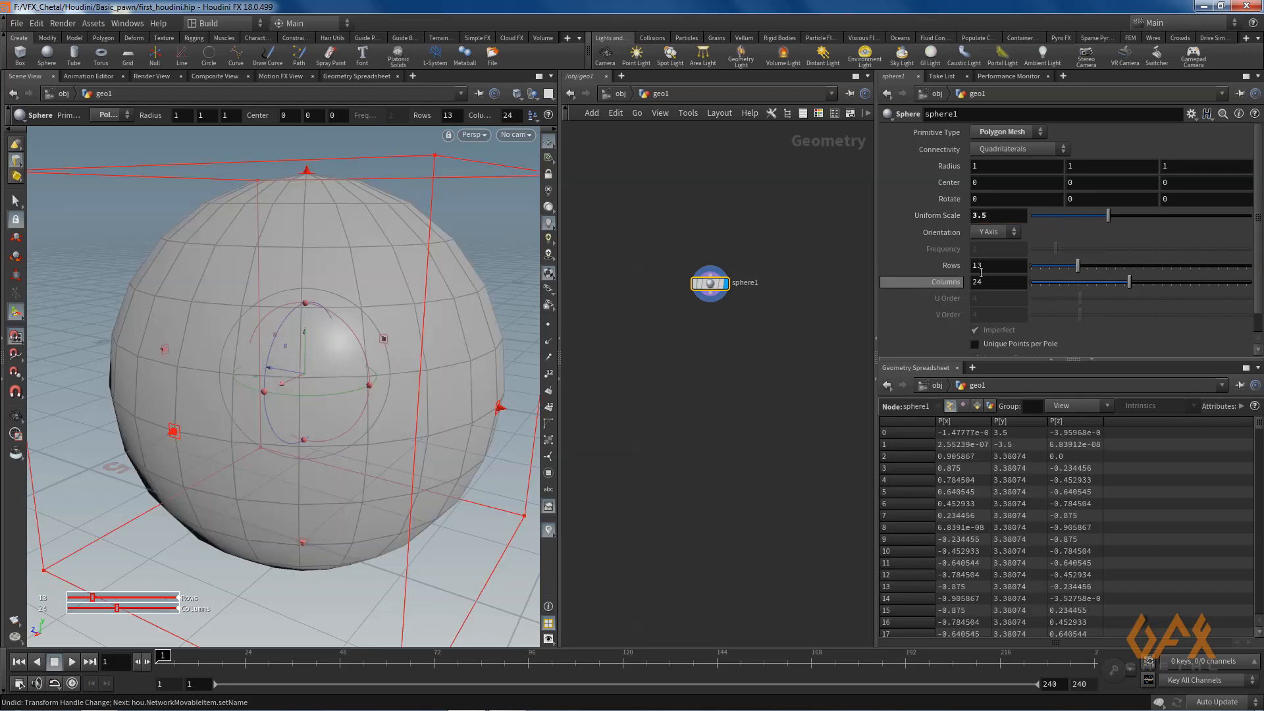
{"action": "left_click", "coordinate": [1012, 268]}
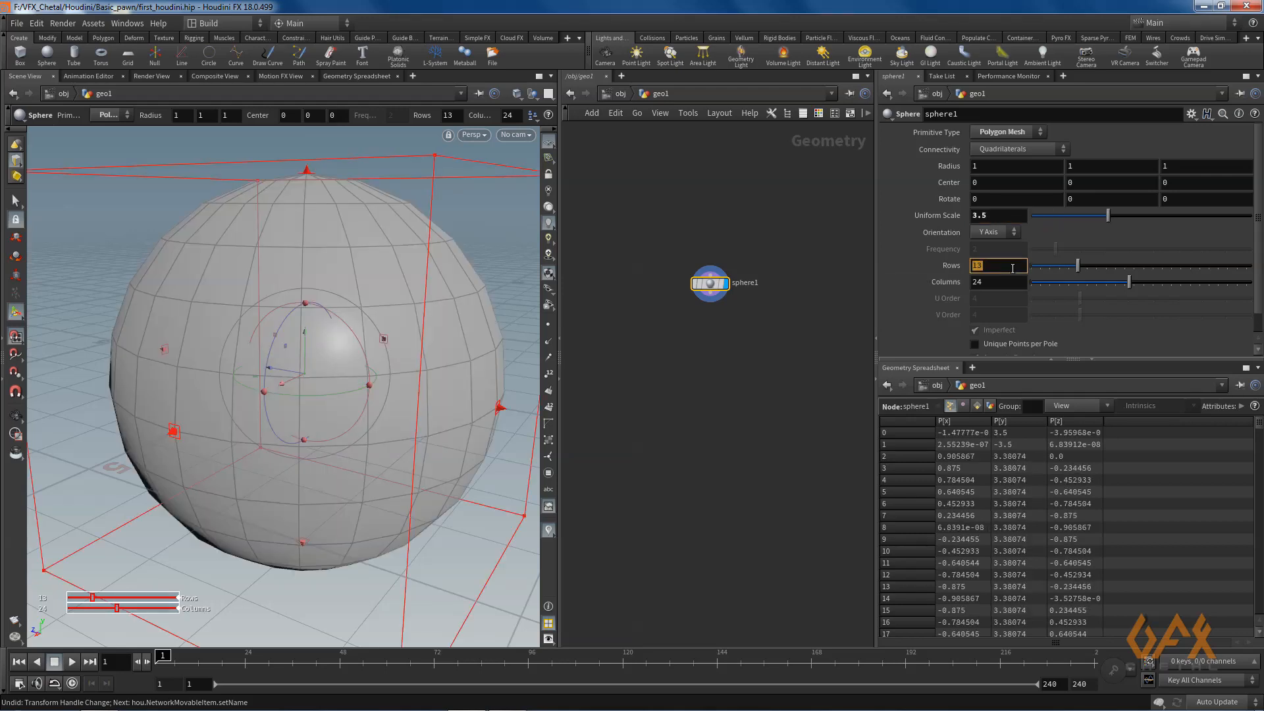
{"action": "type", "text": "6"}
{"action": "left_click", "coordinate": [1010, 282]}
{"action": "type", "text": "7"}
{"action": "key", "text": "Return"}
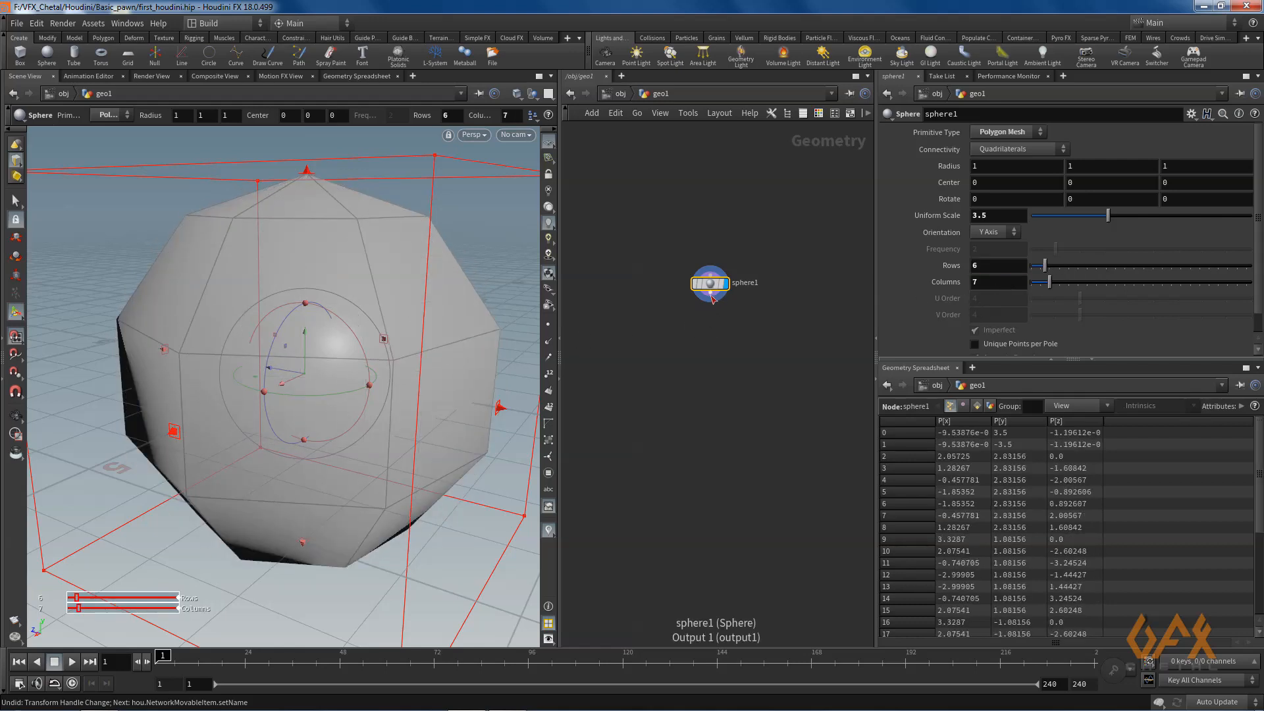
Add a Transform node after the sphere node and make it the displayed output
{"action": "key", "text": "Tab"}
{"action": "type", "text": "transform"}
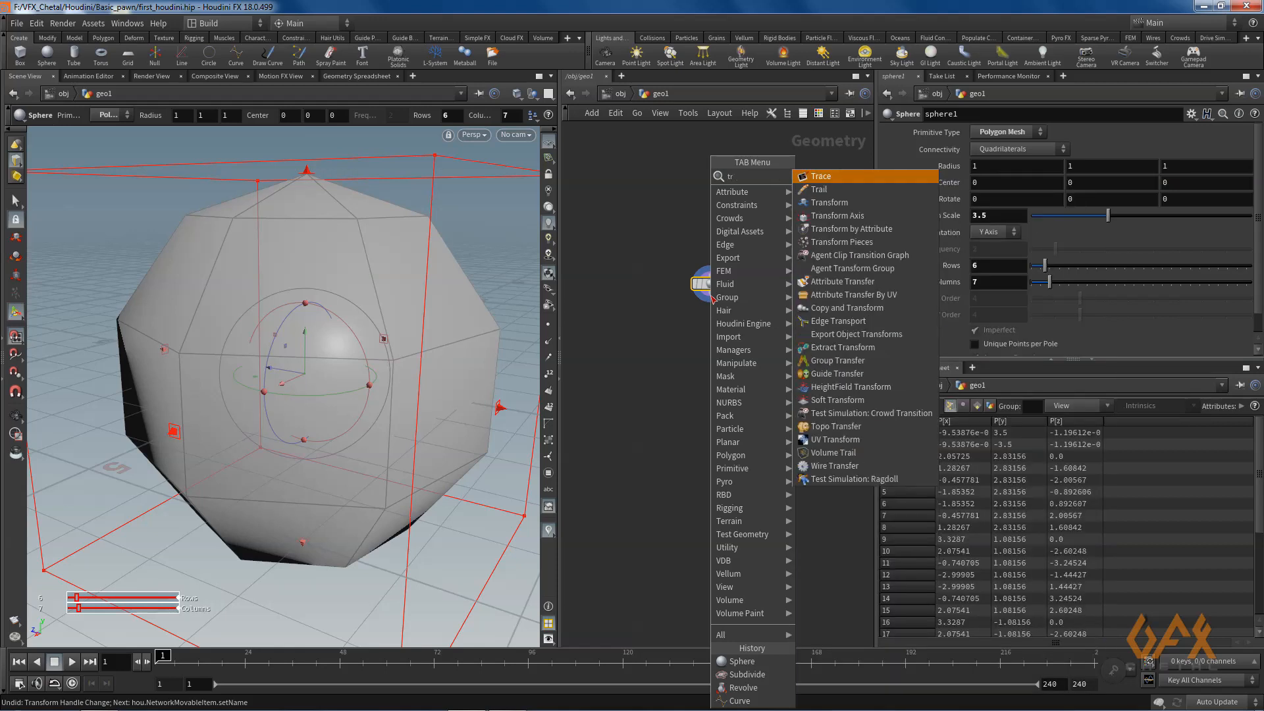
{"action": "key", "text": "Return"}
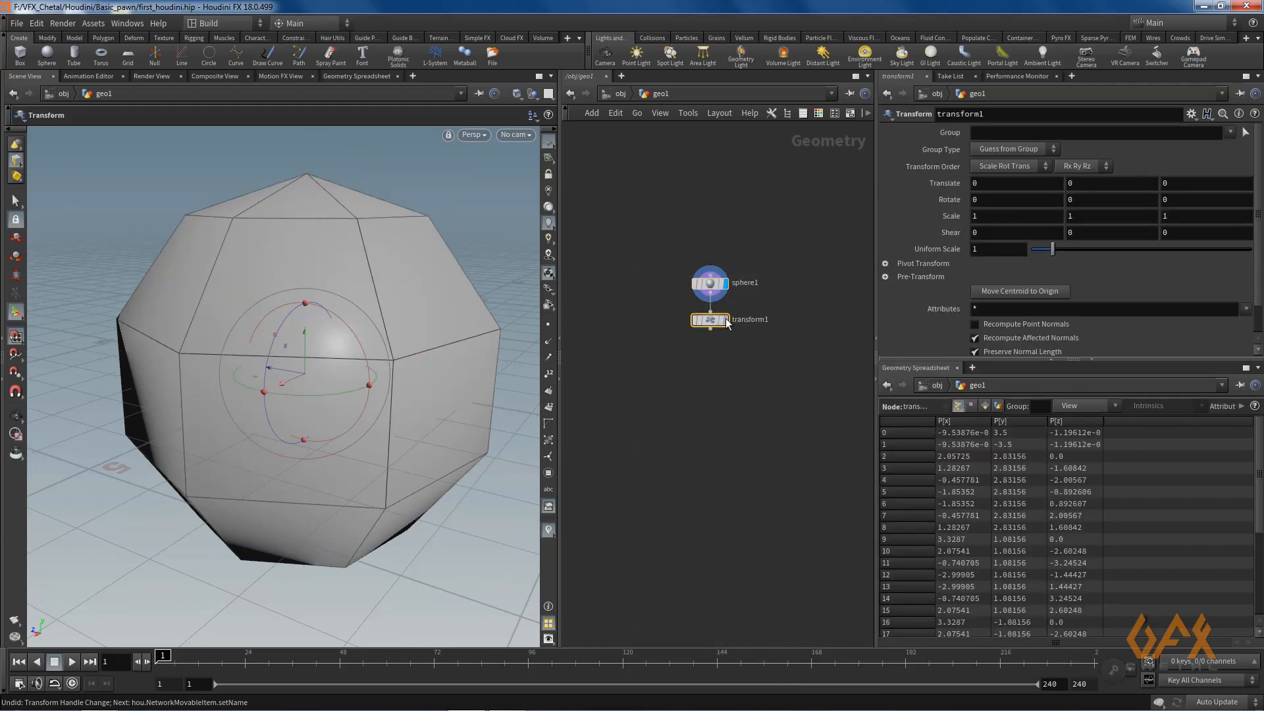
{"action": "left_click", "coordinate": [712, 299]}
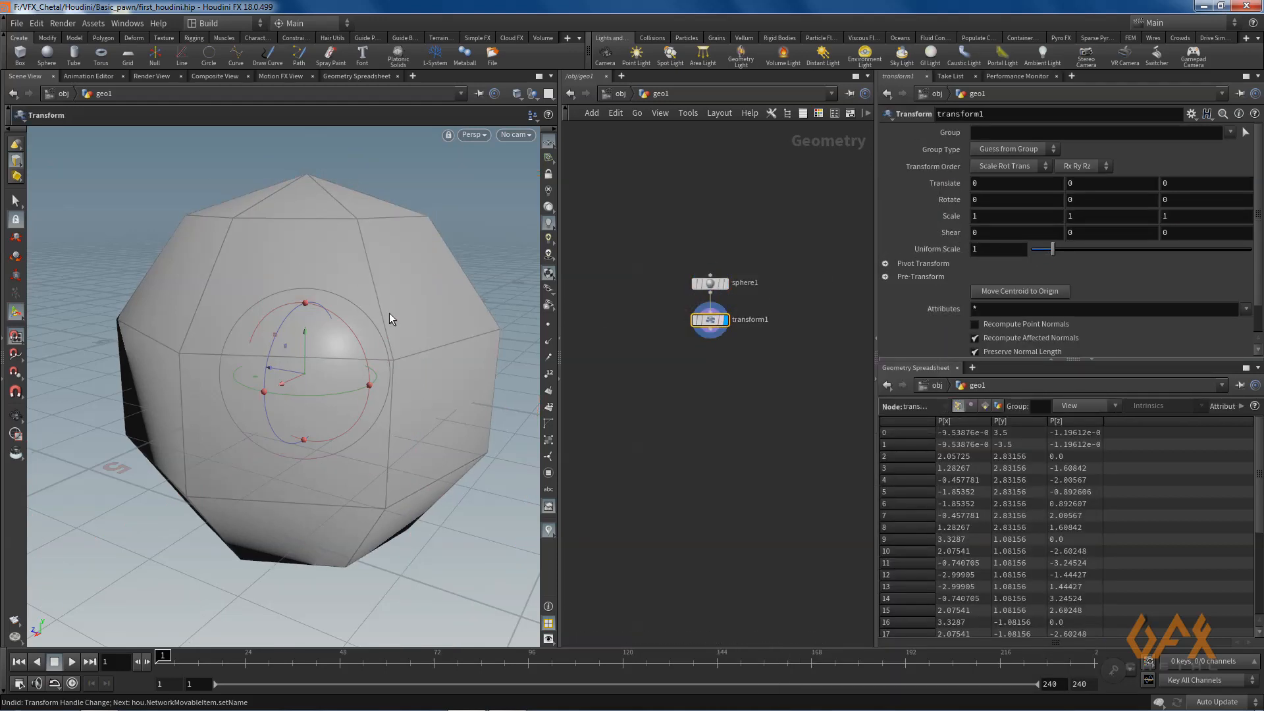
Raise the sphere by setting the Transform node's Y translation to 6
{"action": "key", "text": "Escape"}
{"action": "right_click_drag", "start_coordinate": [415, 292], "coordinate": [322, 349]}
{"action": "key", "text": "Return"}
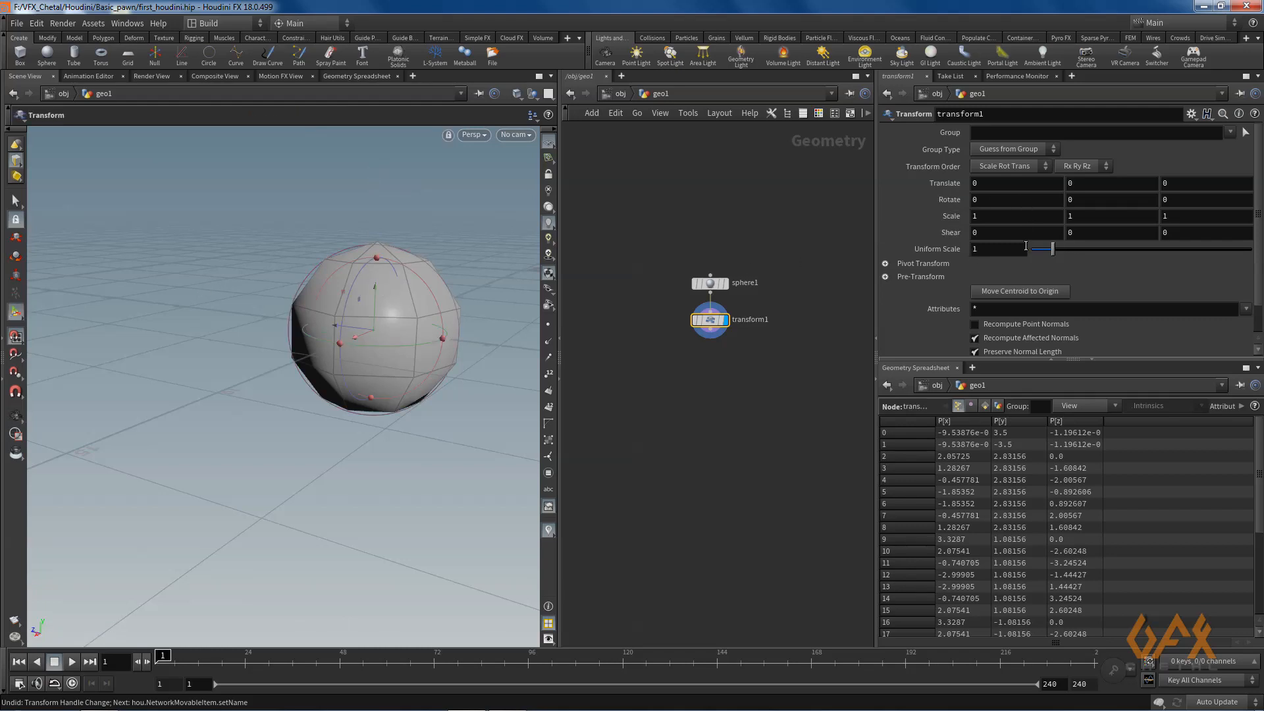
{"action": "left_click", "coordinate": [1085, 190]}
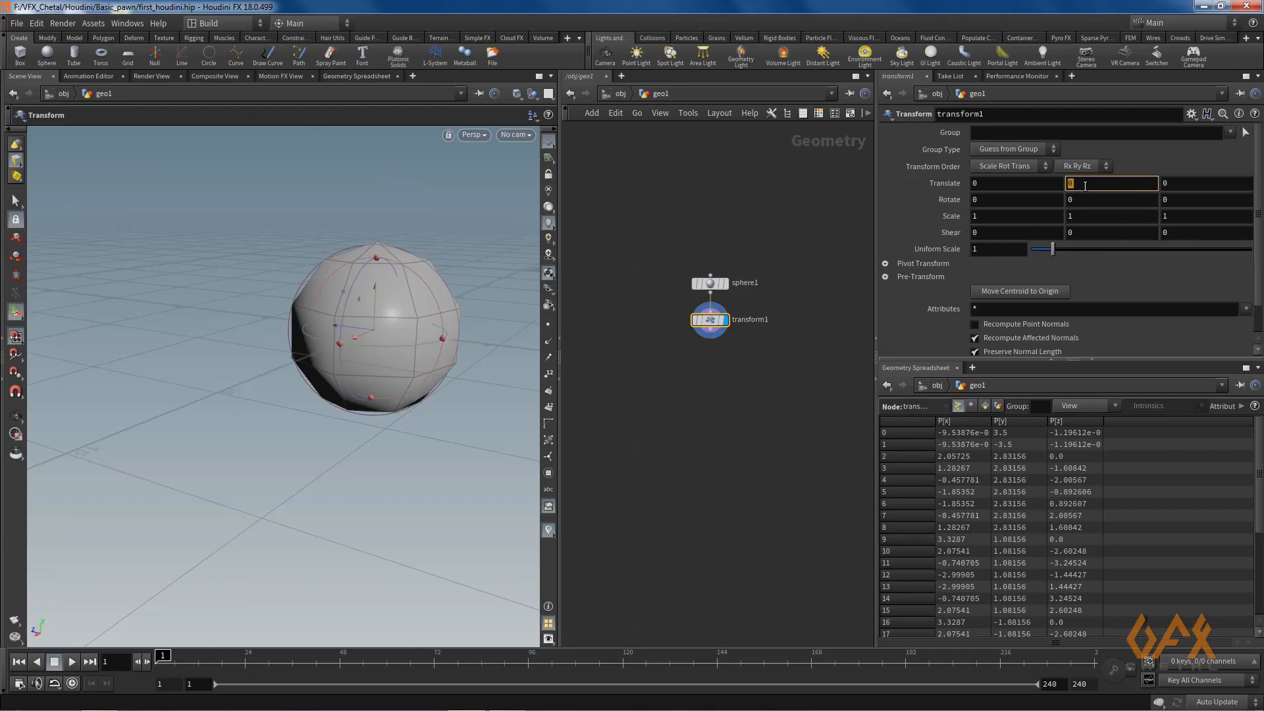
{"action": "key", "text": "Return"}
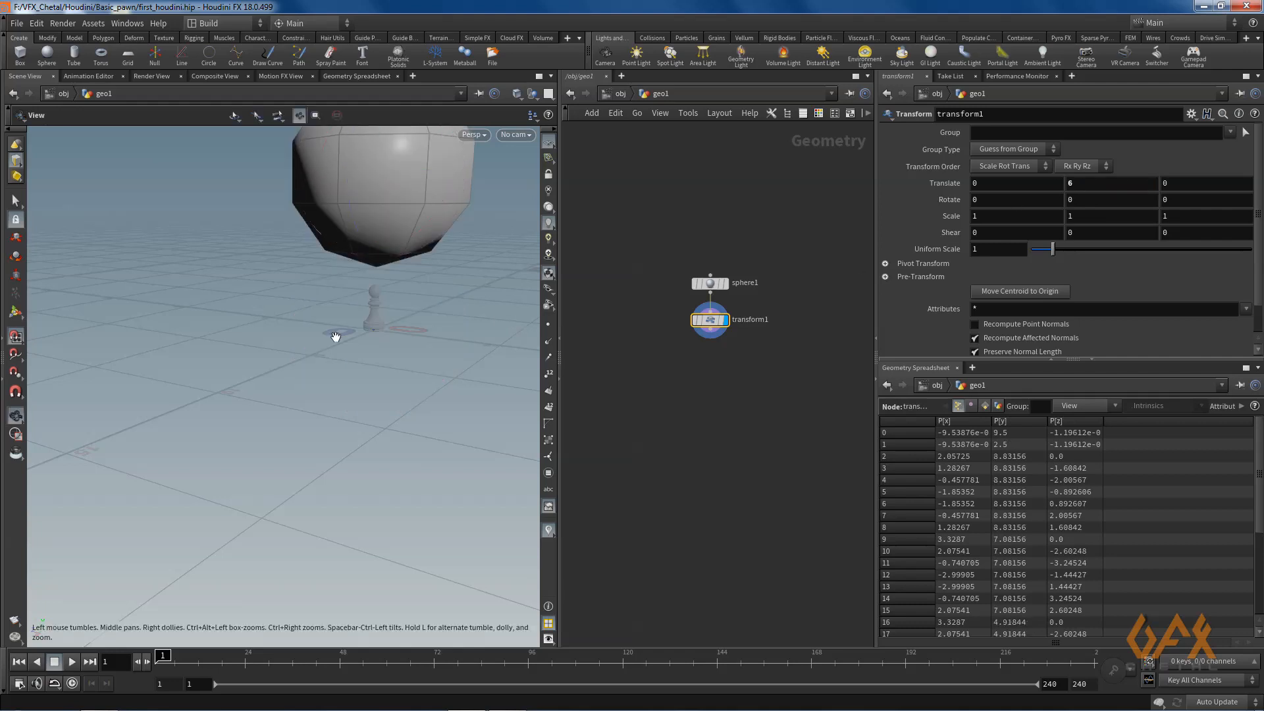
{"action": "right_click_drag", "start_coordinate": [333, 337], "coordinate": [270, 362], "text": "alt"}
{"action": "left_click_drag", "start_coordinate": [270, 361], "coordinate": [325, 363], "text": "alt"}
{"action": "key", "text": "Return"}
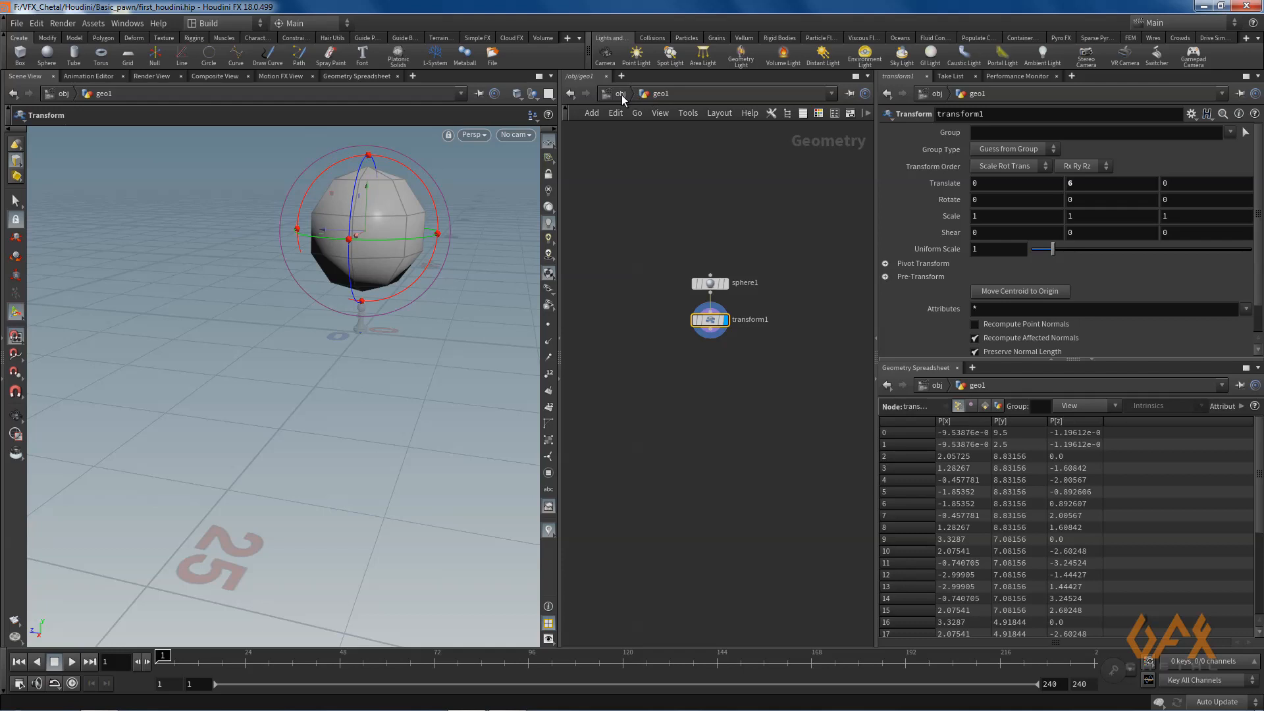
Return to the object level and deselect the sphere's geo1 object
{"action": "left_click", "coordinate": [620, 94]}
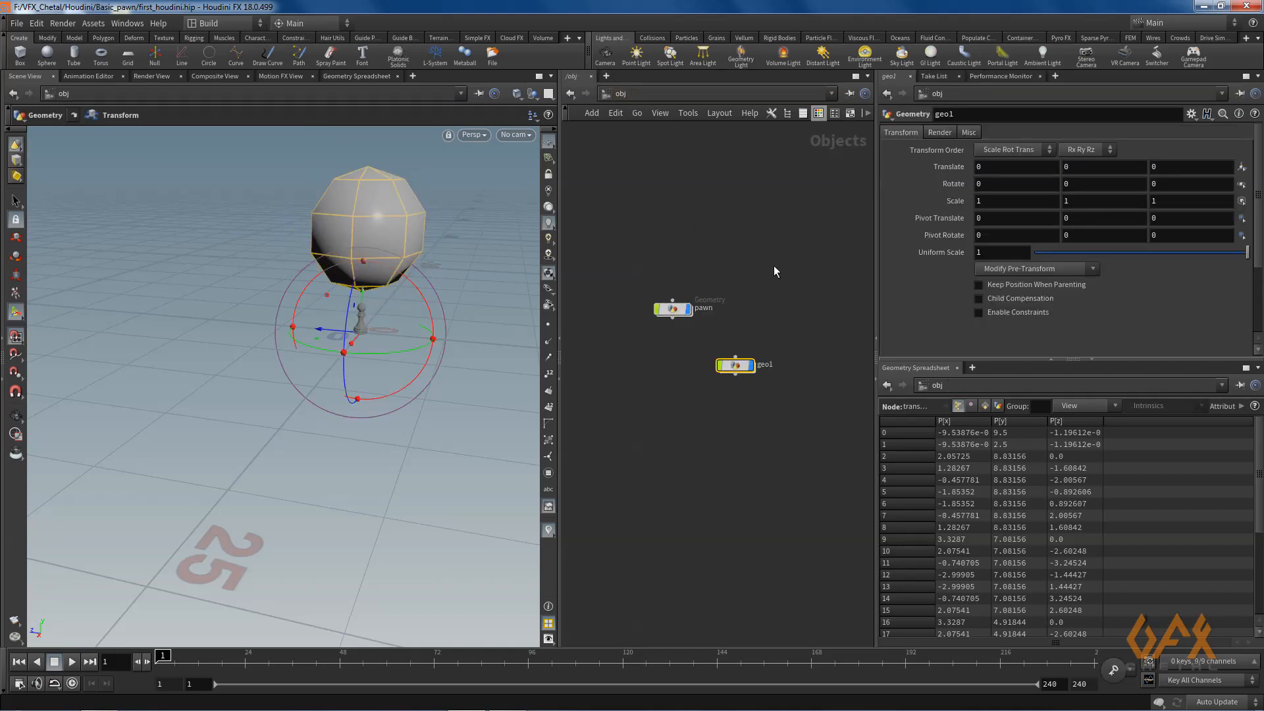
{"action": "middle_click_drag", "start_coordinate": [703, 269], "coordinate": [694, 248], "text": "alt"}
{"action": "right_click_drag", "start_coordinate": [694, 248], "coordinate": [763, 249], "text": "alt"}
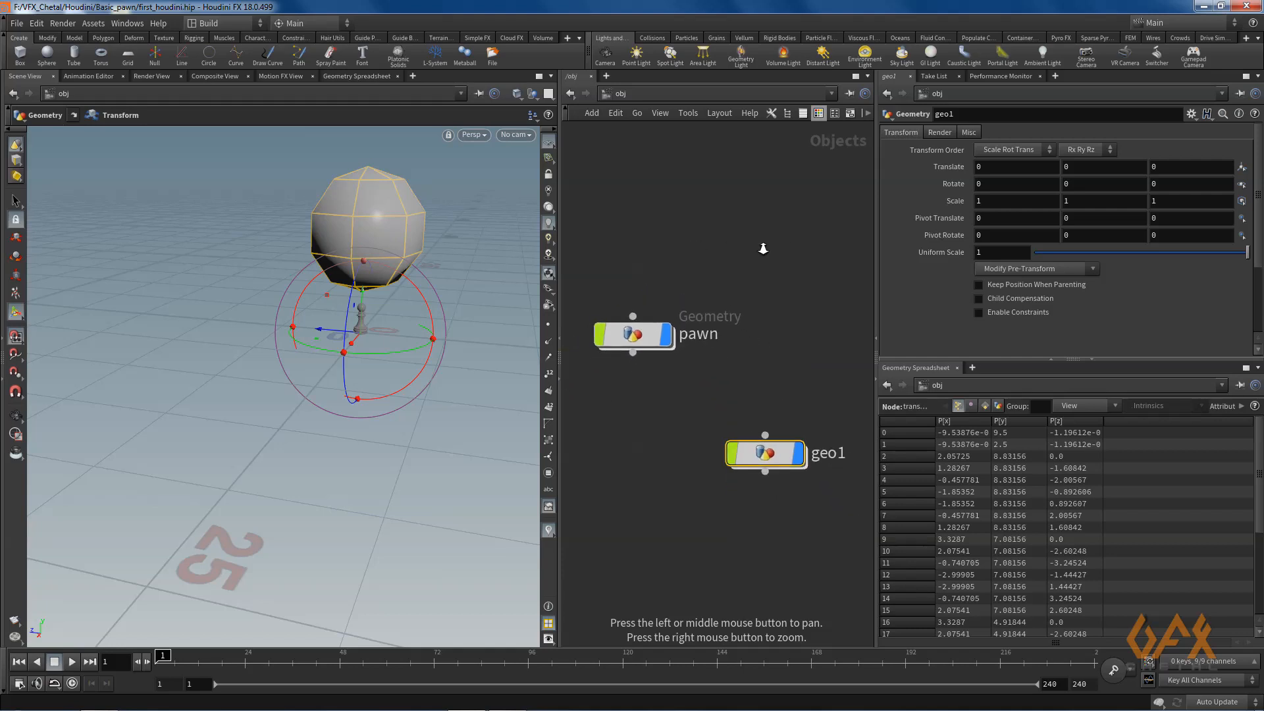
{"action": "middle_click_drag", "start_coordinate": [736, 251], "coordinate": [750, 205], "text": "alt"}
{"action": "right_click_drag", "start_coordinate": [752, 224], "coordinate": [689, 229], "text": "alt"}
{"action": "middle_click_drag", "start_coordinate": [689, 228], "coordinate": [665, 332], "text": "alt"}
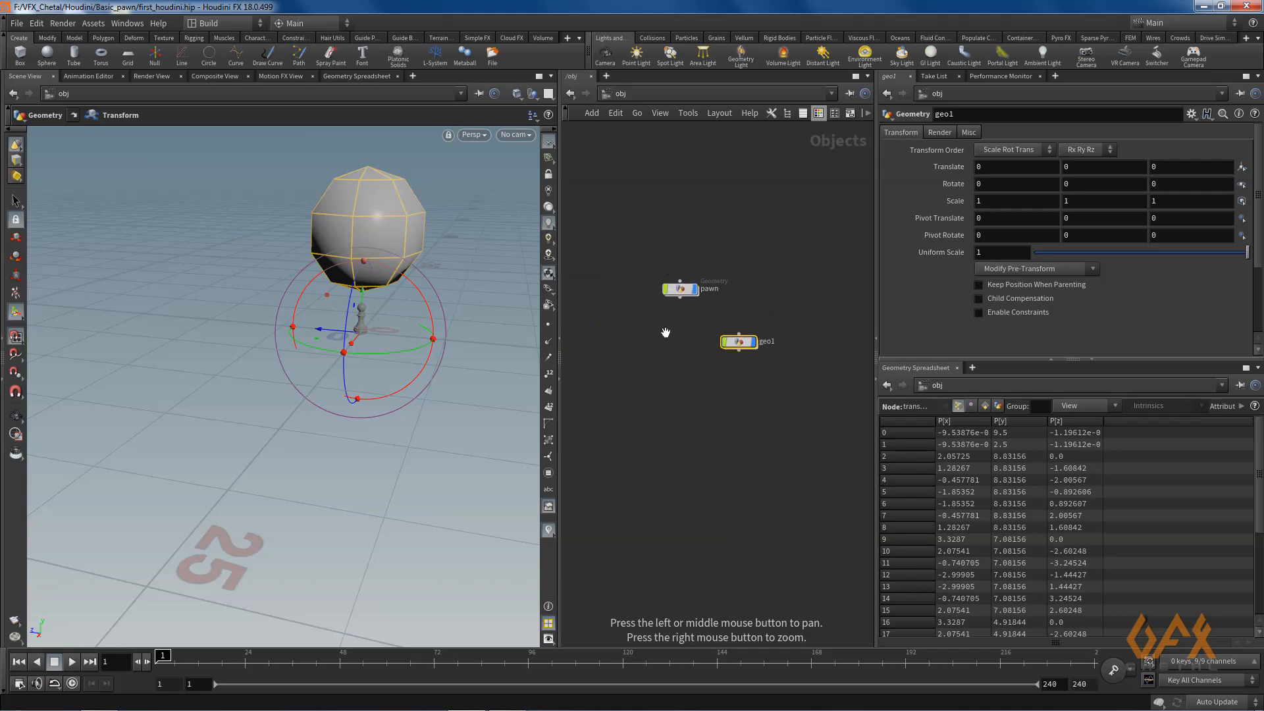
{"action": "left_click", "coordinate": [667, 346]}
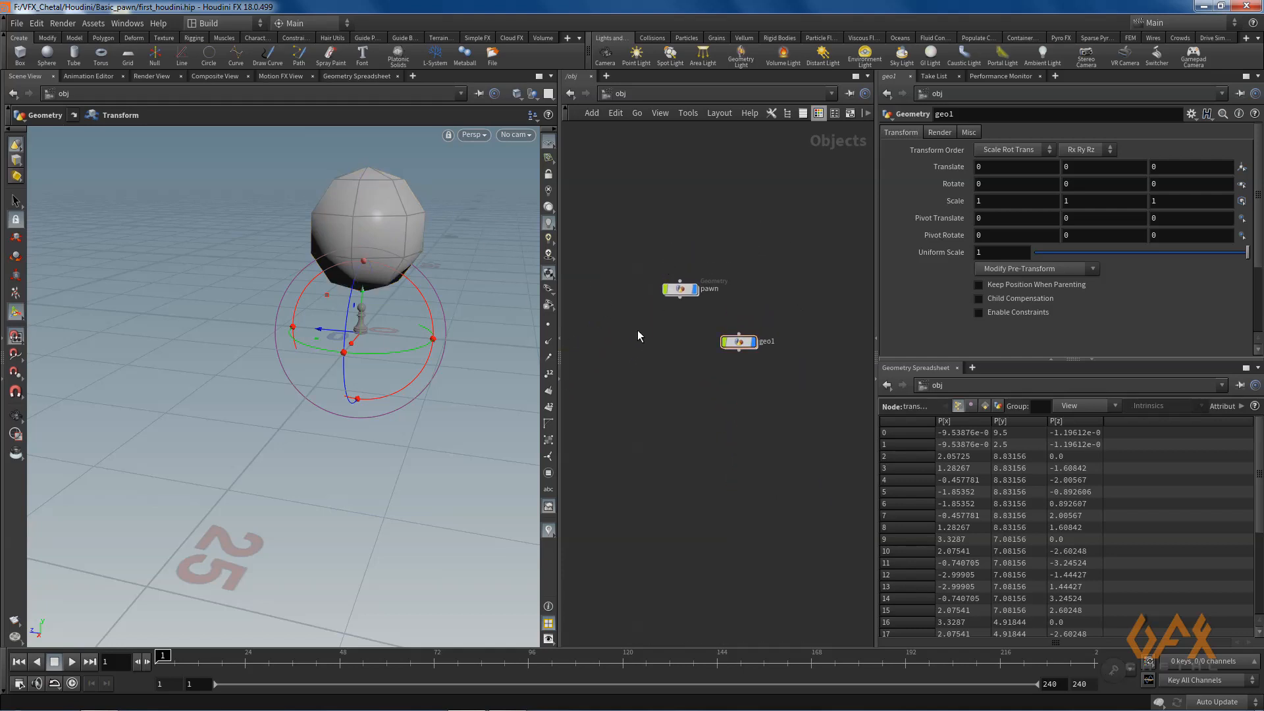
{"action": "right_click_drag", "start_coordinate": [180, 288], "coordinate": [263, 299], "text": "alt"}
{"action": "middle_click_drag", "start_coordinate": [263, 298], "coordinate": [231, 352], "text": "alt"}
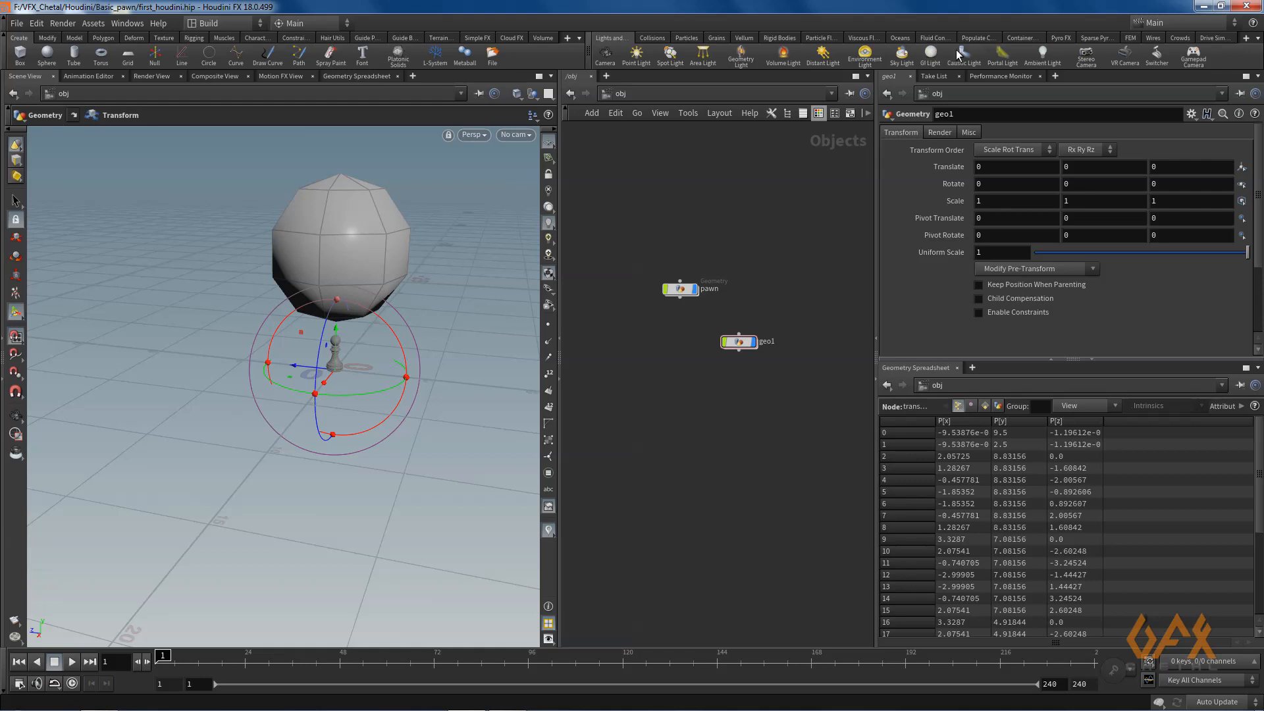
Create RBD Instanced Objects using the sphere's points as instance locations and the pawn as the instanced object
{"action": "left_click", "coordinate": [791, 39]}
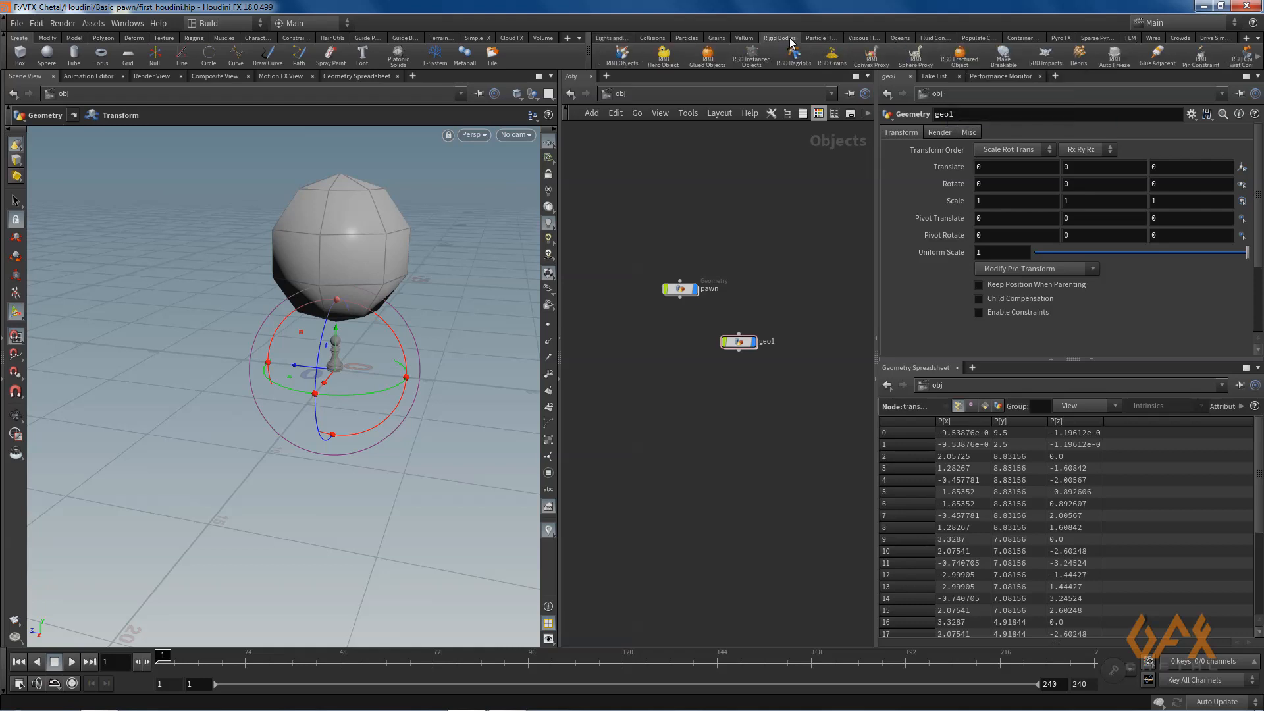
{"action": "left_click", "coordinate": [754, 56]}
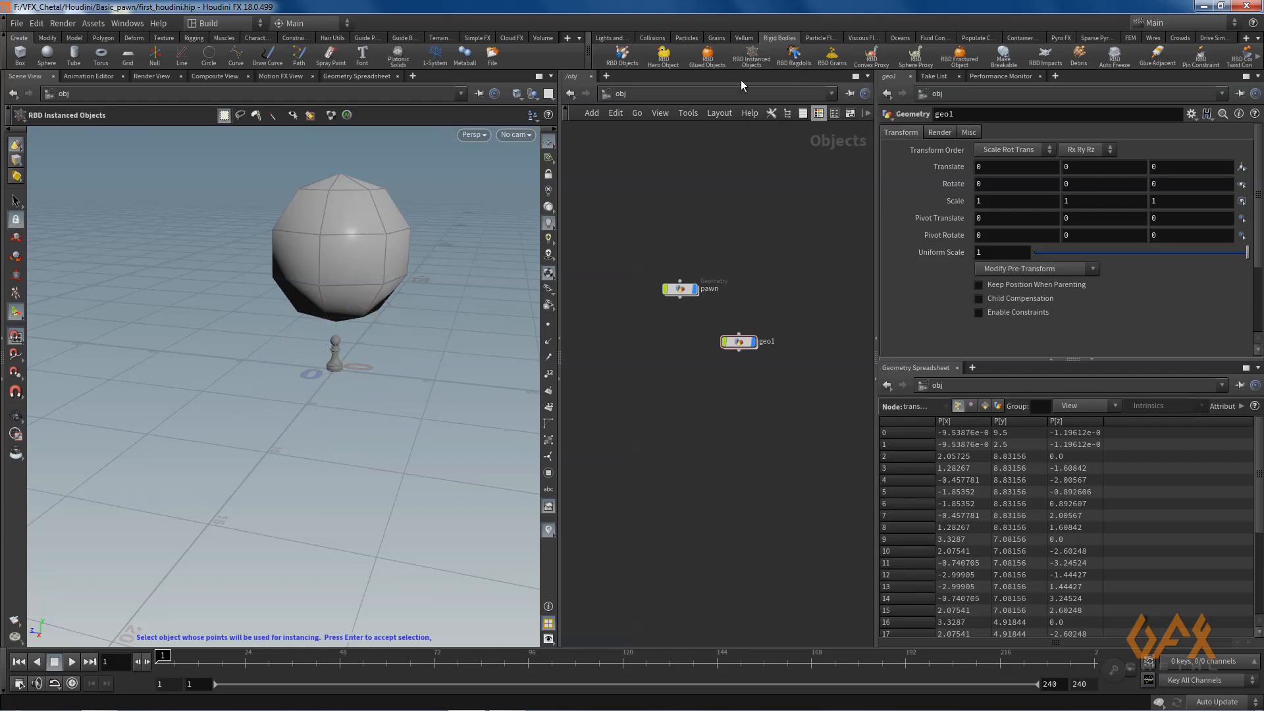
{"action": "left_click", "coordinate": [351, 218]}
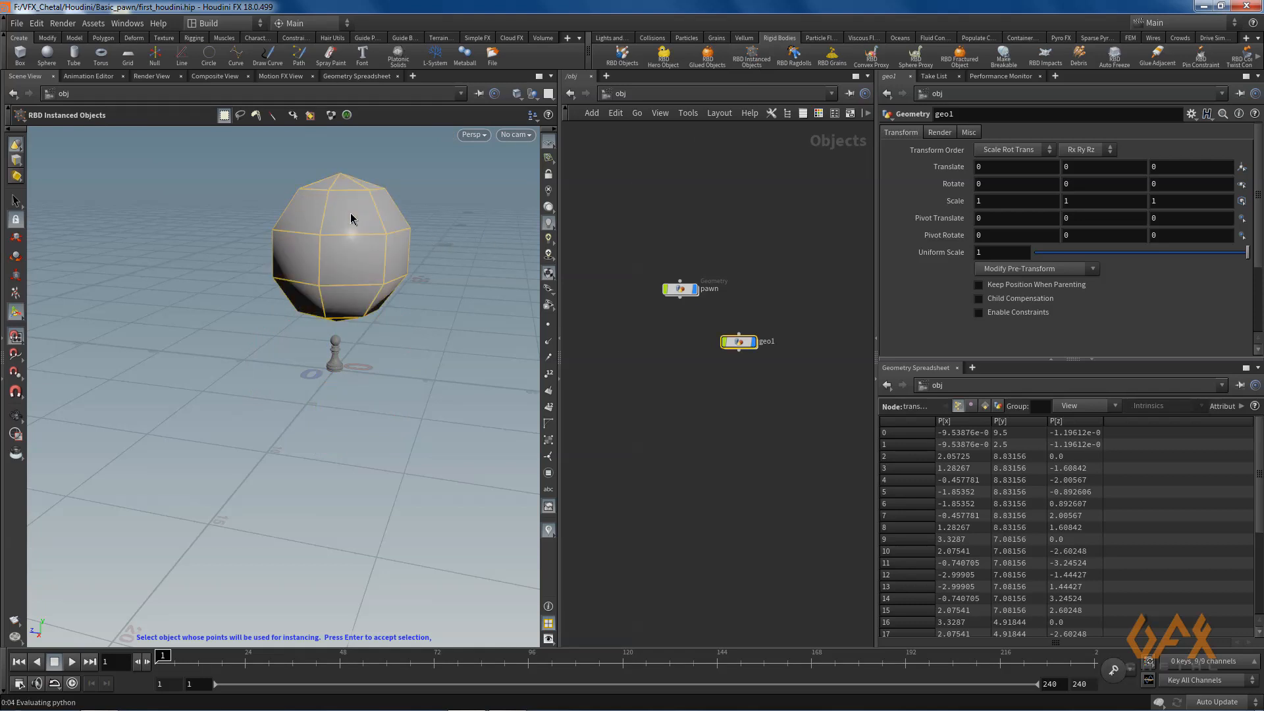
{"action": "key", "text": "Return"}
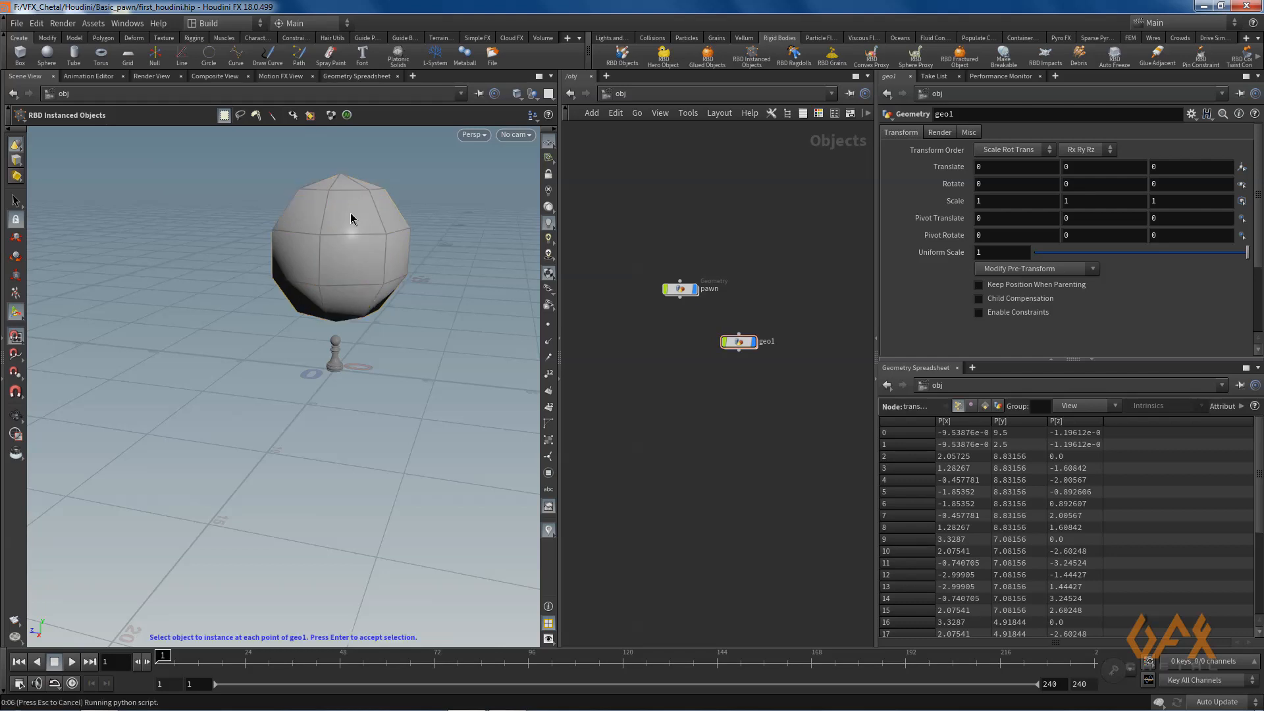
{"action": "left_click", "coordinate": [335, 358]}
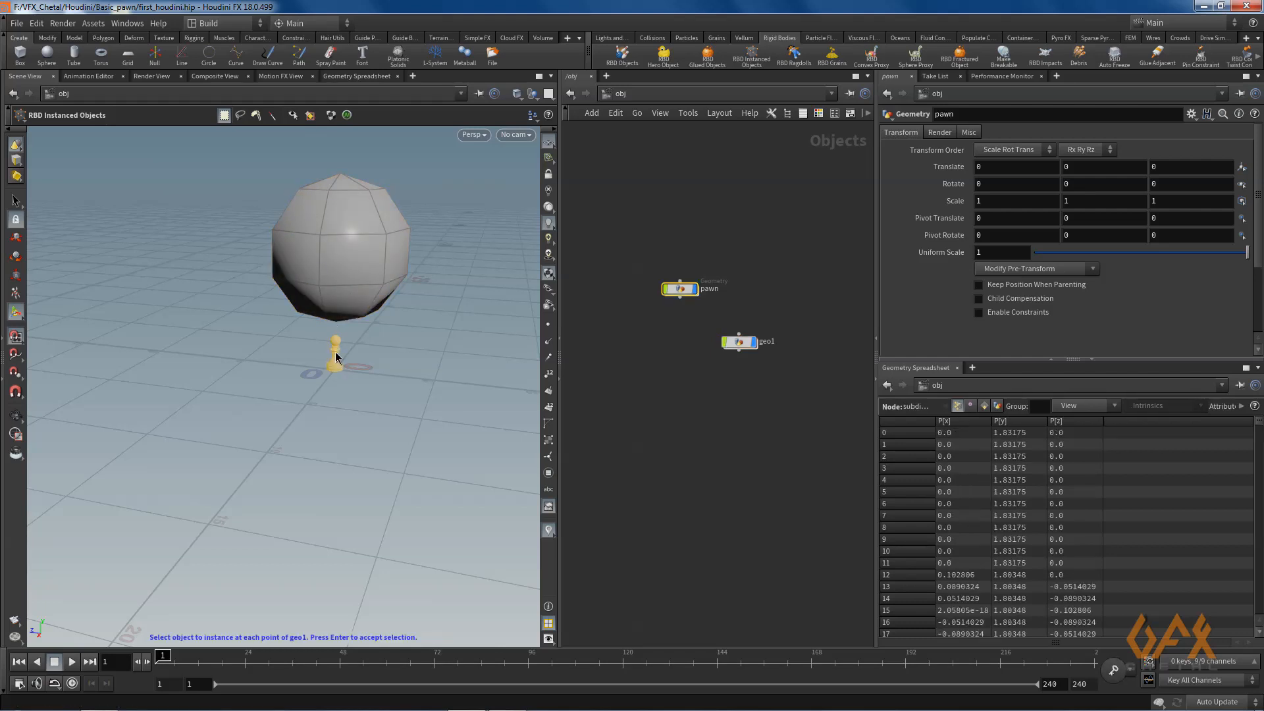
{"action": "key", "text": "Return"}
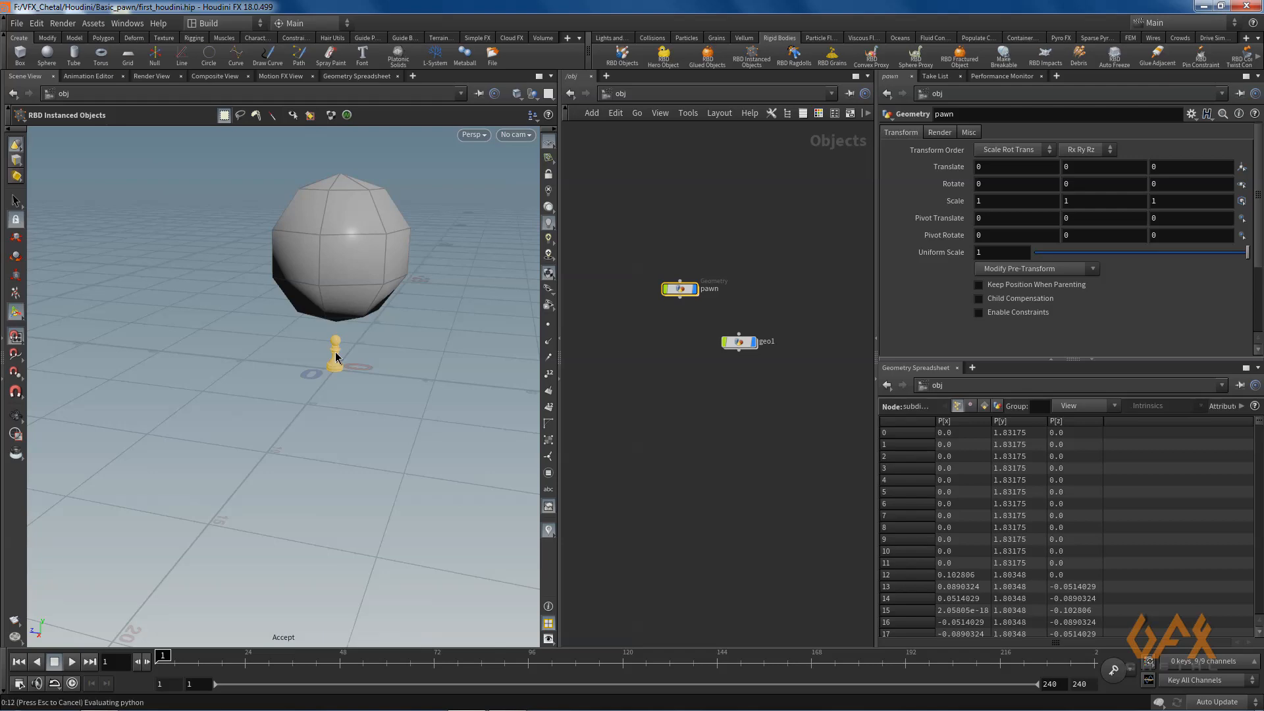
Examine from several angles how the pawn copies are arranged around the sphere's points
{"action": "key", "text": "Escape"}
{"action": "left_click_drag", "start_coordinate": [244, 311], "coordinate": [209, 299]}
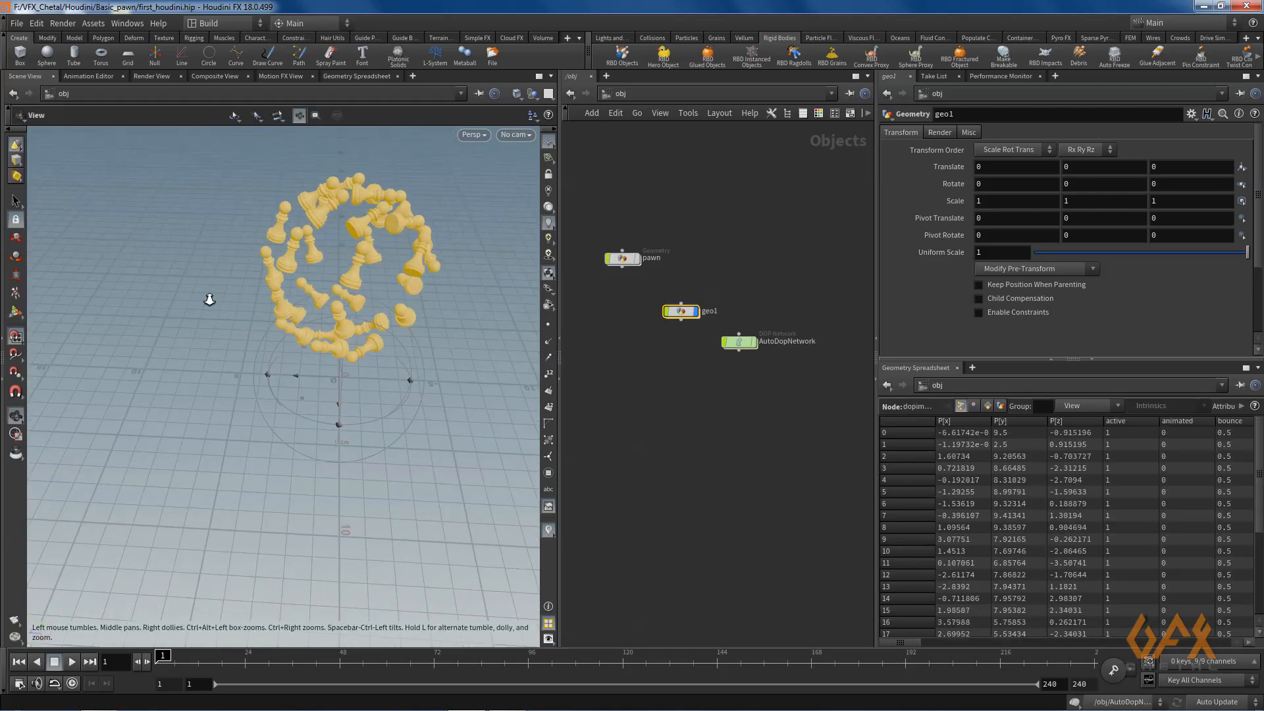
{"action": "right_click_drag", "start_coordinate": [209, 299], "coordinate": [310, 299]}
{"action": "middle_click_drag", "start_coordinate": [273, 325], "coordinate": [197, 353]}
{"action": "right_click_drag", "start_coordinate": [309, 338], "coordinate": [254, 362]}
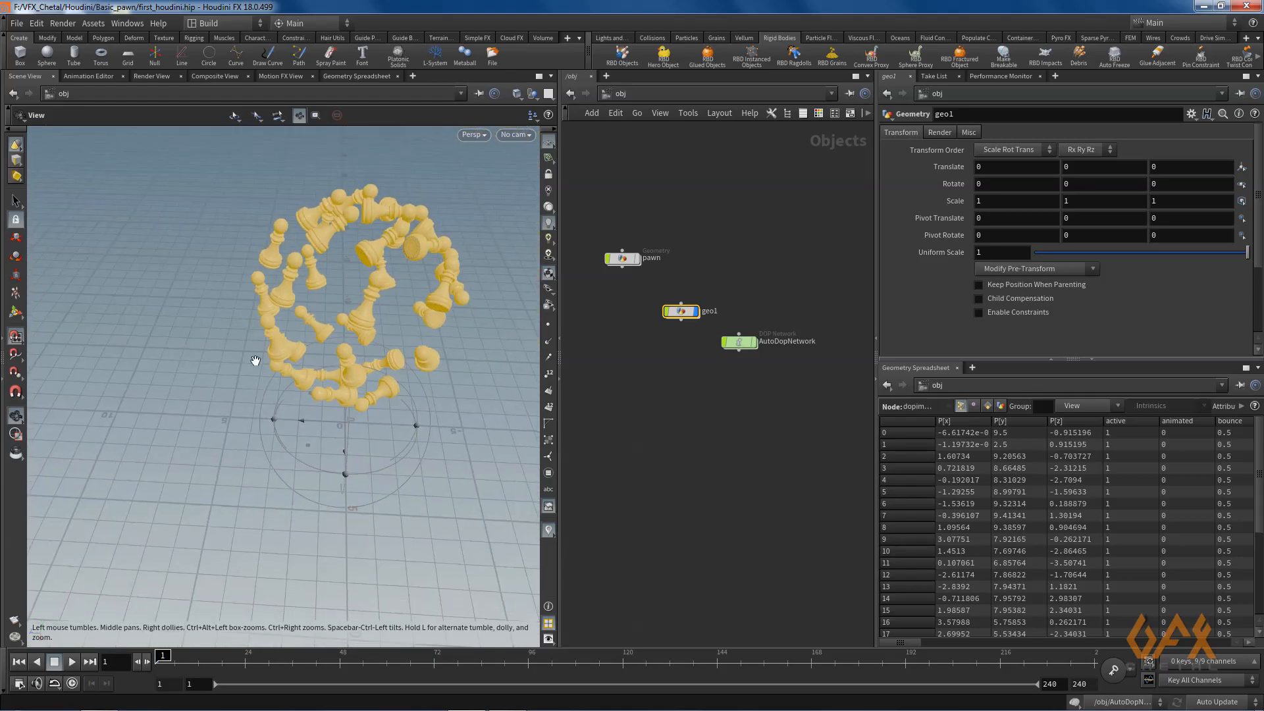
{"action": "mouse_move", "coordinate": [293, 352]}
{"action": "left_mouse_down"}
{"action": "mouse_move", "coordinate": [333, 335]}
{"action": "mouse_move", "coordinate": [276, 343]}
{"action": "left_mouse_up"}
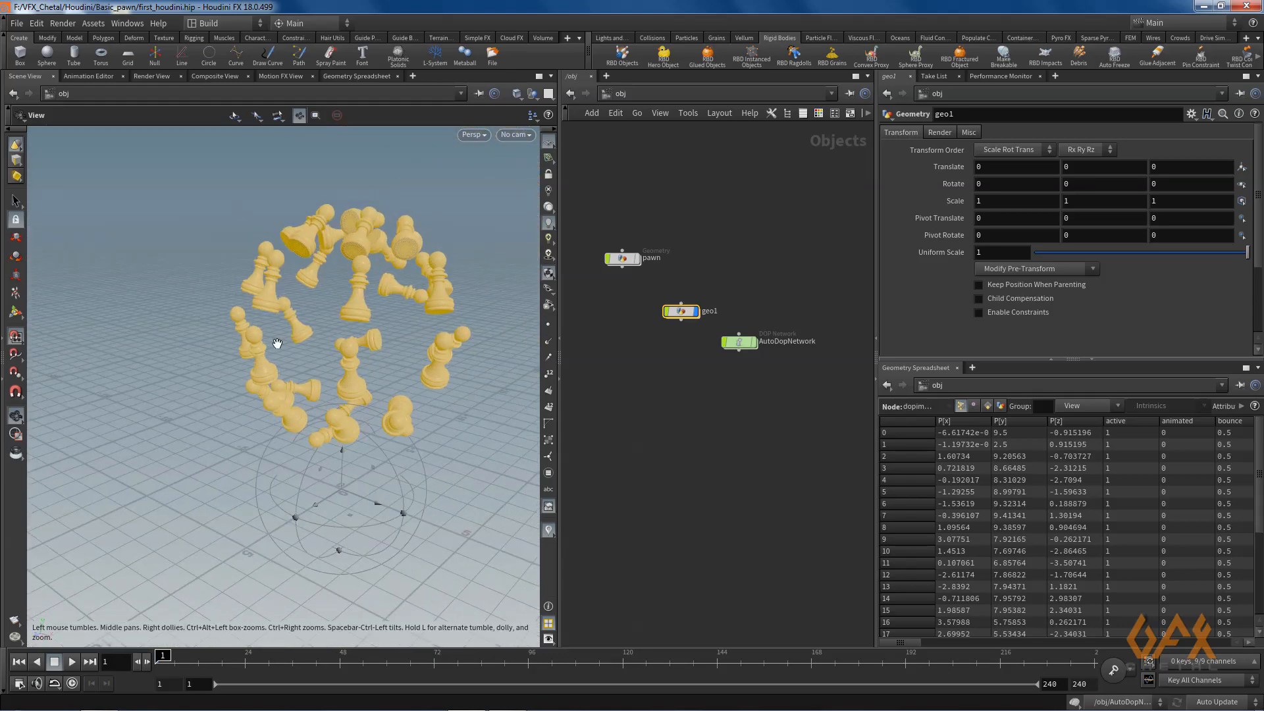
{"action": "left_click_drag", "start_coordinate": [301, 414], "coordinate": [349, 375]}
{"action": "key", "text": "Return"}
Inspect the nodes inside AutoDopNetwork and return to the object level
{"action": "mouse_move", "coordinate": [741, 348]}
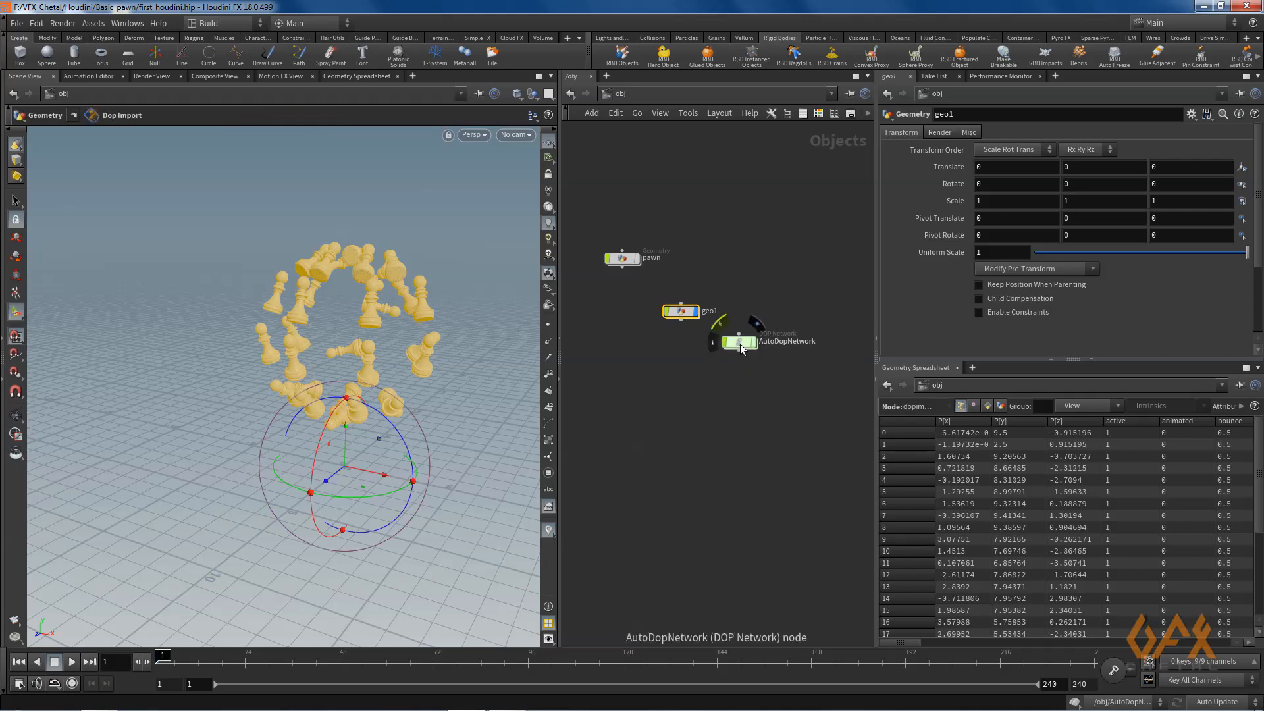
{"action": "double_click", "coordinate": [740, 342]}
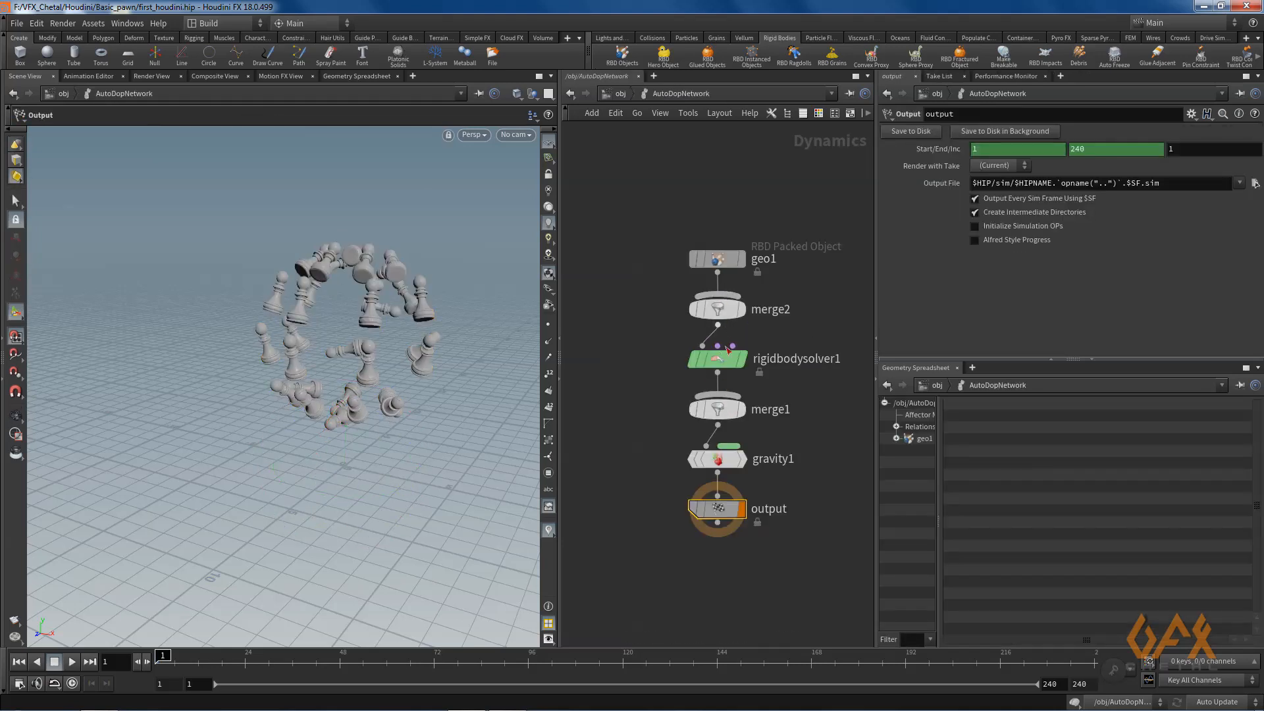
{"action": "left_click", "coordinate": [622, 93]}
Add a Ground Plane collision object for the falling pawns to the simulation
{"action": "middle_click_drag", "start_coordinate": [626, 335], "coordinate": [668, 297]}
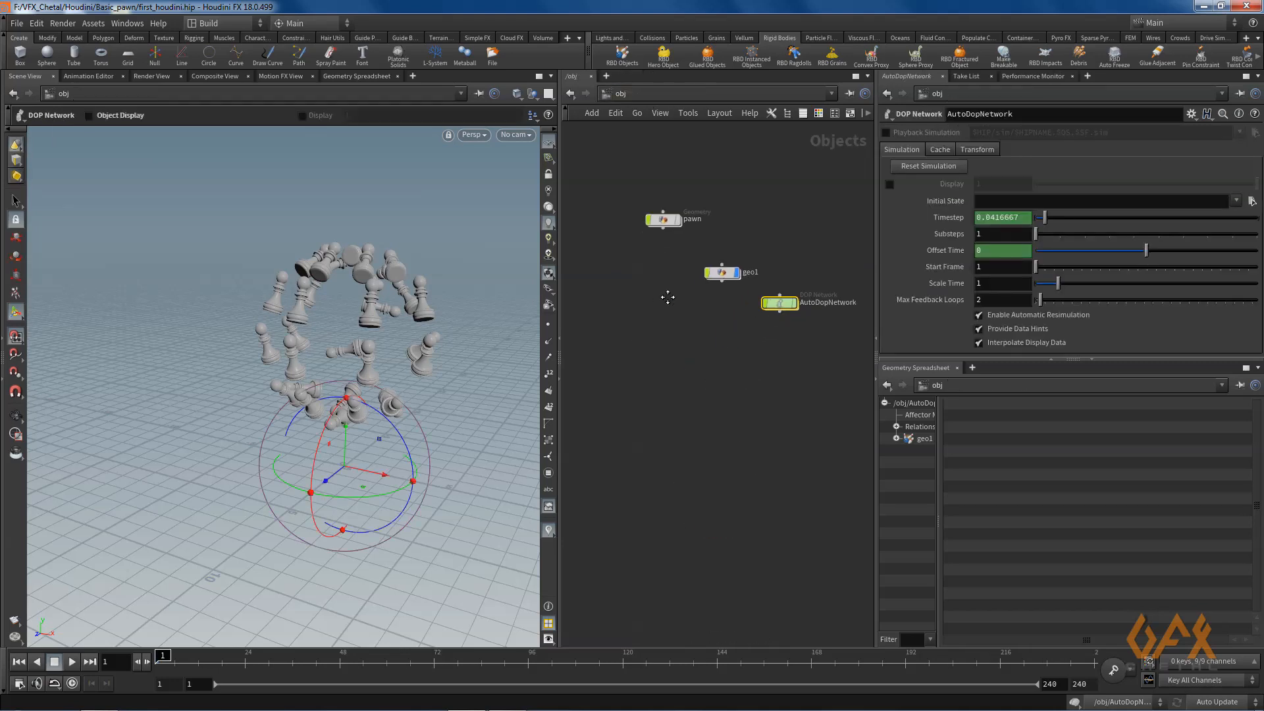
{"action": "left_click", "coordinate": [652, 38]}
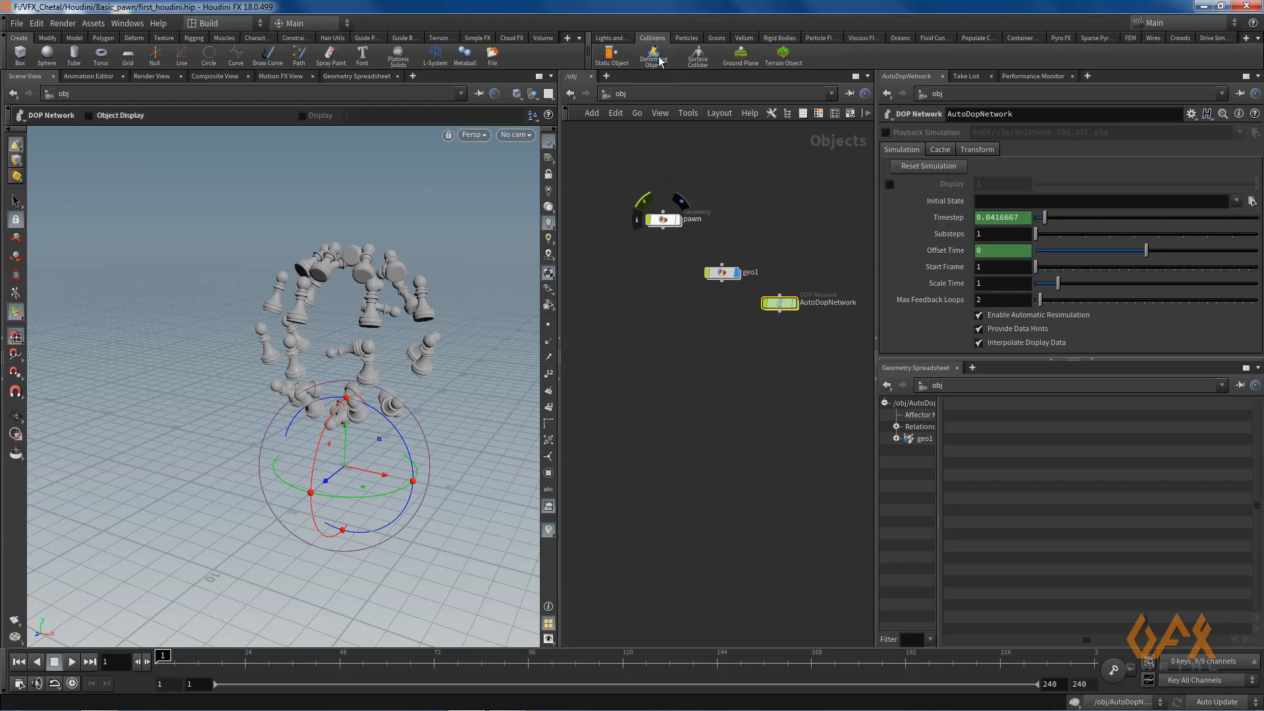
{"action": "left_click", "coordinate": [742, 56]}
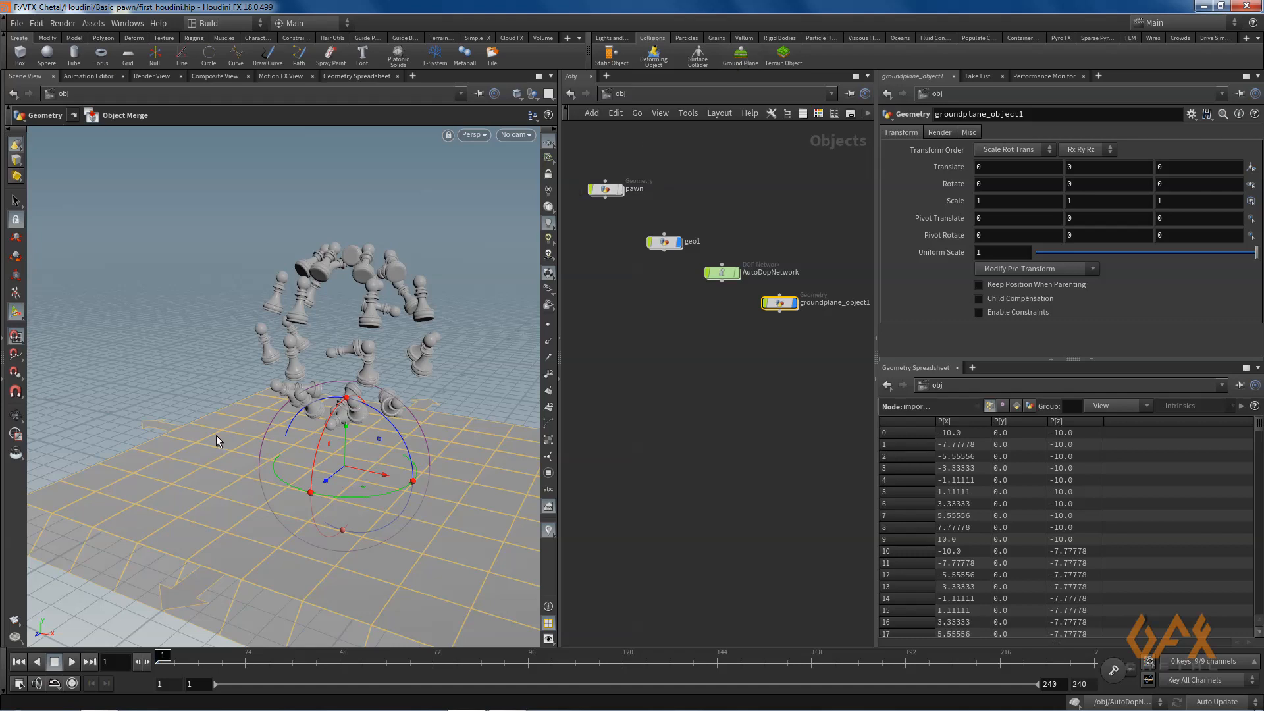
Play the rigid body simulation up to frame 50 and examine the fallen pawns up close
{"action": "left_click", "coordinate": [73, 660]}
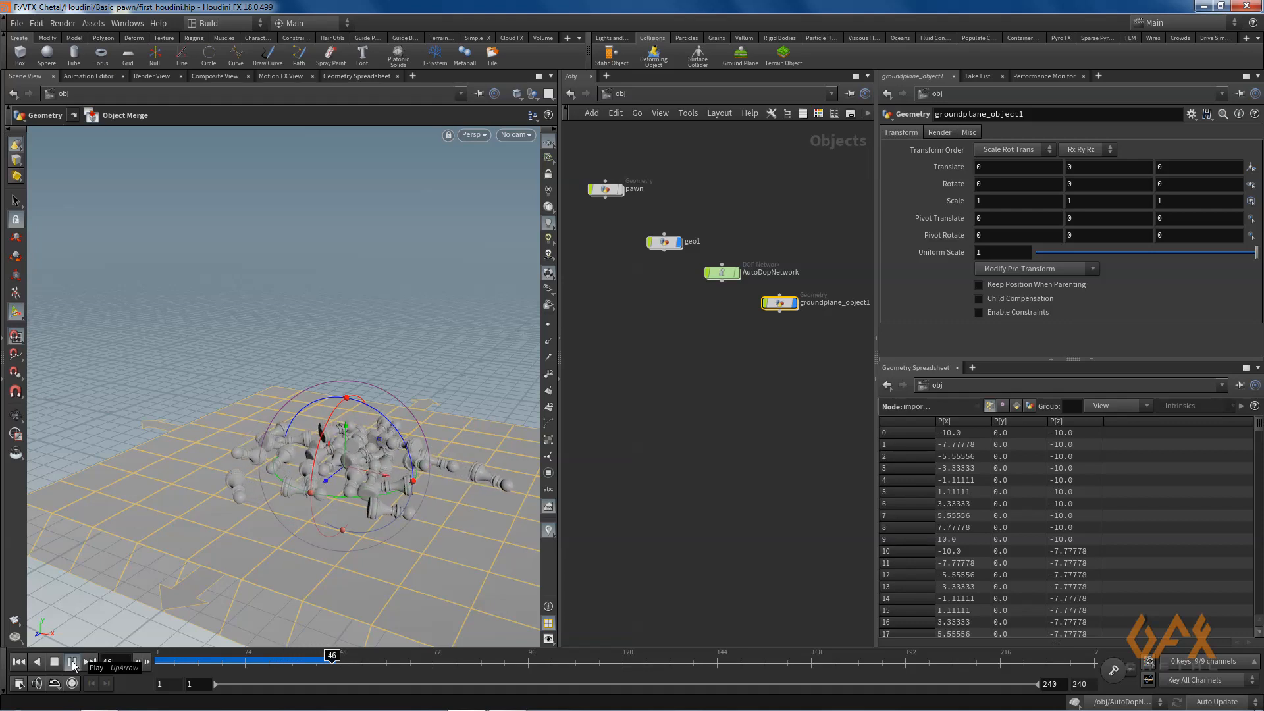
{"action": "left_click", "coordinate": [73, 661]}
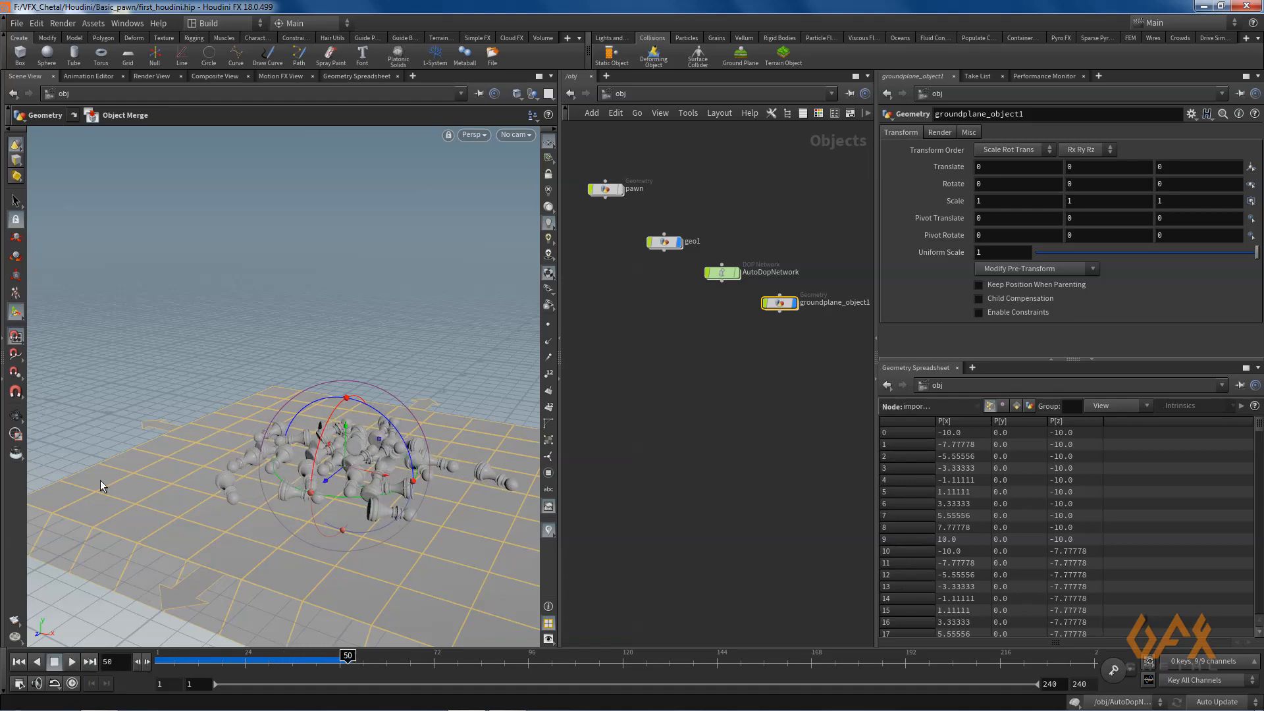
{"action": "left_click_drag", "start_coordinate": [168, 458], "coordinate": [235, 487], "text": "alt"}
{"action": "middle_click_drag", "start_coordinate": [242, 456], "coordinate": [252, 406], "text": "alt"}
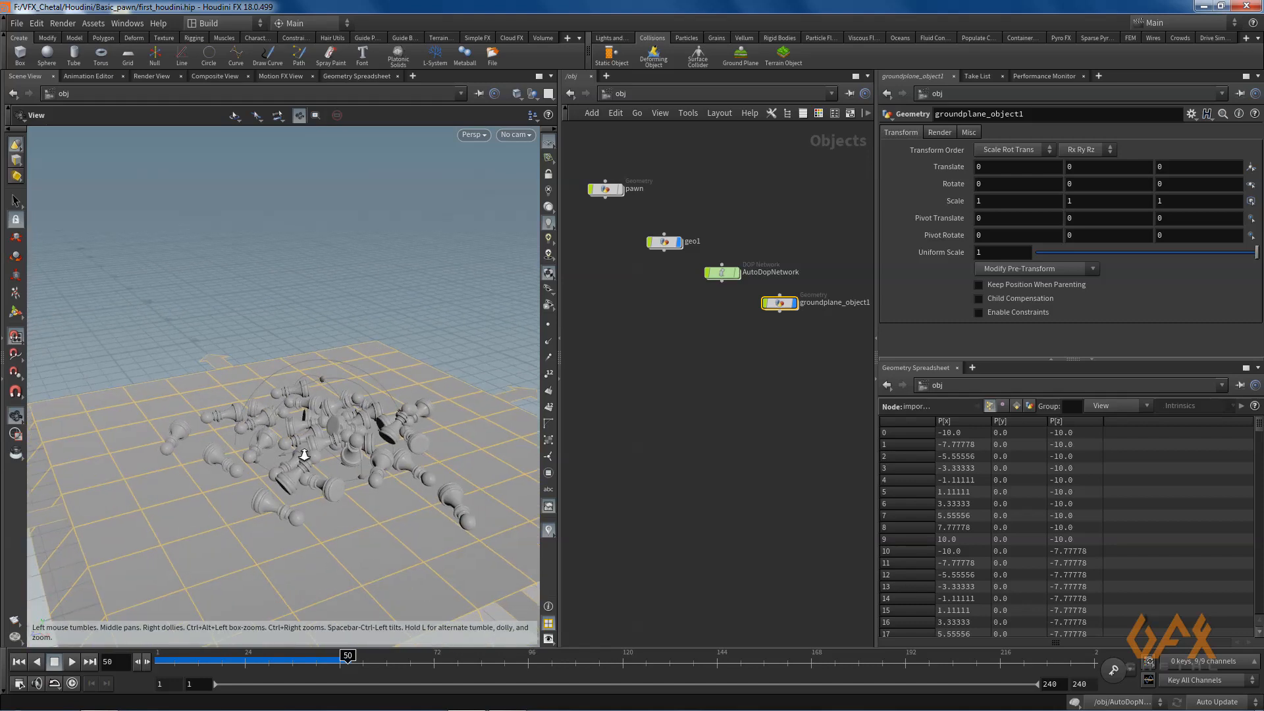
{"action": "right_click_drag", "start_coordinate": [302, 457], "coordinate": [347, 457], "text": "alt"}
{"action": "middle_click_drag", "start_coordinate": [262, 475], "coordinate": [252, 429], "text": "alt"}
{"action": "mouse_move", "coordinate": [287, 486]}
{"action": "left_mouse_down", "text": "alt"}
{"action": "mouse_move", "coordinate": [312, 482]}
{"action": "mouse_move", "coordinate": [244, 489]}
{"action": "mouse_move", "coordinate": [287, 487]}
{"action": "left_mouse_up", "text": "alt"}
{"action": "middle_click_drag", "start_coordinate": [247, 506], "coordinate": [293, 452], "text": "alt"}
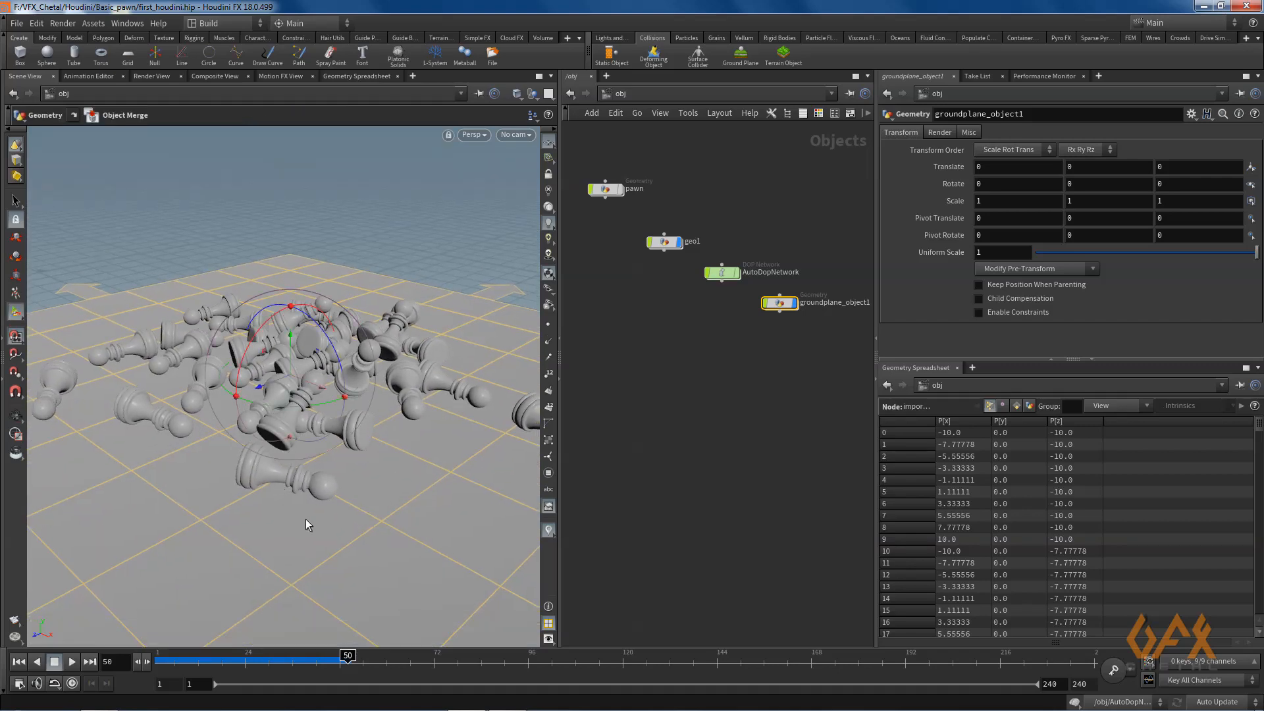
Turn off the display of the ground plane object
{"action": "left_click", "coordinate": [795, 305]}
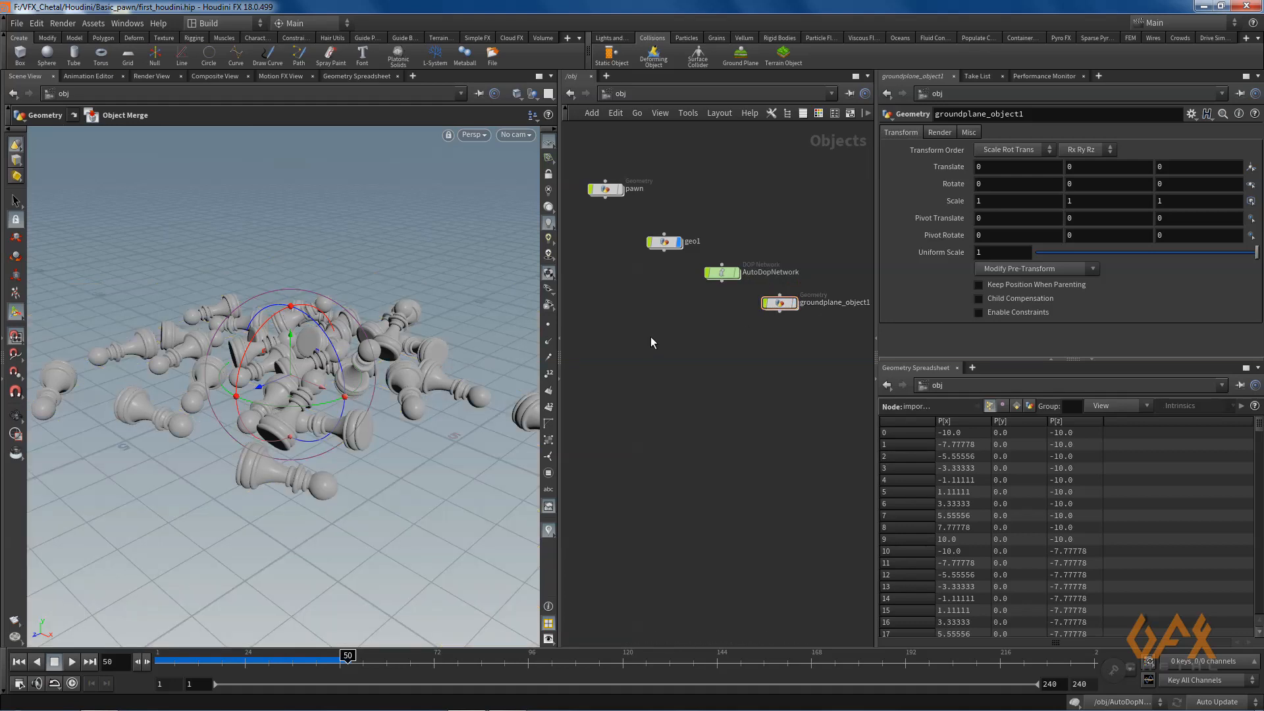
Add a Grid geometry object to the scene and set its uniform scale to 8
{"action": "key", "text": "Tab"}
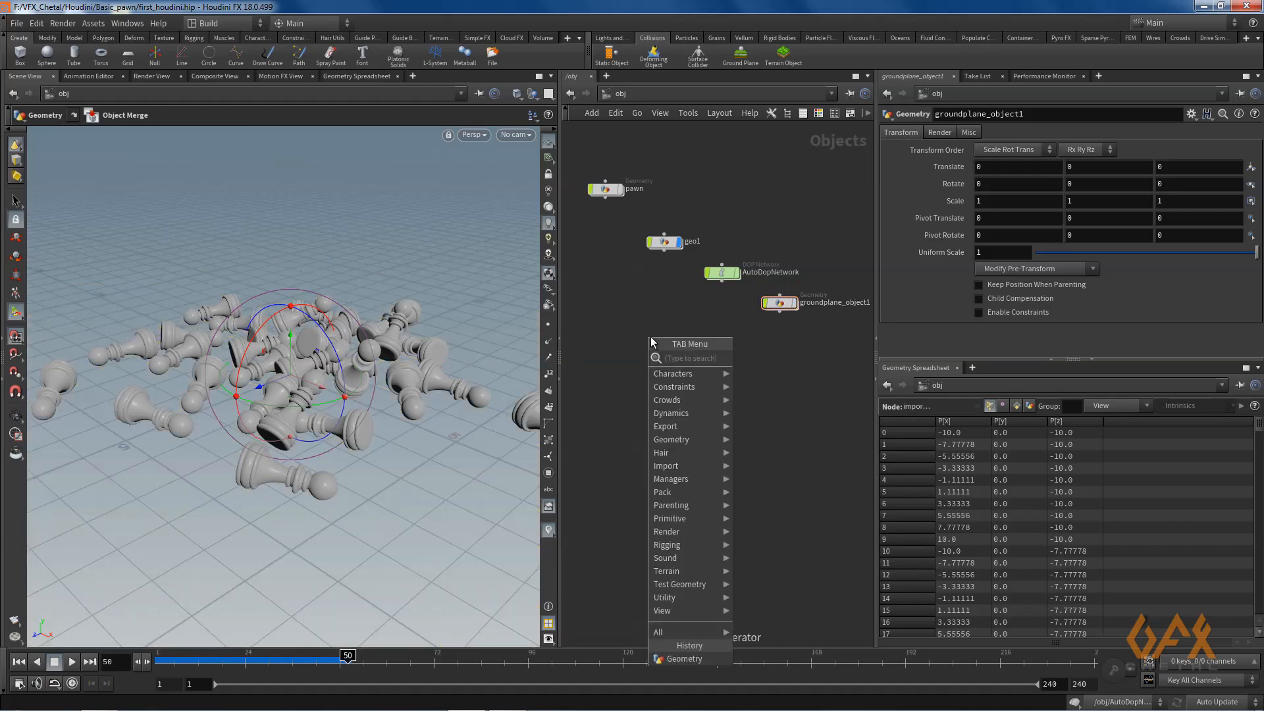
{"action": "type", "text": "grid"}
{"action": "key", "text": "Return"}
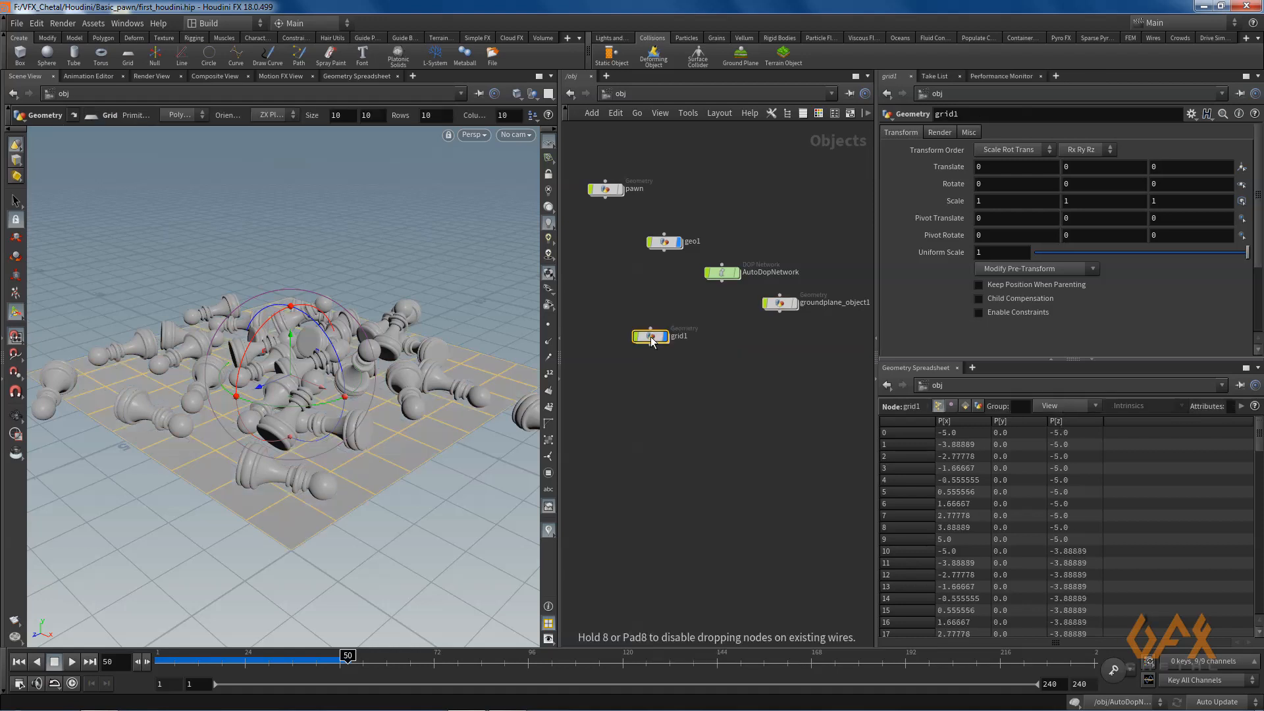
{"action": "left_click", "coordinate": [650, 337]}
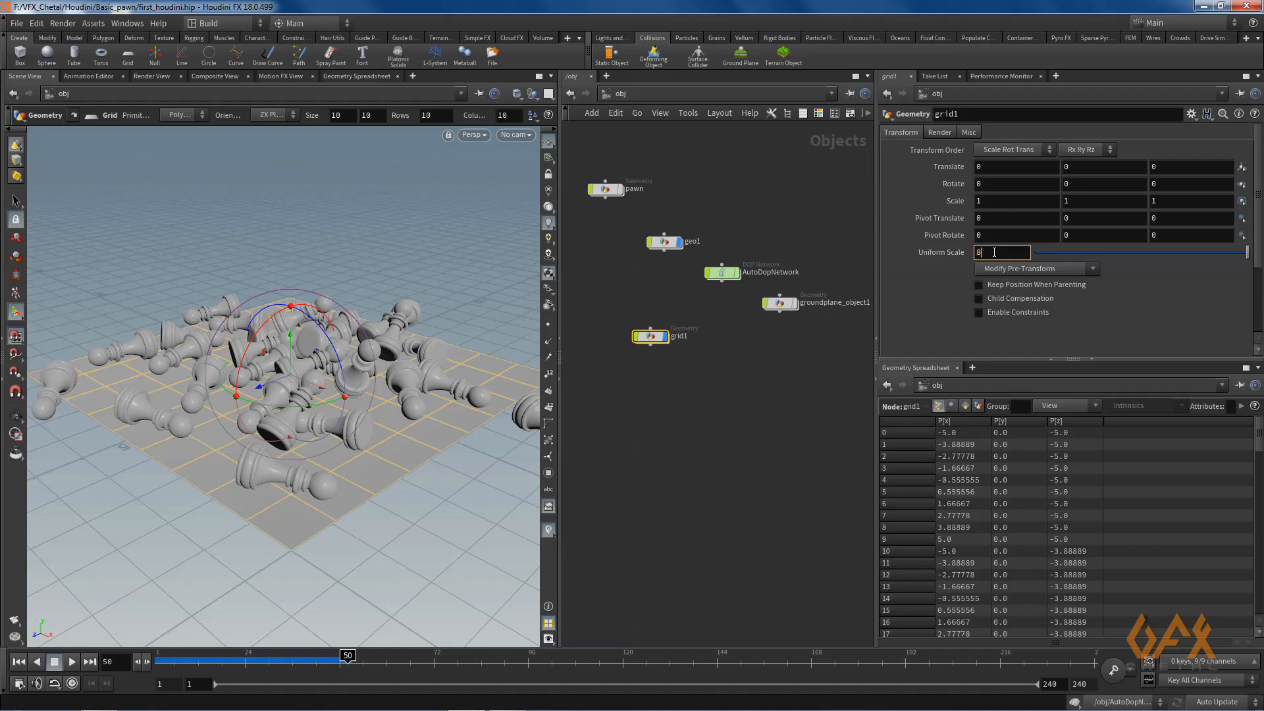
{"action": "key", "text": "Return"}
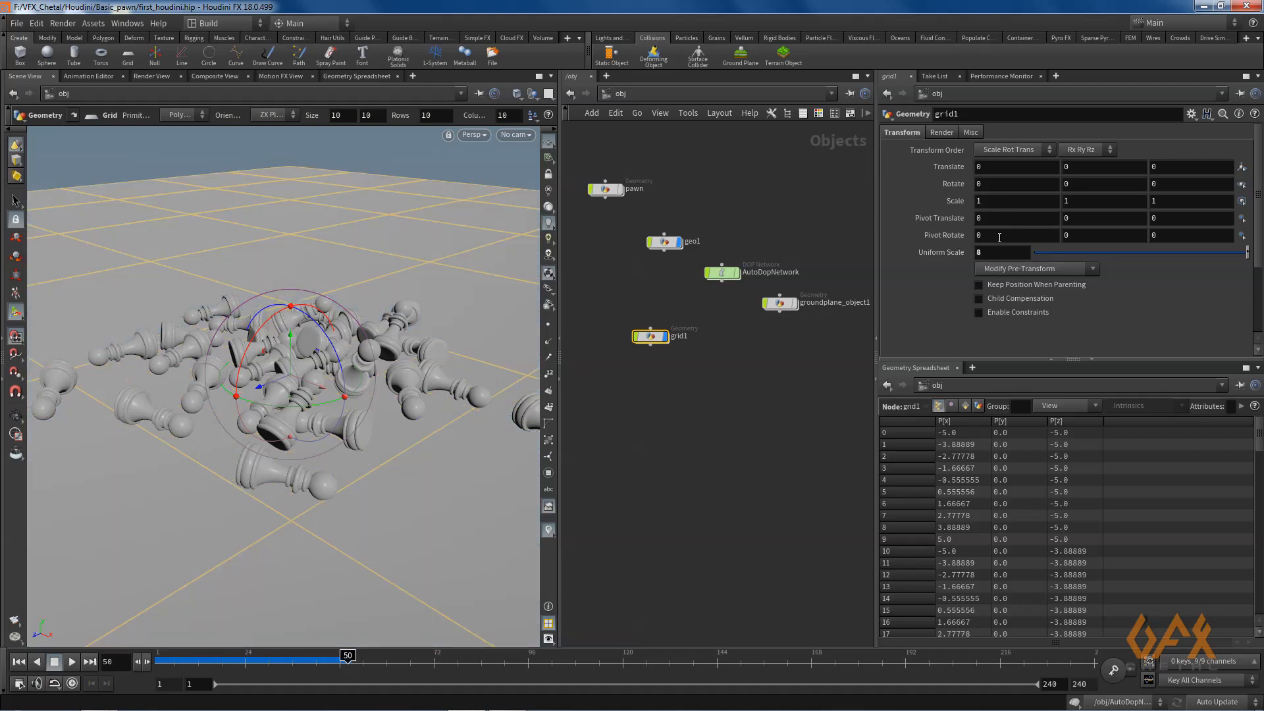
Inside the grid object, set the grid's rows and columns to 2 each
{"action": "double_click", "coordinate": [651, 336]}
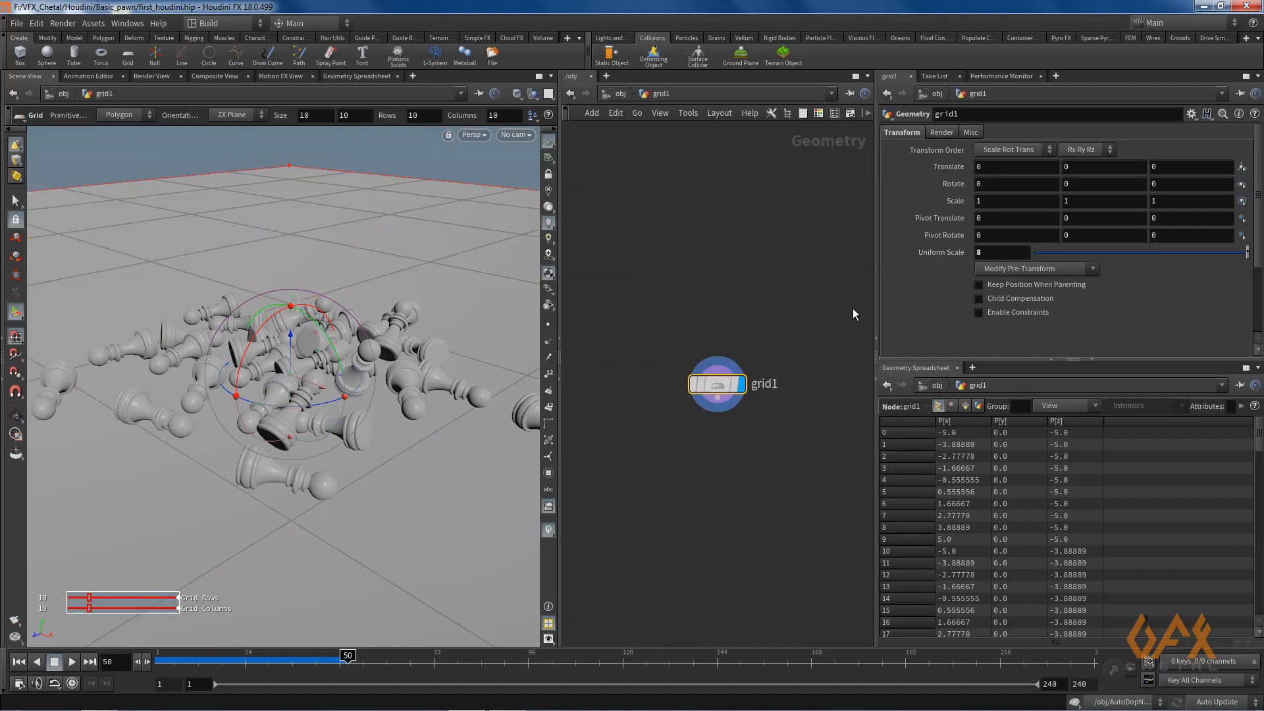
{"action": "left_click", "coordinate": [992, 234]}
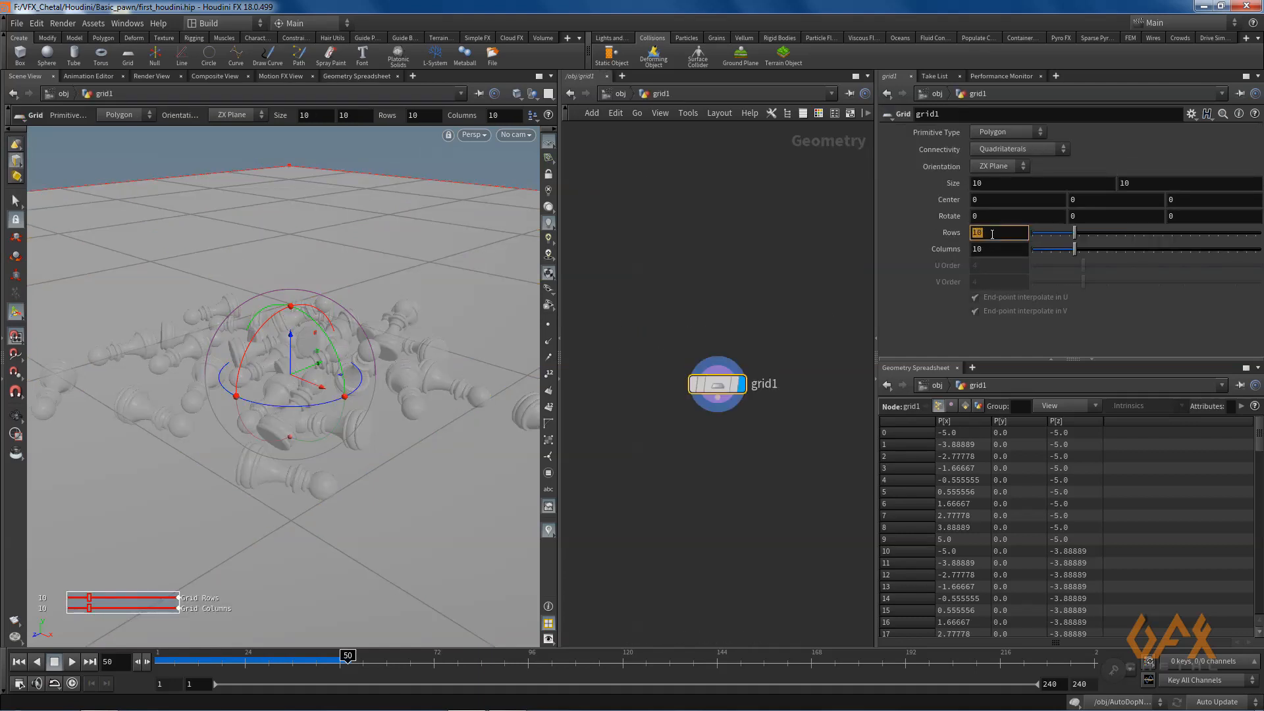
{"action": "type", "text": "2"}
{"action": "double_click", "coordinate": [989, 249]}
{"action": "type", "text": "2"}
{"action": "key", "text": "Return"}
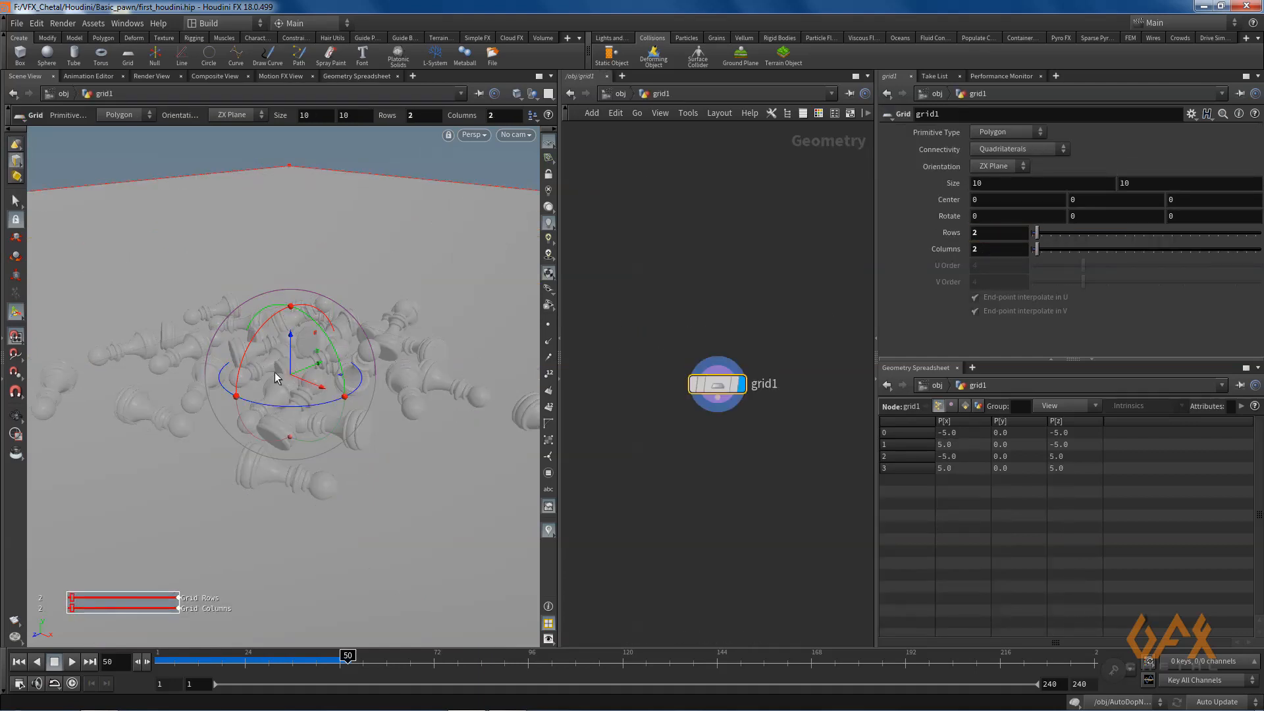
Create a new camera from a perspective view that shows the pile of pawns on the ground
{"action": "key", "text": "Escape"}
{"action": "left_click_drag", "start_coordinate": [316, 268], "coordinate": [213, 387]}
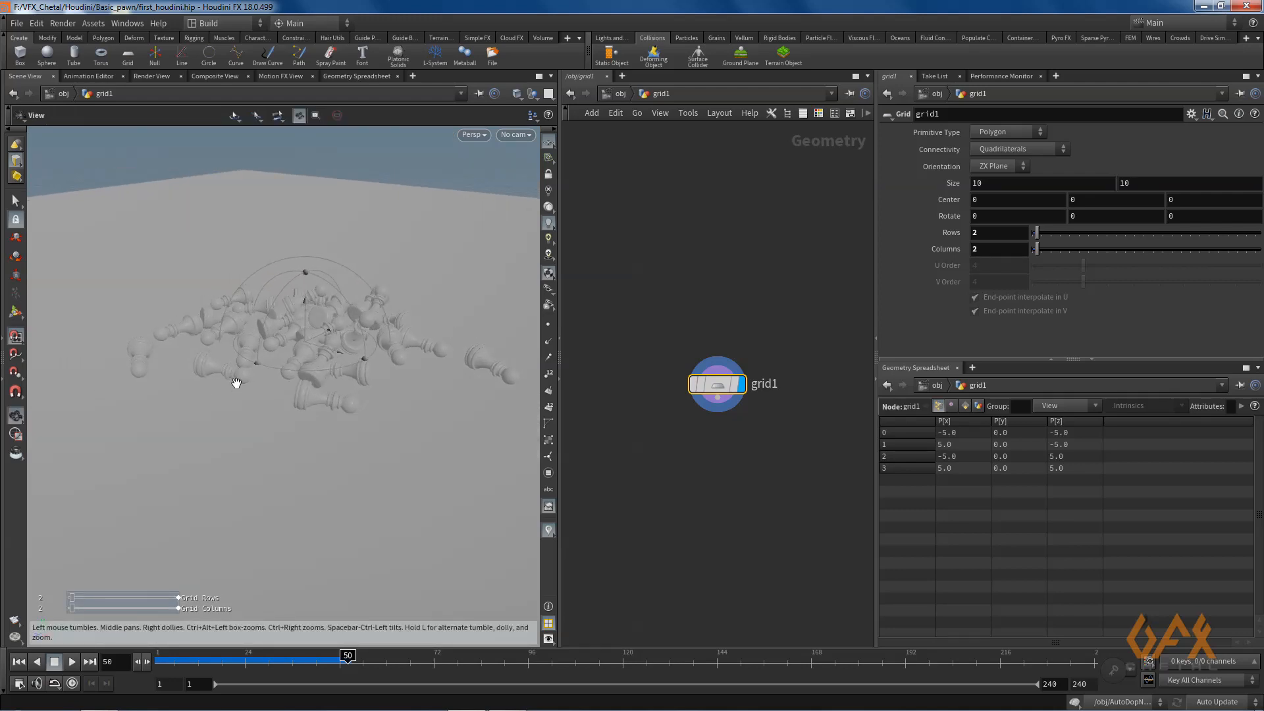
{"action": "key", "text": "Return"}
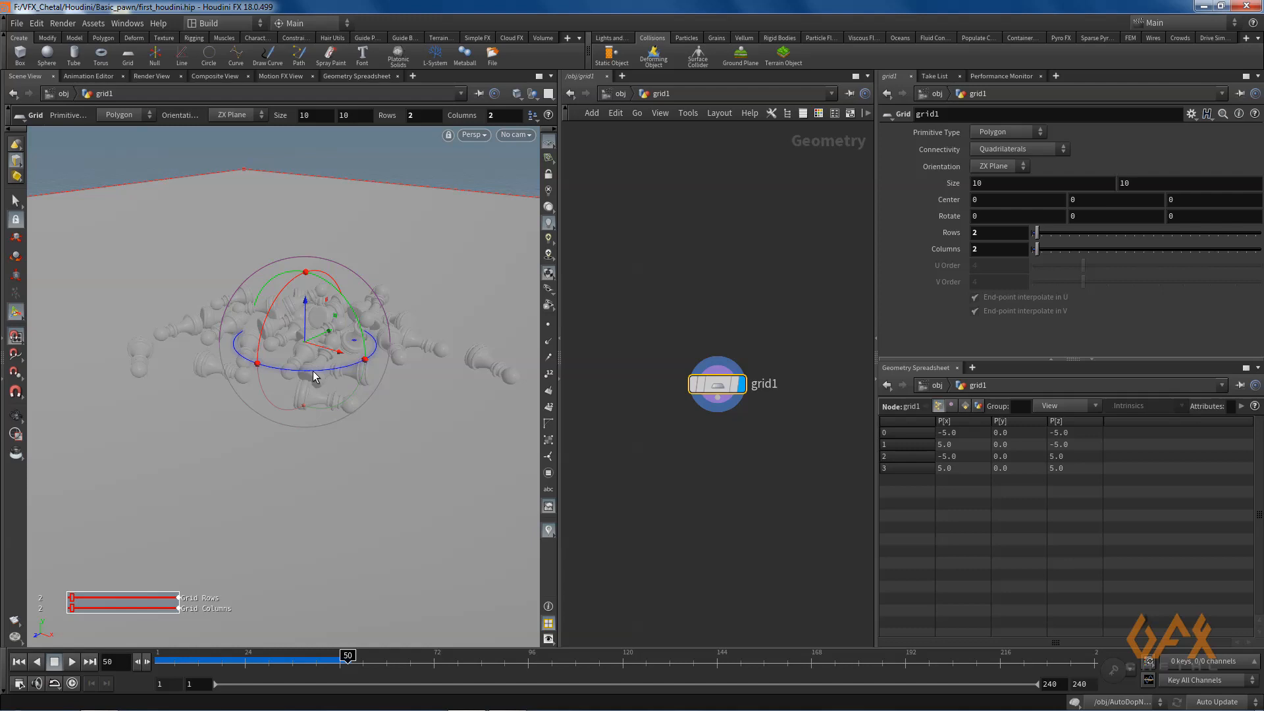
{"action": "left_click", "coordinate": [517, 134]}
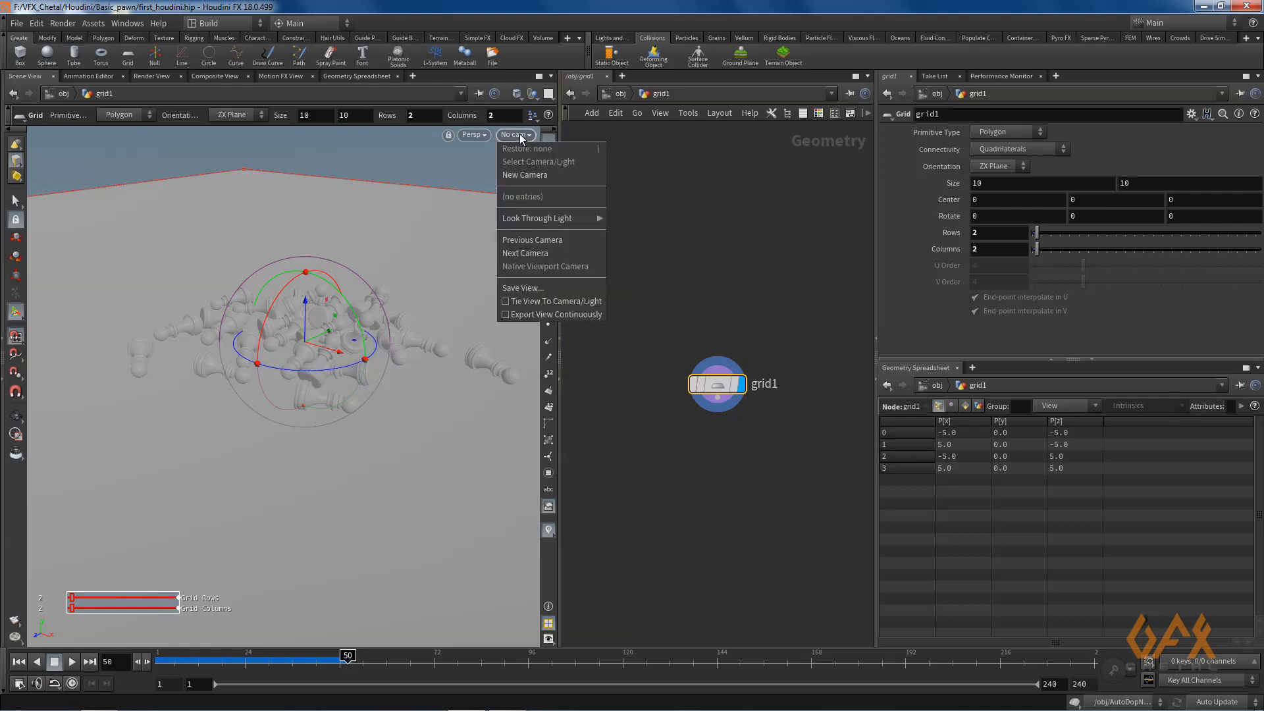
{"action": "left_click", "coordinate": [523, 175]}
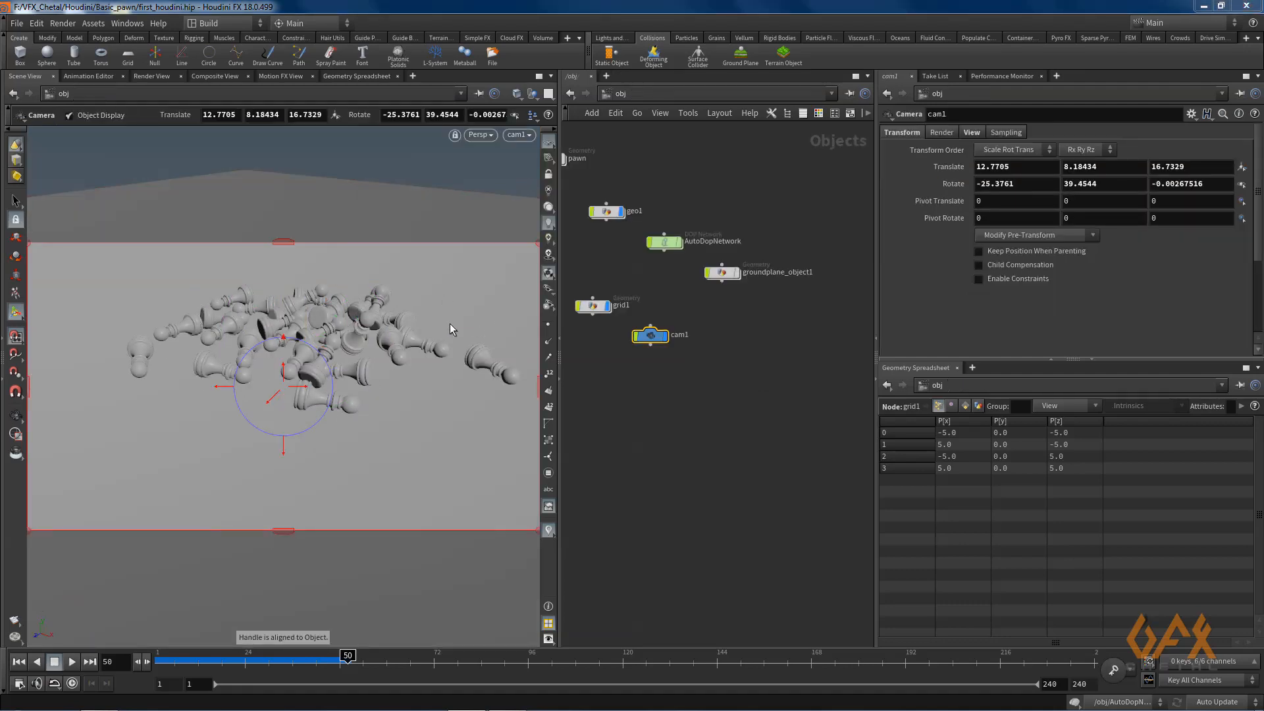
Lock the camera to the view, reframe it closer on the fallen pawns at a low angle, and unlock it
{"action": "left_click", "coordinate": [548, 174]}
{"action": "left_click", "coordinate": [16, 416]}
{"action": "right_click_drag", "start_coordinate": [176, 366], "coordinate": [290, 364]}
{"action": "middle_click_drag", "start_coordinate": [181, 424], "coordinate": [135, 483]}
{"action": "right_click_drag", "start_coordinate": [135, 461], "coordinate": [255, 430]}
{"action": "left_click_drag", "start_coordinate": [255, 429], "coordinate": [175, 417]}
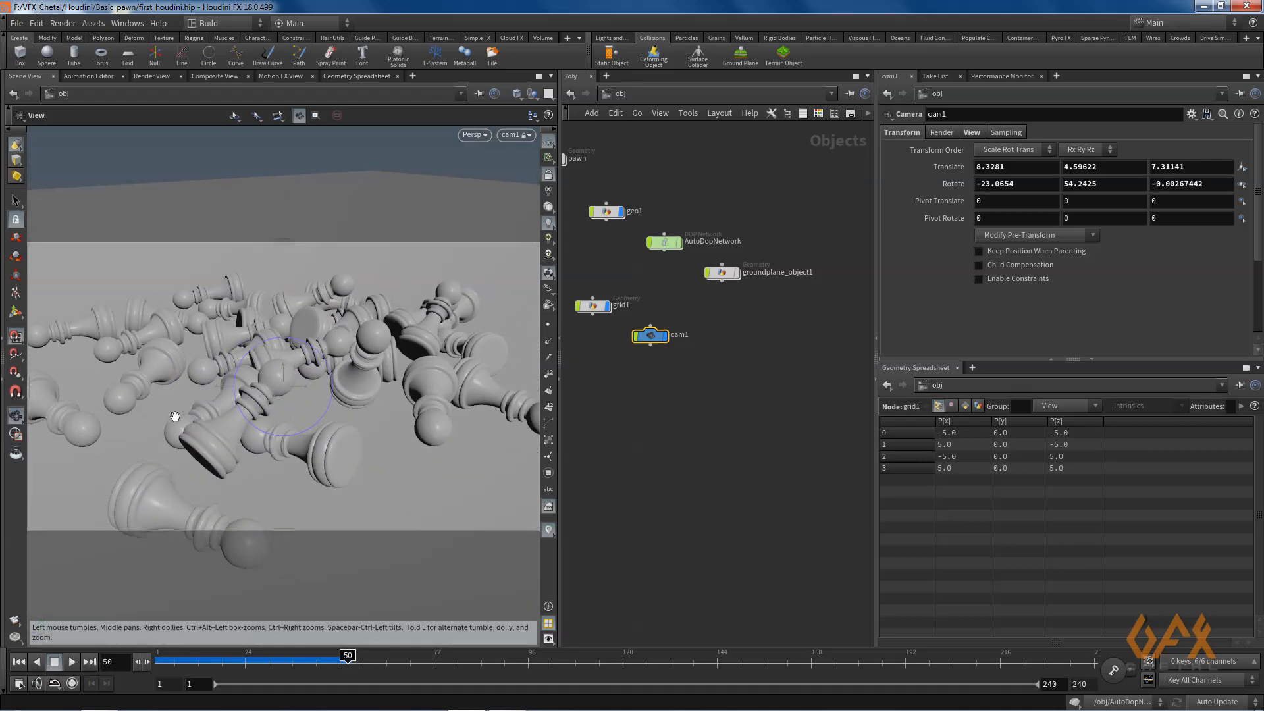
{"action": "right_click_drag", "start_coordinate": [175, 420], "coordinate": [240, 423]}
{"action": "middle_click_drag", "start_coordinate": [243, 421], "coordinate": [213, 423]}
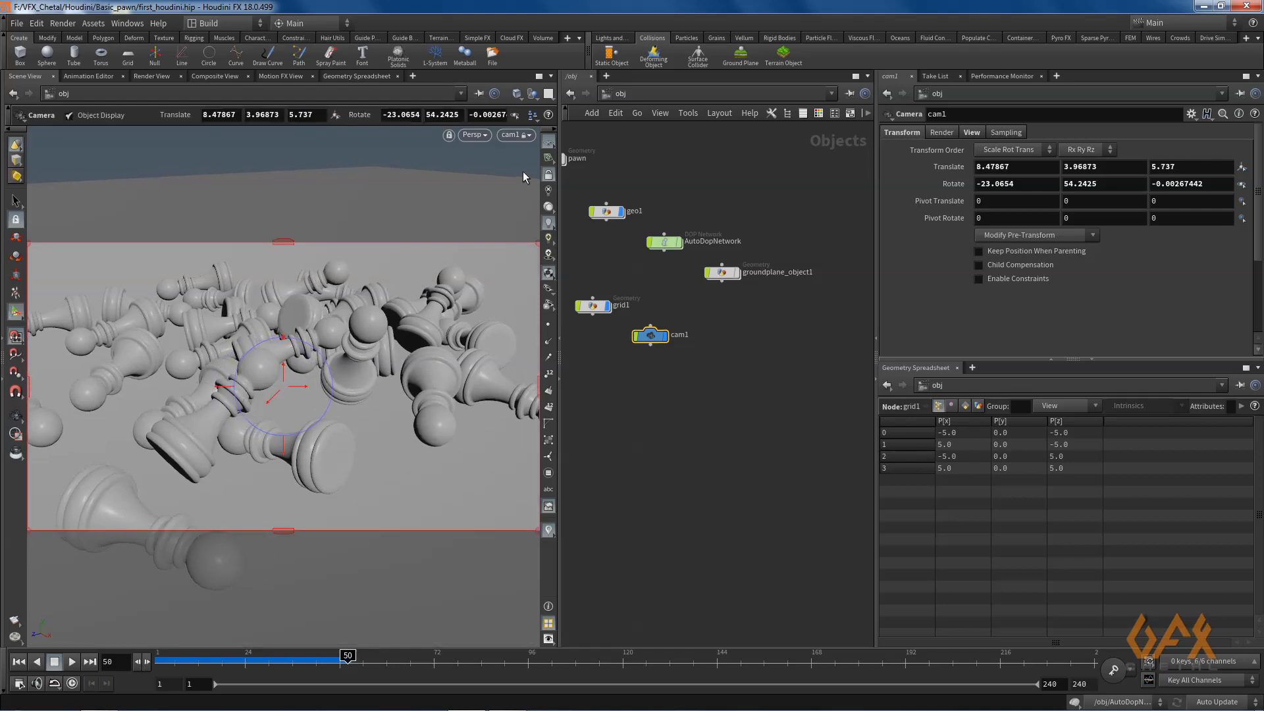
{"action": "left_click", "coordinate": [548, 176]}
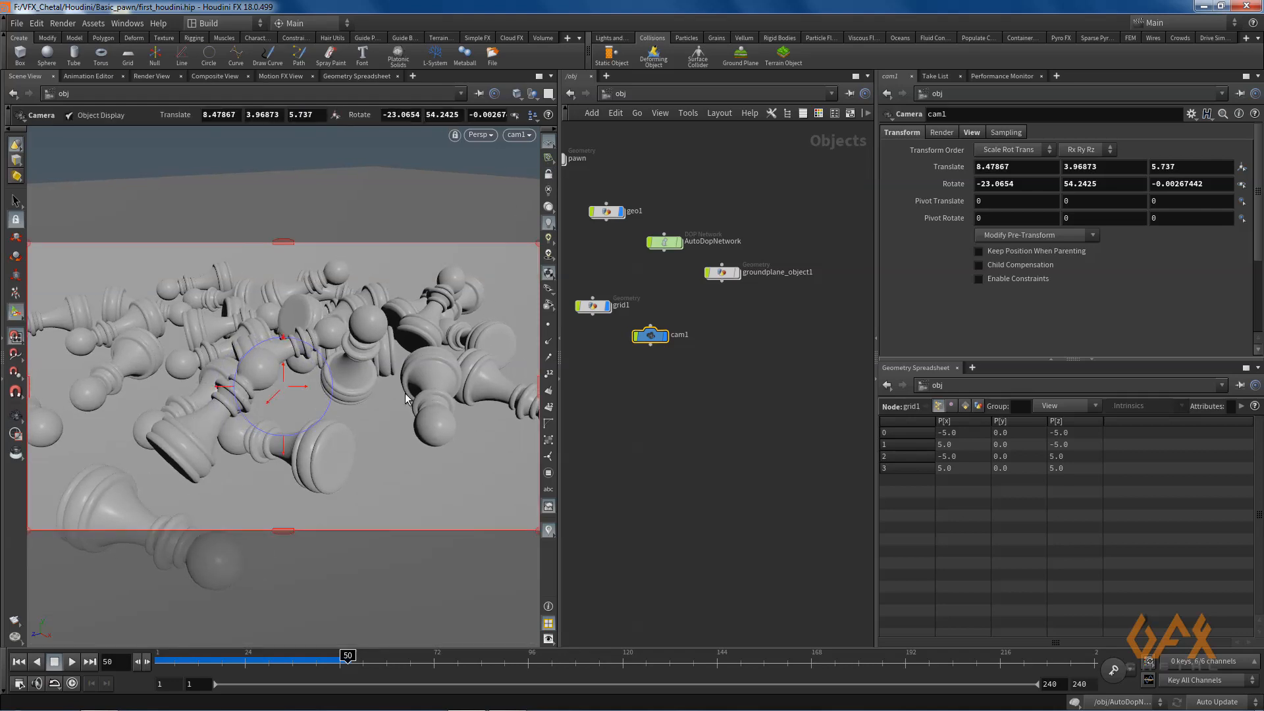
Check the scene from outside the camera, return to looking through cam1, and clear the node selection
{"action": "right_click_drag", "start_coordinate": [404, 400], "coordinate": [379, 461], "text": "alt"}
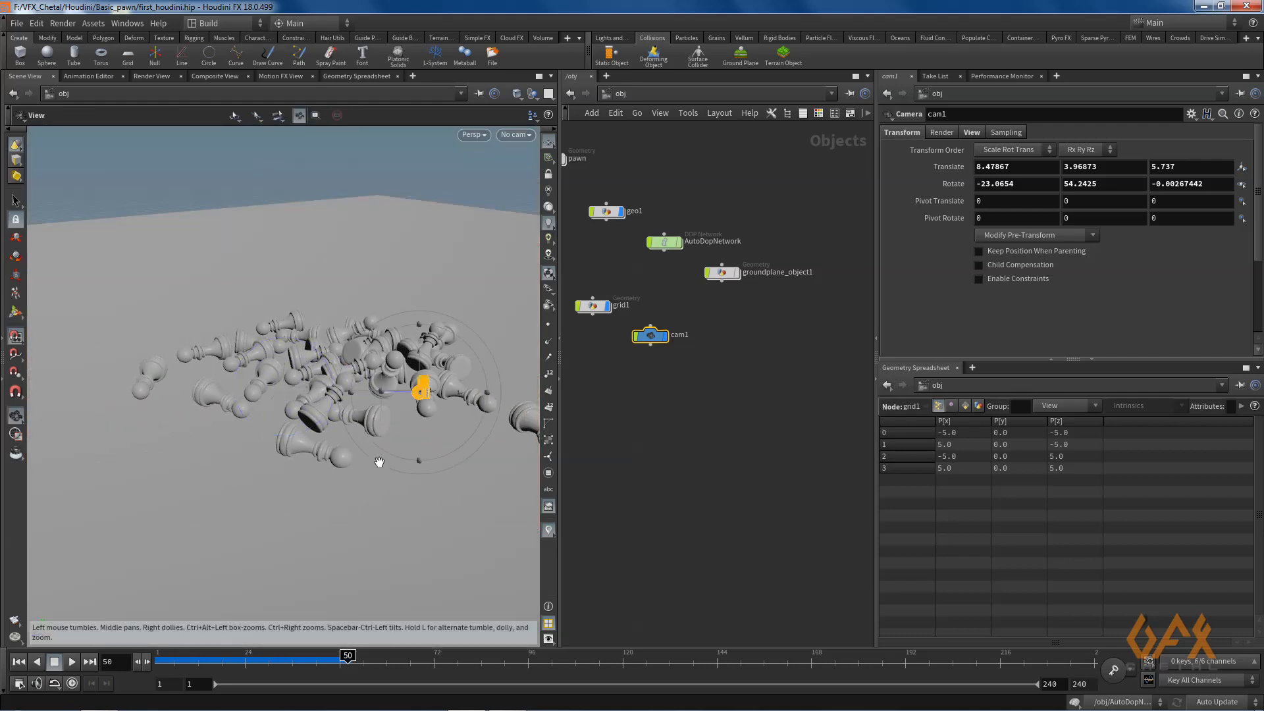
{"action": "left_click_drag", "start_coordinate": [378, 461], "coordinate": [338, 445], "text": "alt"}
{"action": "key", "text": "Return"}
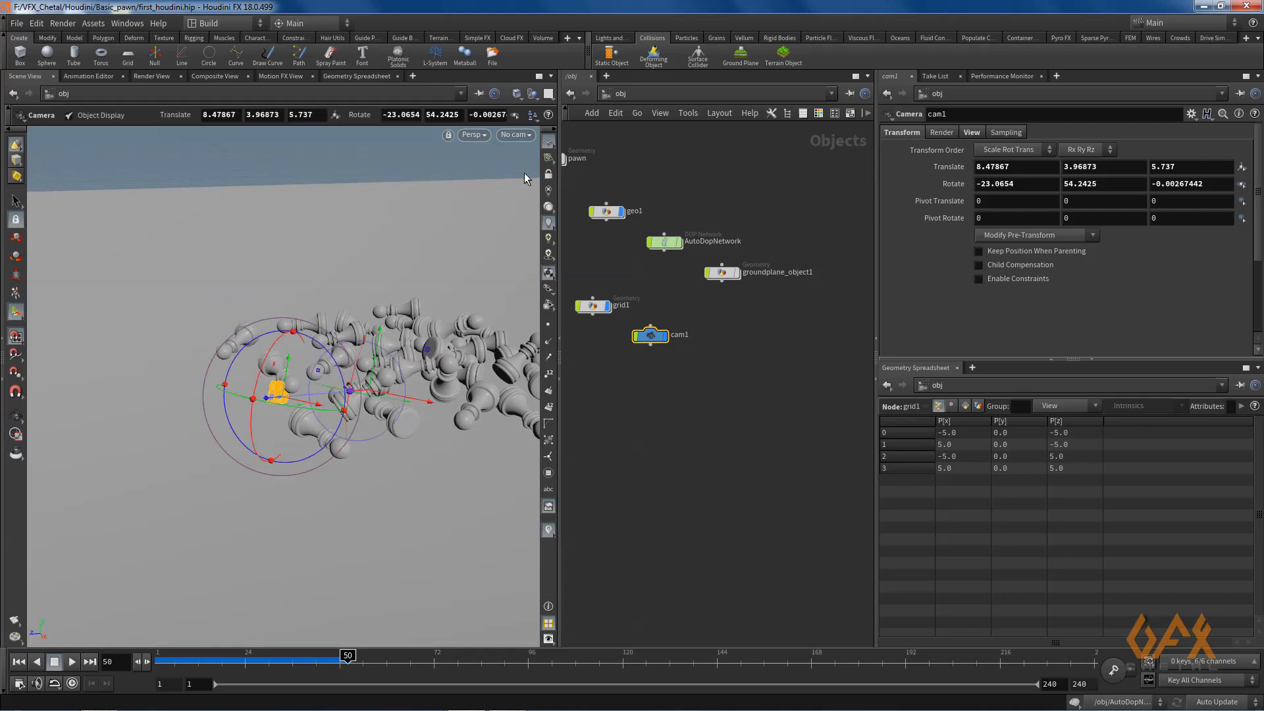
{"action": "left_click", "coordinate": [524, 136]}
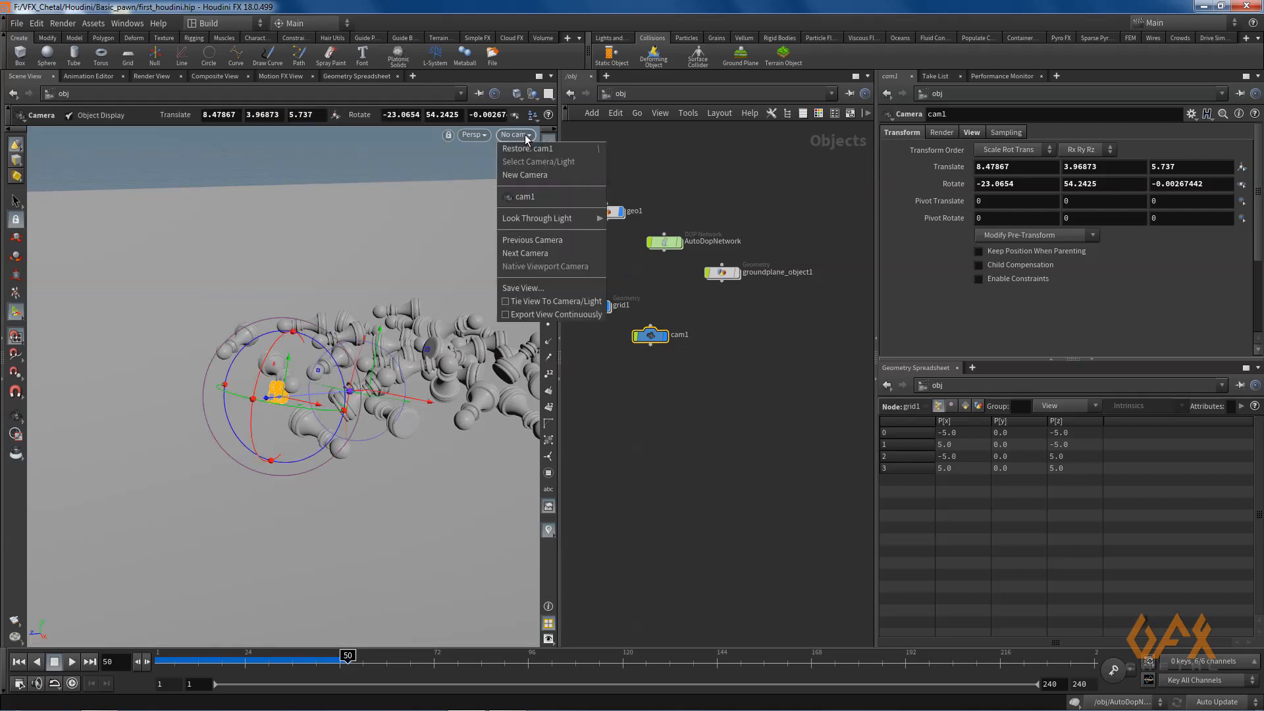
{"action": "left_click", "coordinate": [526, 195]}
{"action": "left_click", "coordinate": [728, 476]}
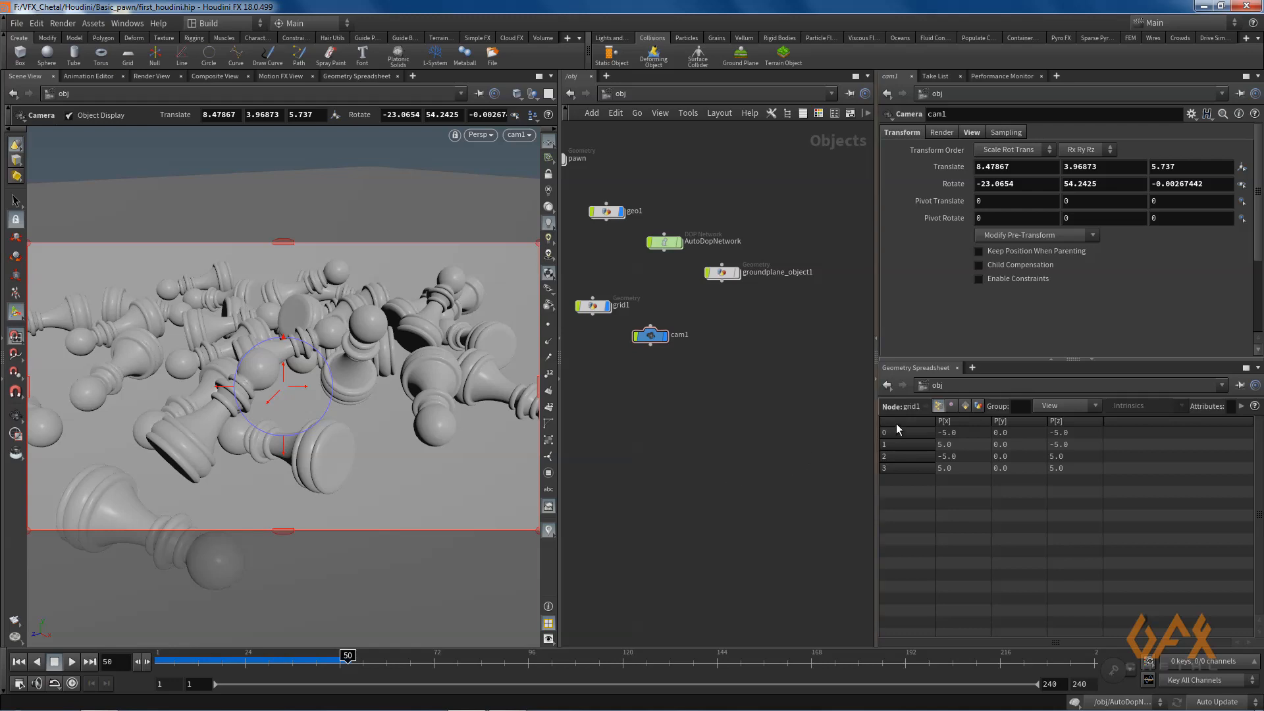
Add a Material Palette pane beside the Geometry Spreadsheet
{"action": "left_click", "coordinate": [973, 368]}
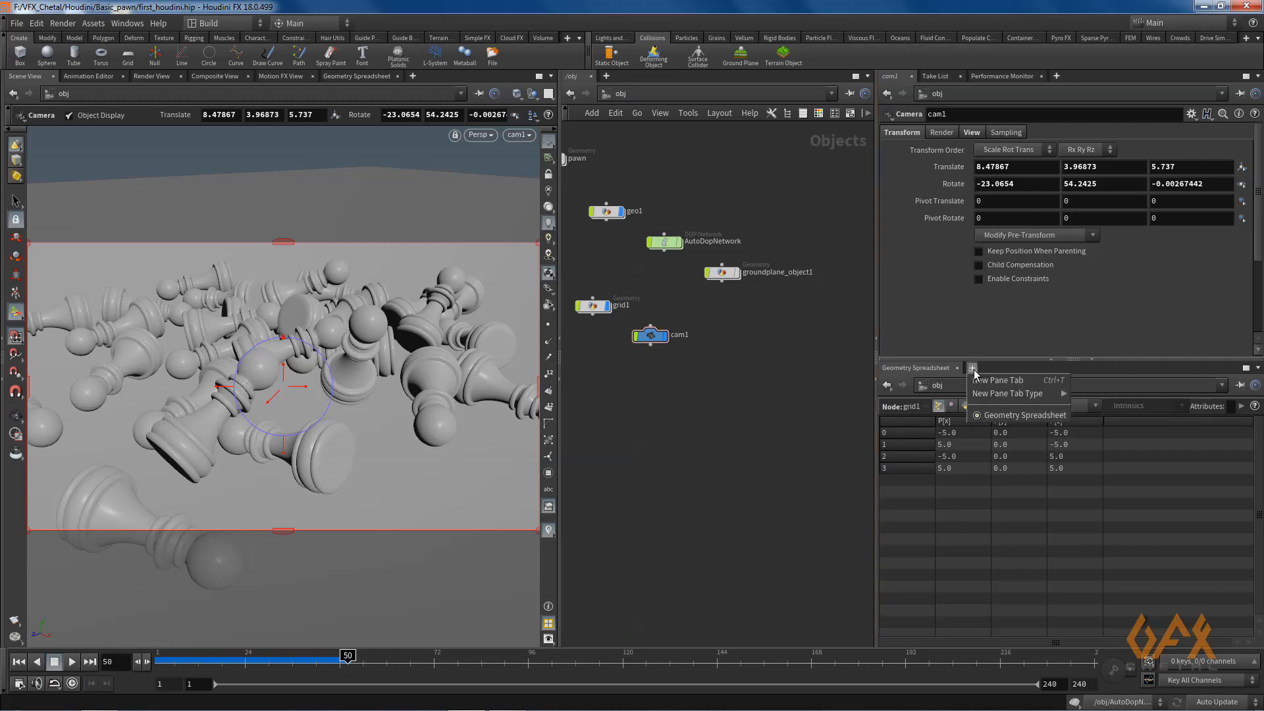
{"action": "mouse_move", "coordinate": [1005, 395]}
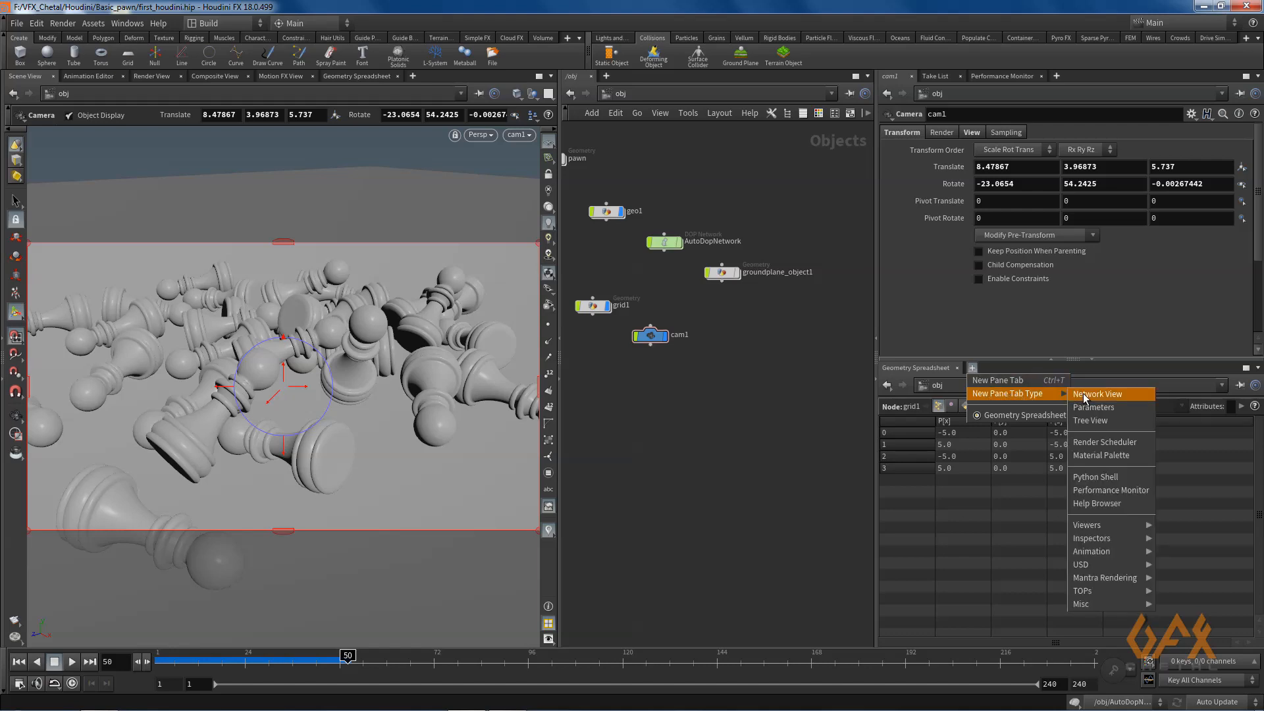
{"action": "left_click", "coordinate": [1117, 460]}
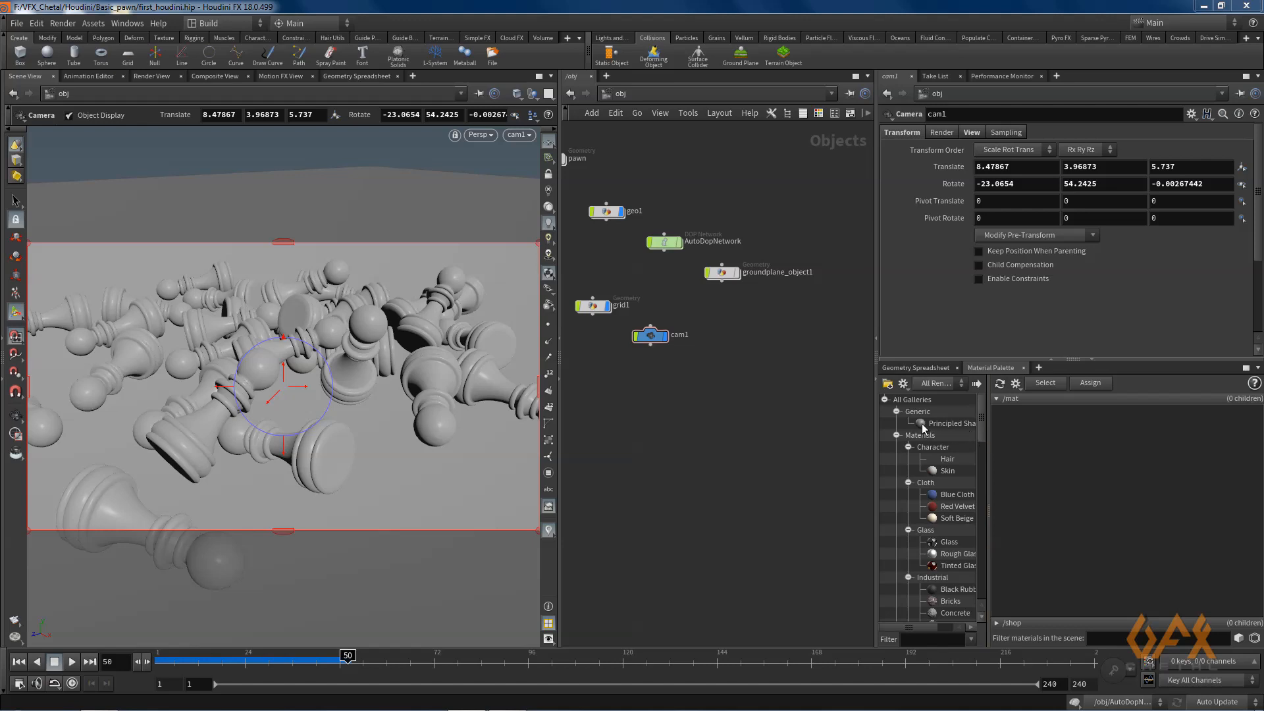
Assign a Principled Shader material to the pawns and a second Principled Shader to the ground grid
{"action": "left_click_drag", "start_coordinate": [923, 428], "coordinate": [1032, 443]}
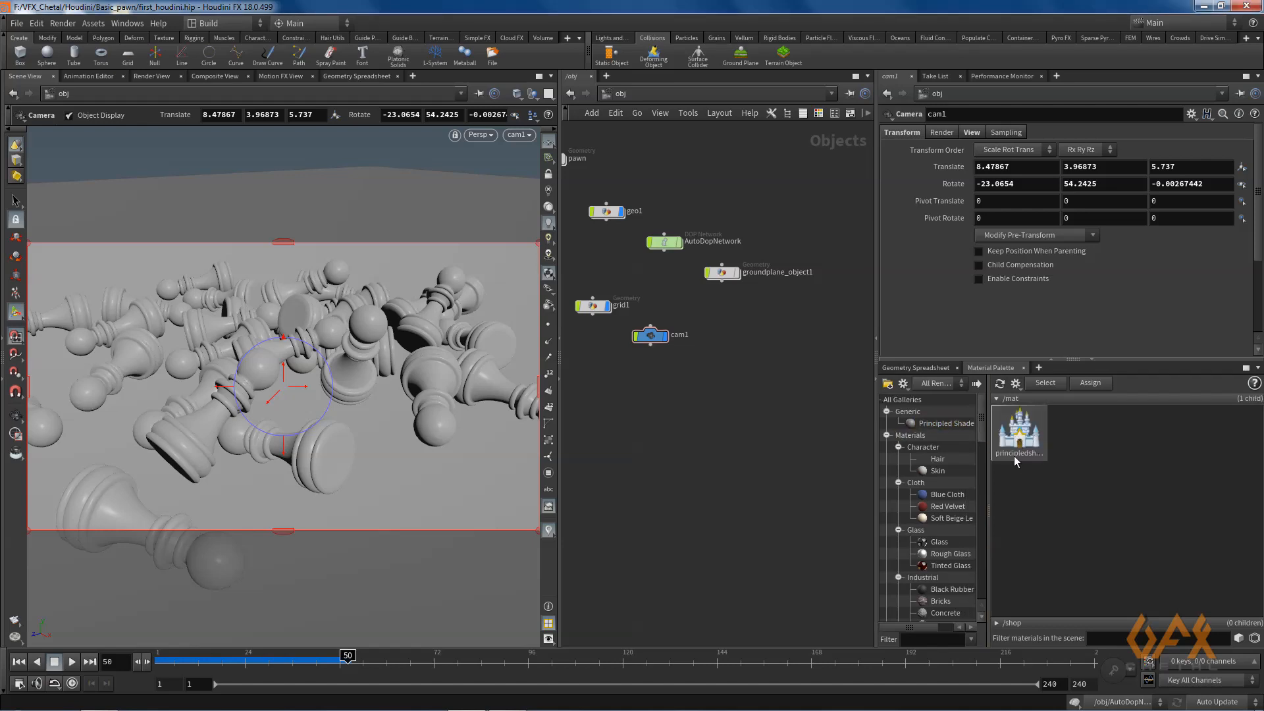
{"action": "double_click", "coordinate": [1017, 454]}
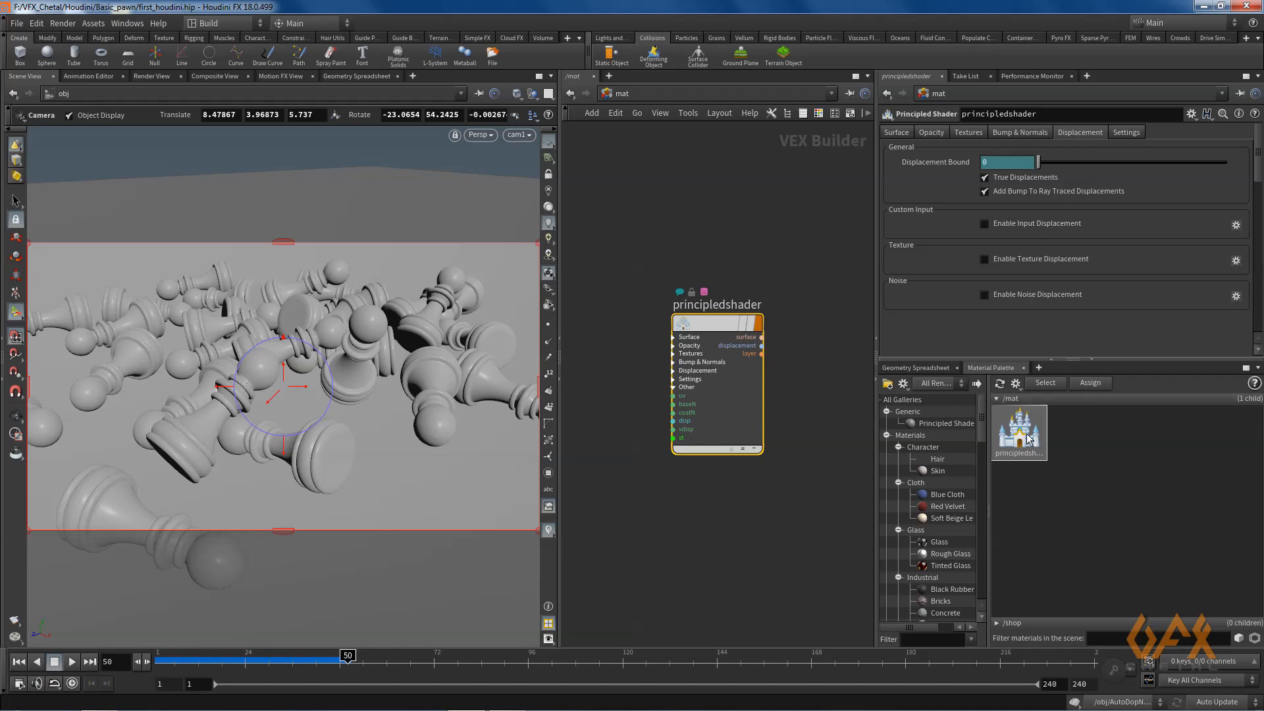
{"action": "left_click_drag", "start_coordinate": [1026, 440], "coordinate": [369, 333]}
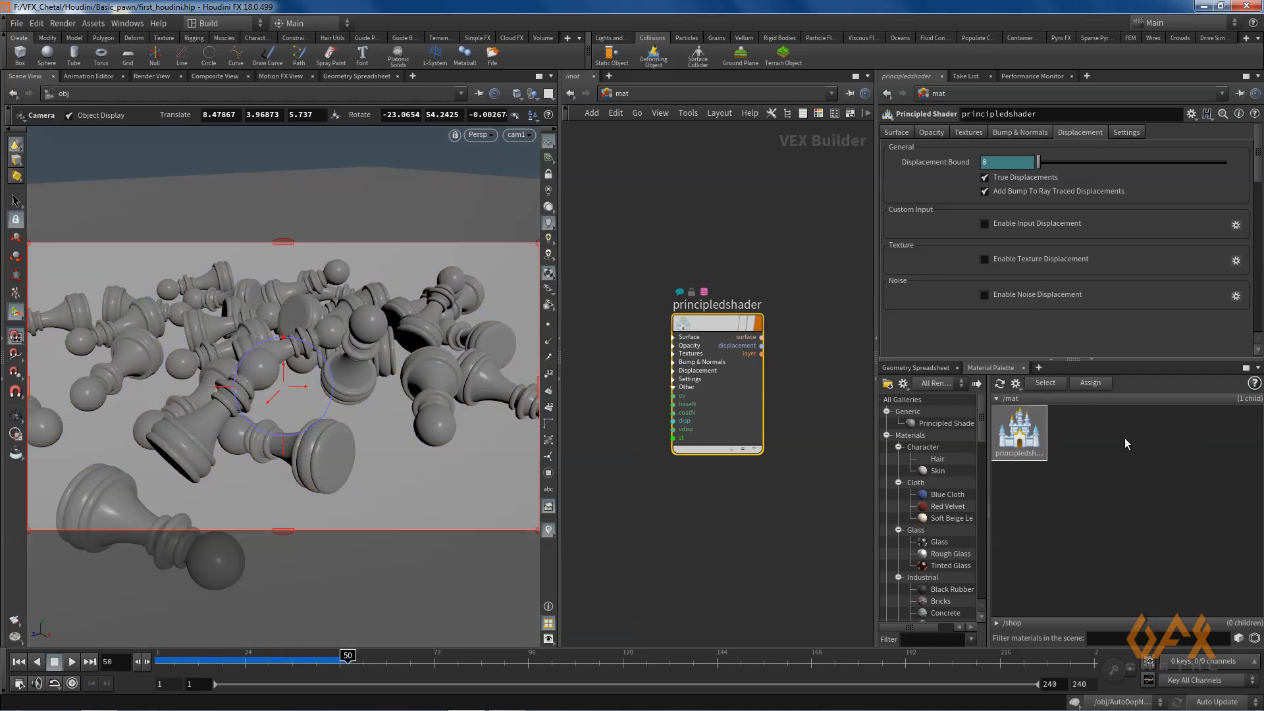
{"action": "left_click_drag", "start_coordinate": [958, 424], "coordinate": [495, 475]}
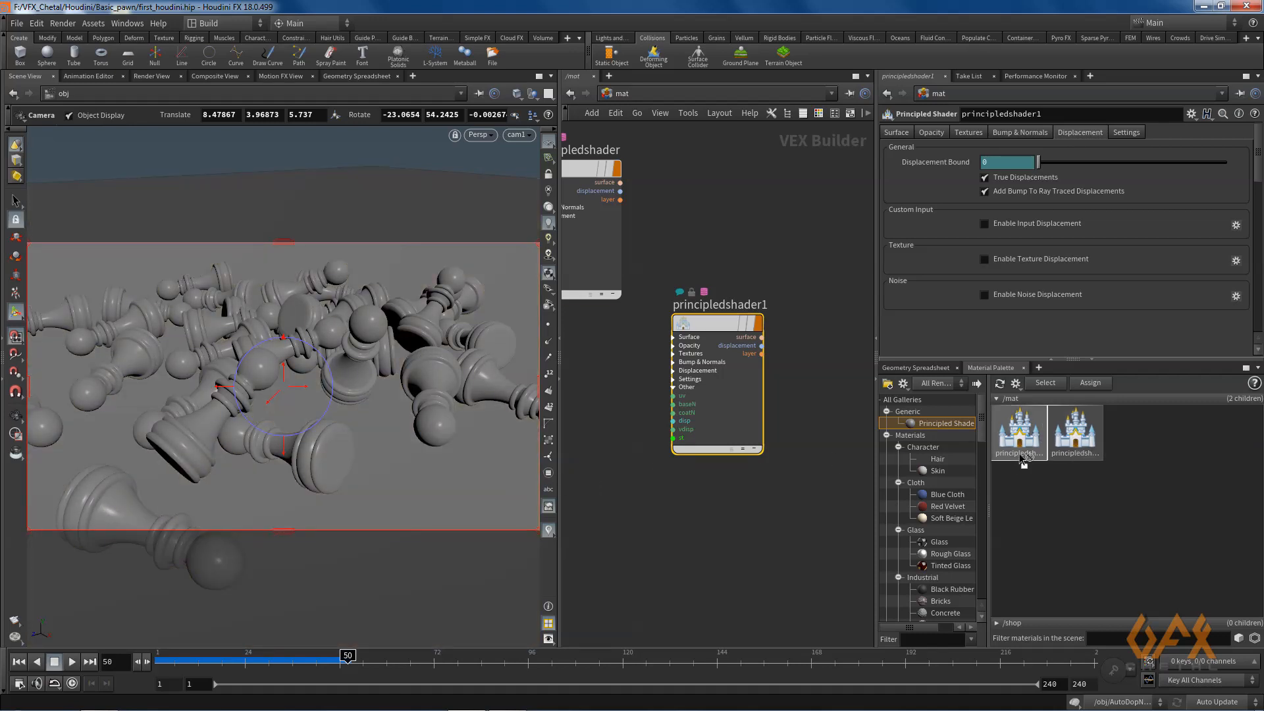
Rename the pawns' shader to pawn_material and the ground's shader to ground_material
{"action": "left_click", "coordinate": [1019, 454]}
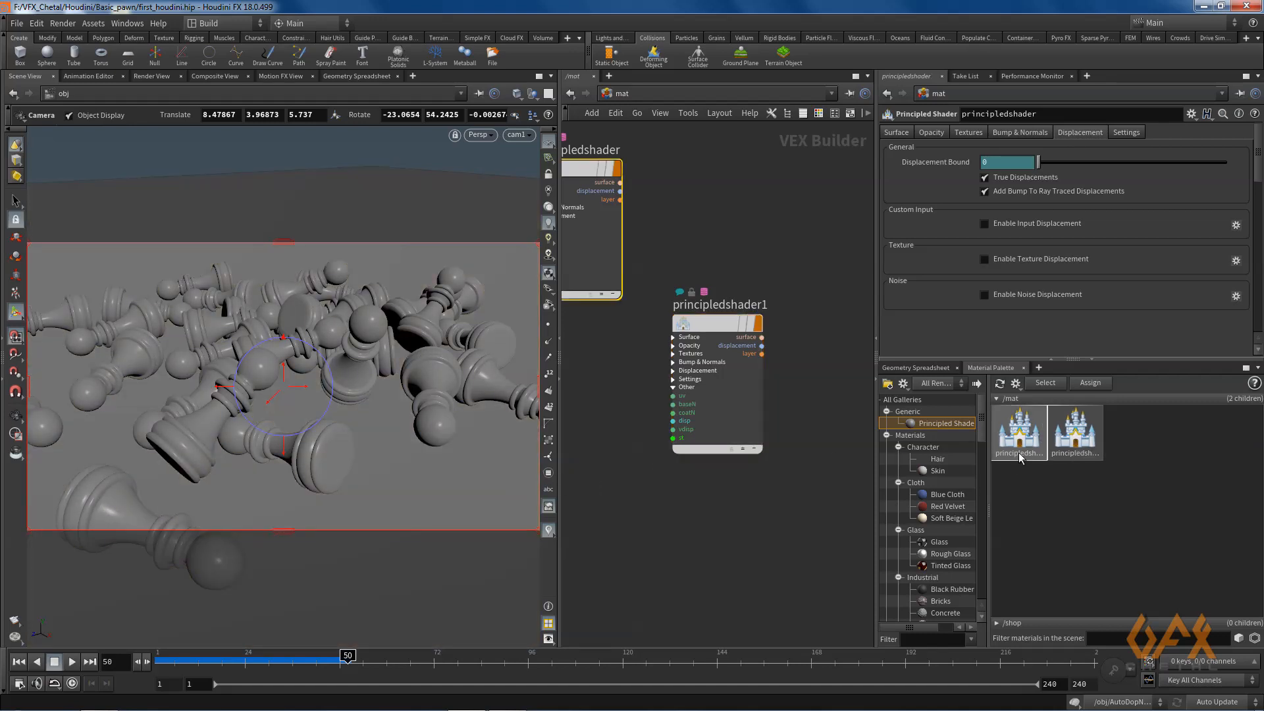
{"action": "double_click", "coordinate": [1040, 113]}
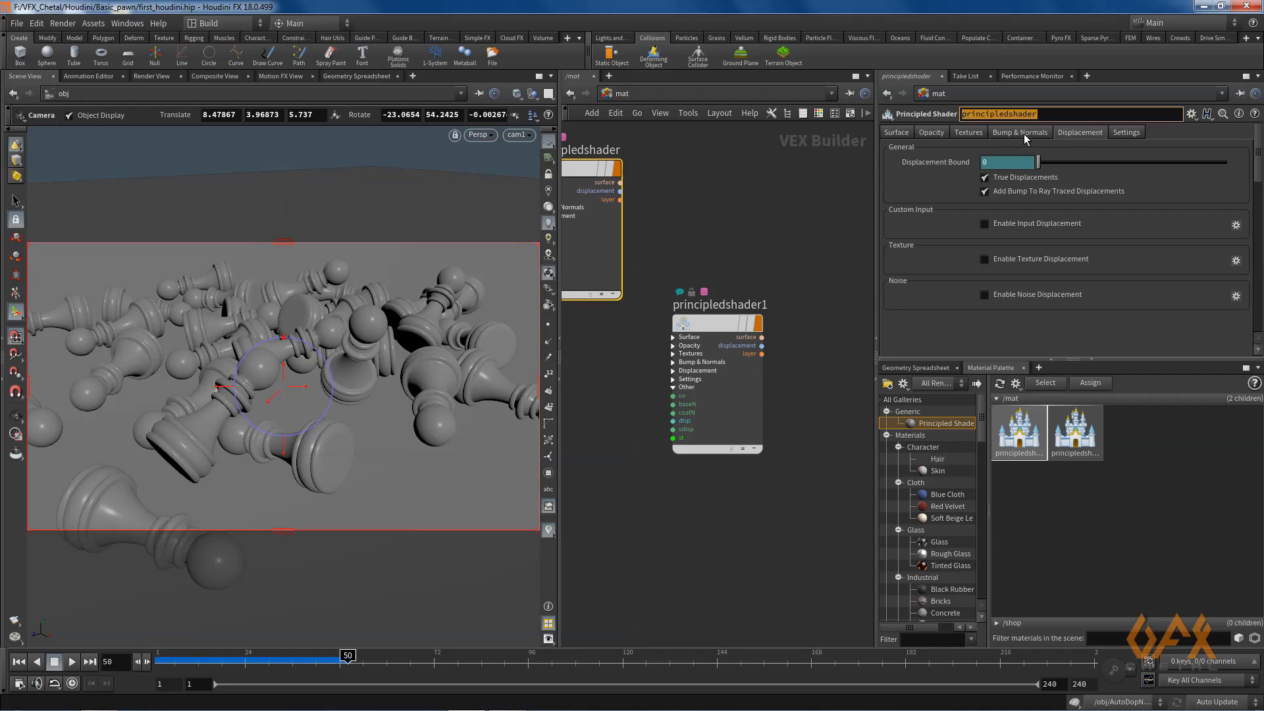
{"action": "type", "text": "pawn_material"}
{"action": "left_click", "coordinate": [1071, 453]}
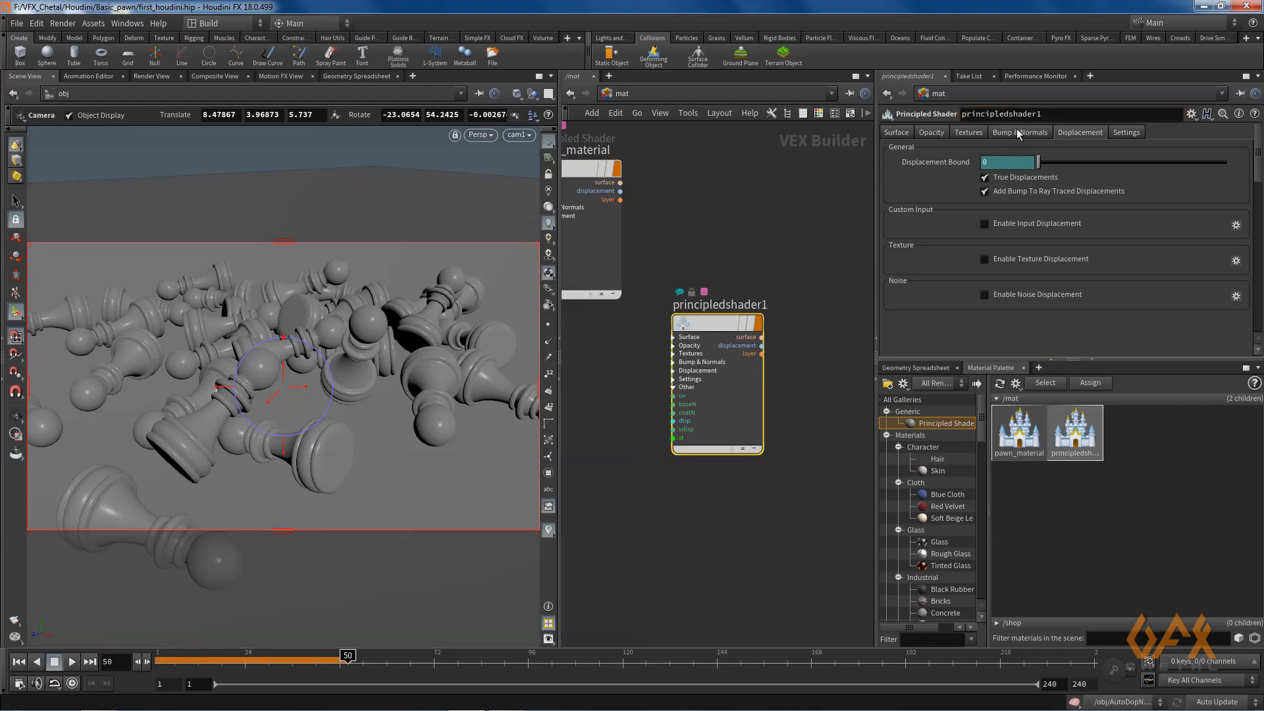
{"action": "double_click", "coordinate": [1047, 114]}
{"action": "type", "text": "ground_ma"}
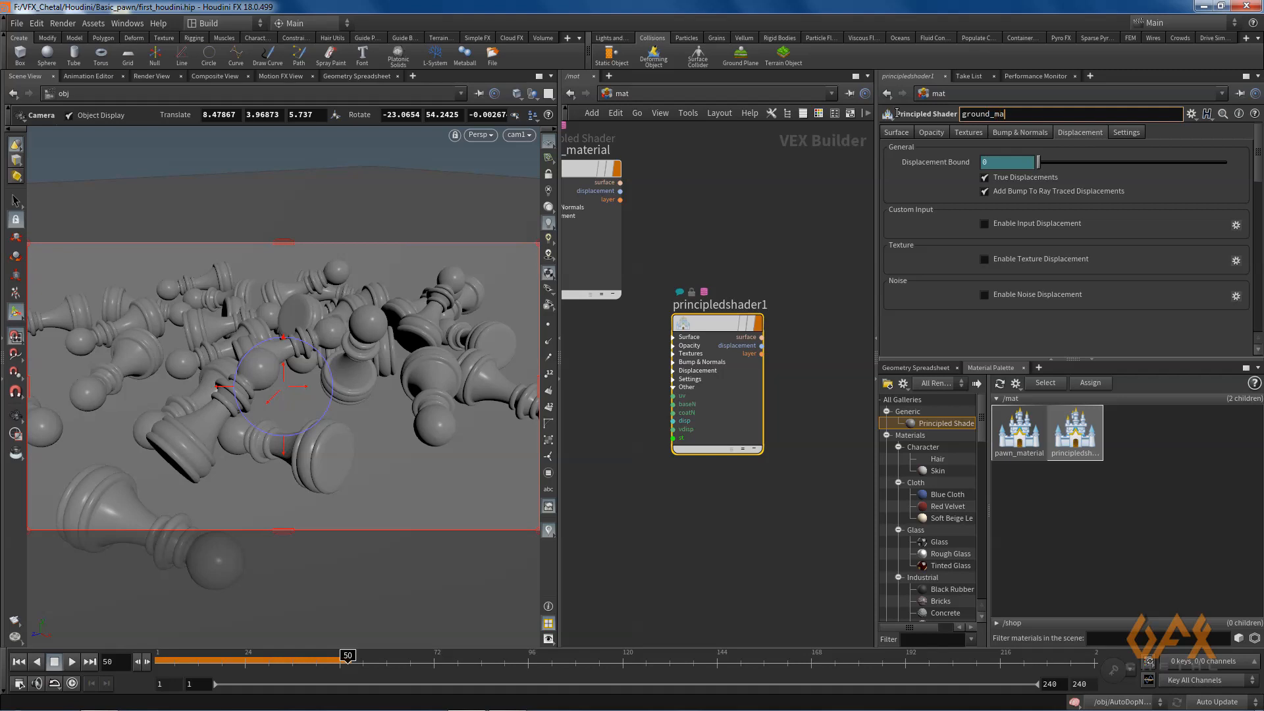
{"action": "type", "text": "terial"}
{"action": "key", "text": "Return"}
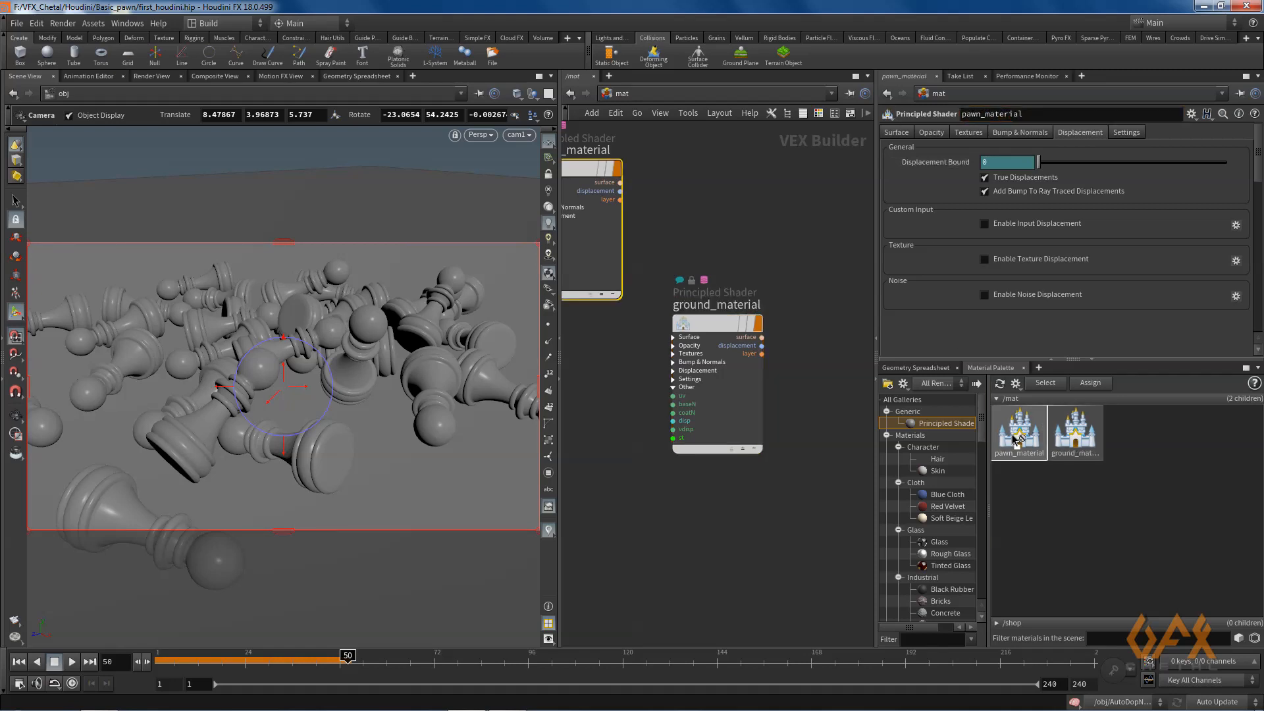
Set the base color of pawn_material to black in its surface settings
{"action": "left_click", "coordinate": [898, 133]}
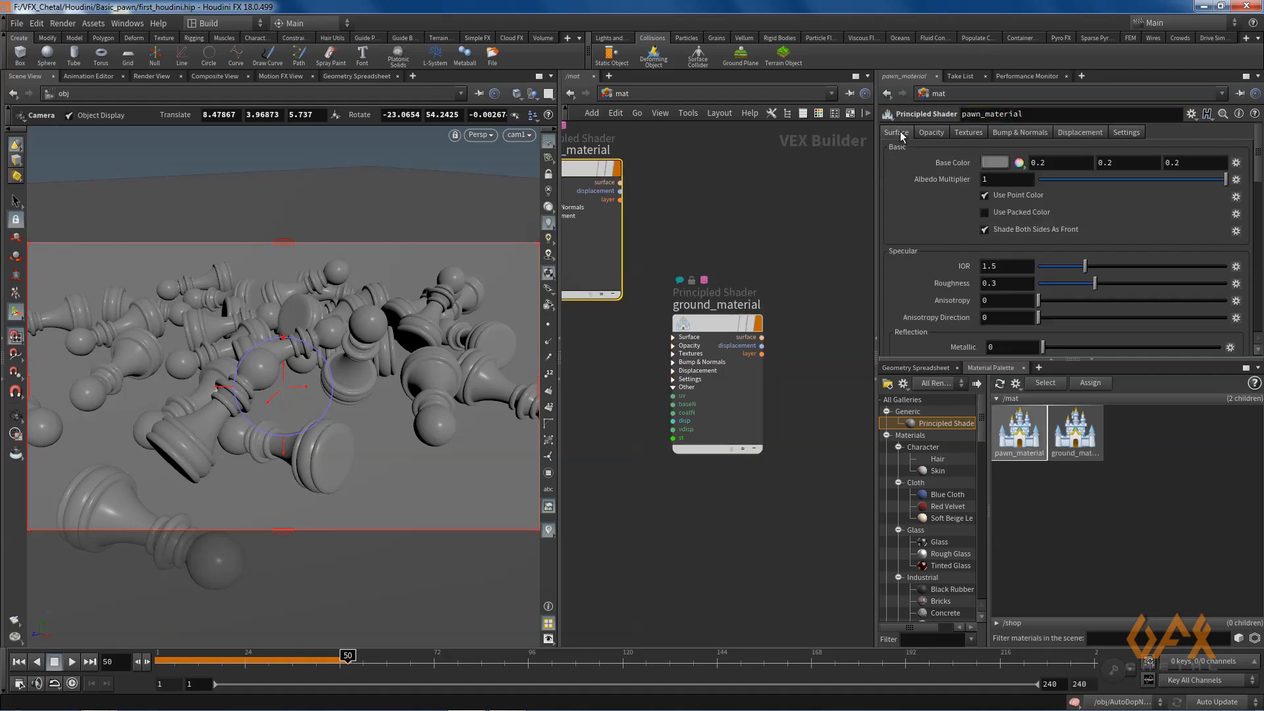
{"action": "left_click", "coordinate": [993, 162]}
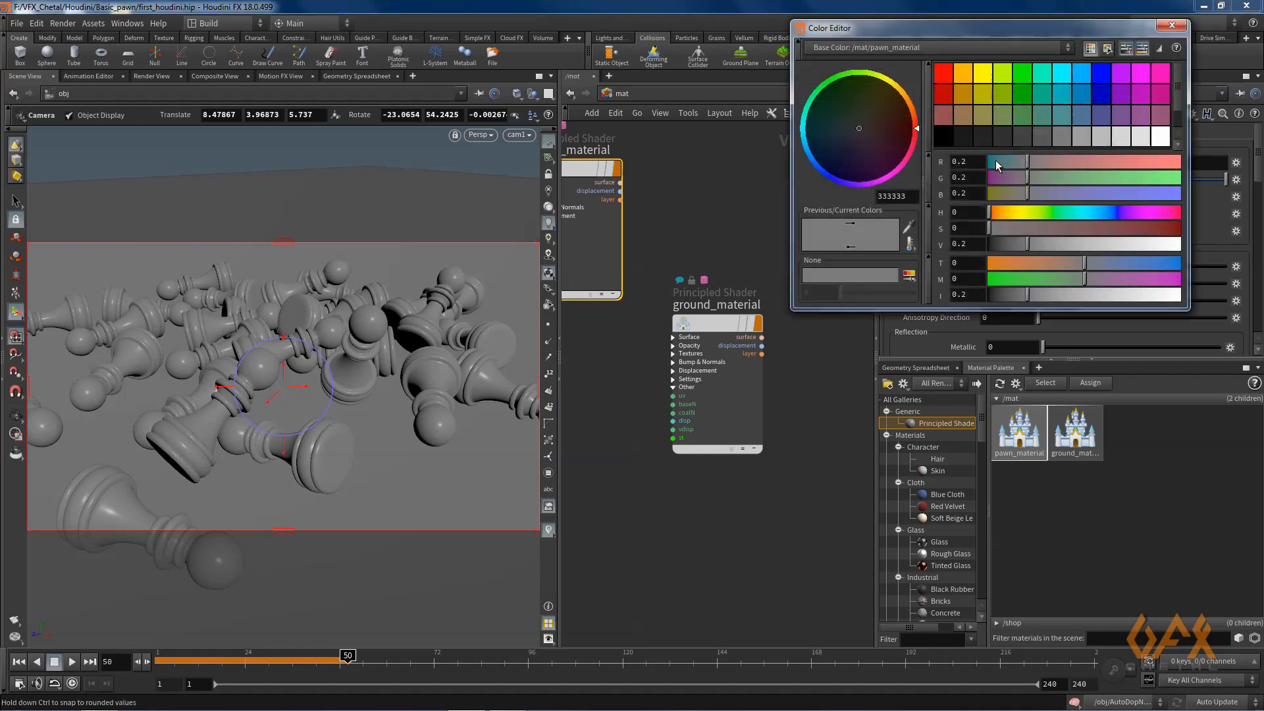
{"action": "left_click", "coordinate": [945, 139]}
{"action": "left_click", "coordinate": [1171, 25]}
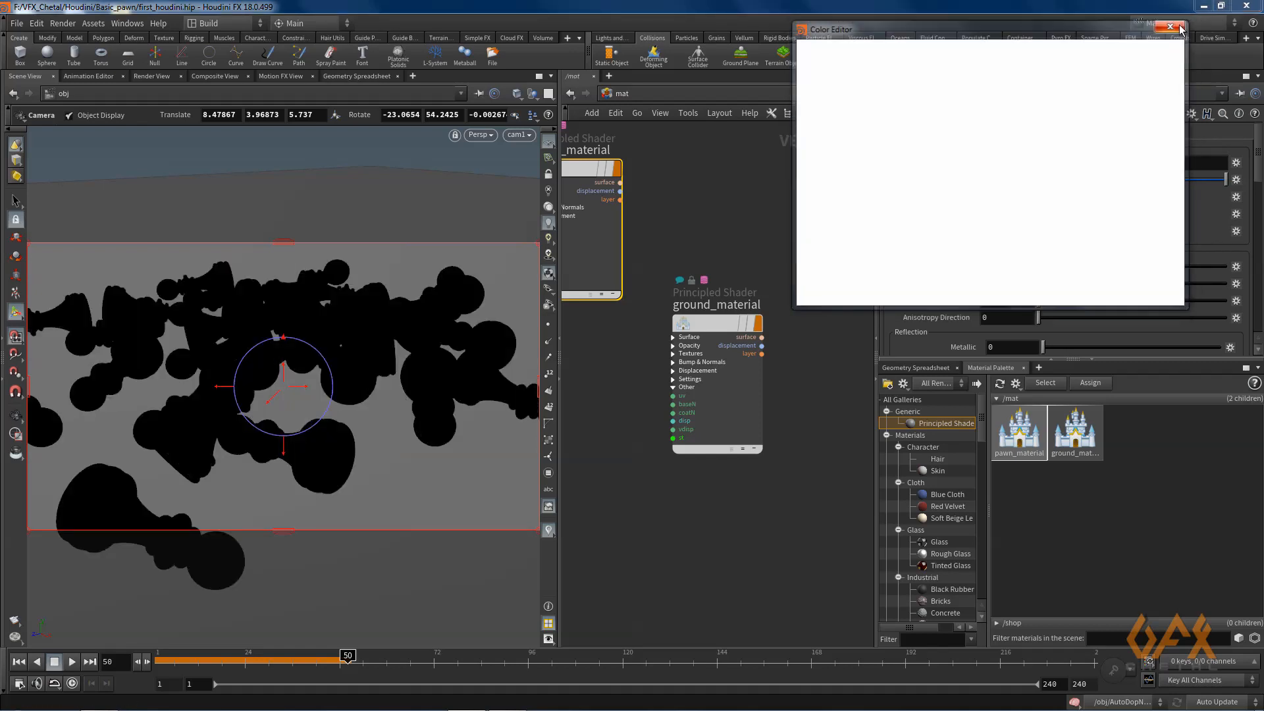
Set the base color of ground_material to a dark blue with RGB 0, 0.0166667, 0.1
{"action": "left_click_drag", "start_coordinate": [1081, 434], "coordinate": [1082, 436]}
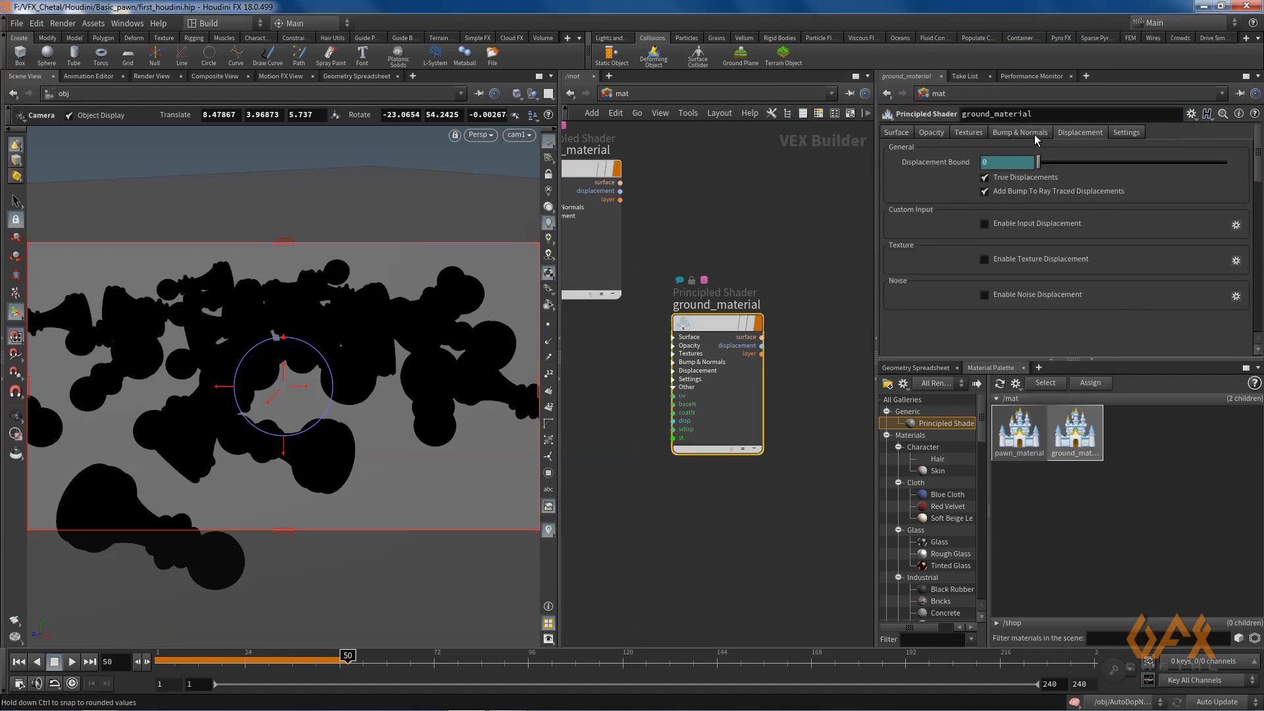
{"action": "left_click", "coordinate": [897, 133]}
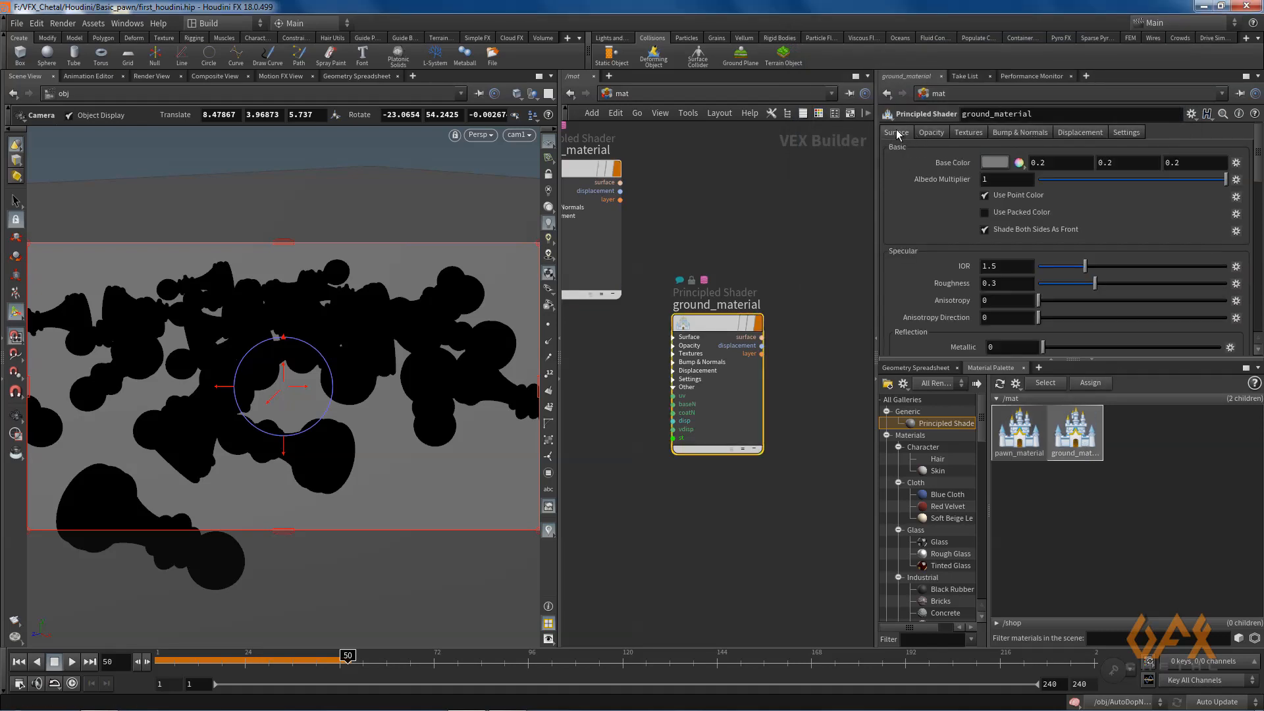
{"action": "left_click", "coordinate": [995, 162]}
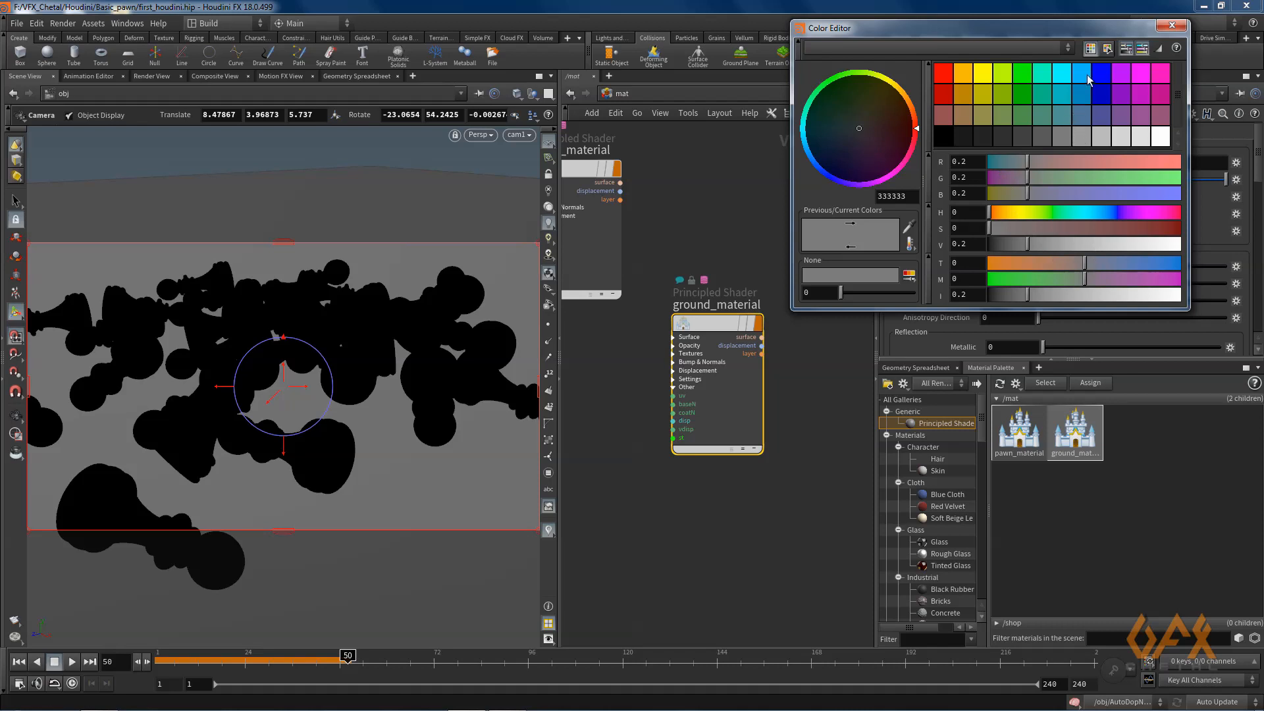
{"action": "left_click", "coordinate": [1096, 76]}
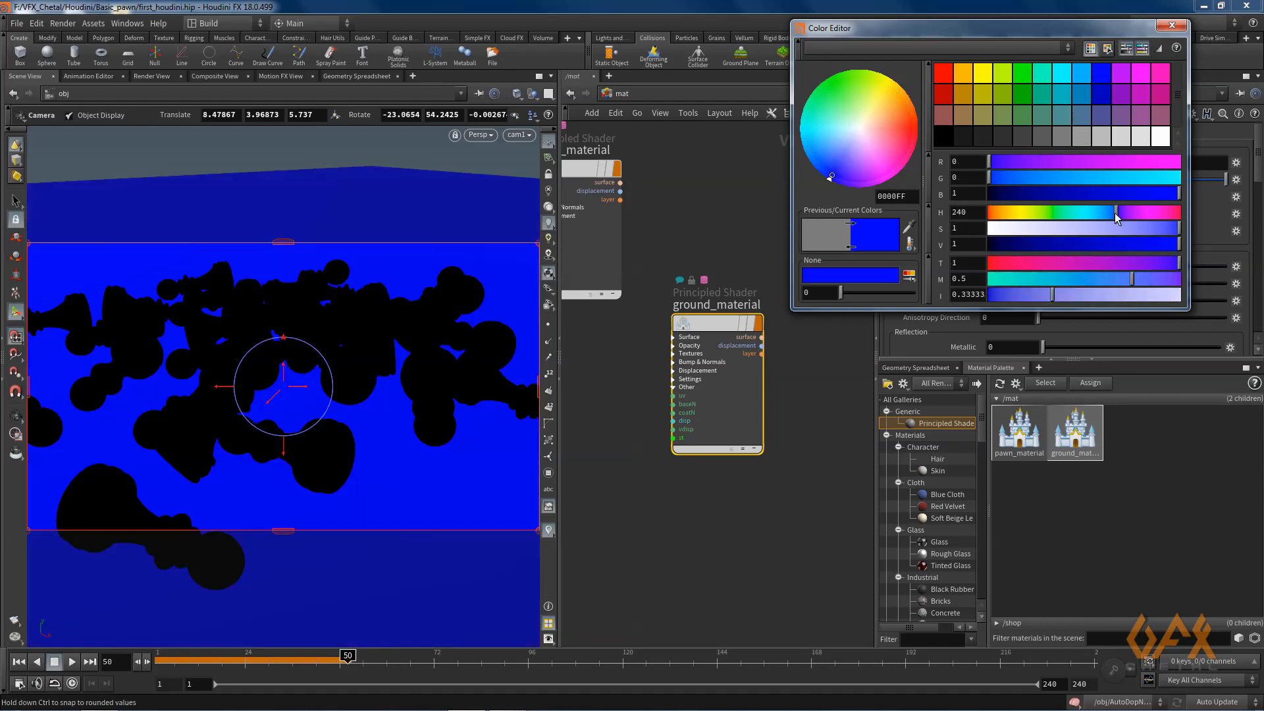
{"action": "left_click_drag", "start_coordinate": [1117, 217], "coordinate": [1111, 212]}
{"action": "mouse_move", "coordinate": [1001, 248]}
{"action": "left_mouse_down"}
{"action": "mouse_move", "coordinate": [1027, 247]}
{"action": "mouse_move", "coordinate": [1008, 245]}
{"action": "left_mouse_up"}
{"action": "left_click", "coordinate": [713, 196]}
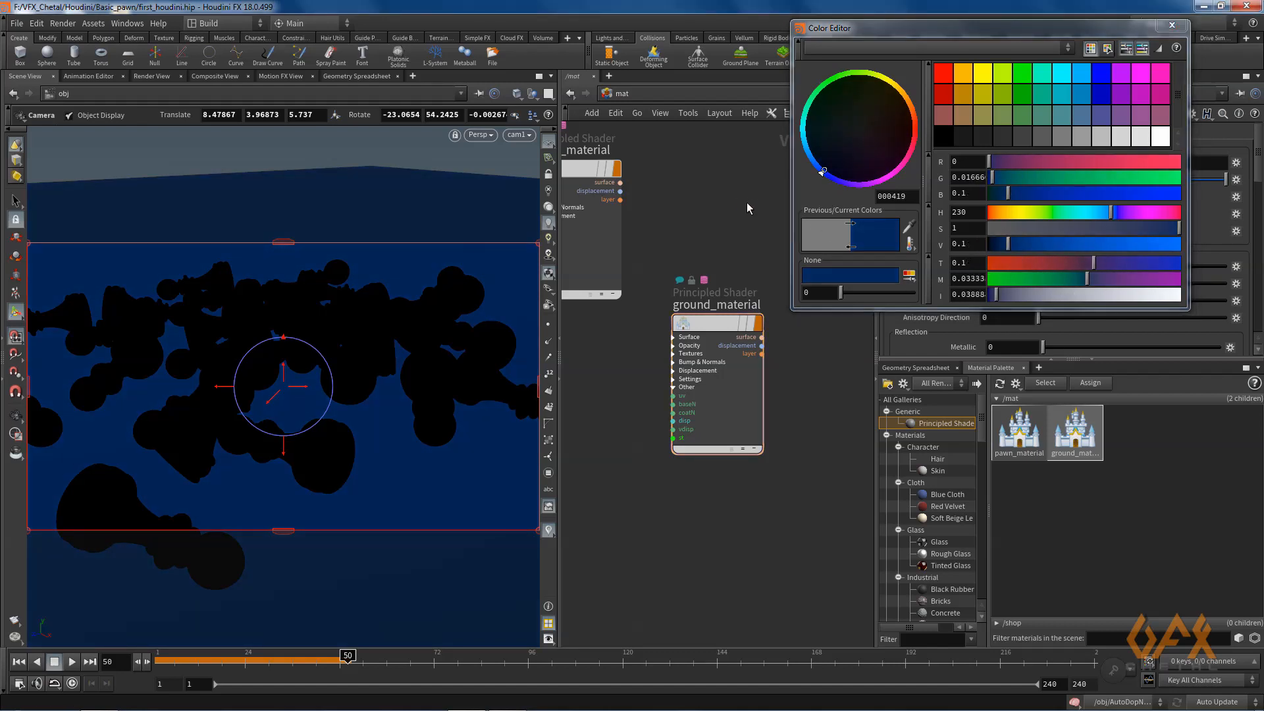
{"action": "left_click", "coordinate": [1172, 25]}
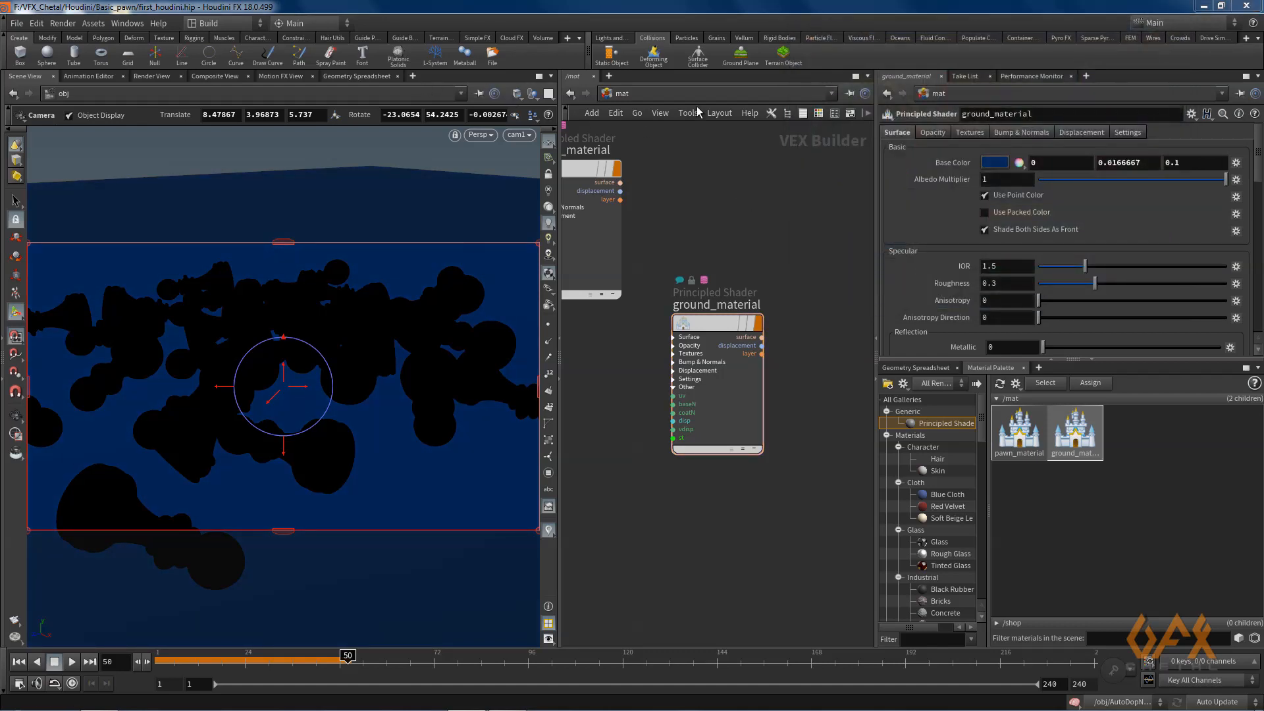
Return to the object network and add an environment light to the scene
{"action": "left_click", "coordinate": [684, 90]}
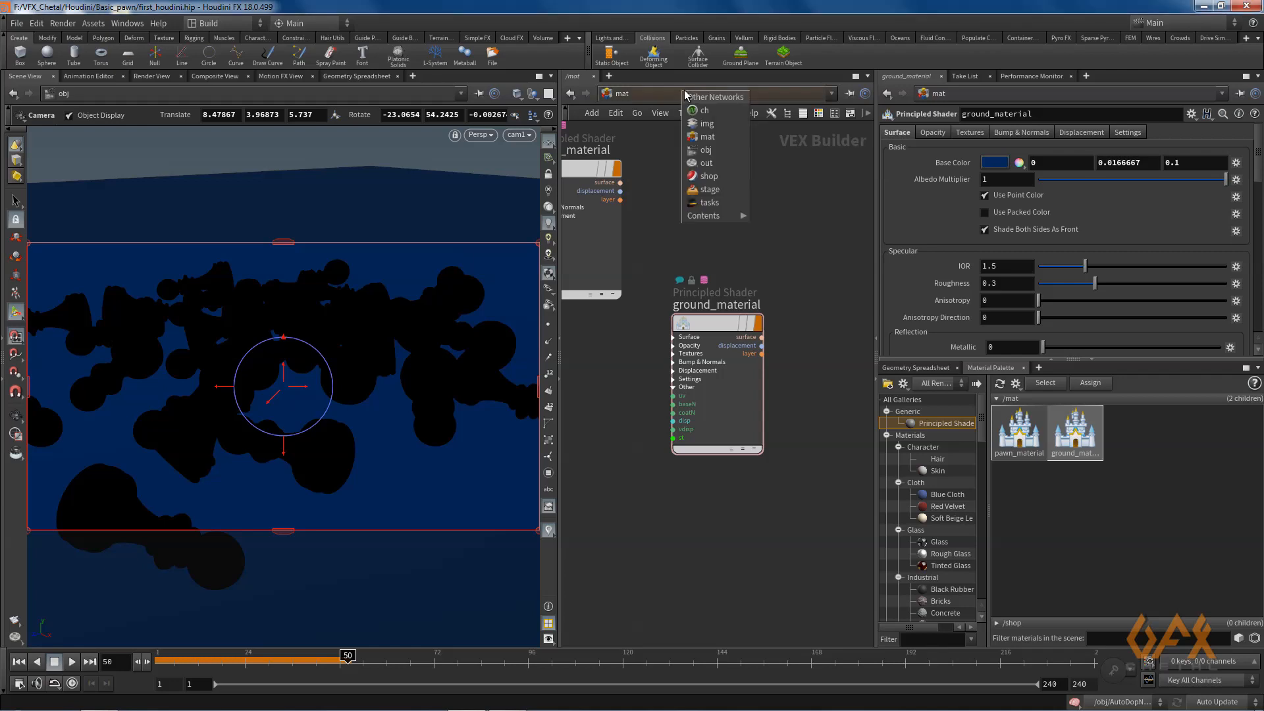
{"action": "left_click", "coordinate": [707, 140]}
{"action": "middle_click_drag", "start_coordinate": [677, 298], "coordinate": [755, 321]}
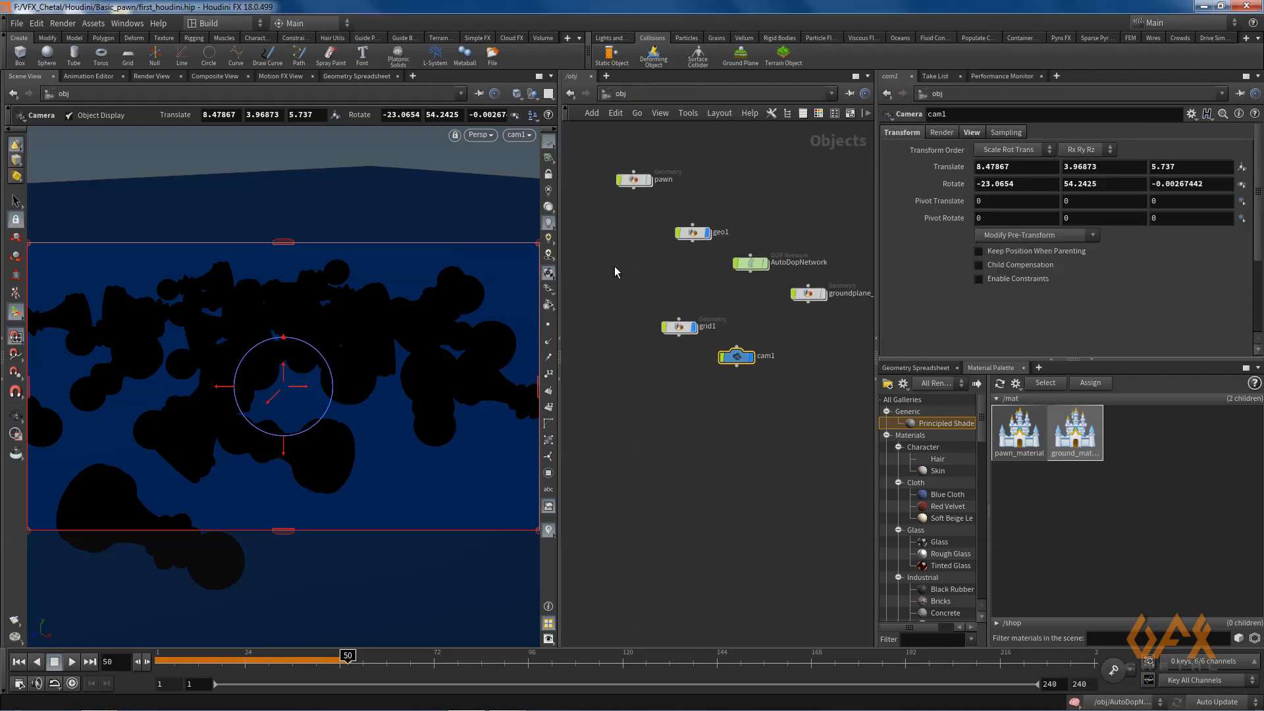
{"action": "middle_click_drag", "start_coordinate": [614, 266], "coordinate": [679, 304]}
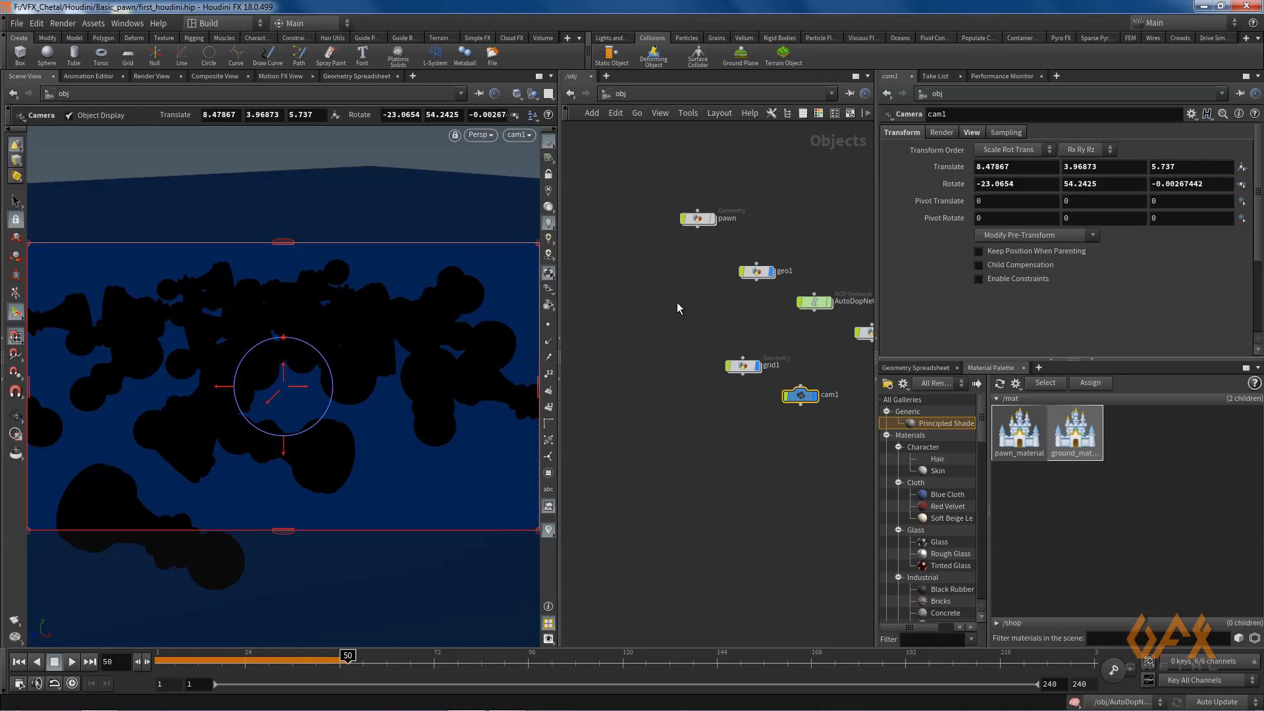
{"action": "left_click", "coordinate": [677, 302]}
{"action": "left_click", "coordinate": [610, 40]}
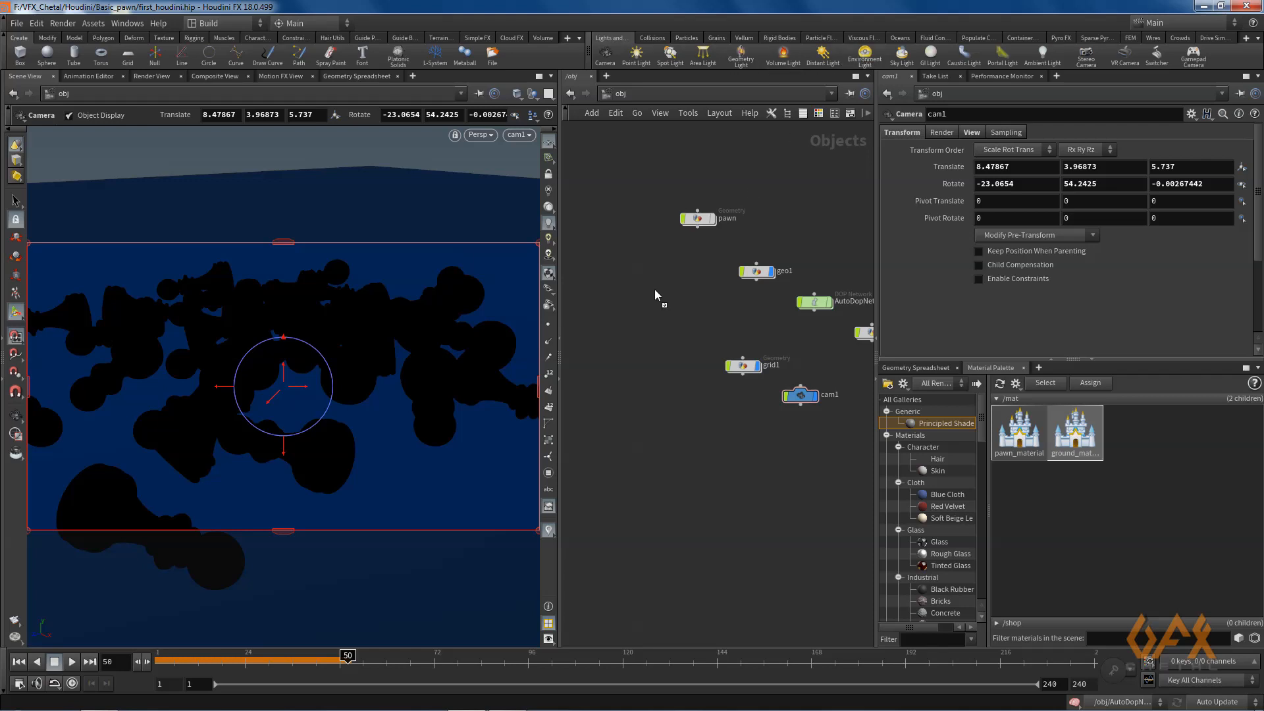
{"action": "left_click", "coordinate": [670, 282]}
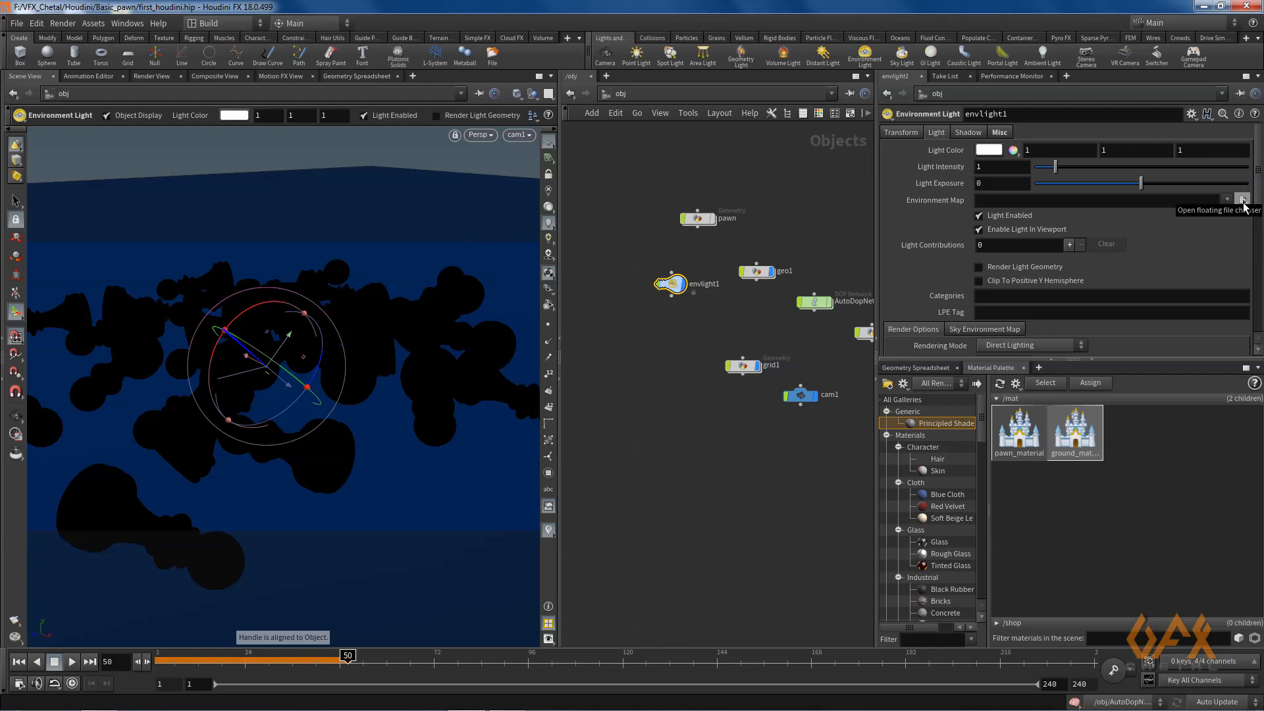
Load palermo_sidewalk_4k.hdr from the $HIP folder as the environment light's environment map
{"action": "left_click", "coordinate": [1241, 200]}
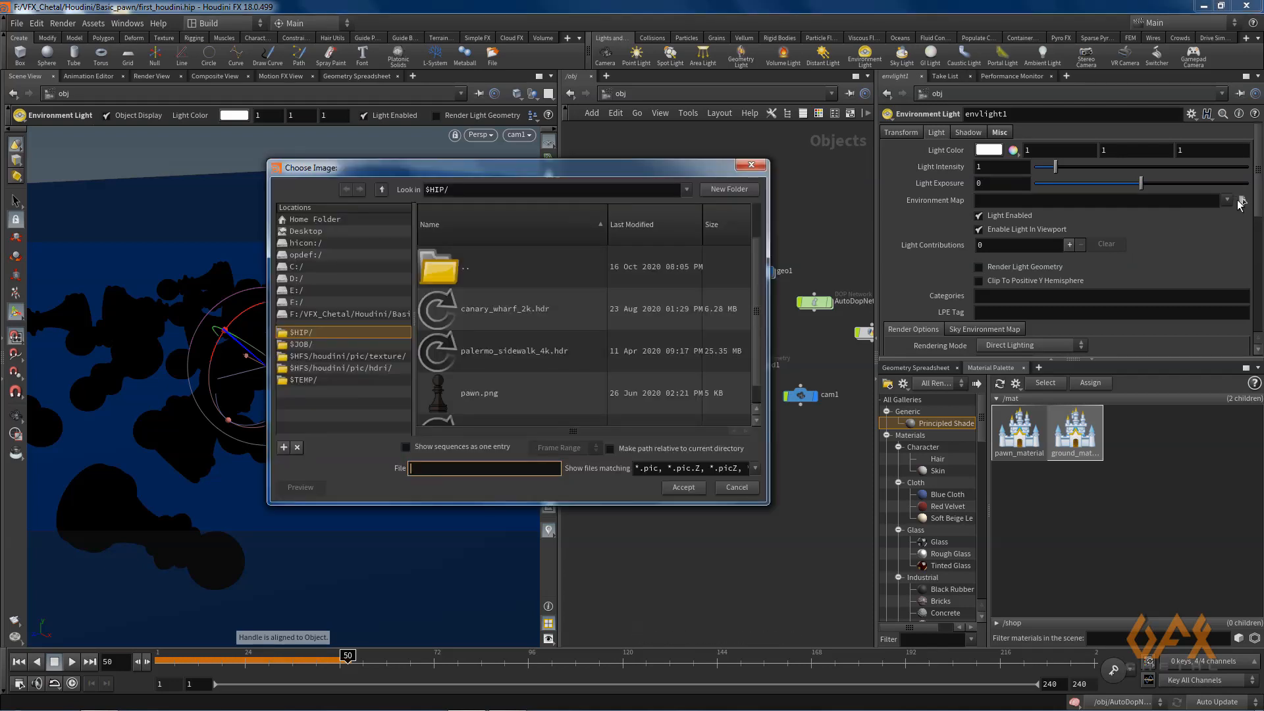
{"action": "scroll", "coordinate": [756, 247], "scroll_direction": "down", "scroll_amount": 1}
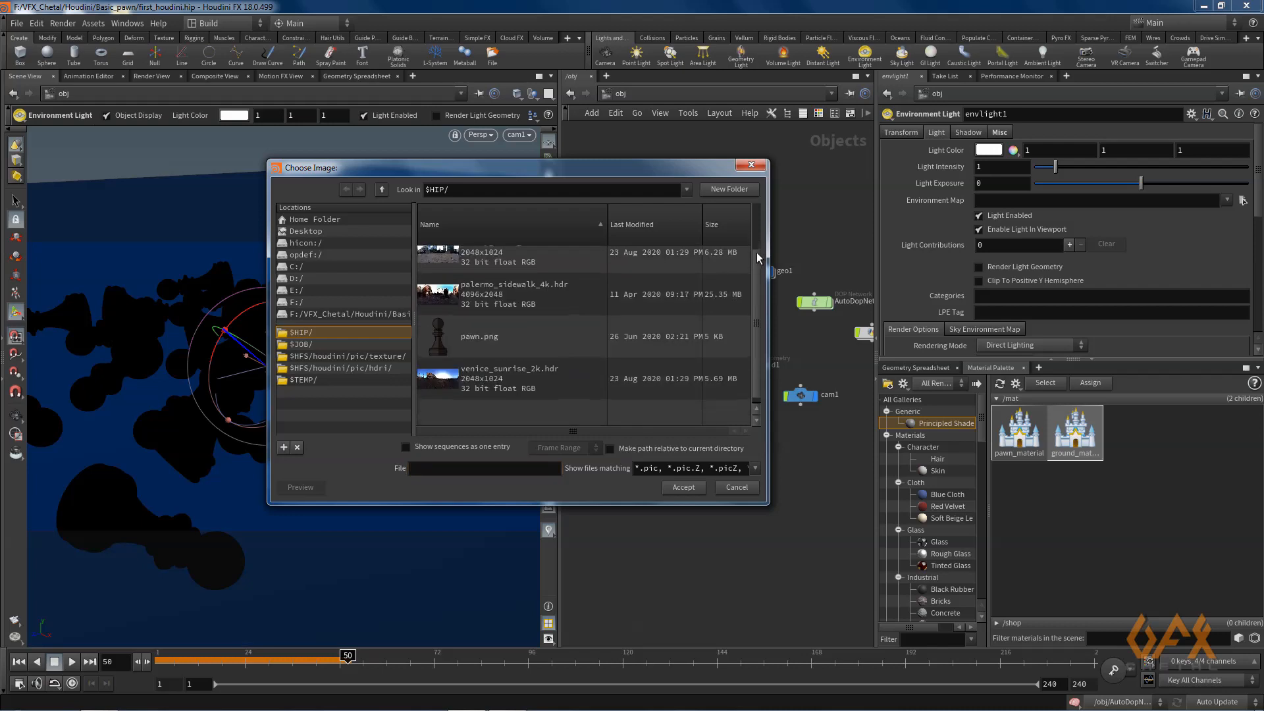
{"action": "left_click_drag", "start_coordinate": [757, 246], "coordinate": [756, 256]}
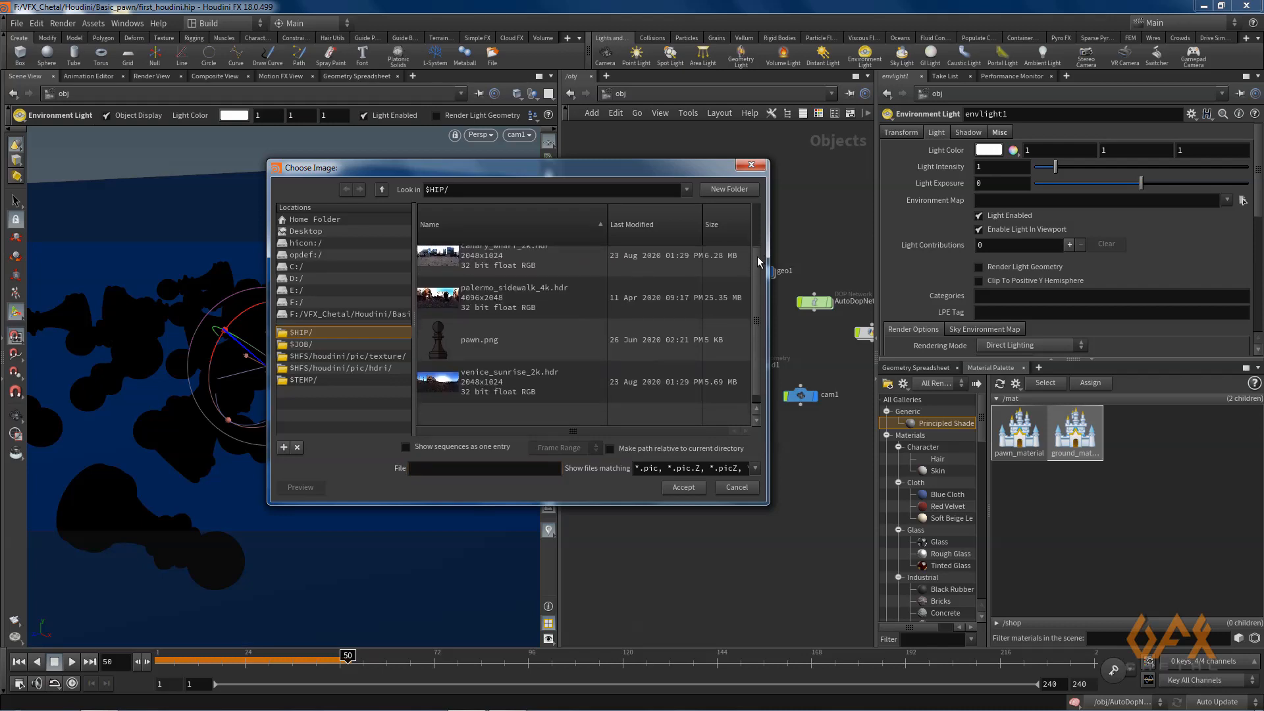
{"action": "left_click", "coordinate": [482, 299]}
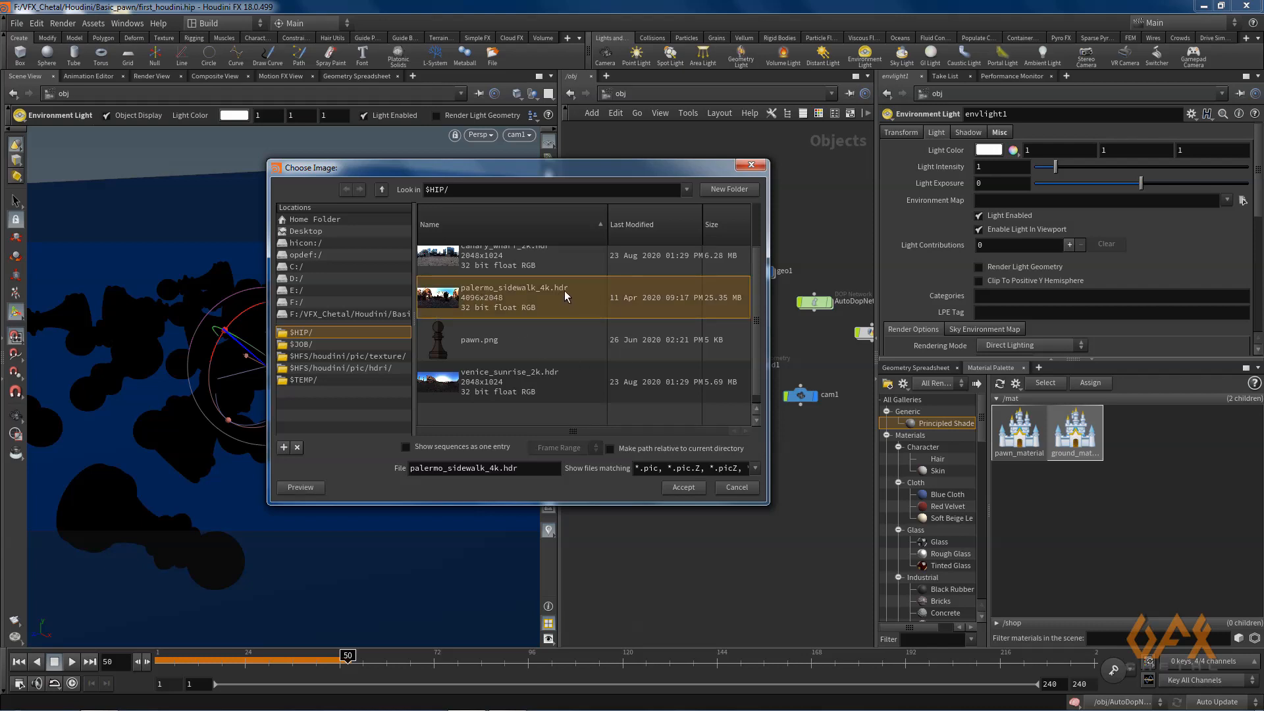
{"action": "left_click", "coordinate": [683, 488]}
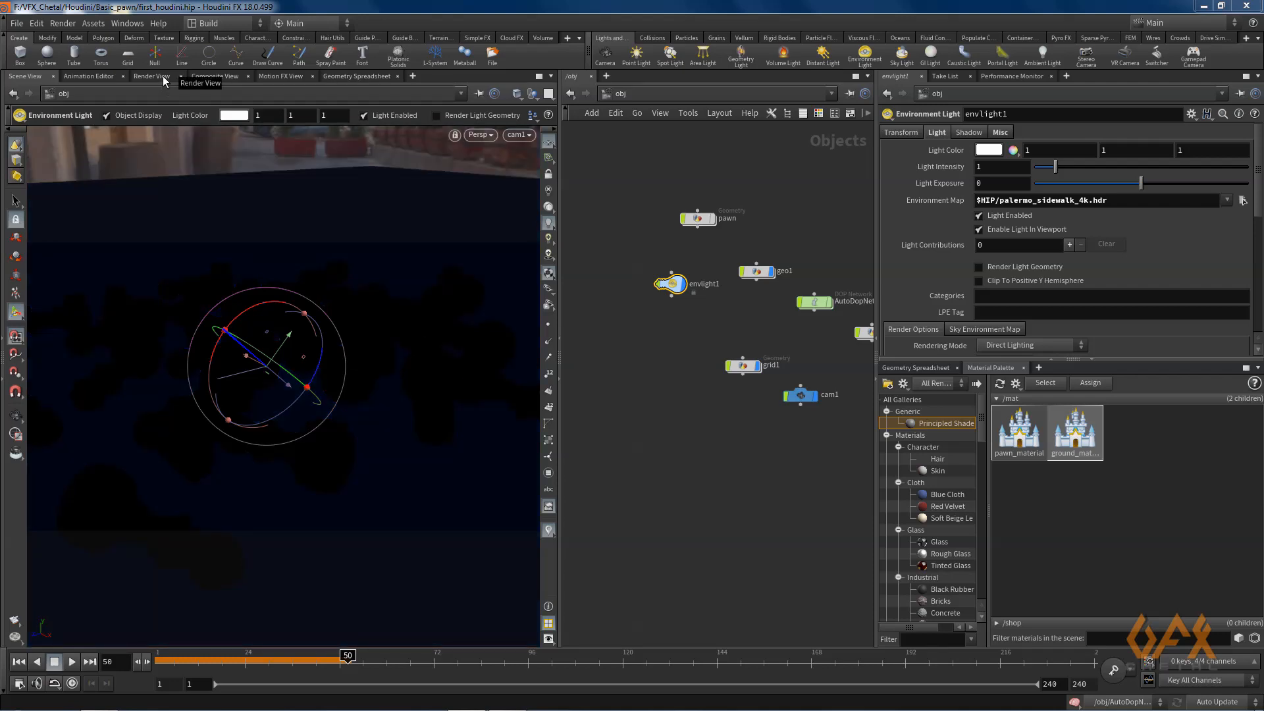
Start a test render of the pawn scene in the Render View and fit more of the image in view
{"action": "left_click", "coordinate": [152, 76]}
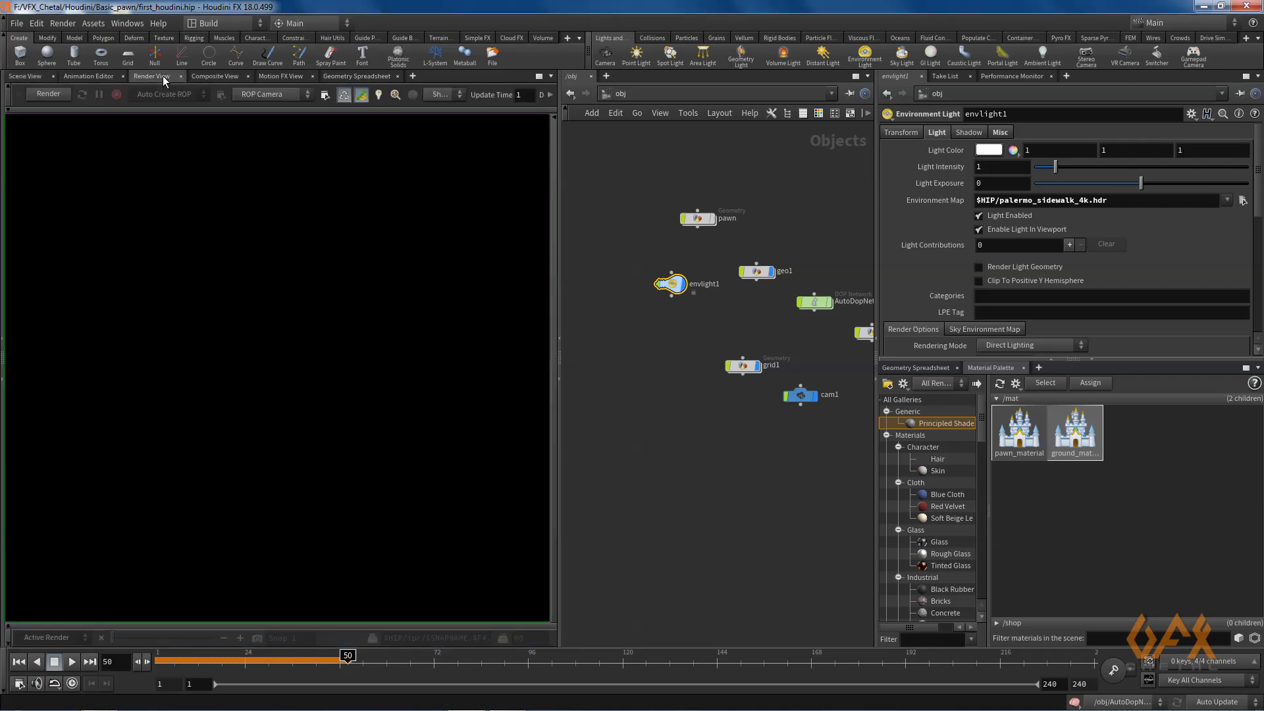
{"action": "left_click", "coordinate": [49, 95]}
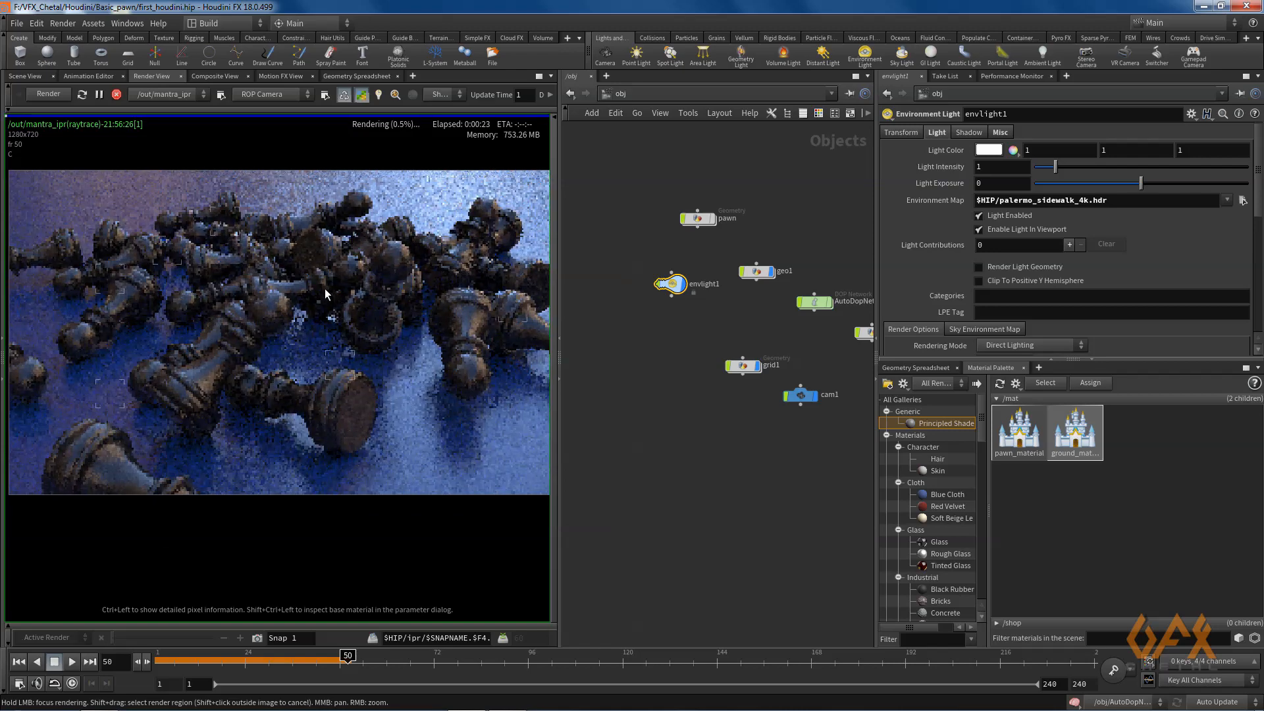
{"action": "scroll", "coordinate": [325, 293], "scroll_direction": "down", "scroll_amount": 1}
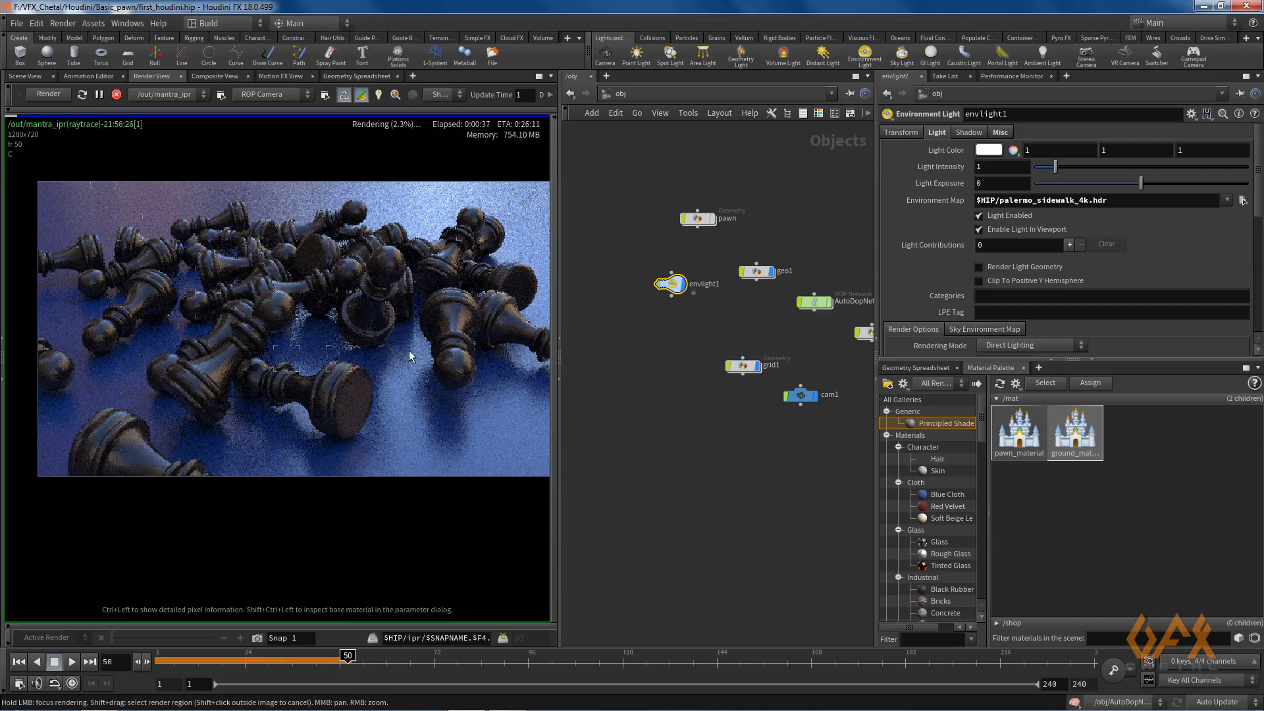
Compare the render with preview mode off and on, leave preview off, and stop the render
{"action": "left_click", "coordinate": [361, 95]}
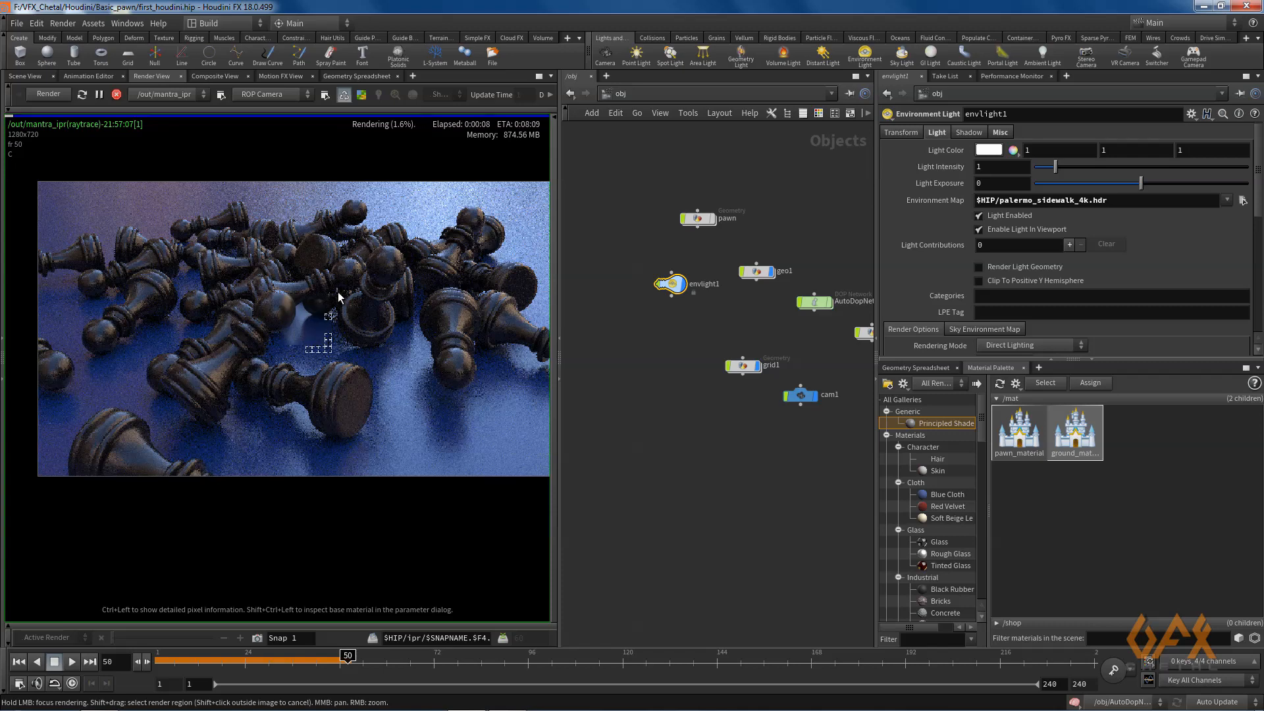
{"action": "left_click", "coordinate": [361, 95]}
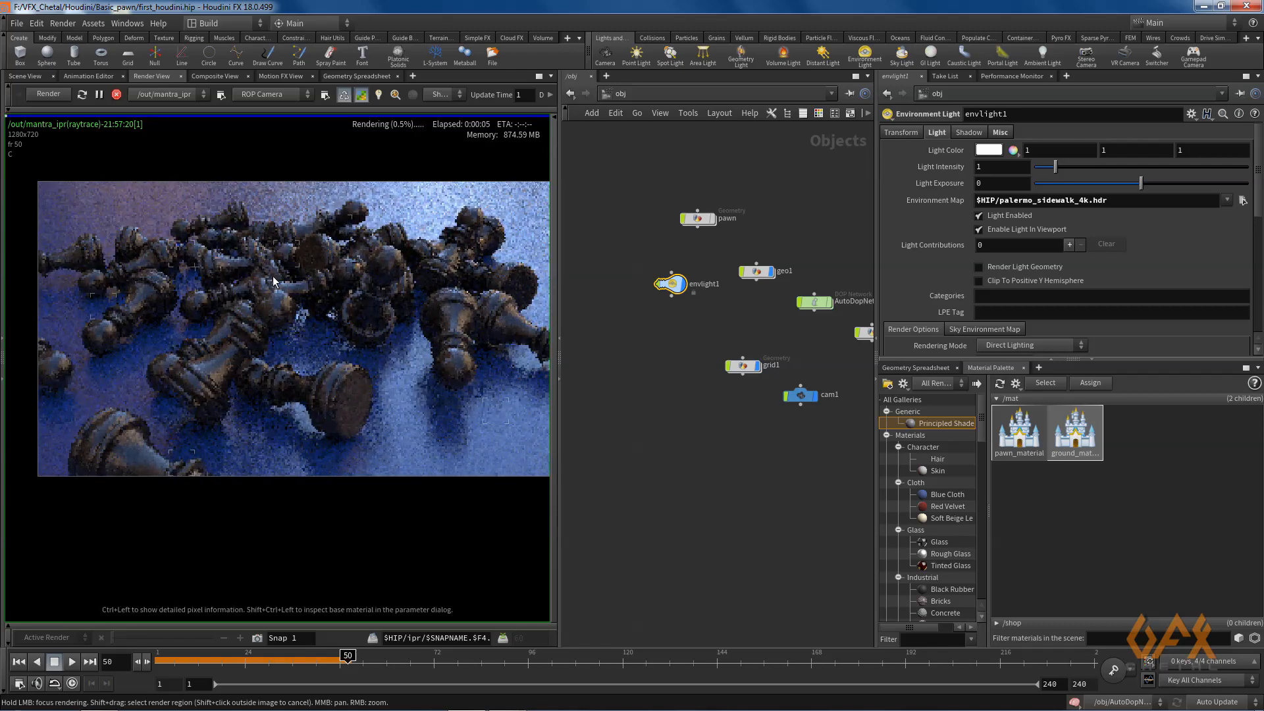
{"action": "left_click", "coordinate": [361, 95]}
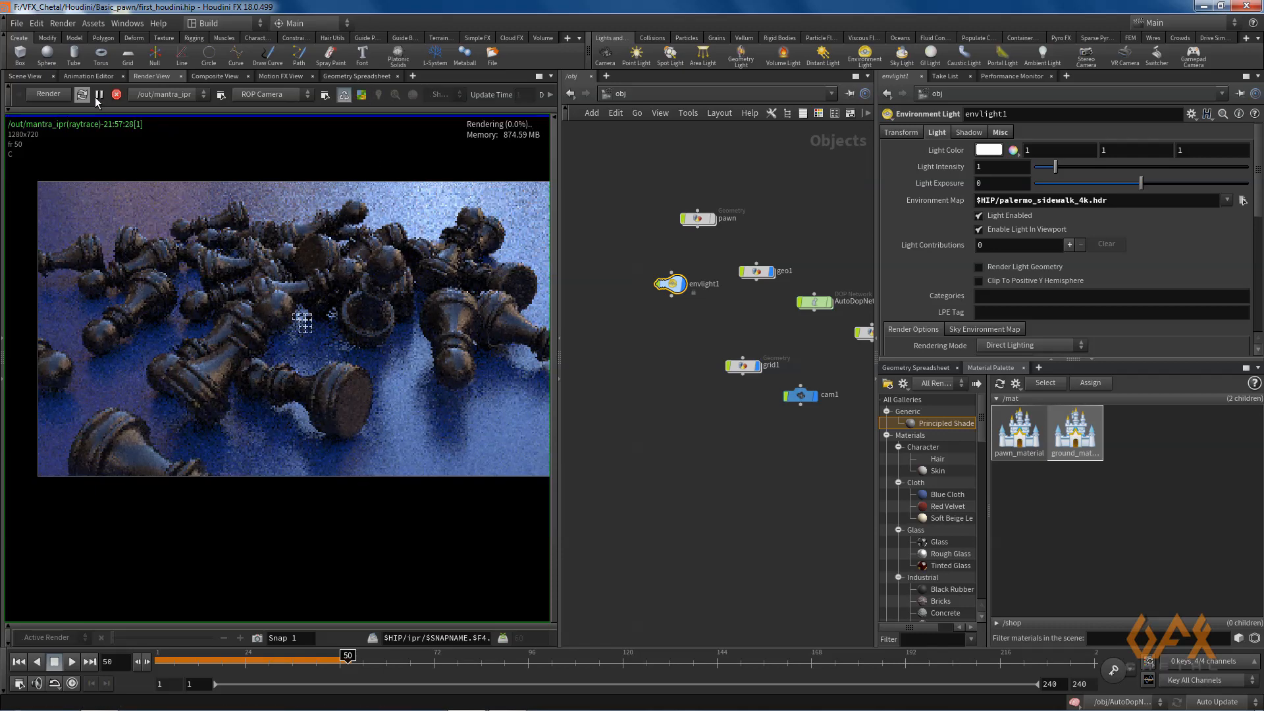
{"action": "left_click", "coordinate": [116, 94]}
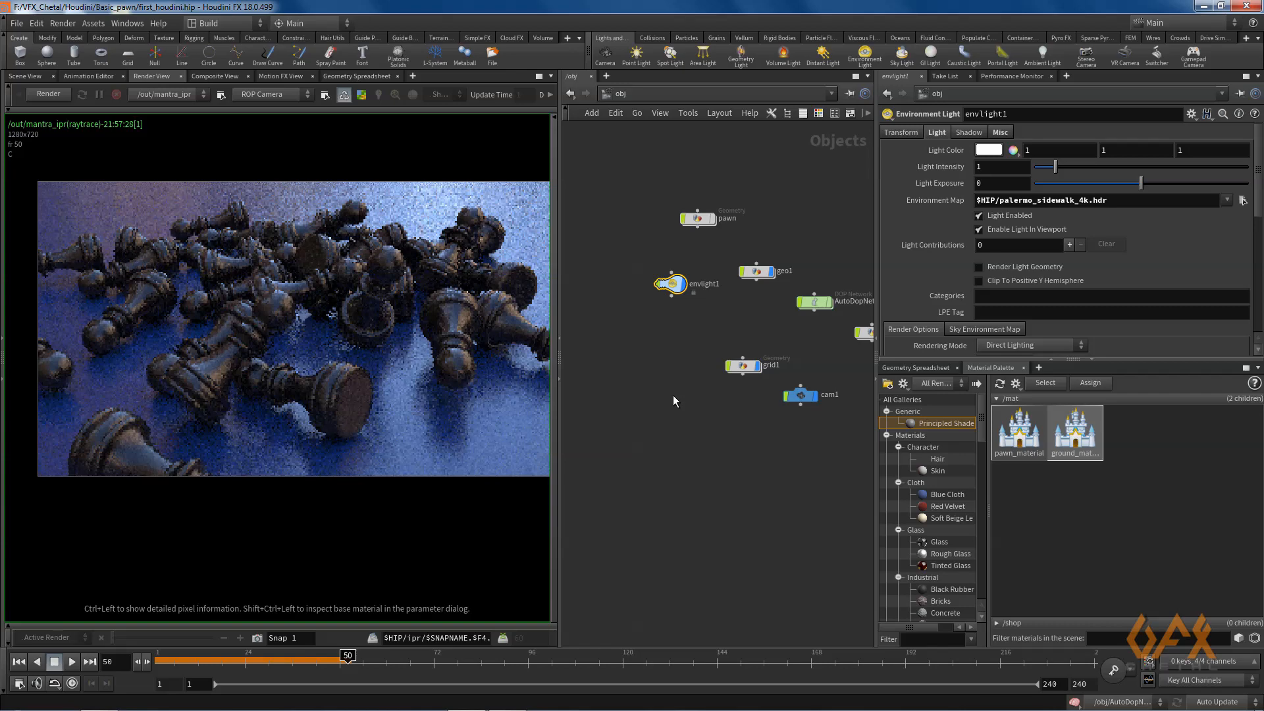
Enable depth of field in the rendering settings of the mantra_ipr node in the out network
{"action": "left_click", "coordinate": [719, 95]}
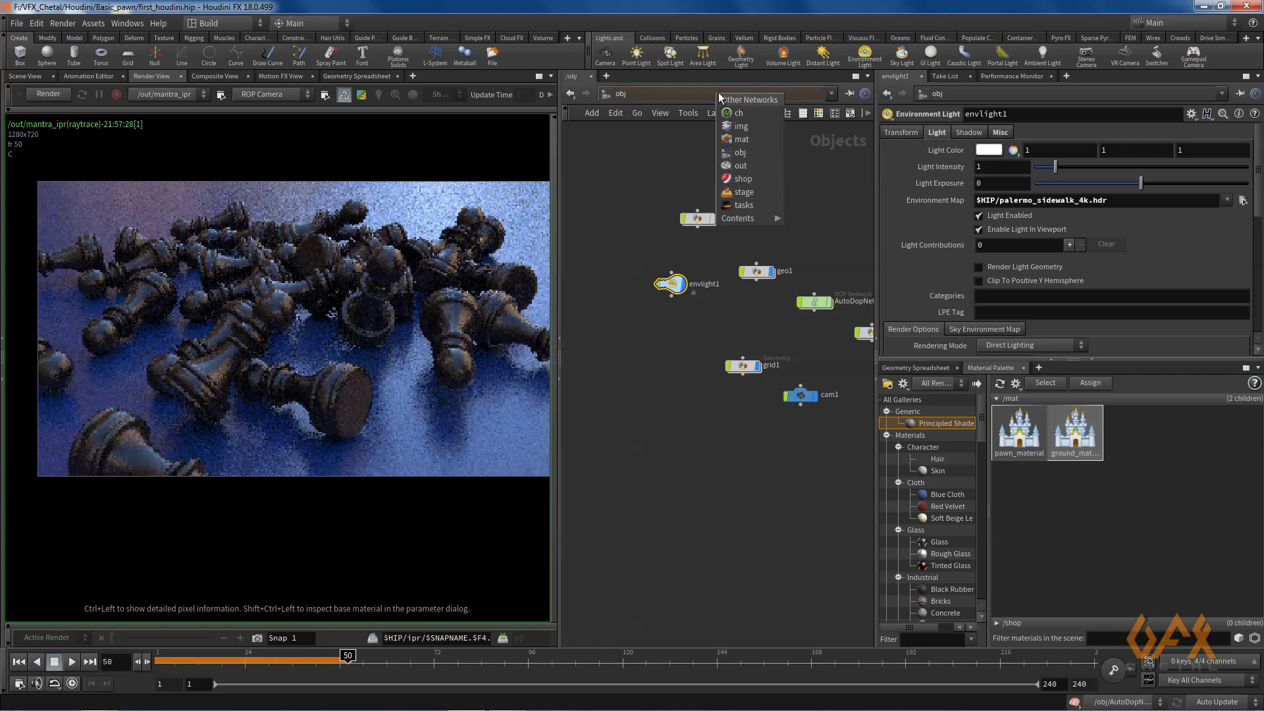
{"action": "left_click", "coordinate": [744, 167]}
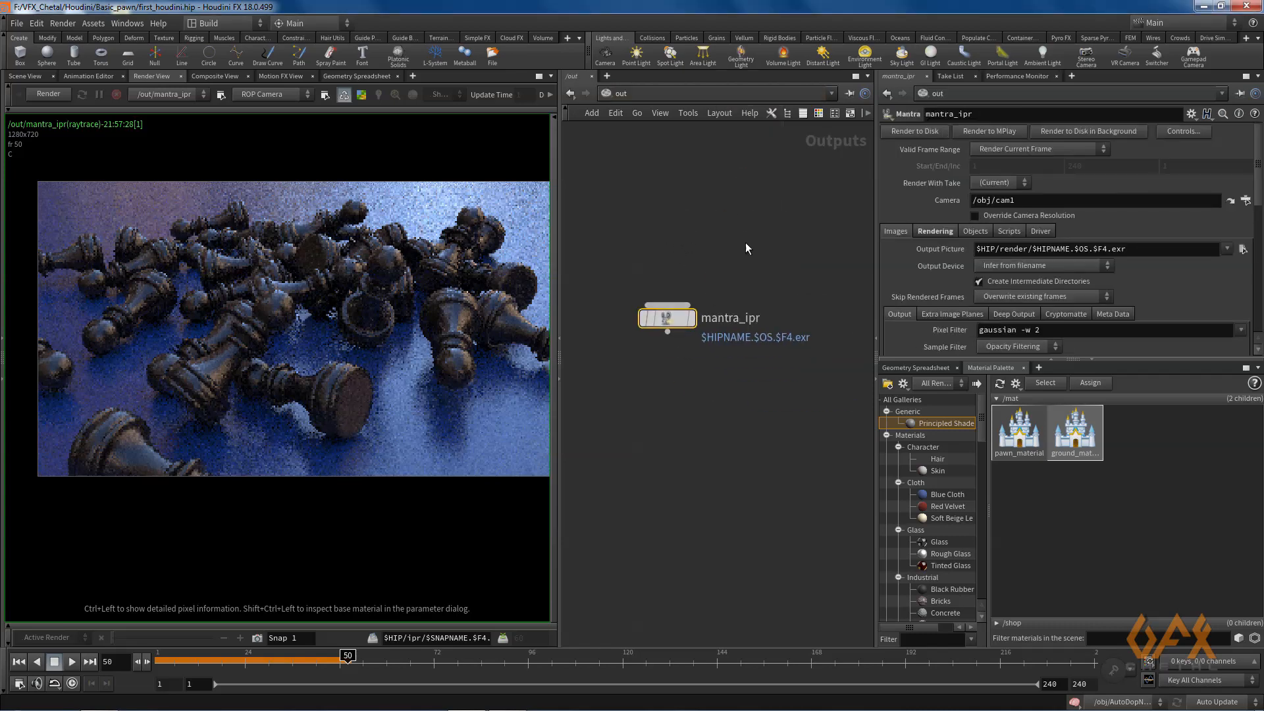
{"action": "mouse_move", "coordinate": [674, 324]}
{"action": "mouse_move", "coordinate": [1260, 185]}
{"action": "left_mouse_down"}
{"action": "mouse_move", "coordinate": [1260, 247]}
{"action": "mouse_move", "coordinate": [1259, 191]}
{"action": "left_mouse_up"}
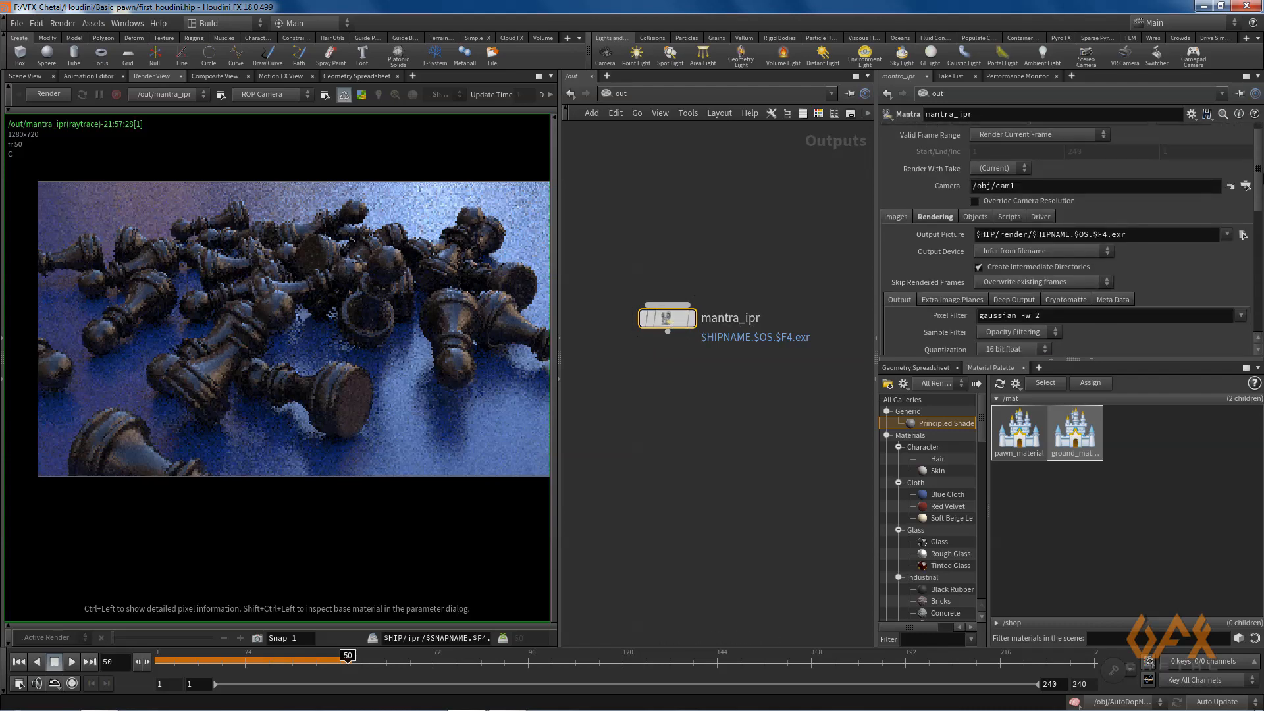
{"action": "left_click", "coordinate": [929, 218]}
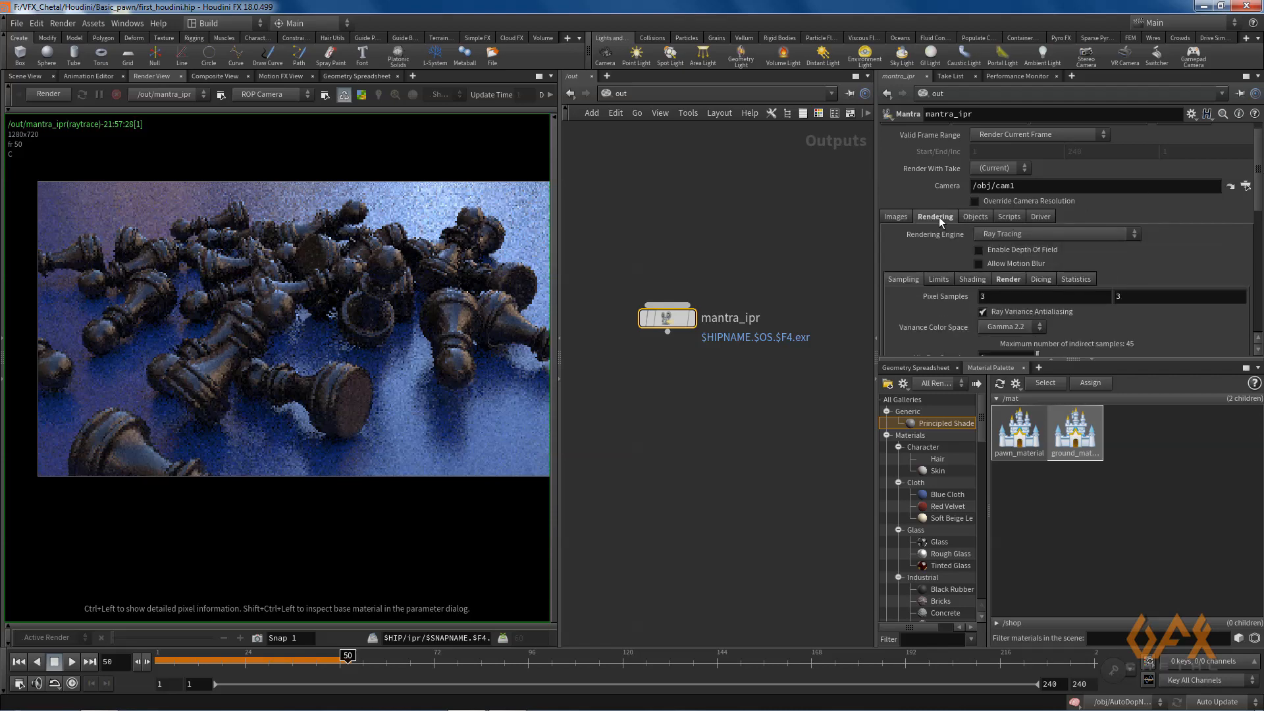
{"action": "left_click", "coordinate": [979, 250]}
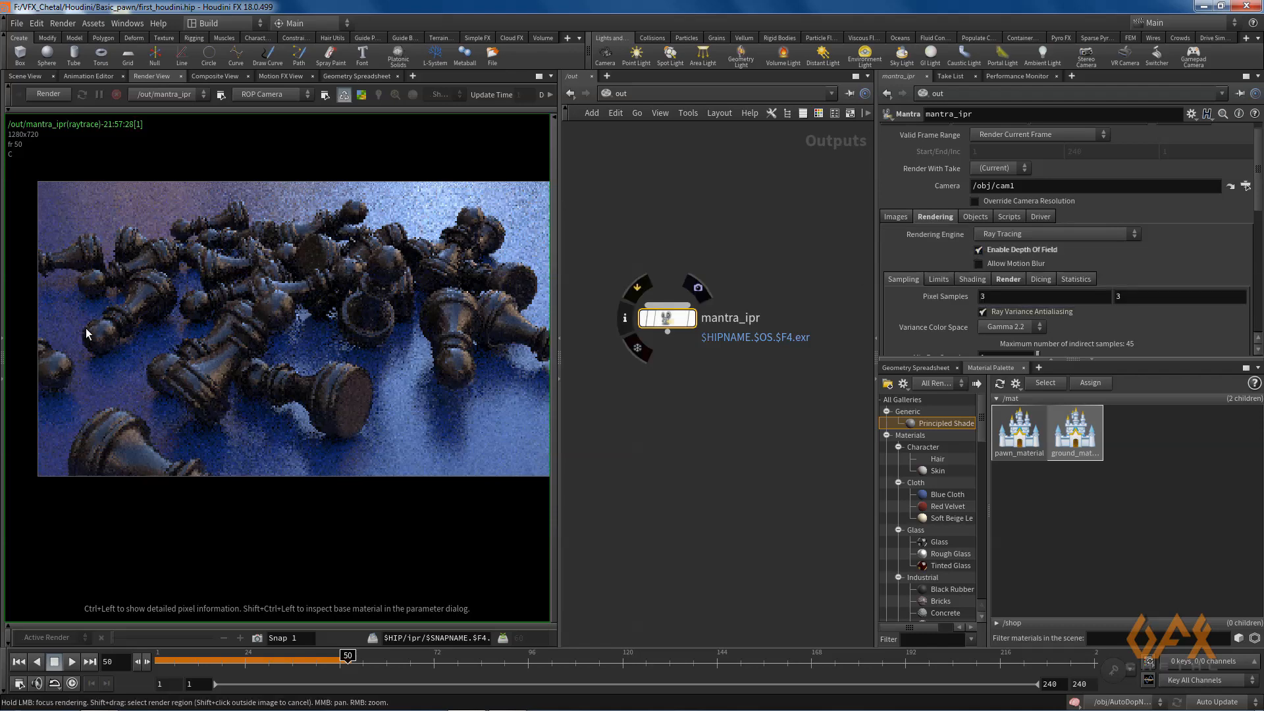
Leave the camera view in the scene viewport, select cam1 in the object network, and switch the viewport to high quality lighting
{"action": "left_click", "coordinate": [29, 78]}
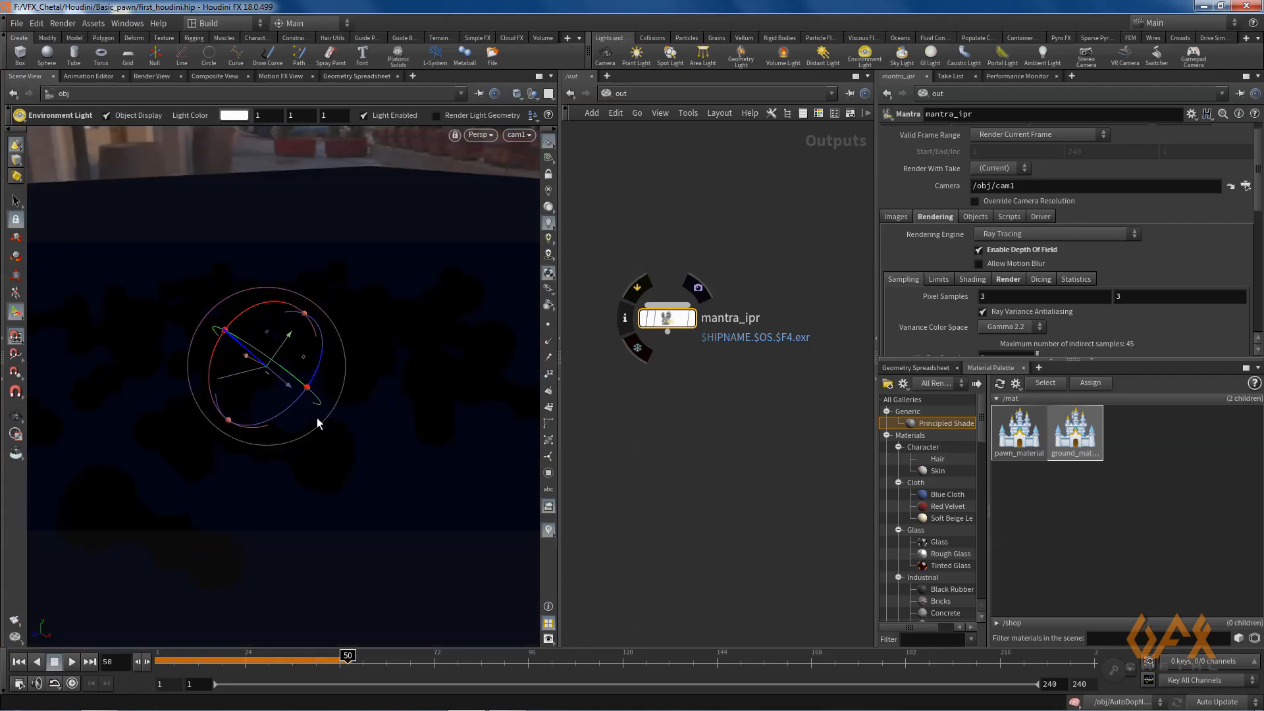
{"action": "left_click_drag", "start_coordinate": [430, 340], "coordinate": [201, 347]}
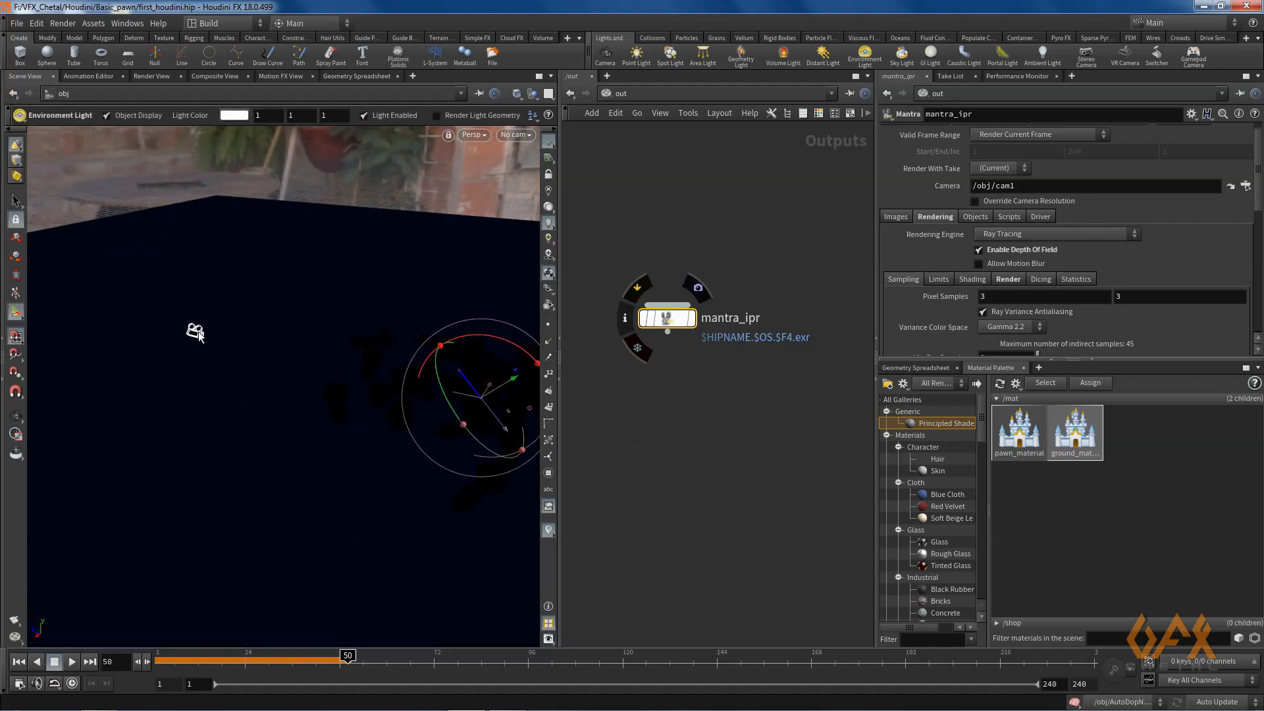
{"action": "left_click", "coordinate": [639, 93]}
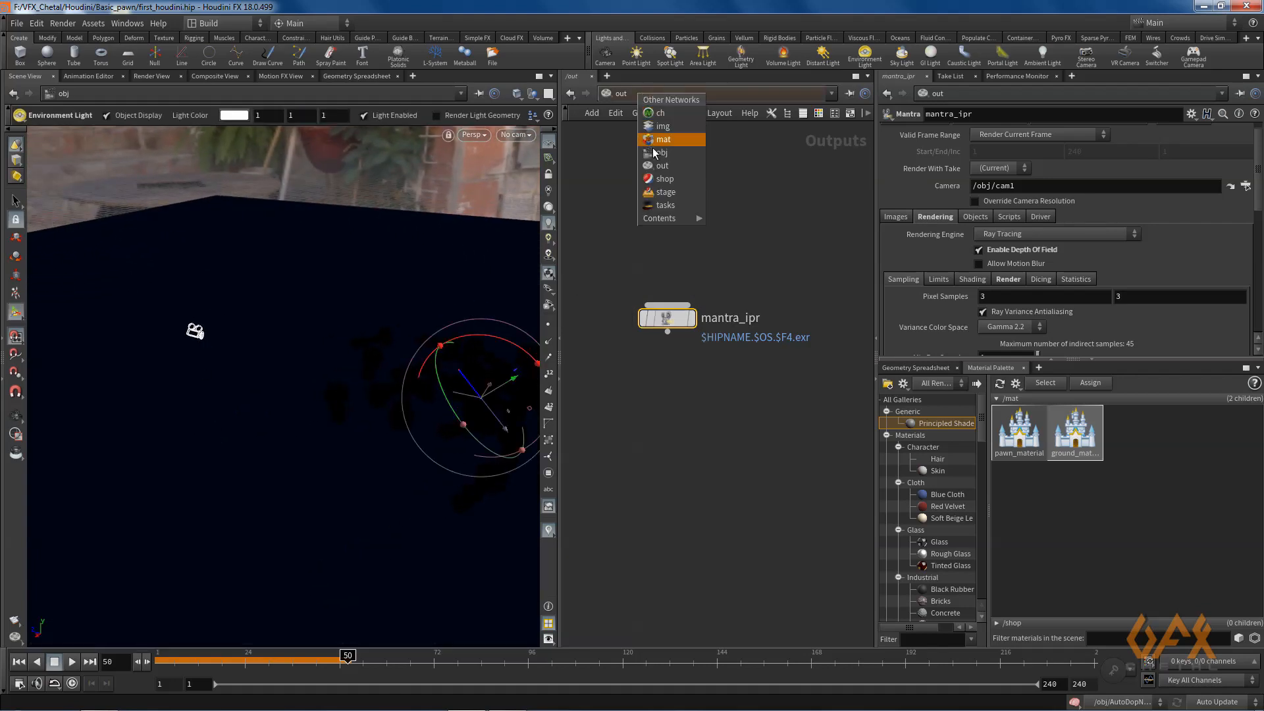
{"action": "left_click", "coordinate": [661, 153]}
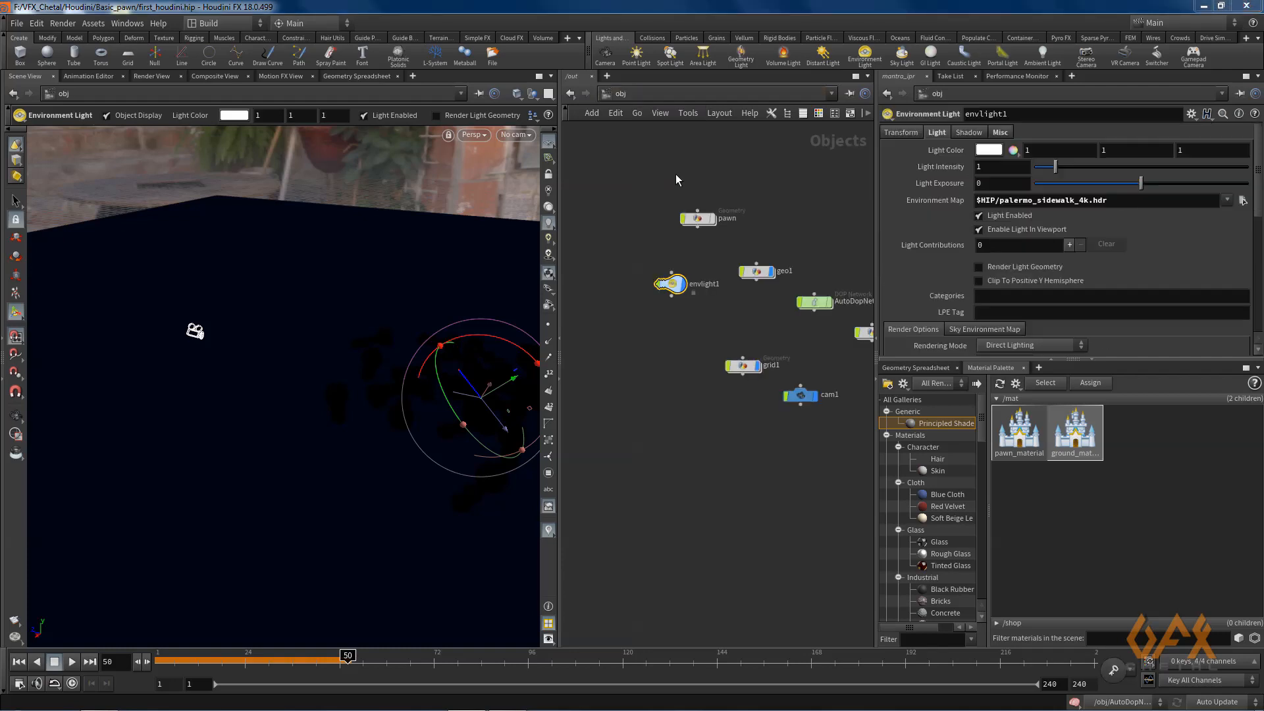
{"action": "key", "text": "h"}
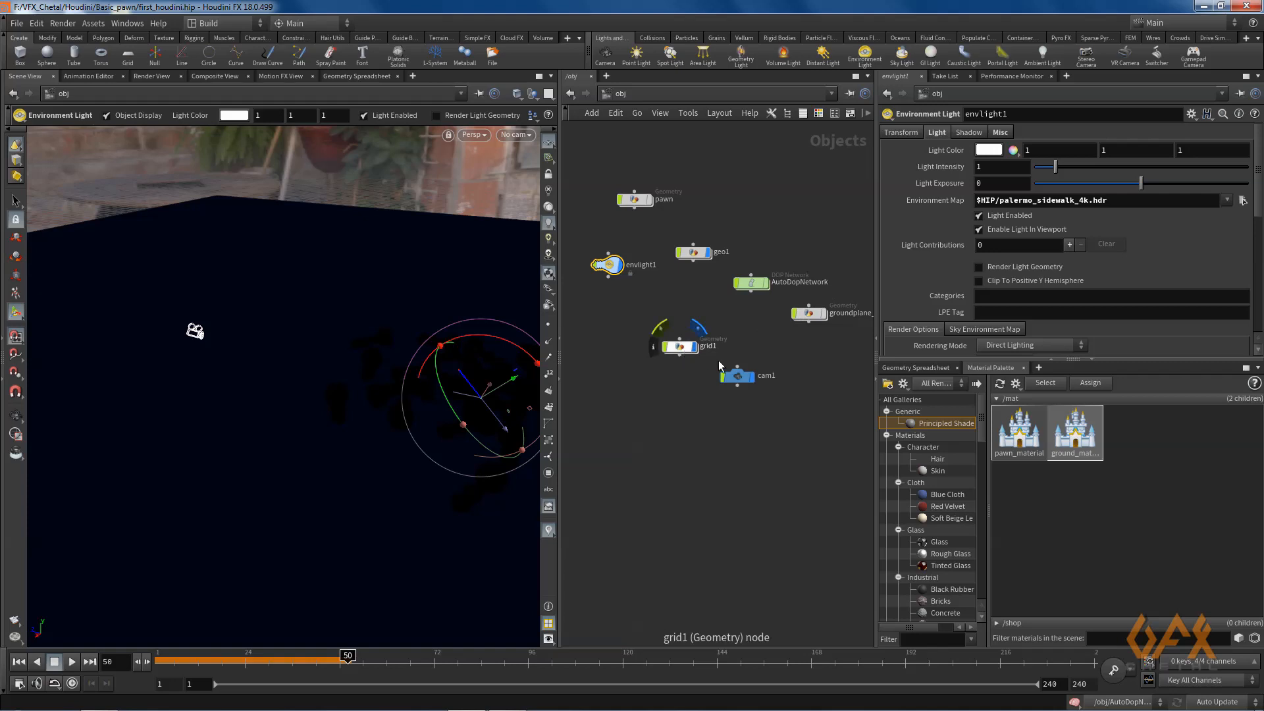
{"action": "left_click", "coordinate": [736, 375]}
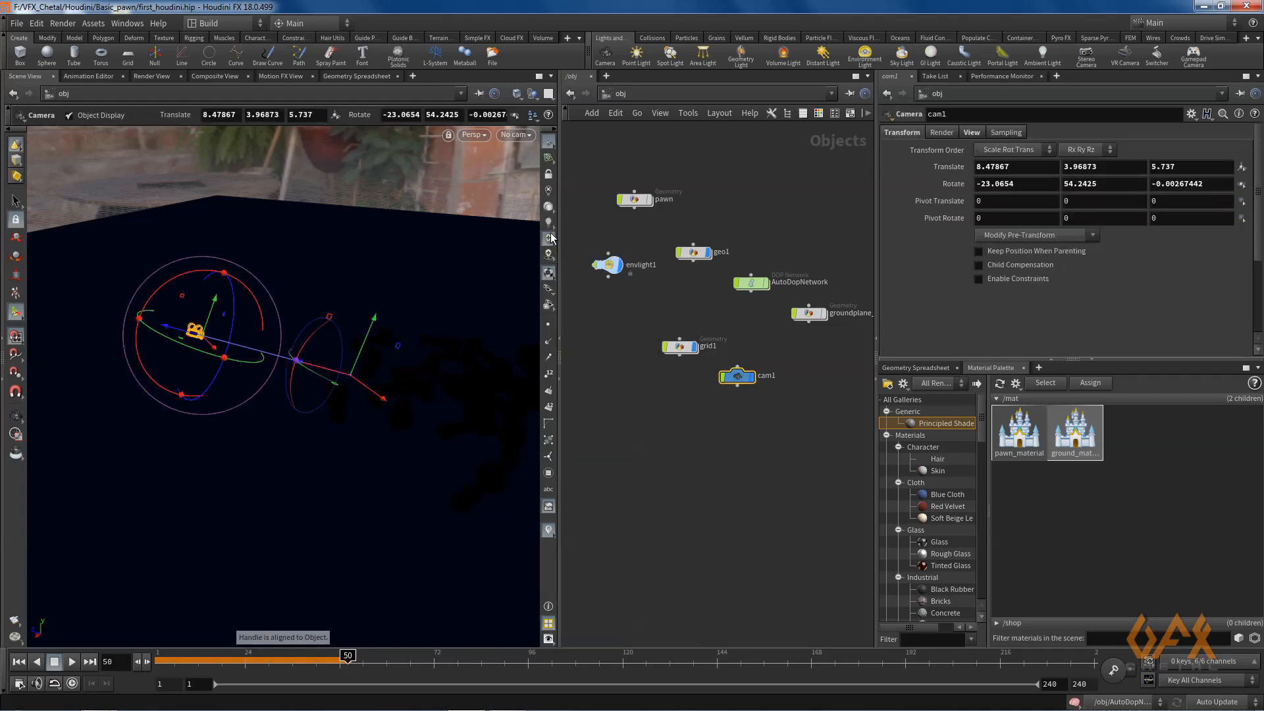
{"action": "left_click", "coordinate": [549, 237]}
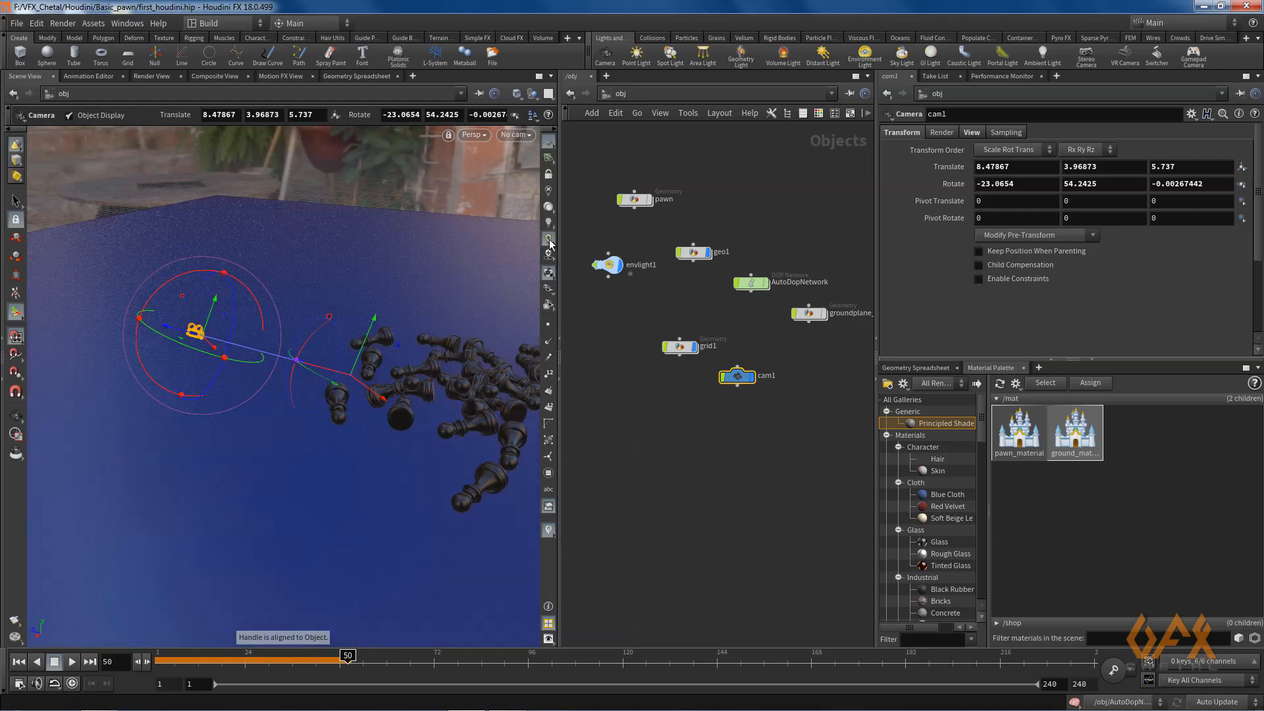
Switch the cam1 manipulator to its focus handle in the scene viewport
{"action": "key", "text": "Escape"}
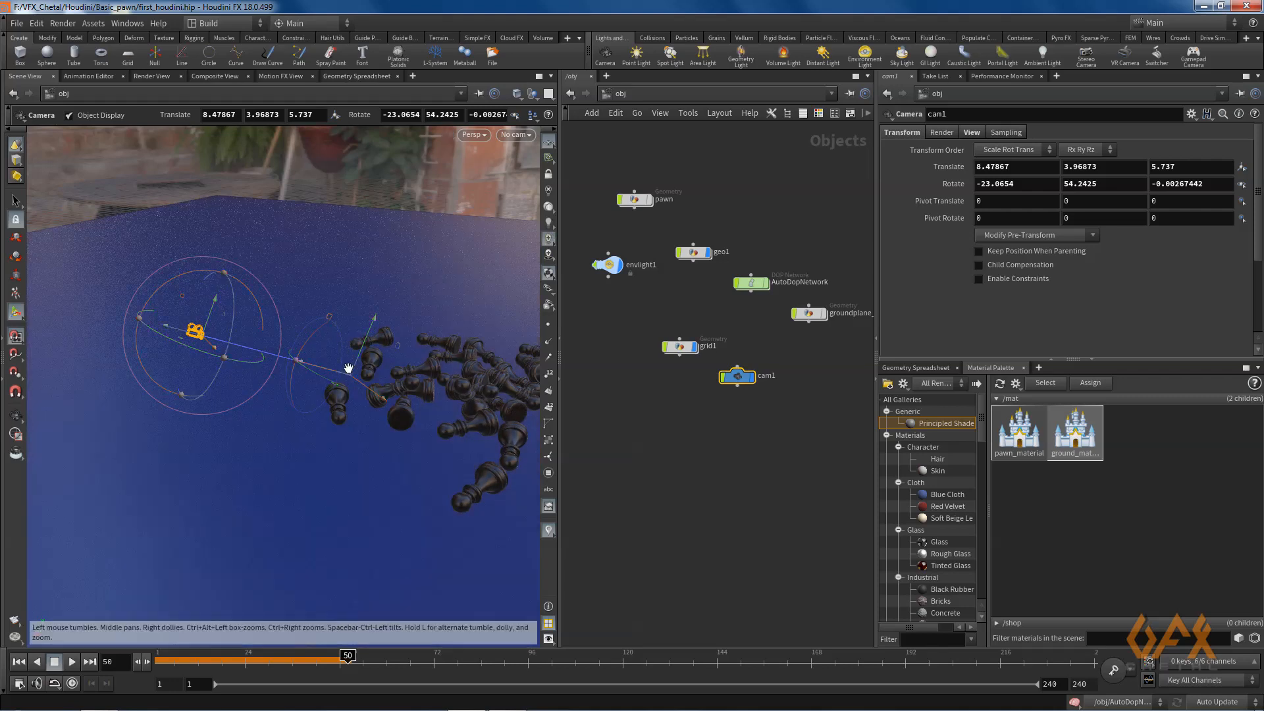
{"action": "left_click_drag", "start_coordinate": [298, 367], "coordinate": [236, 336]}
{"action": "key", "text": "Return"}
{"action": "key", "text": "Escape"}
{"action": "key", "text": "Return"}
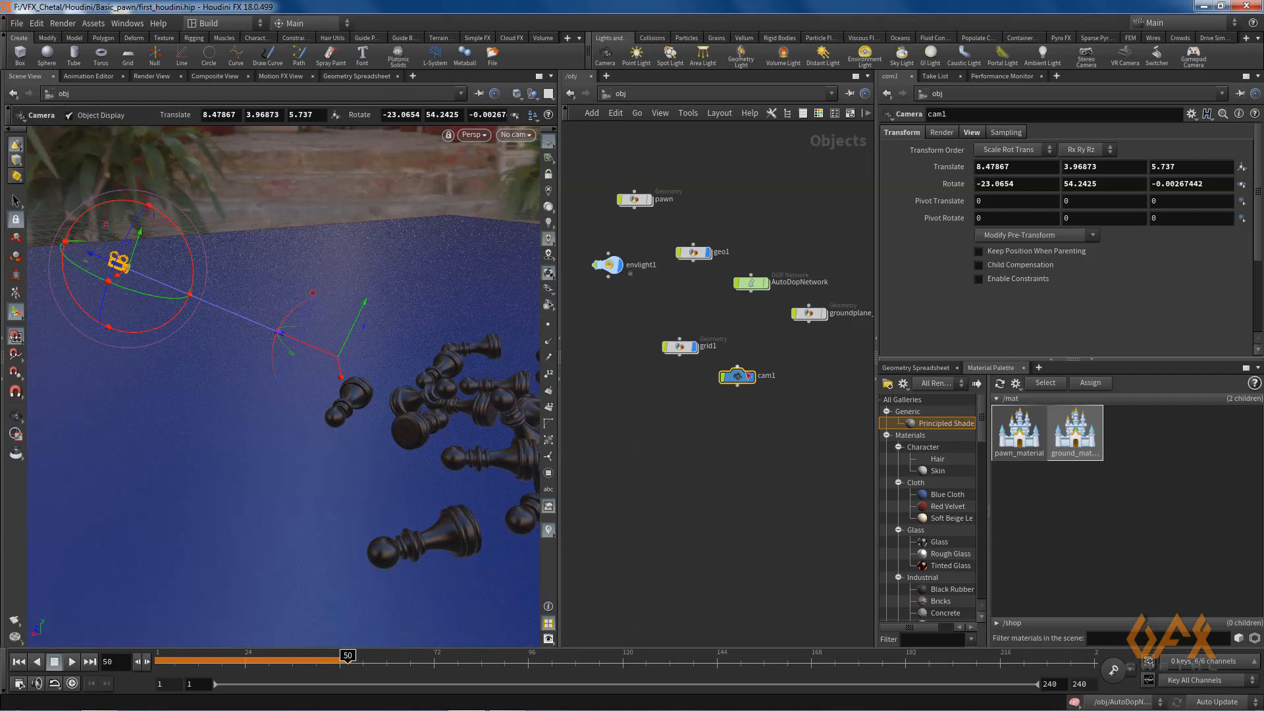
{"action": "right_click", "coordinate": [244, 321]}
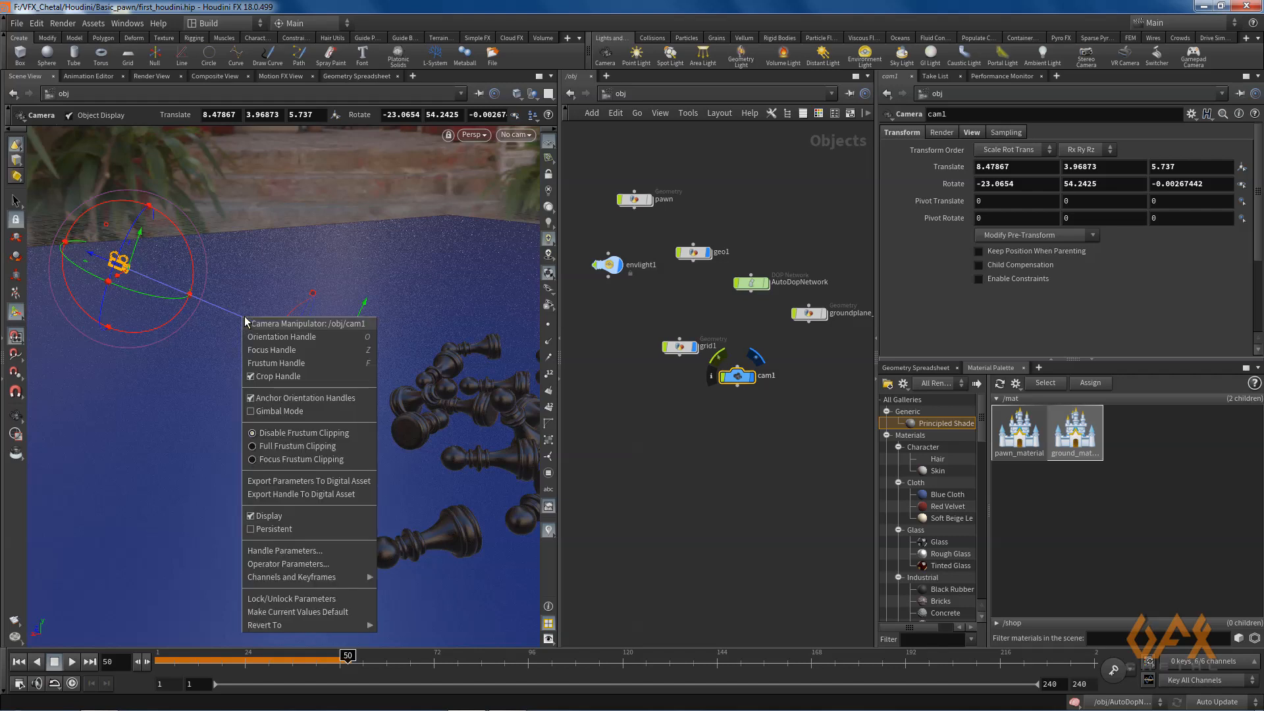
{"action": "left_click", "coordinate": [282, 350]}
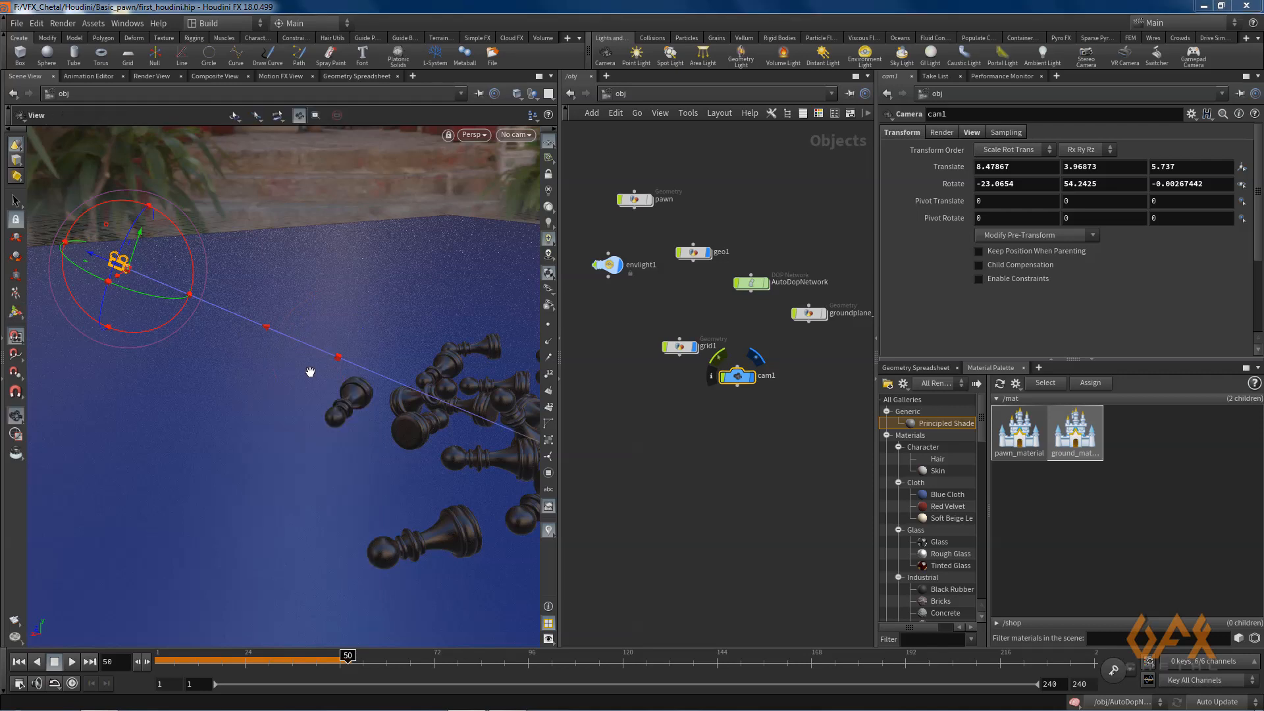
Move cam1's focus point in among the fallen pawns, to a focus distance of about 9.47
{"action": "middle_click_drag", "start_coordinate": [310, 373], "coordinate": [148, 308], "text": "alt"}
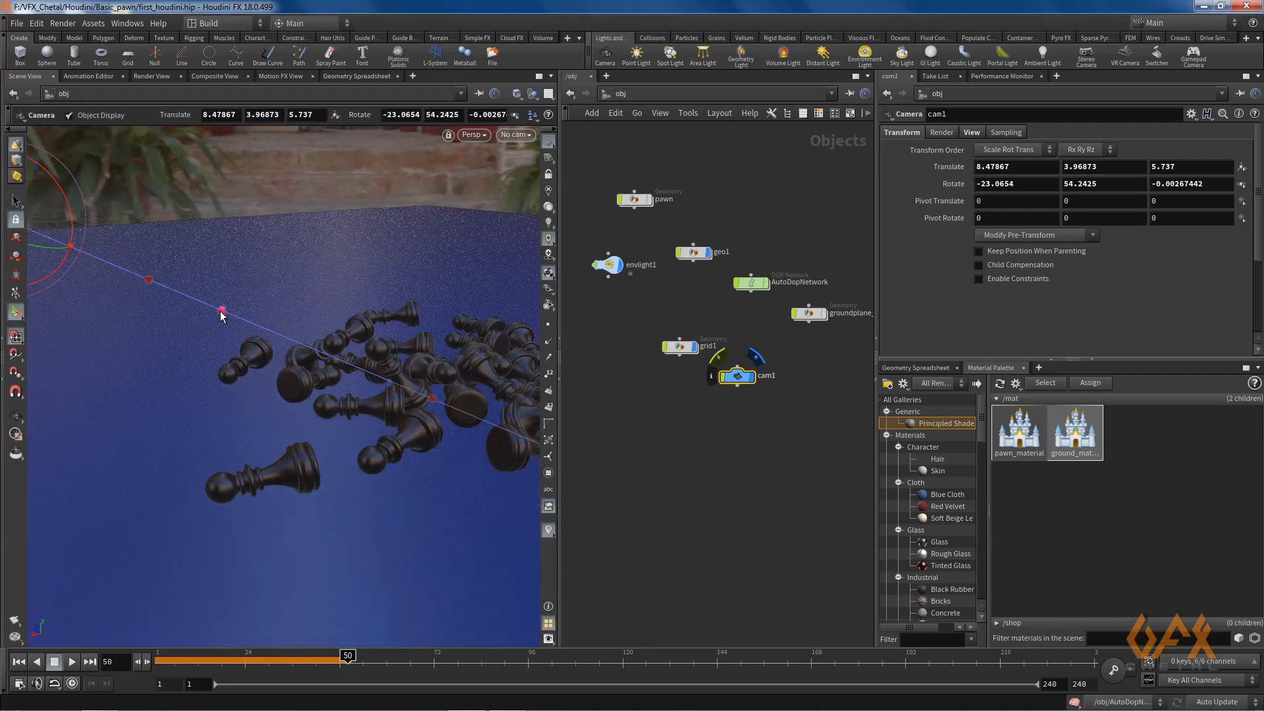
{"action": "left_click_drag", "start_coordinate": [222, 317], "coordinate": [389, 384]}
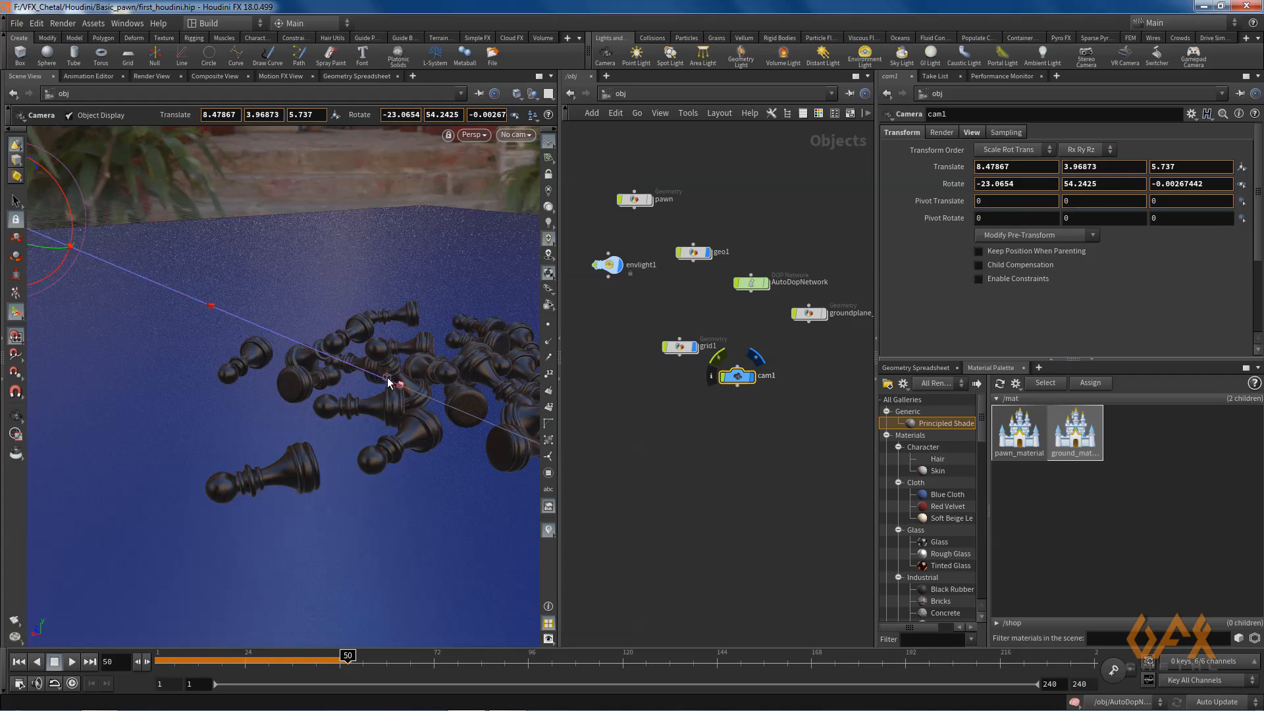
{"action": "key", "text": "Escape"}
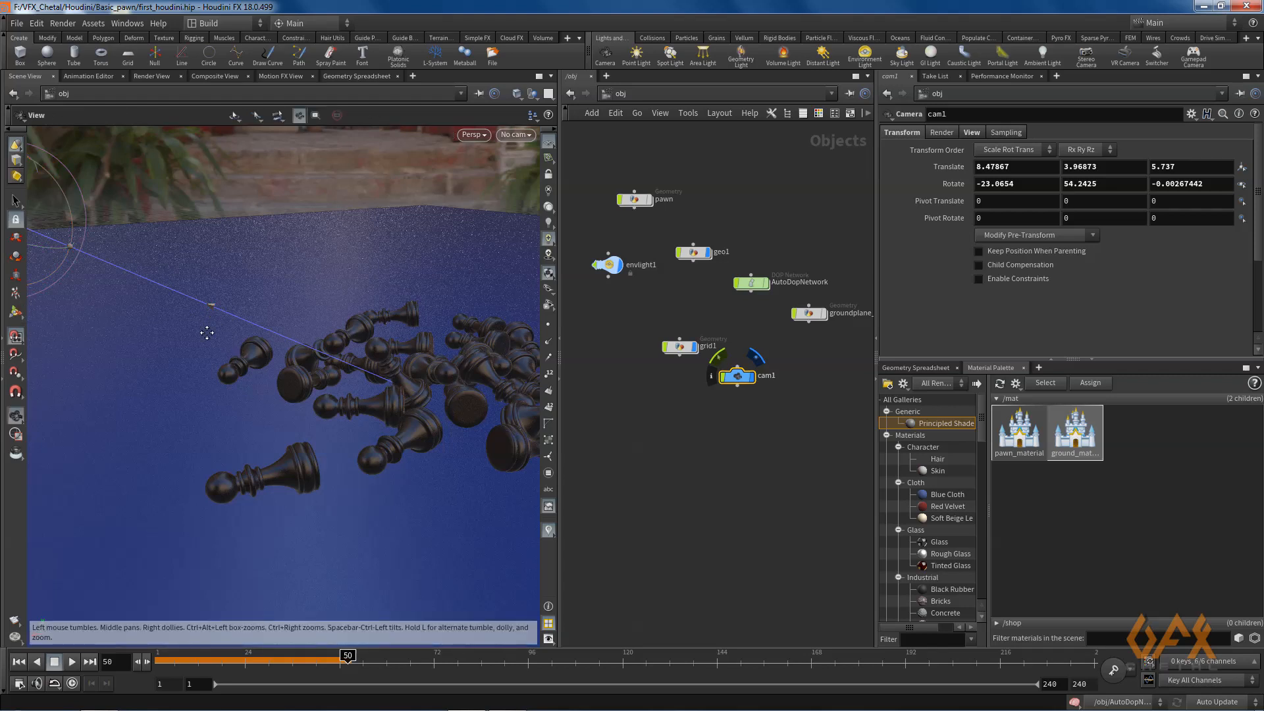
Narrow cam1's in-focus range around the focus point to an F-Stop of about 0.58, displaying the camera's sampling parameters
{"action": "left_click_drag", "start_coordinate": [207, 333], "coordinate": [184, 345]}
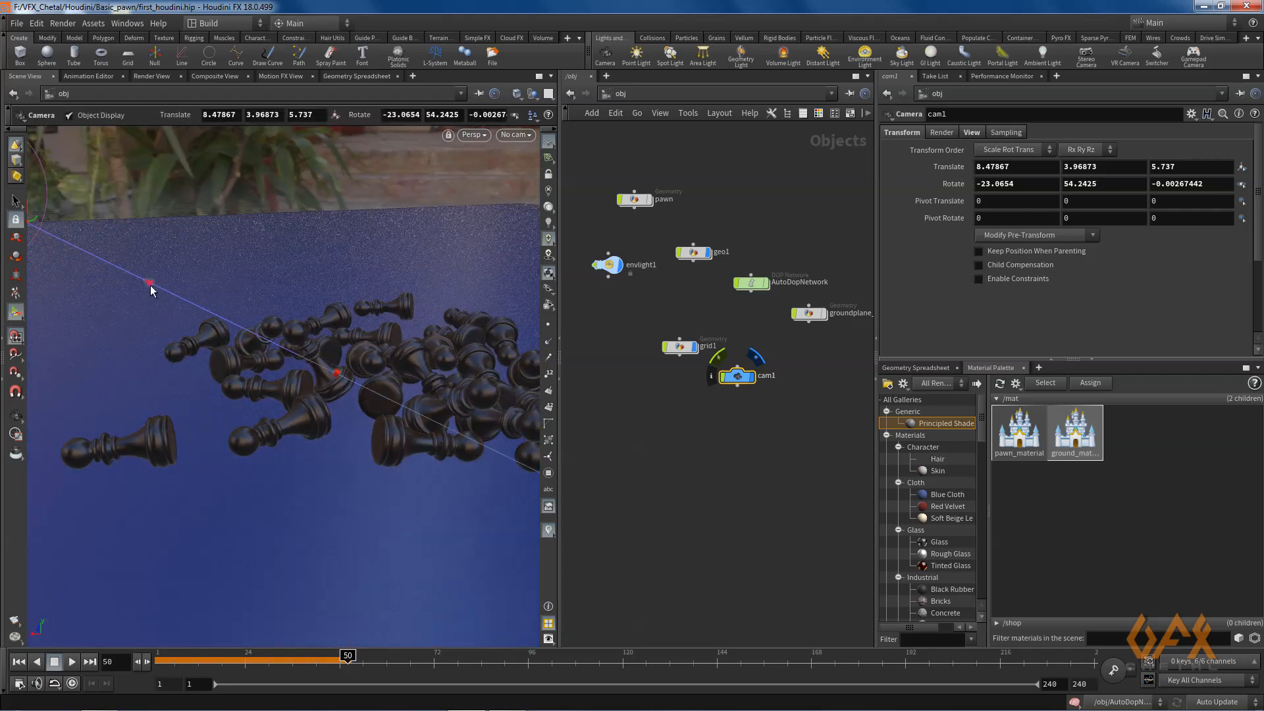
{"action": "left_click_drag", "start_coordinate": [149, 287], "coordinate": [249, 339]}
{"action": "left_click", "coordinate": [942, 133]}
{"action": "left_click", "coordinate": [970, 133]}
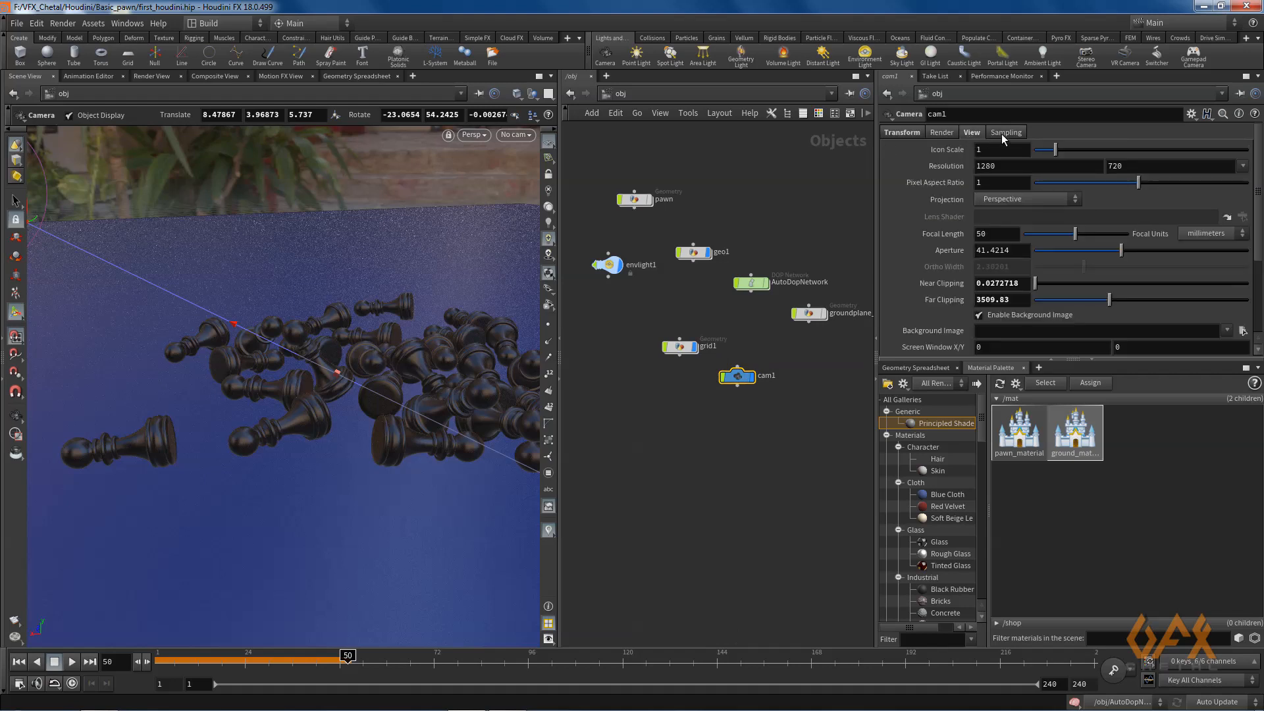
{"action": "left_click", "coordinate": [1002, 133]}
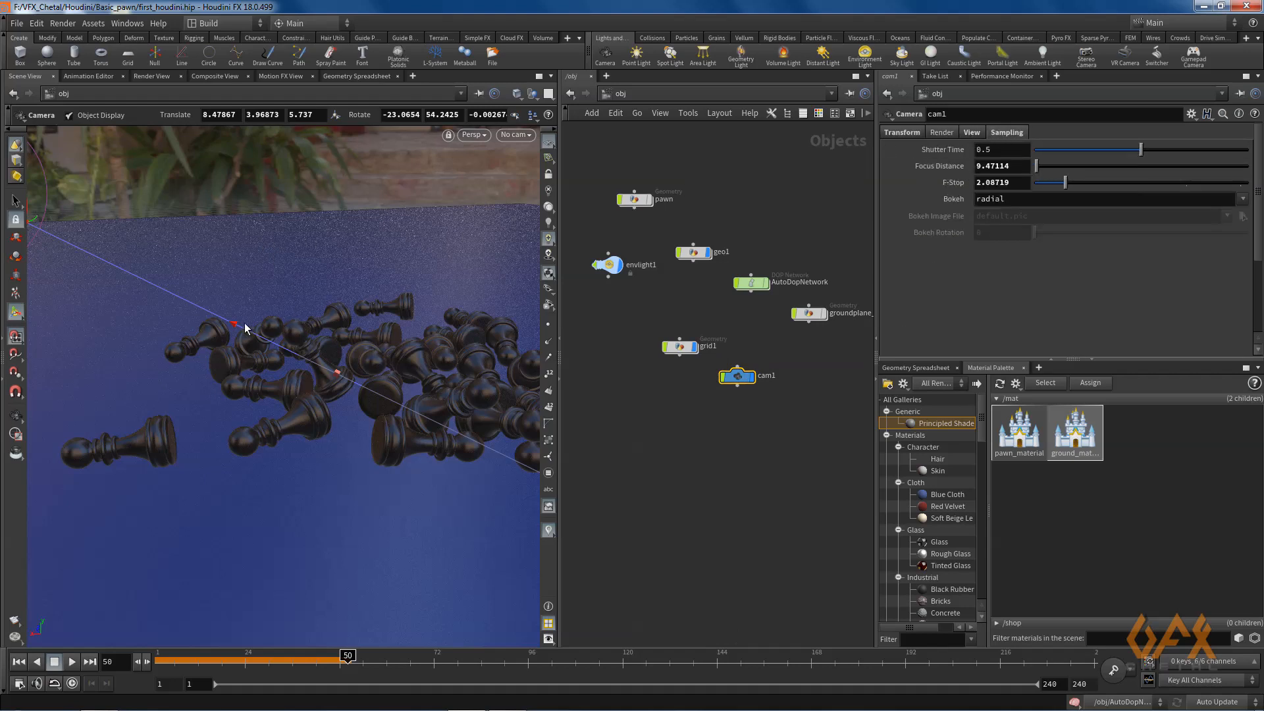
{"action": "left_click_drag", "start_coordinate": [238, 328], "coordinate": [306, 355]}
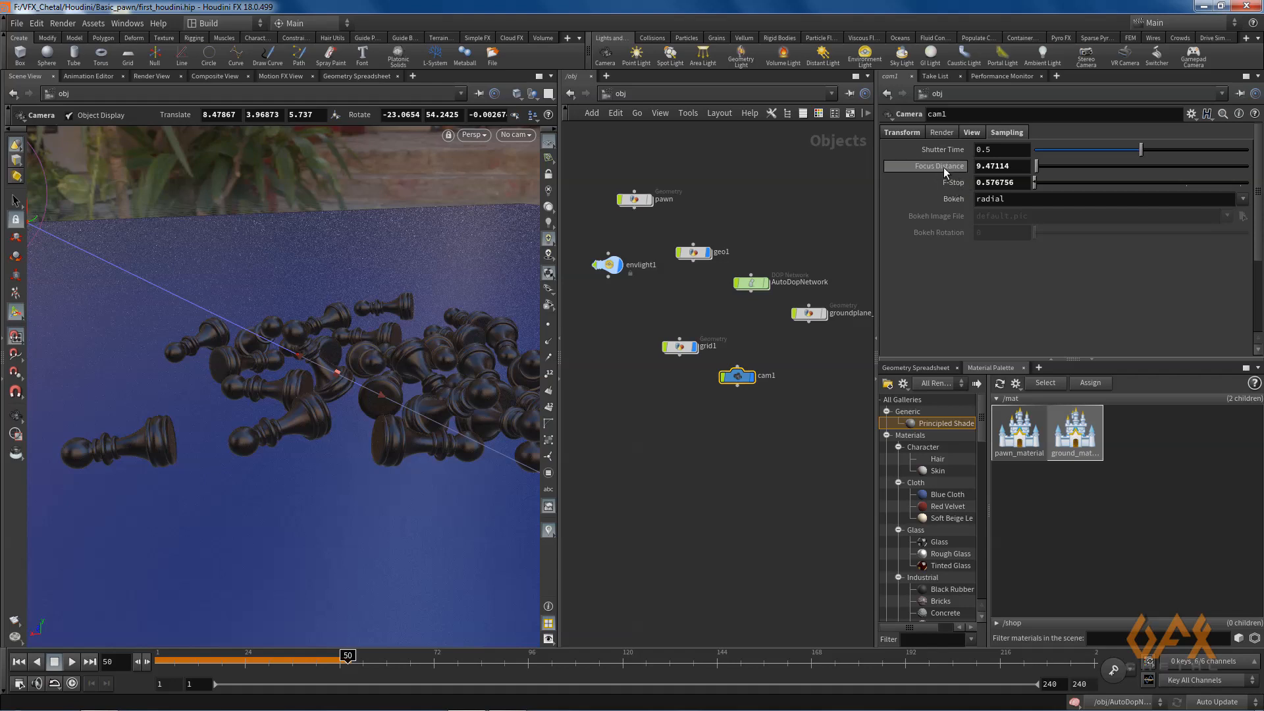
Reposition cam1's focus point among the pawns to a focus distance of about 9.72, checking its placement from several angles
{"action": "left_click_drag", "start_coordinate": [333, 373], "coordinate": [366, 395]}
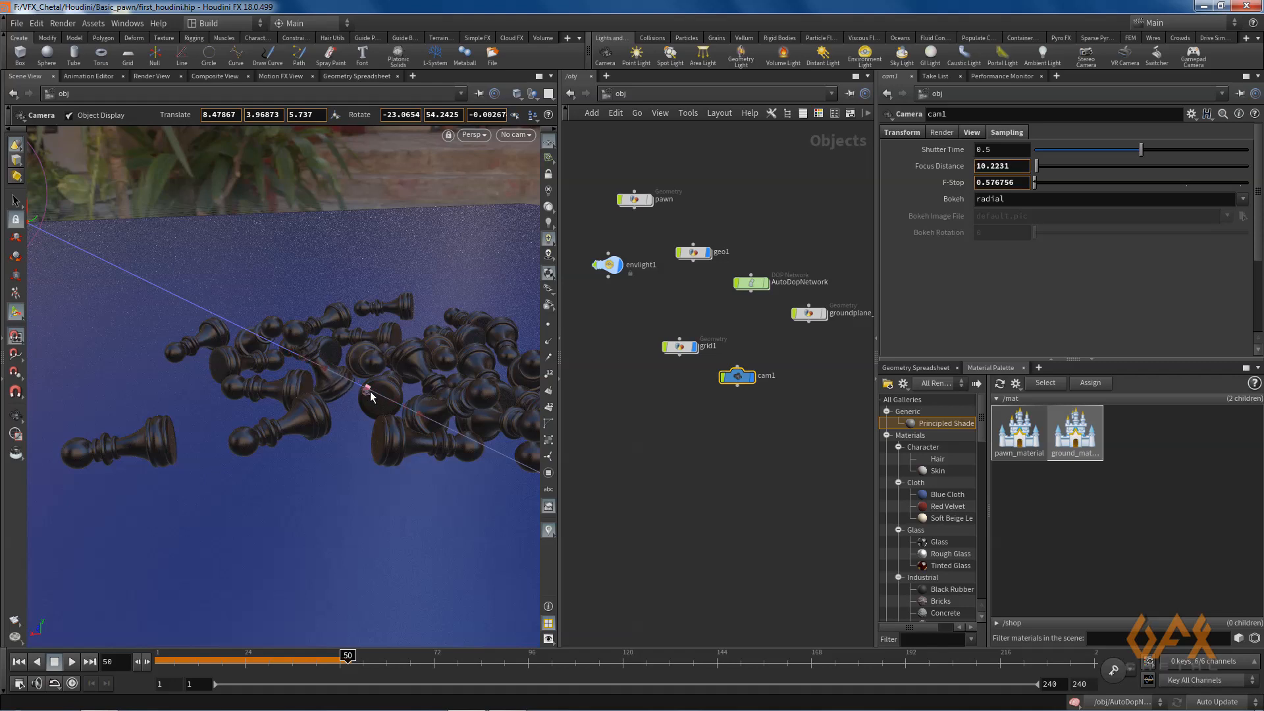
{"action": "key", "text": "Escape"}
{"action": "left_click_drag", "start_coordinate": [318, 441], "coordinate": [265, 447]}
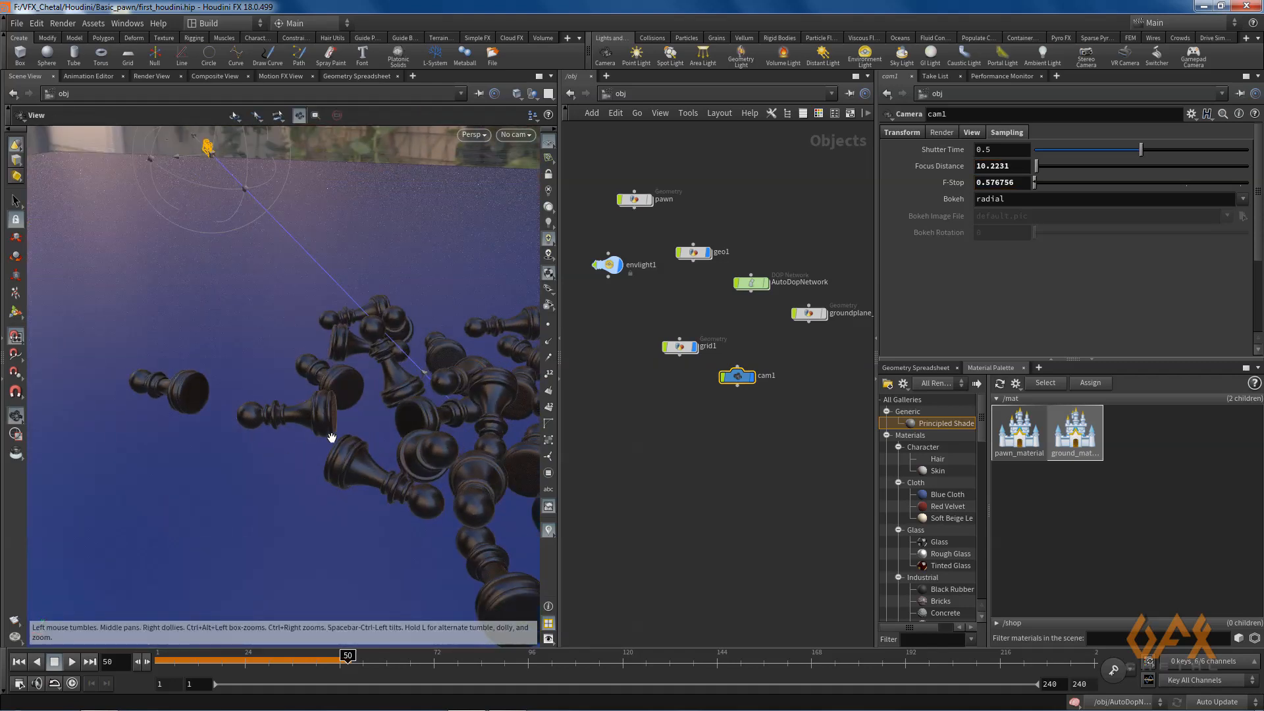
{"action": "middle_click_drag", "start_coordinate": [383, 391], "coordinate": [316, 385]}
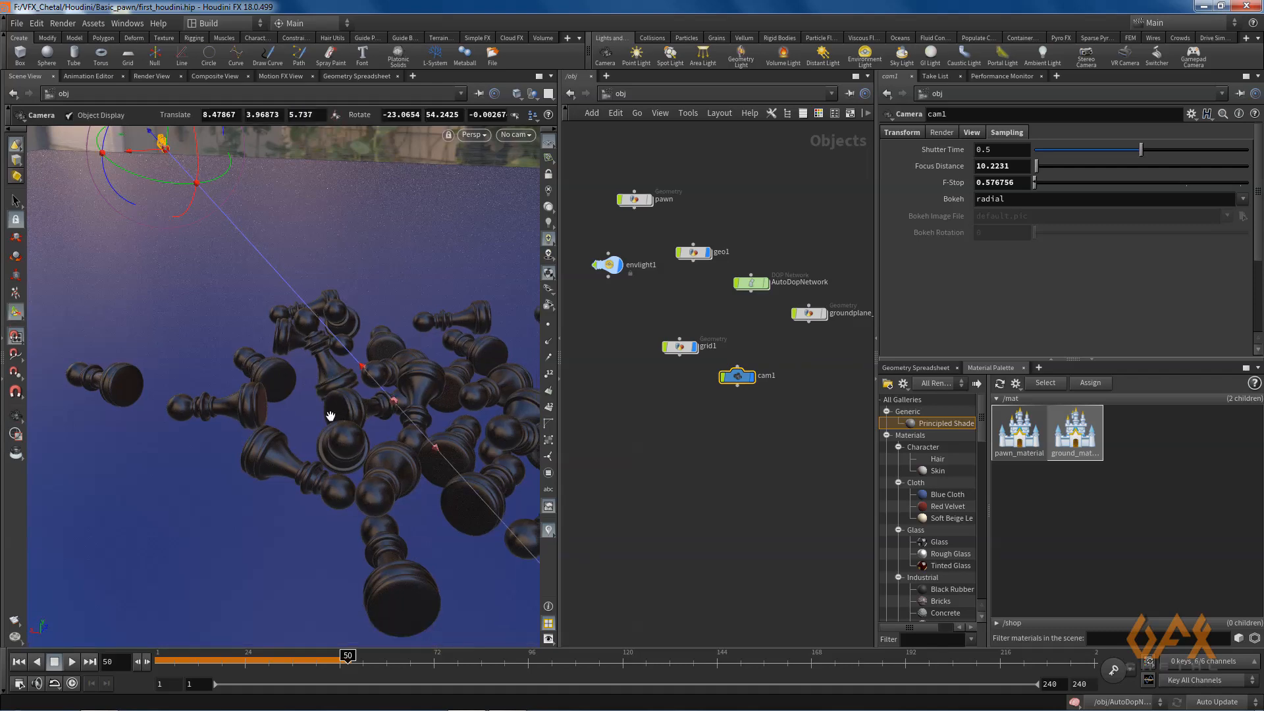
{"action": "key", "text": "Escape"}
{"action": "left_click_drag", "start_coordinate": [325, 417], "coordinate": [410, 366]}
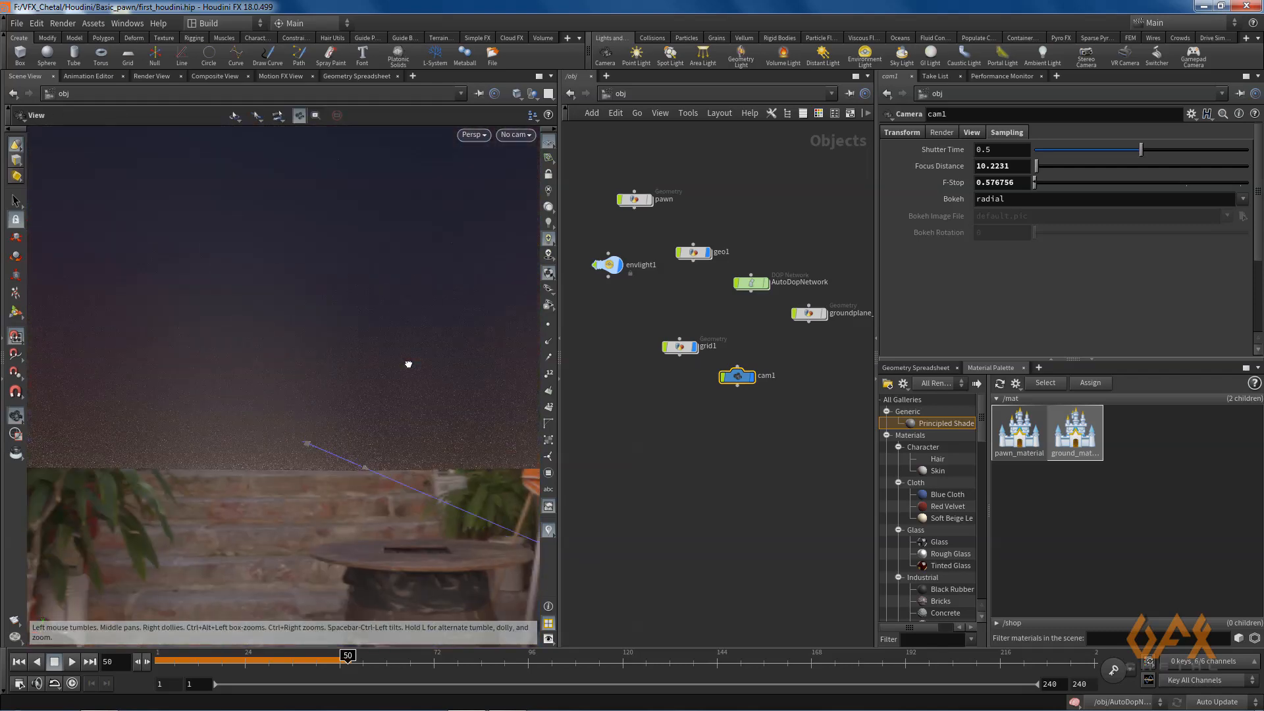
{"action": "left_click_drag", "start_coordinate": [408, 364], "coordinate": [390, 349]}
{"action": "left_click_drag", "start_coordinate": [310, 452], "coordinate": [286, 441]}
Tighten cam1's in-focus range slightly with the near focus handle, to an F-Stop of about 0.51
{"action": "left_click_drag", "start_coordinate": [265, 397], "coordinate": [254, 441], "text": "alt"}
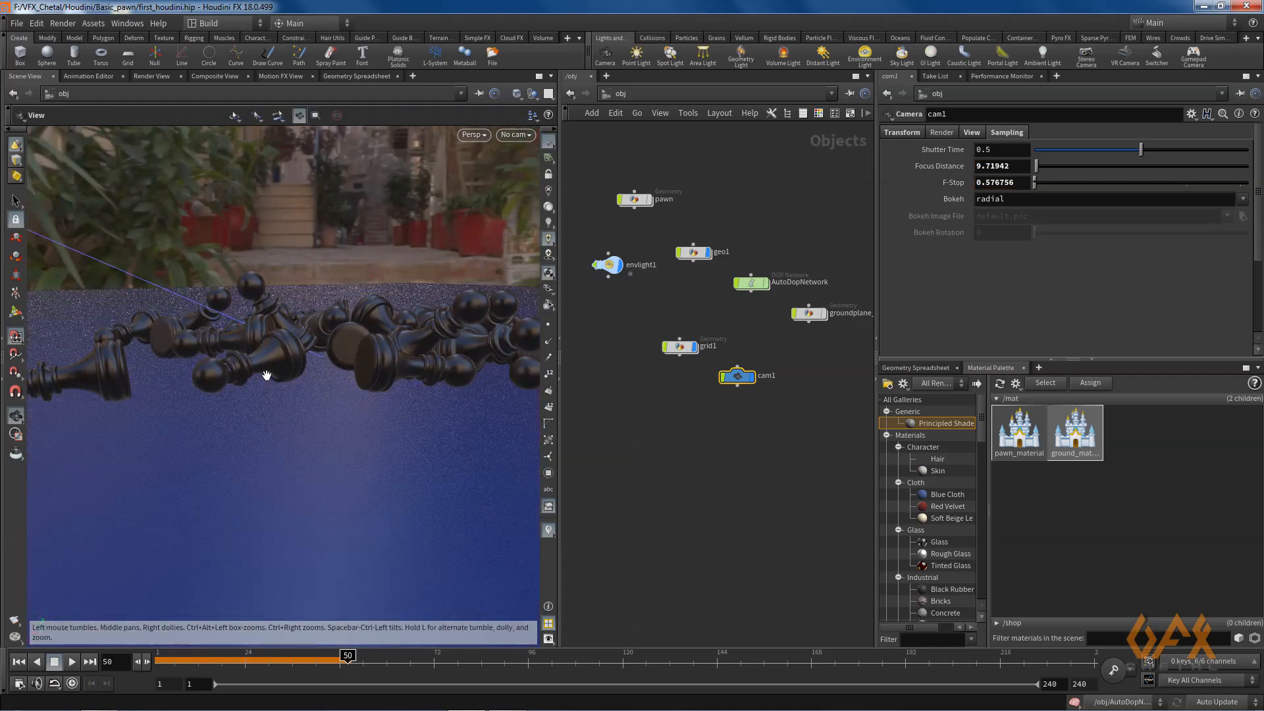
{"action": "left_click_drag", "start_coordinate": [267, 376], "coordinate": [206, 415]}
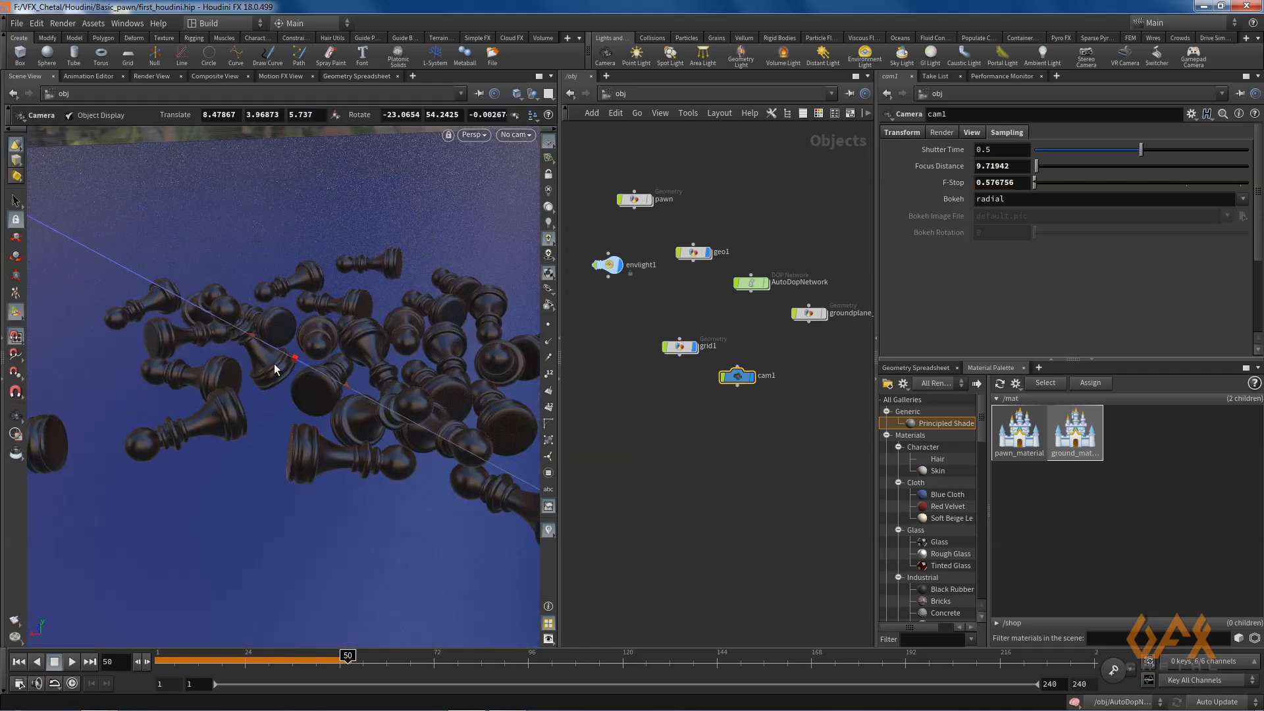
{"action": "left_click_drag", "start_coordinate": [252, 339], "coordinate": [263, 344]}
Look through cam1 in the scene viewport and start a render of the pawns in the Render View
{"action": "left_click", "coordinate": [526, 135]}
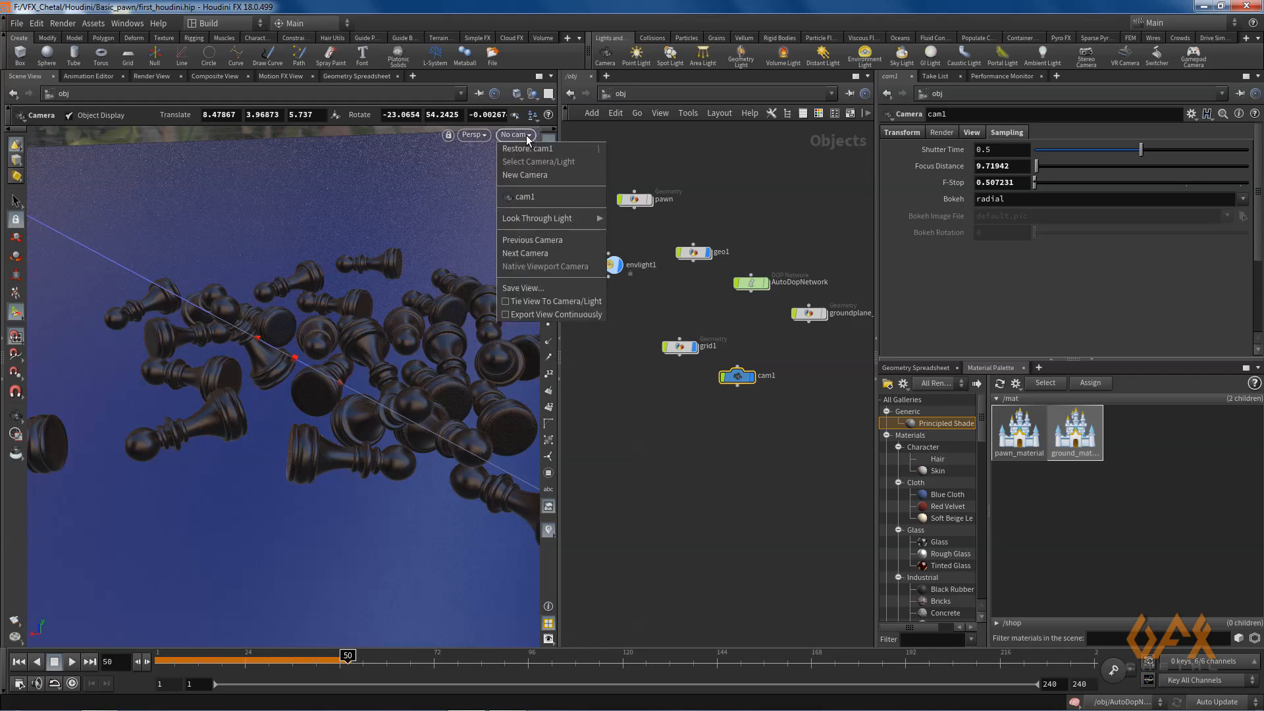
{"action": "left_click", "coordinate": [523, 197]}
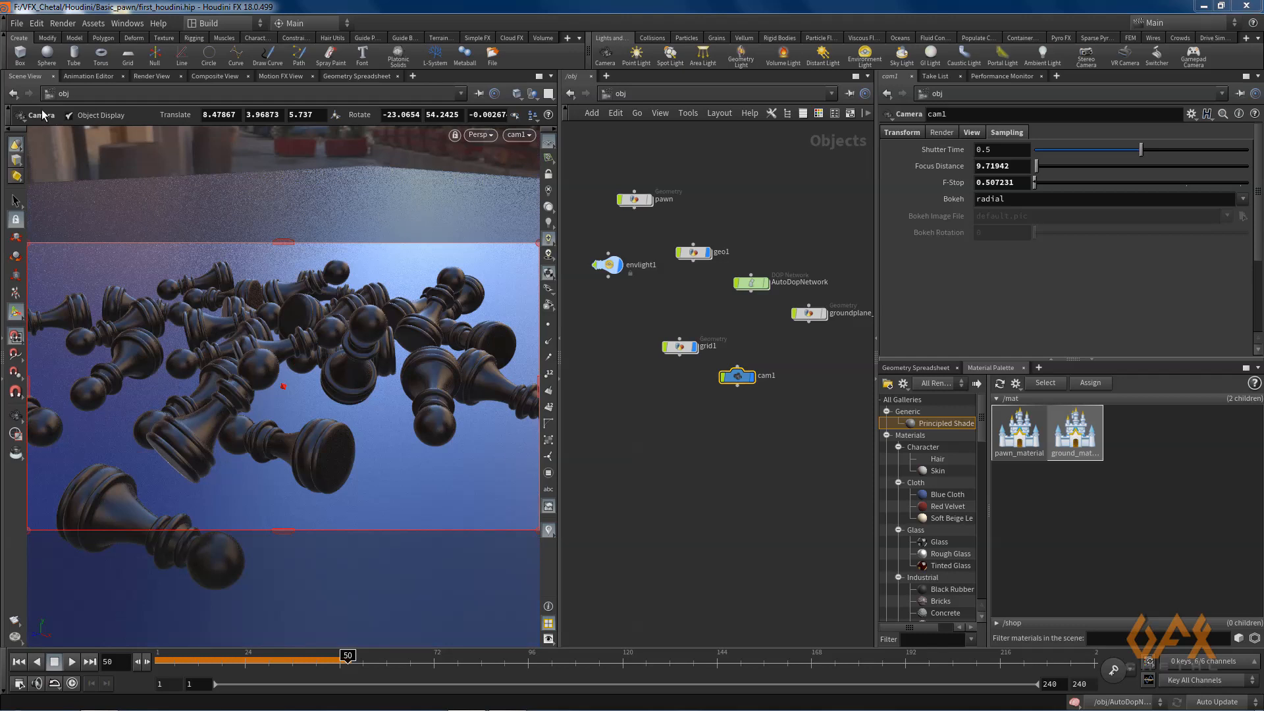
{"action": "left_click", "coordinate": [151, 75]}
{"action": "left_click", "coordinate": [47, 93]}
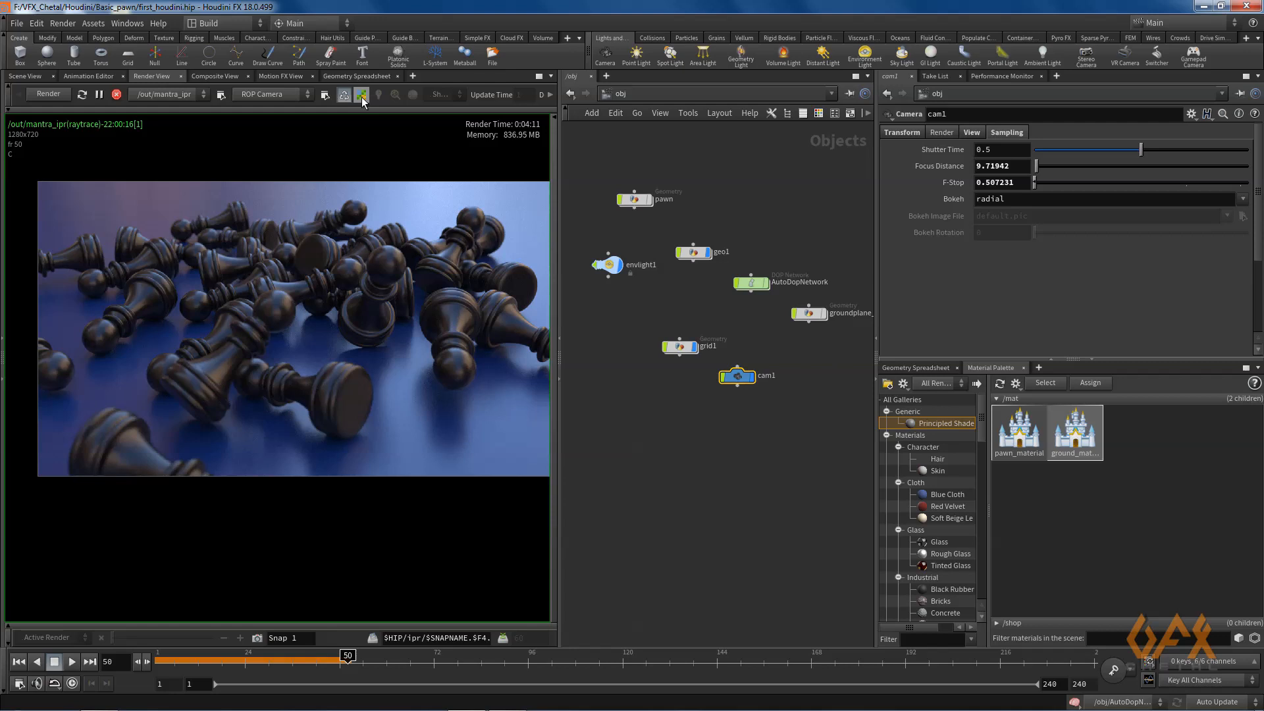
Examine the depth of field in the rendered pawns up close and open the pawn_material shader's parameters
{"action": "middle_click_drag", "start_coordinate": [368, 400], "coordinate": [317, 387]}
{"action": "scroll", "coordinate": [318, 387], "scroll_direction": "up", "scroll_amount": 3}
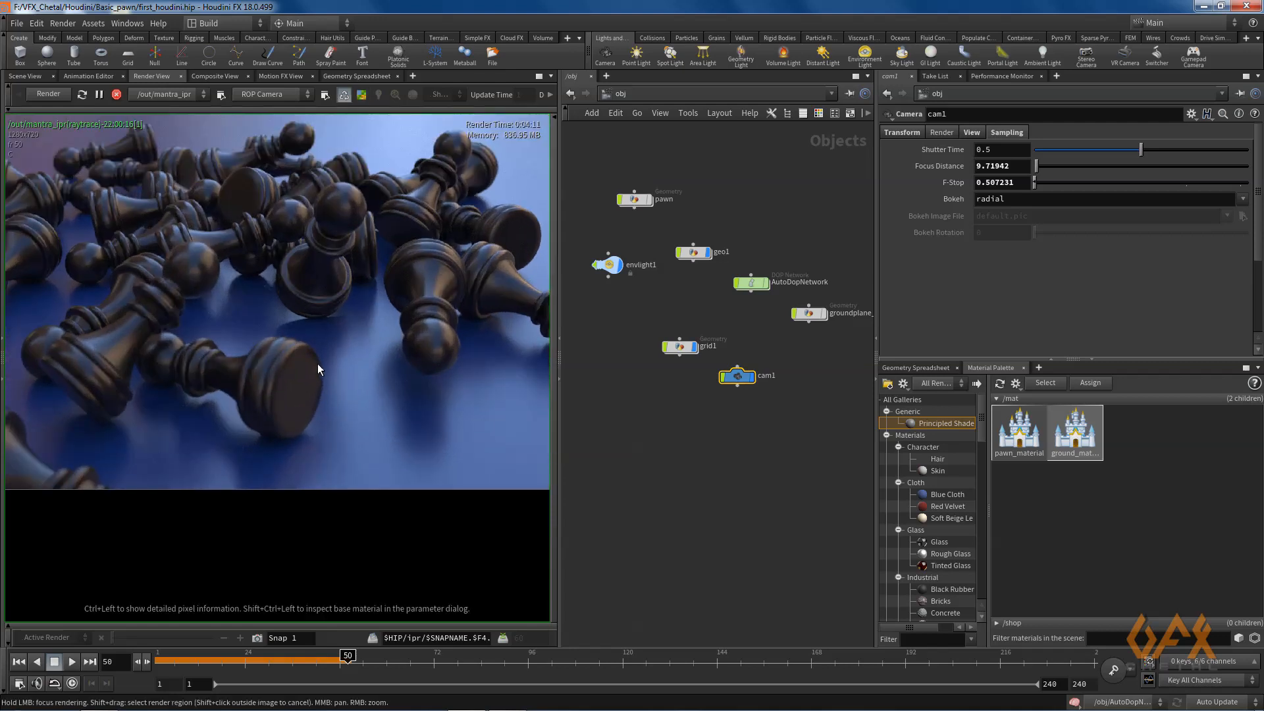
{"action": "scroll", "coordinate": [314, 360], "scroll_direction": "up", "scroll_amount": 2}
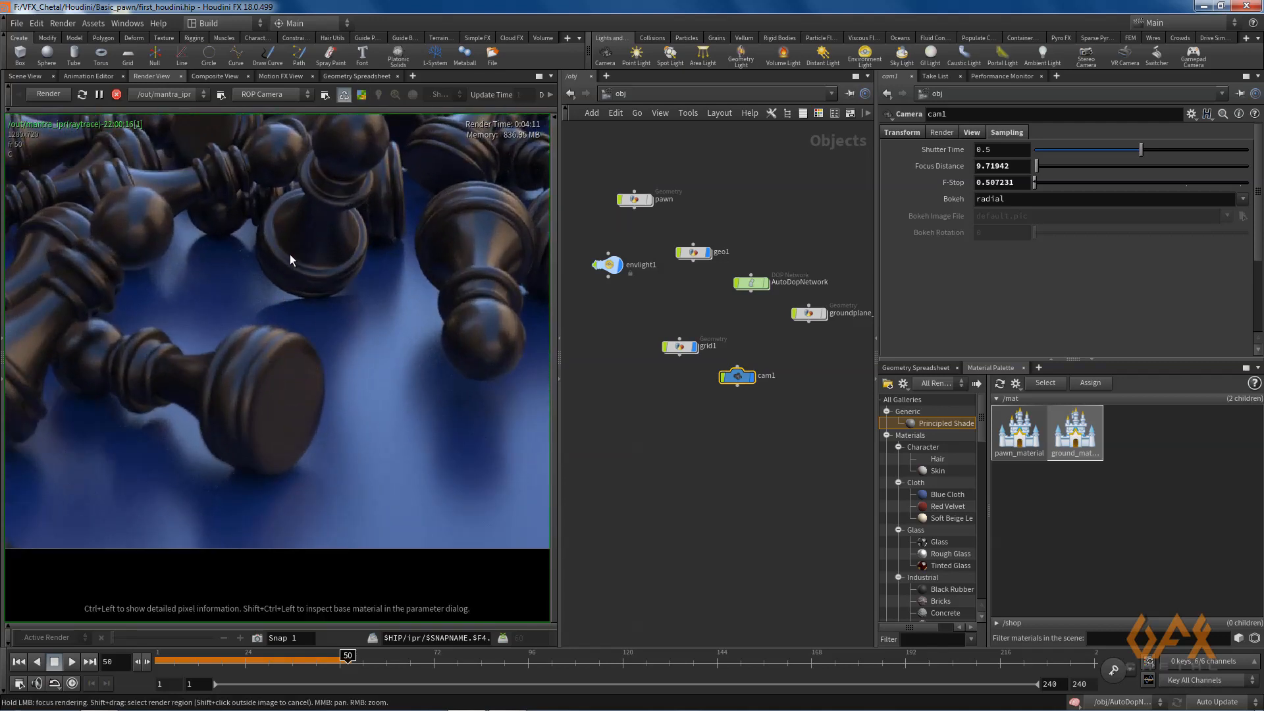
{"action": "scroll", "coordinate": [240, 240], "scroll_direction": "down", "scroll_amount": 3}
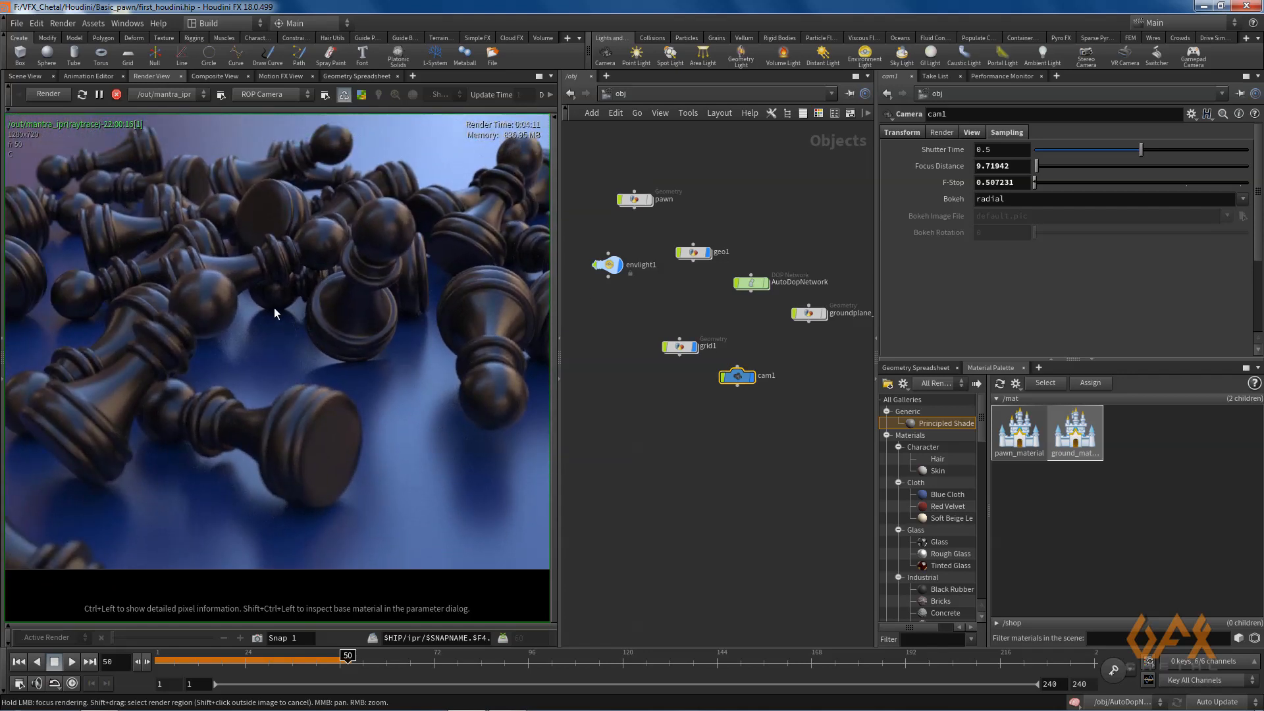
{"action": "left_click", "coordinate": [1019, 440]}
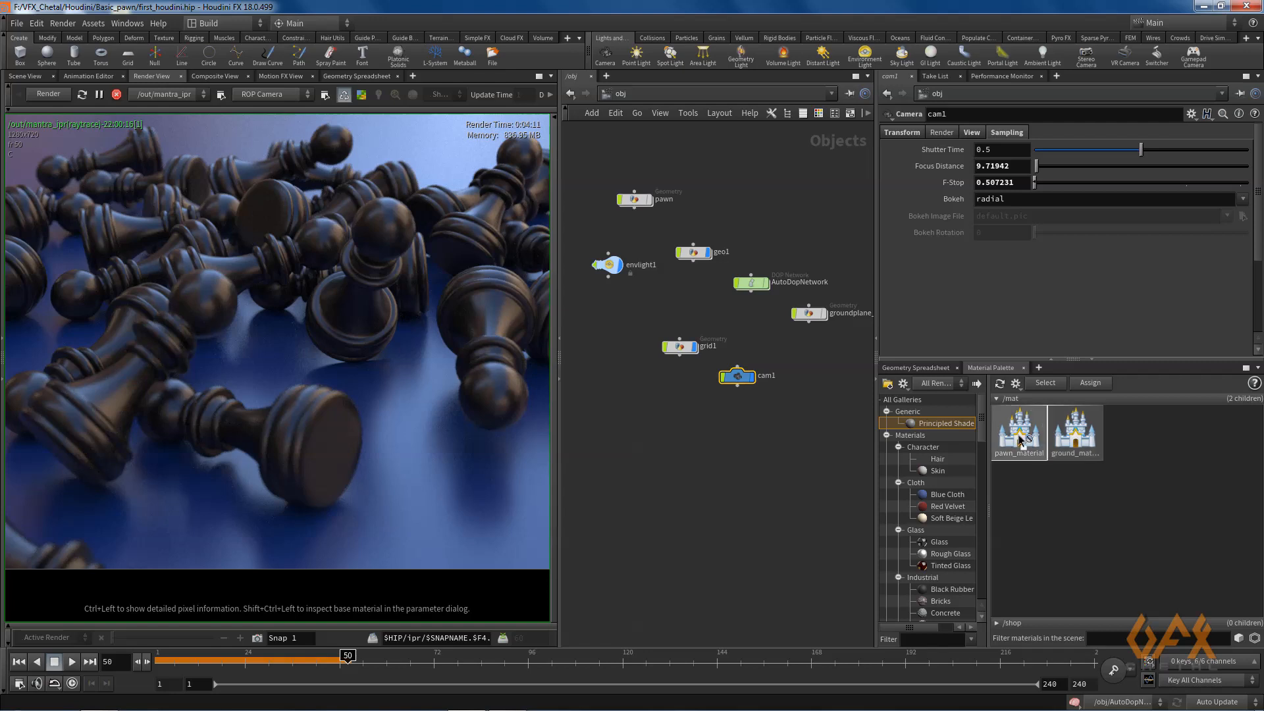
{"action": "double_click", "coordinate": [1019, 439]}
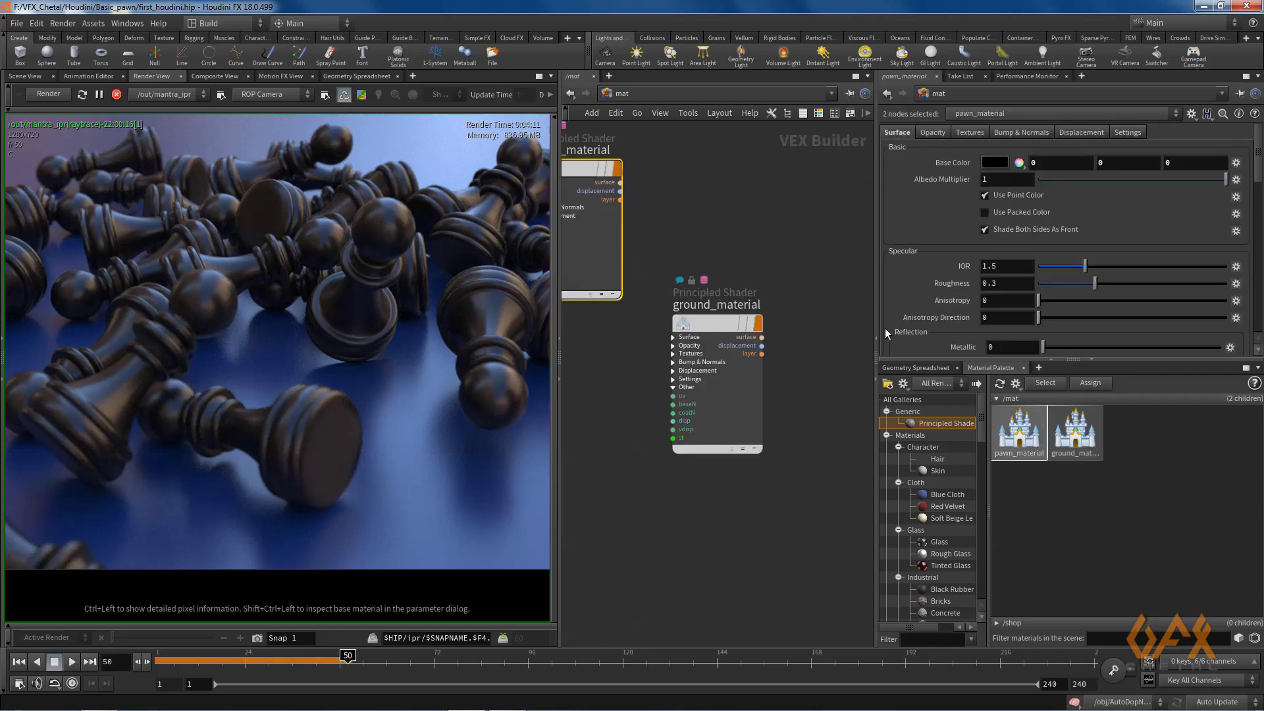